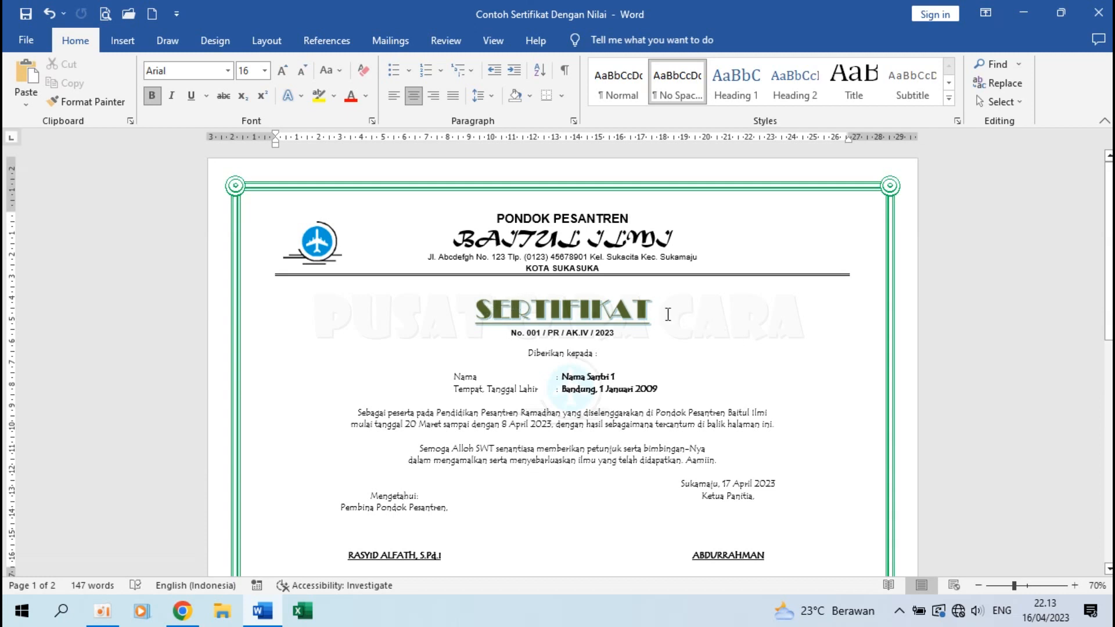
Close the sample certificate document and create a new blank document.
left_click(778, 354)
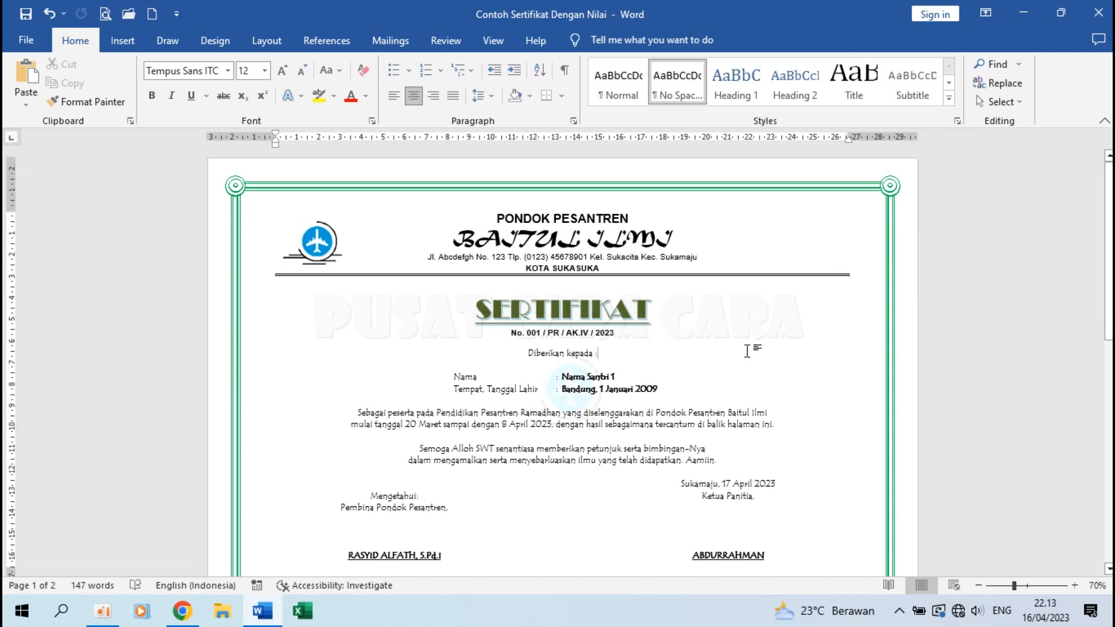
key("ctrl+w")
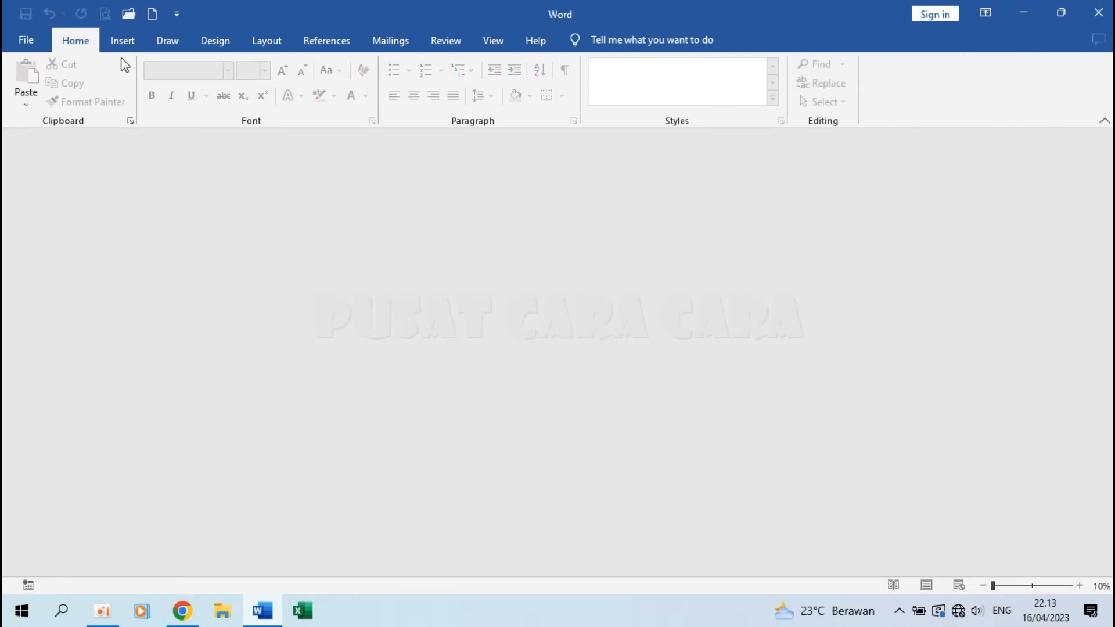
left_click(29, 40)
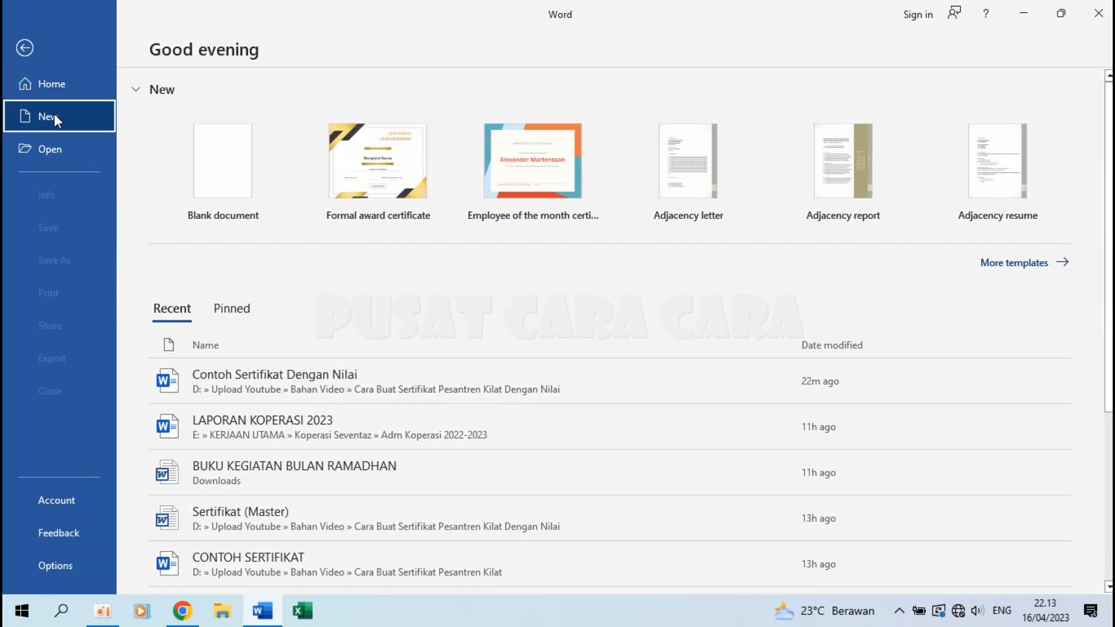
left_click(54, 114)
left_click(231, 200)
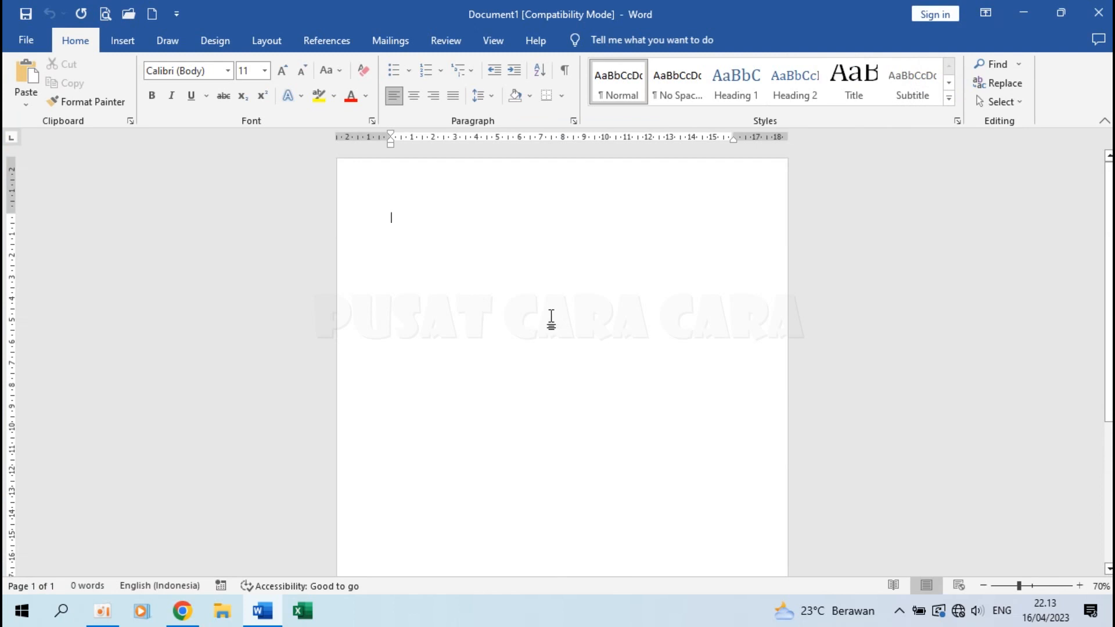
Apply the No Spacing style to the blank document.
left_click(671, 87)
scroll(333, 368, "up", 1)
scroll(337, 368, "up", 3)
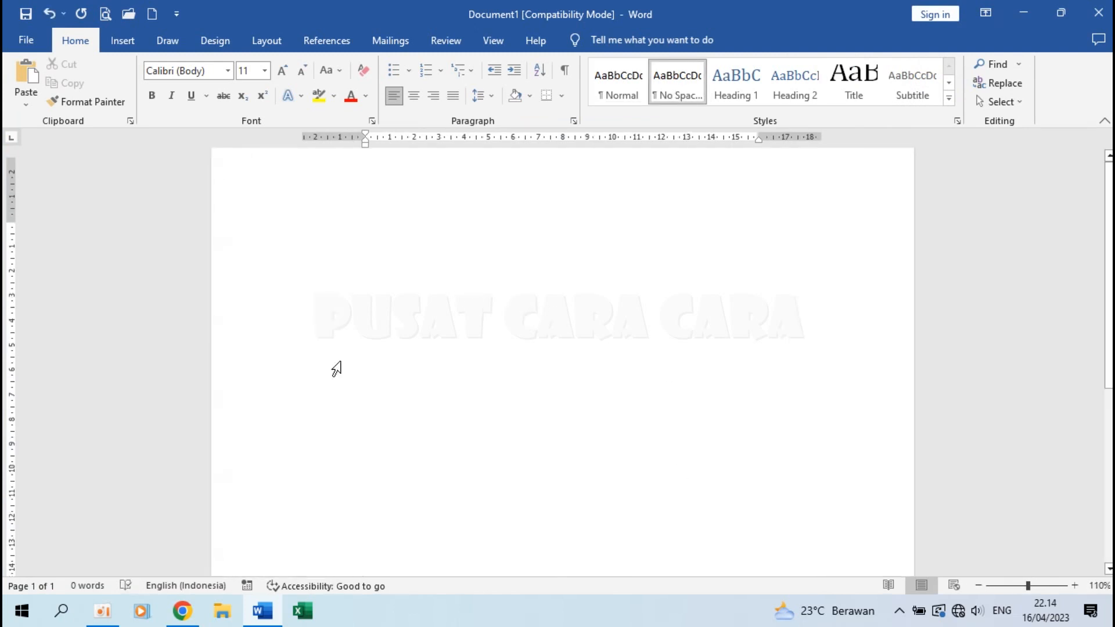
scroll(336, 369, "up", 1)
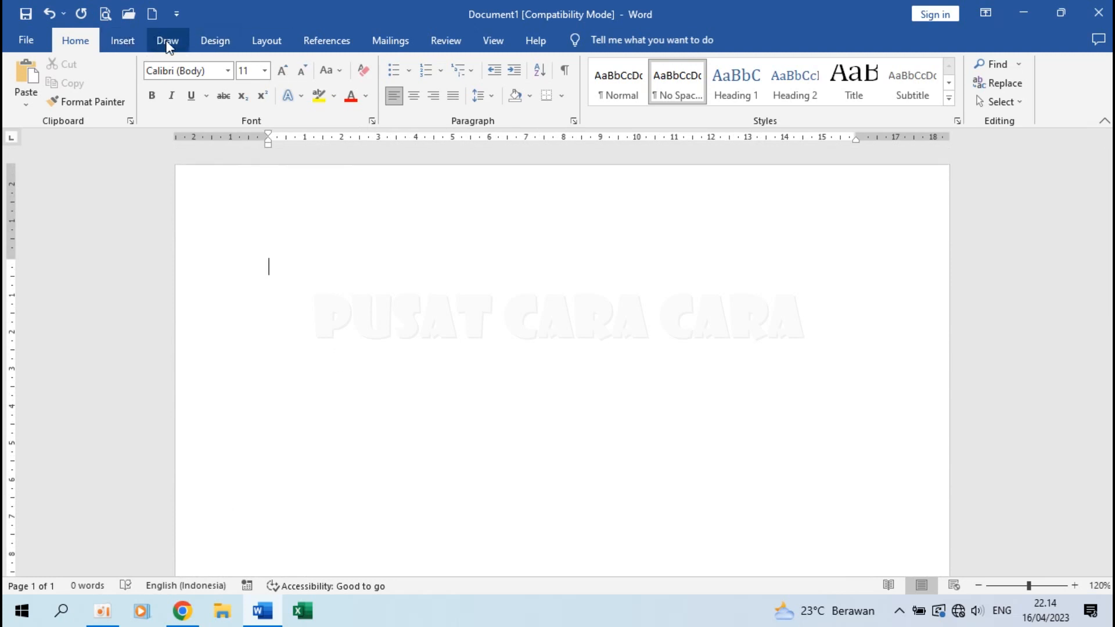
Set the paper size to F4 (21,59 × 33,02 cm).
left_click(217, 39)
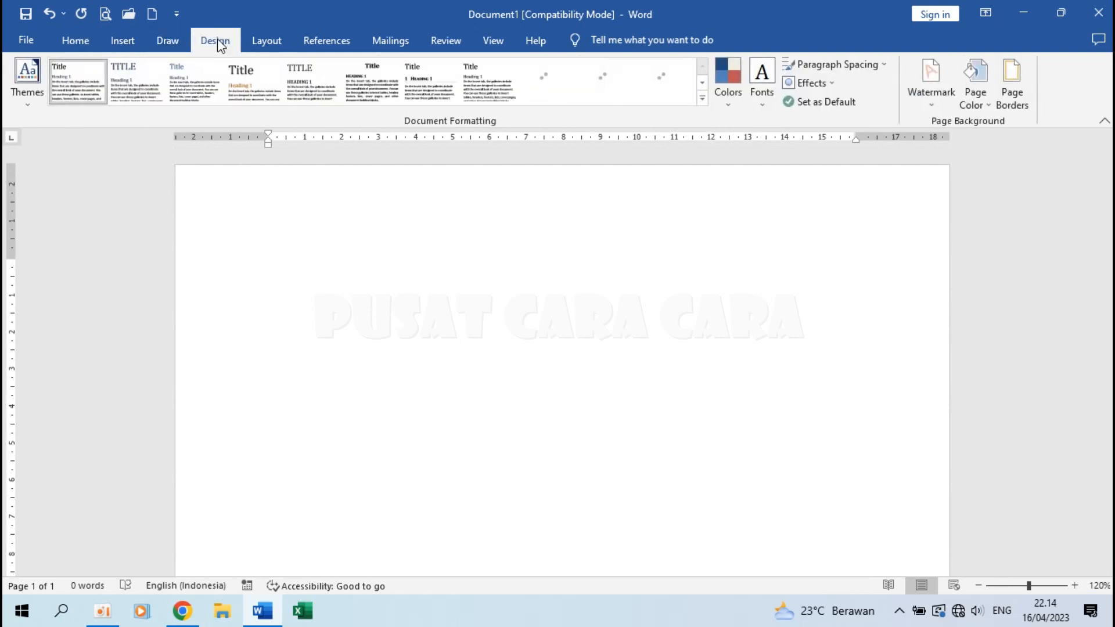
left_click(259, 45)
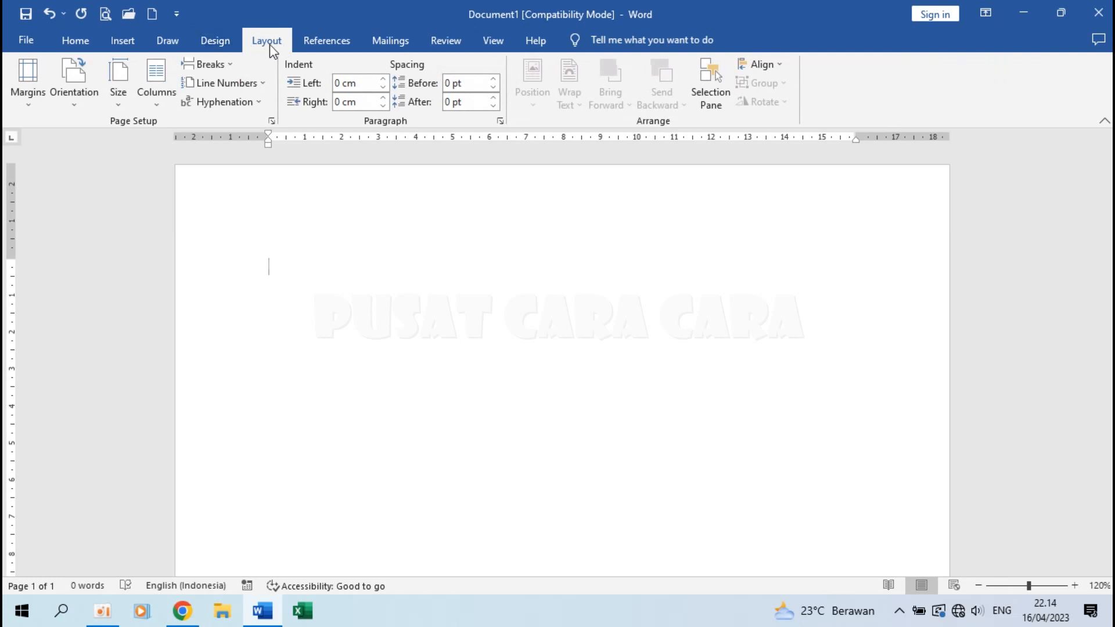
left_click(118, 87)
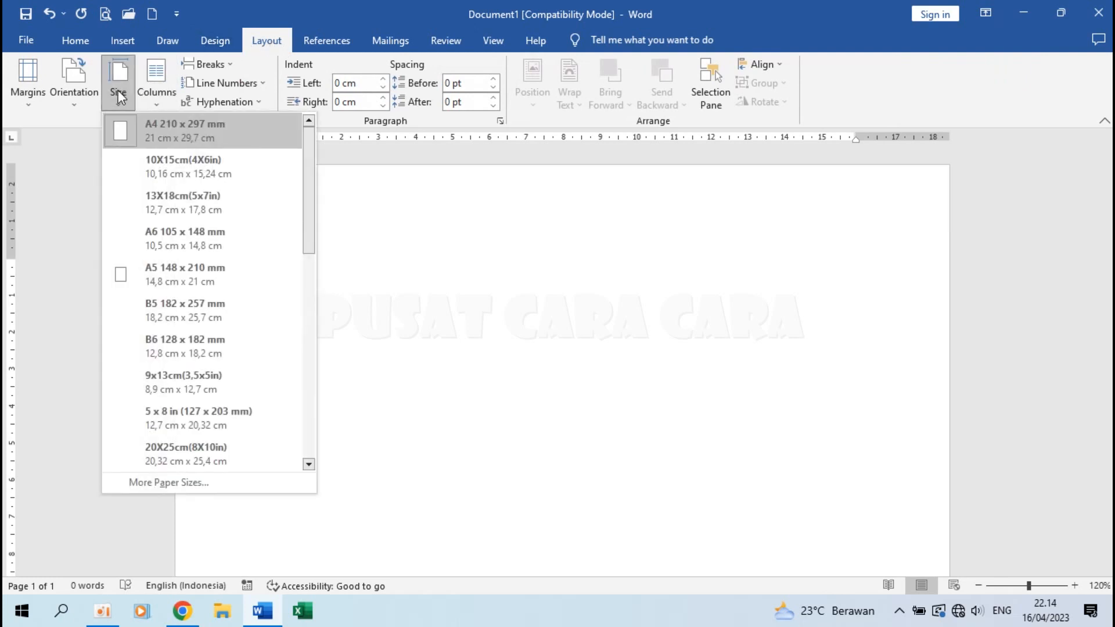
scroll(168, 267, "down", 5)
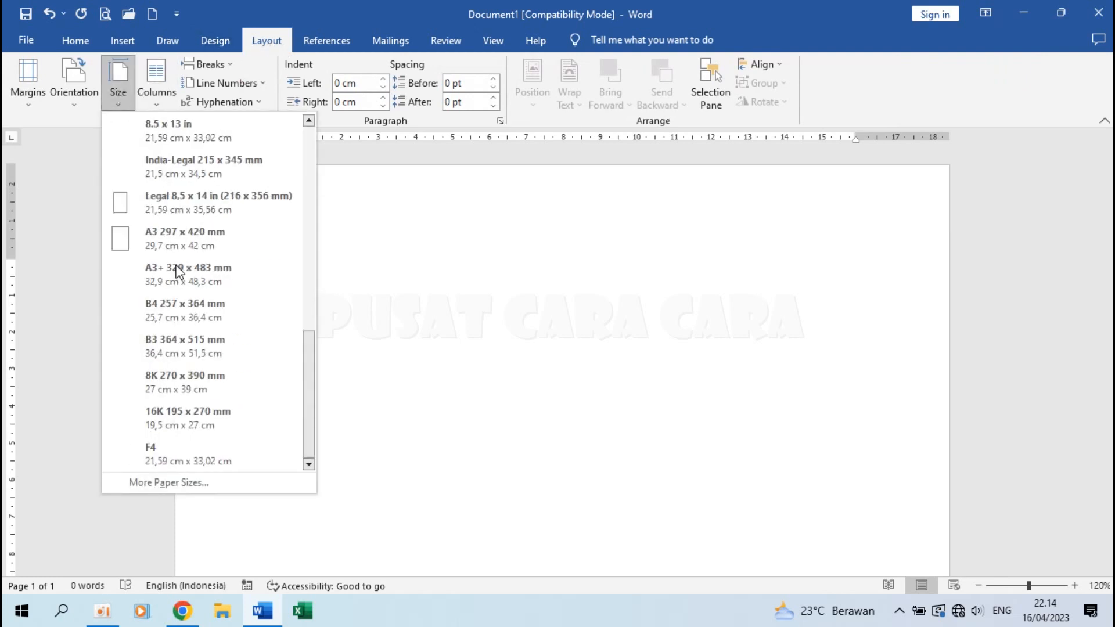
left_click(176, 454)
left_click(126, 82)
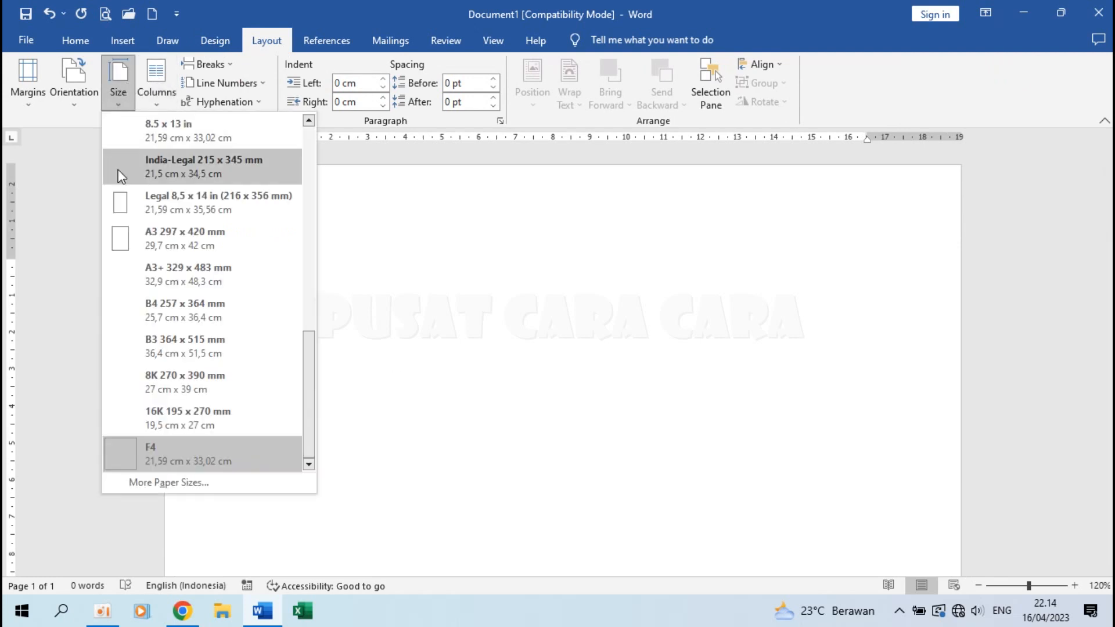
left_click(186, 482)
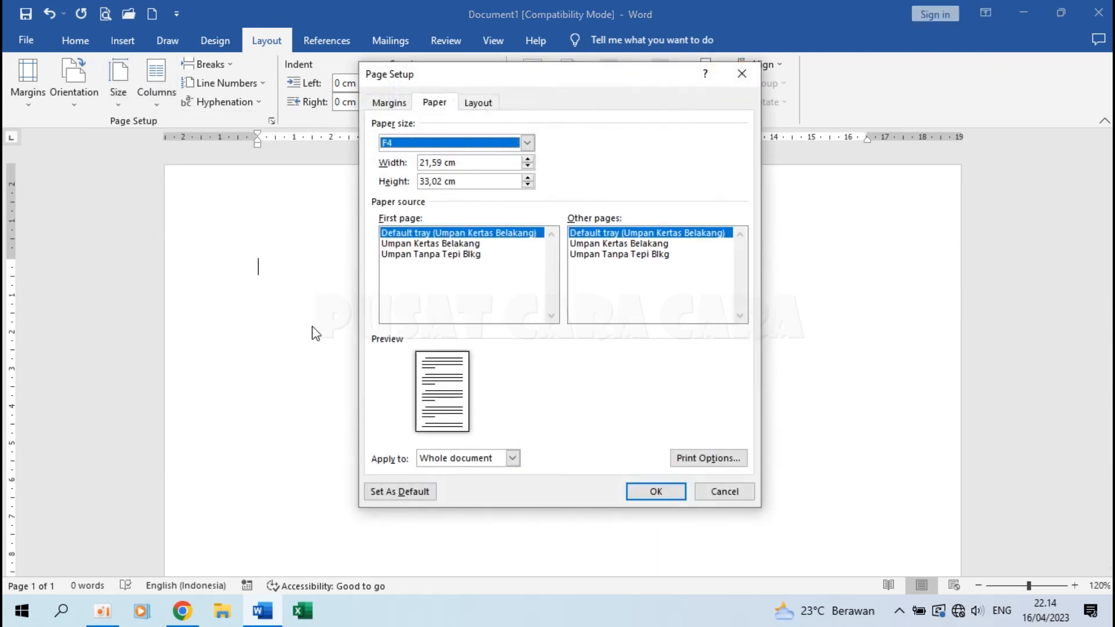
left_click(442, 162)
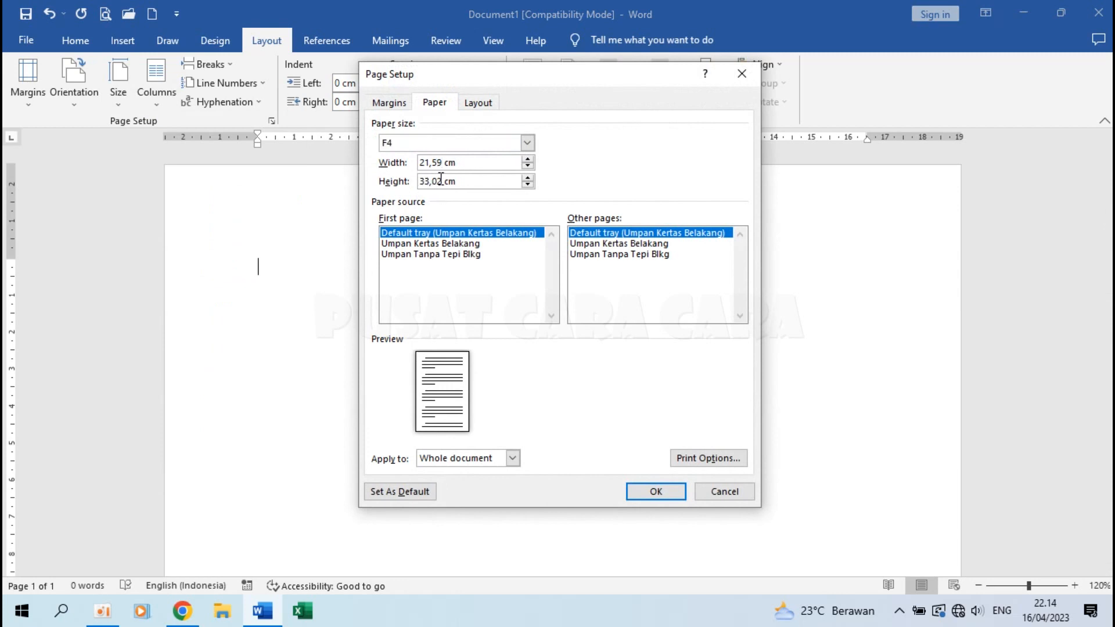
left_click(641, 491)
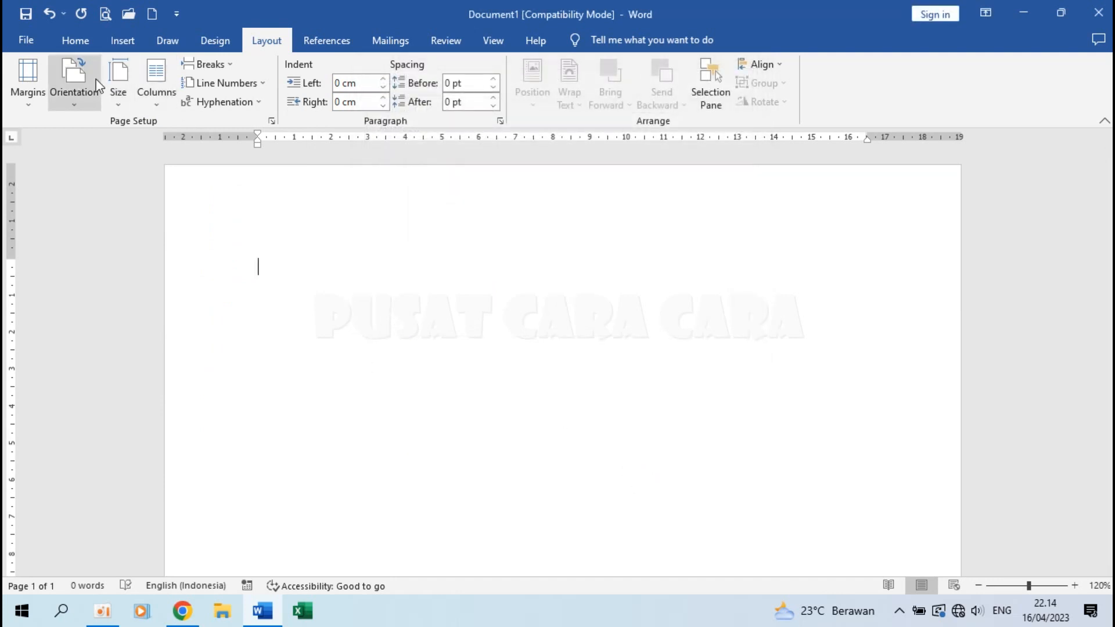
Turn the page orientation to landscape.
left_click(82, 92)
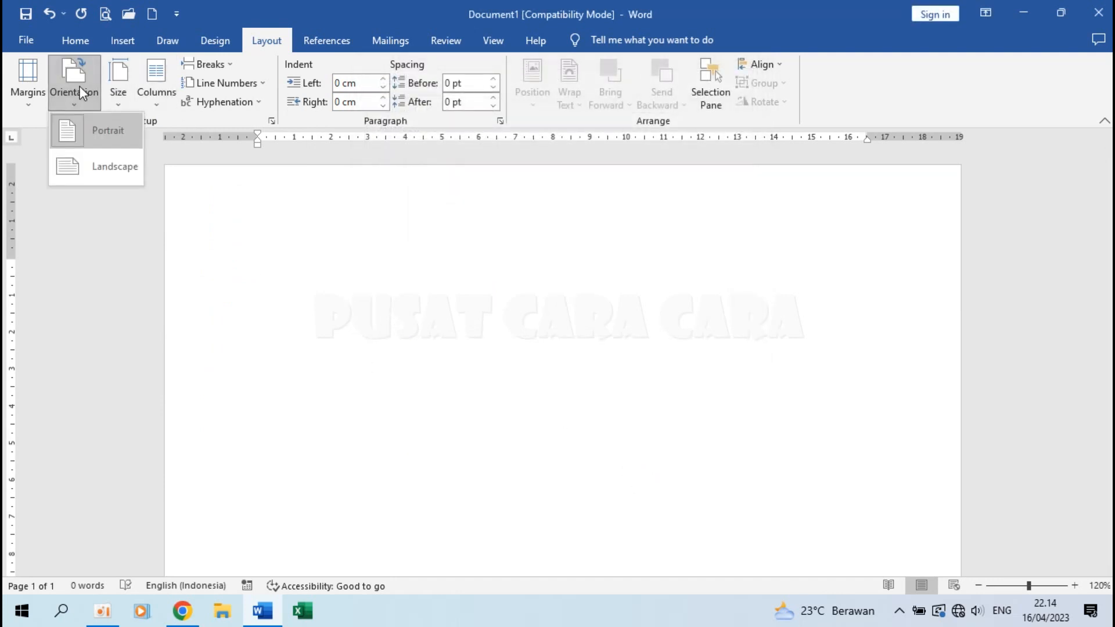
left_click(99, 167)
scroll(307, 253, "down", 3, "ctrl")
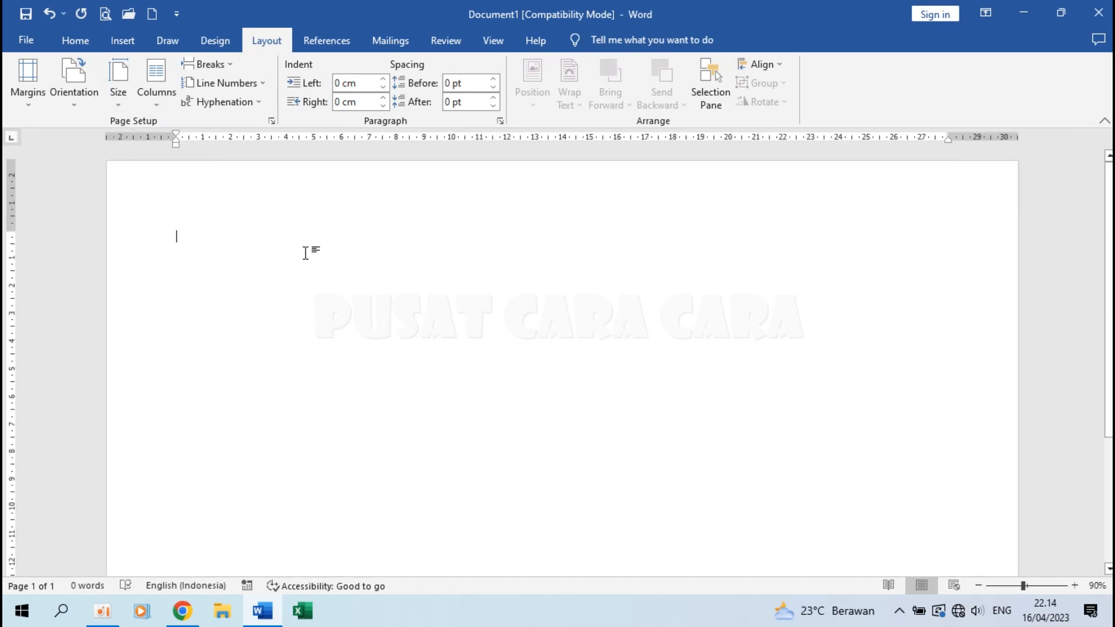
left_click(30, 84)
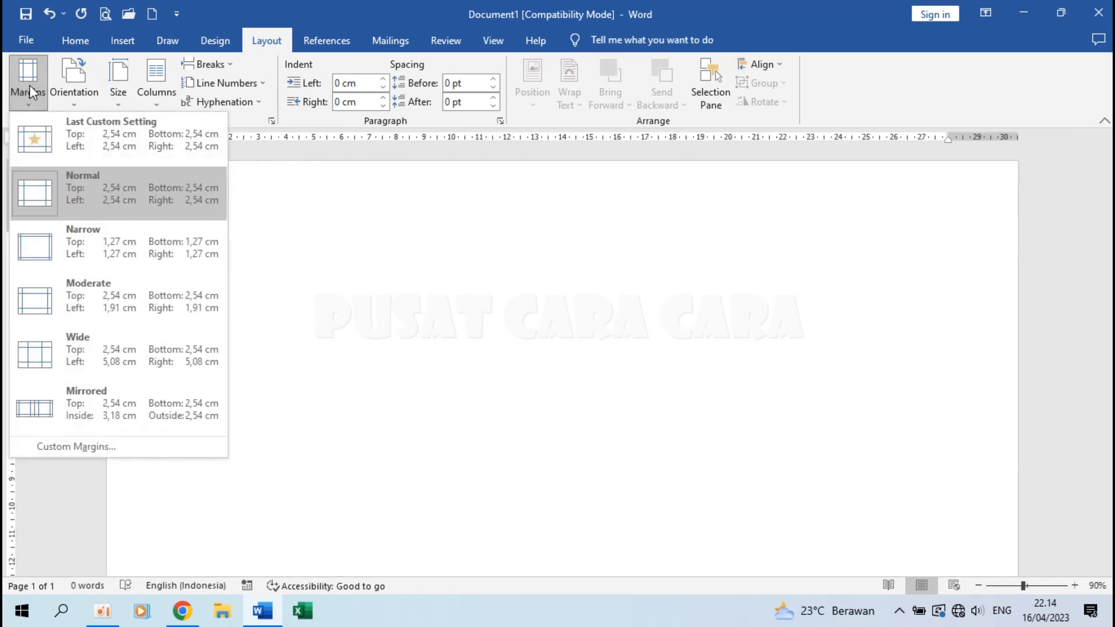
Set custom margins: top 2,5 cm, left 3,2 cm and right 3 cm.
left_click(120, 452)
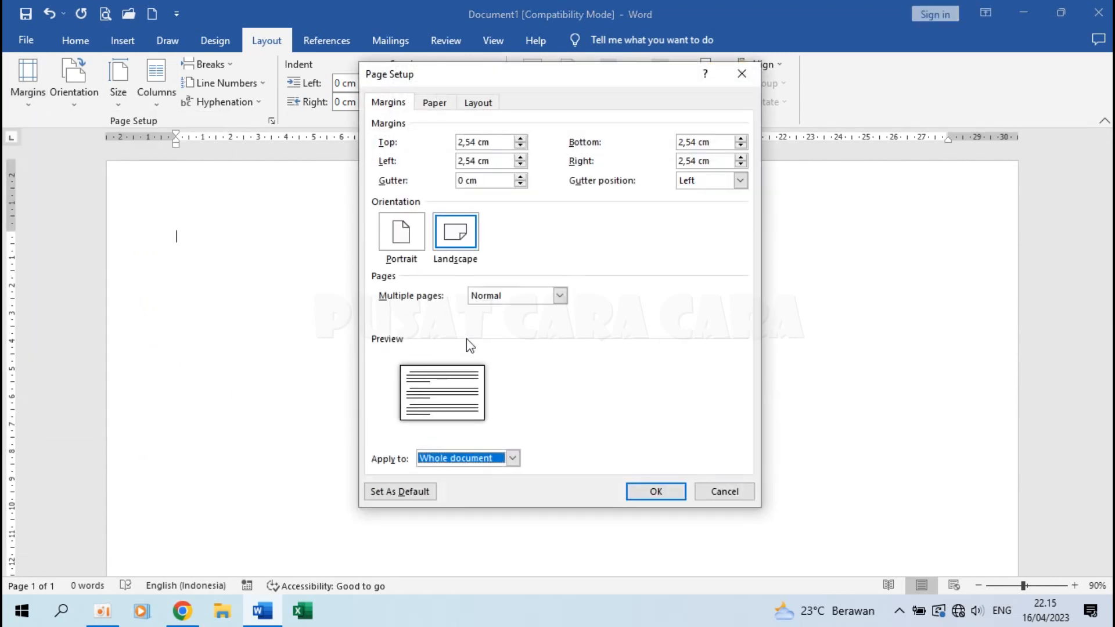
left_click_drag(477, 142, 454, 141)
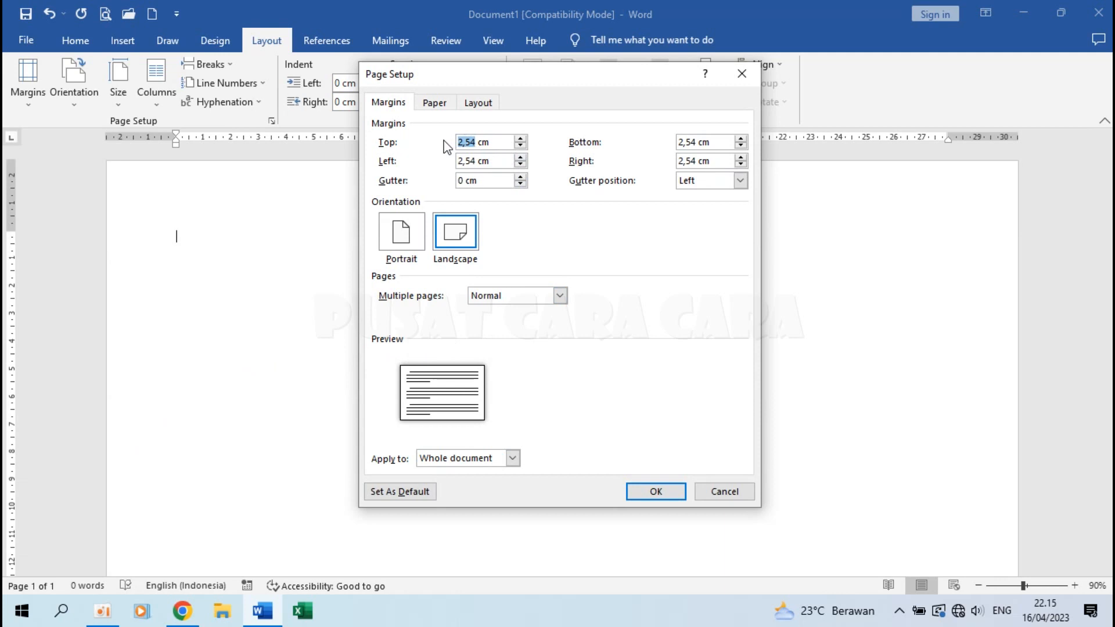
key("Right")
key("BackSpace")
left_click_drag(478, 161, 416, 159)
type("3,2")
left_click_drag(699, 161, 646, 157)
type("32")
key("BackSpace")
left_click(651, 492)
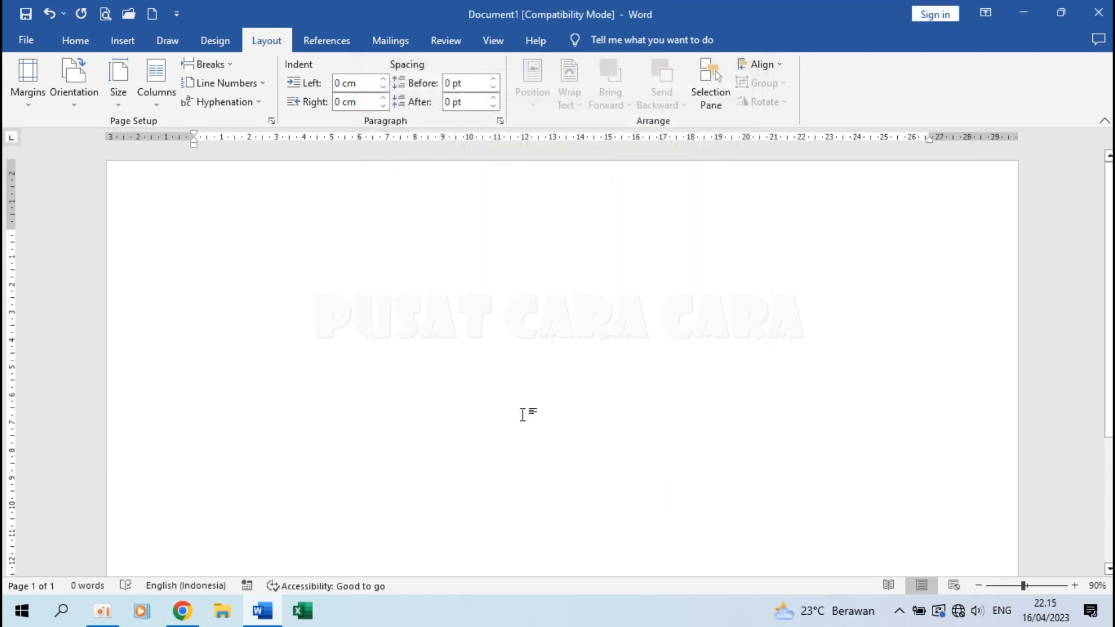
Centre the paragraph and type PONDOK PESANTREN, BAITUL ILMI and the address-and-phone line.
left_click(87, 41)
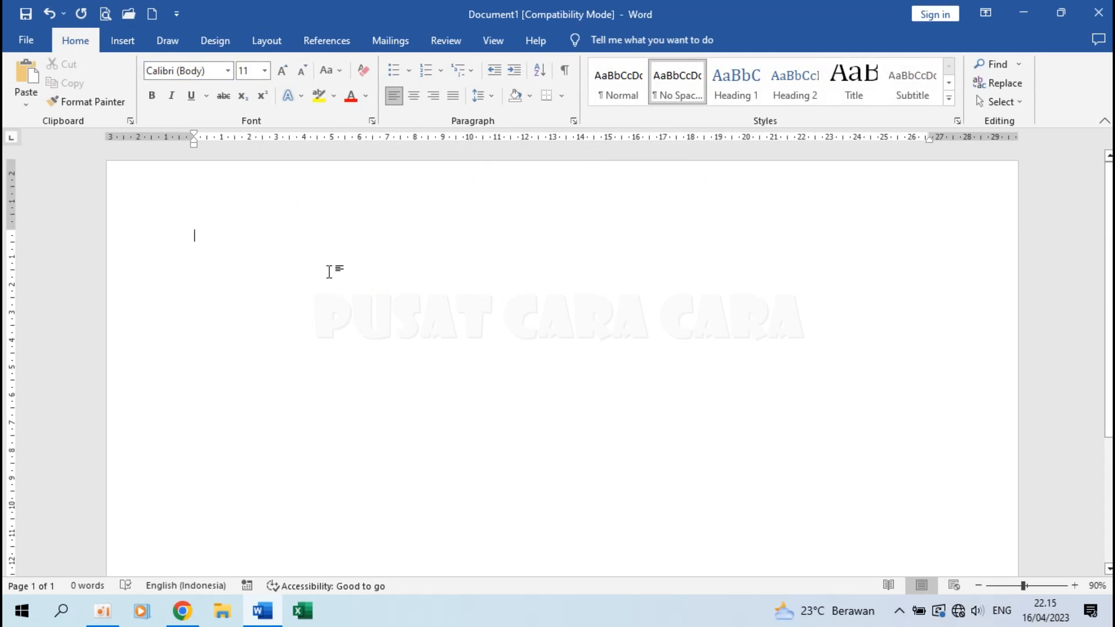
left_click(416, 96)
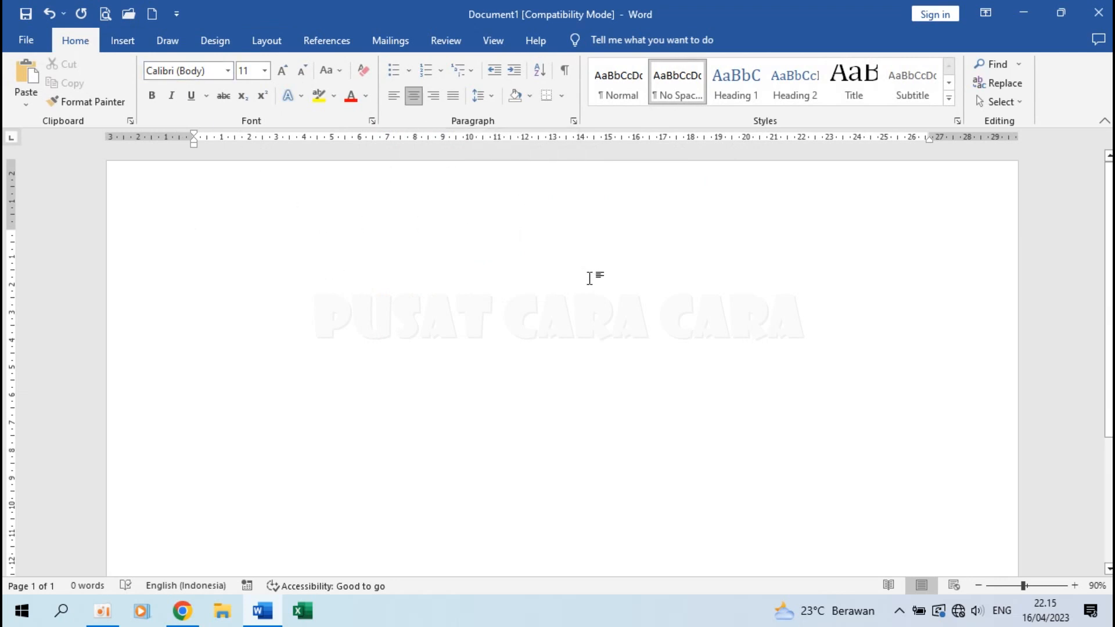
scroll(590, 277, "up", 4, "ctrl")
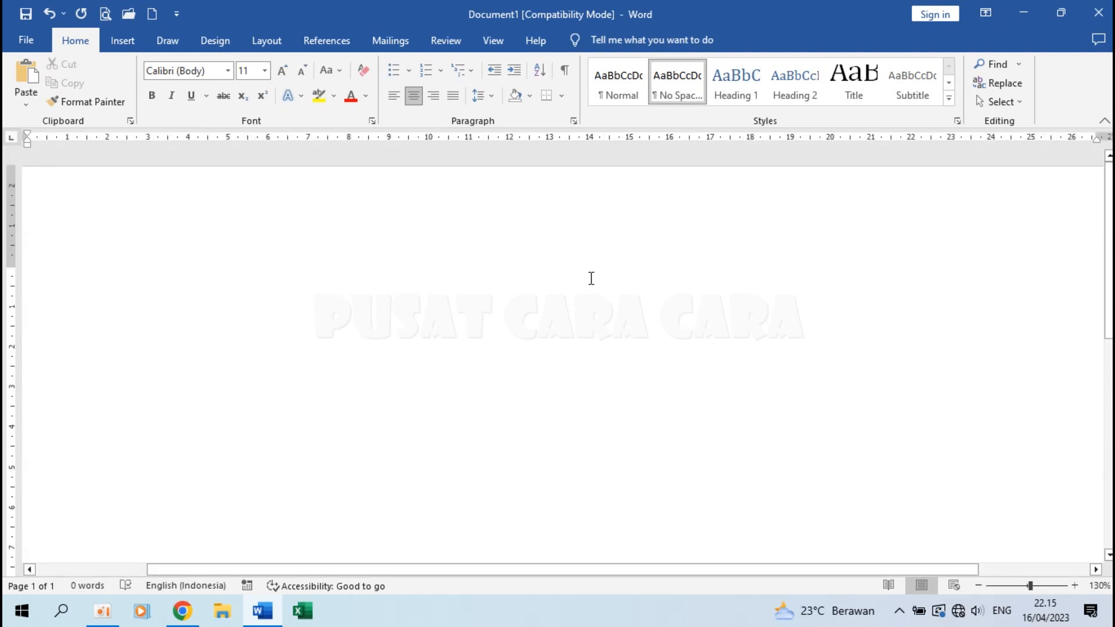
type("KPO")
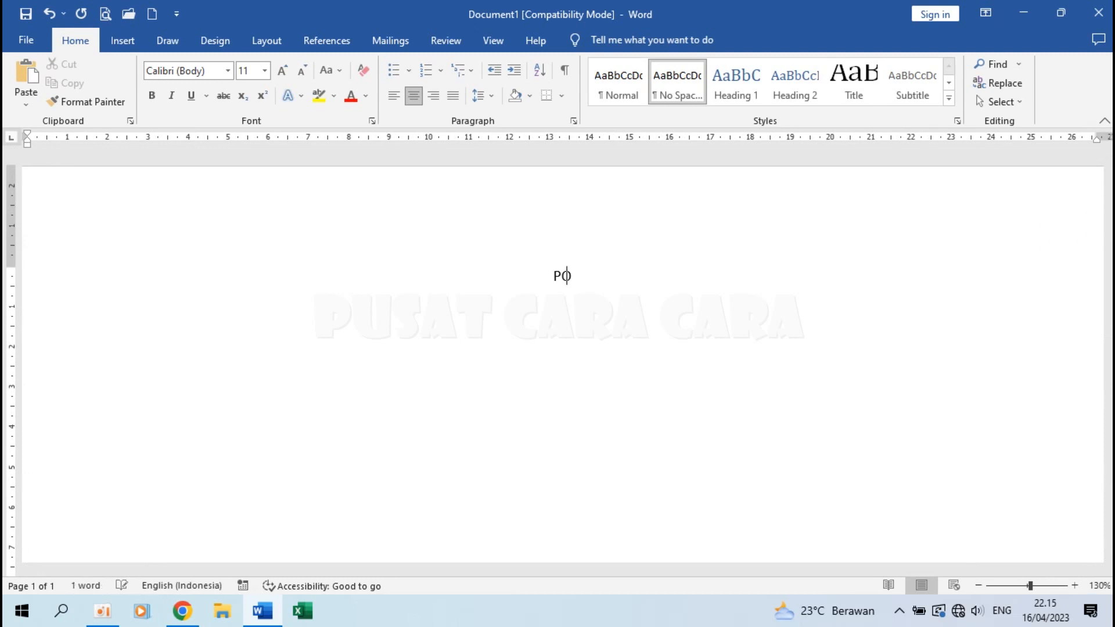
type("NDOK PESANTR")
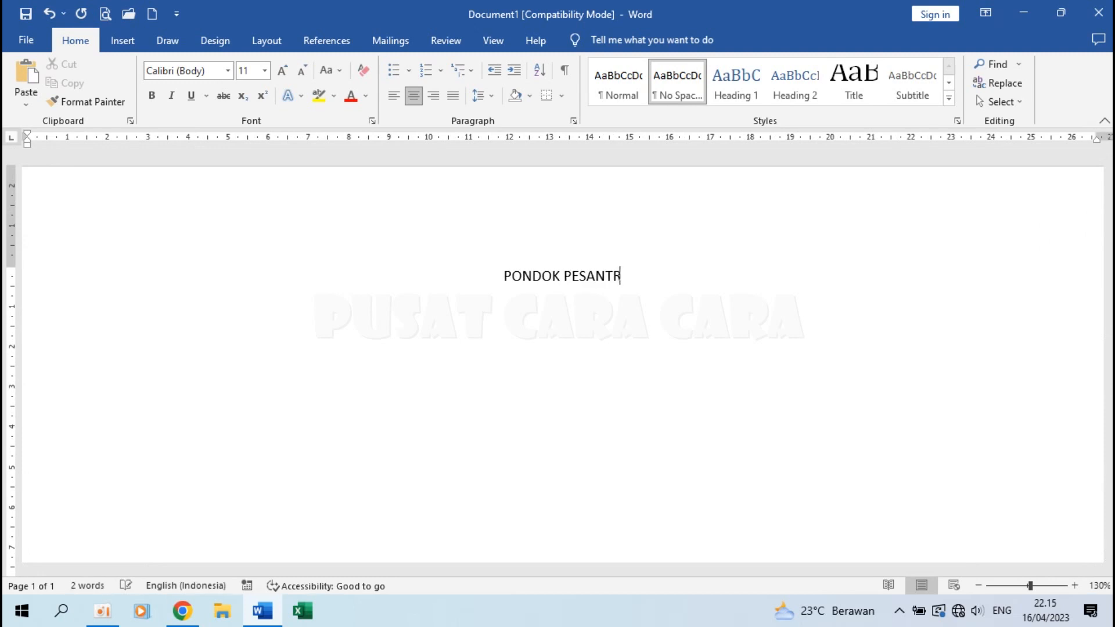
type("ENBAITUL ILMI")
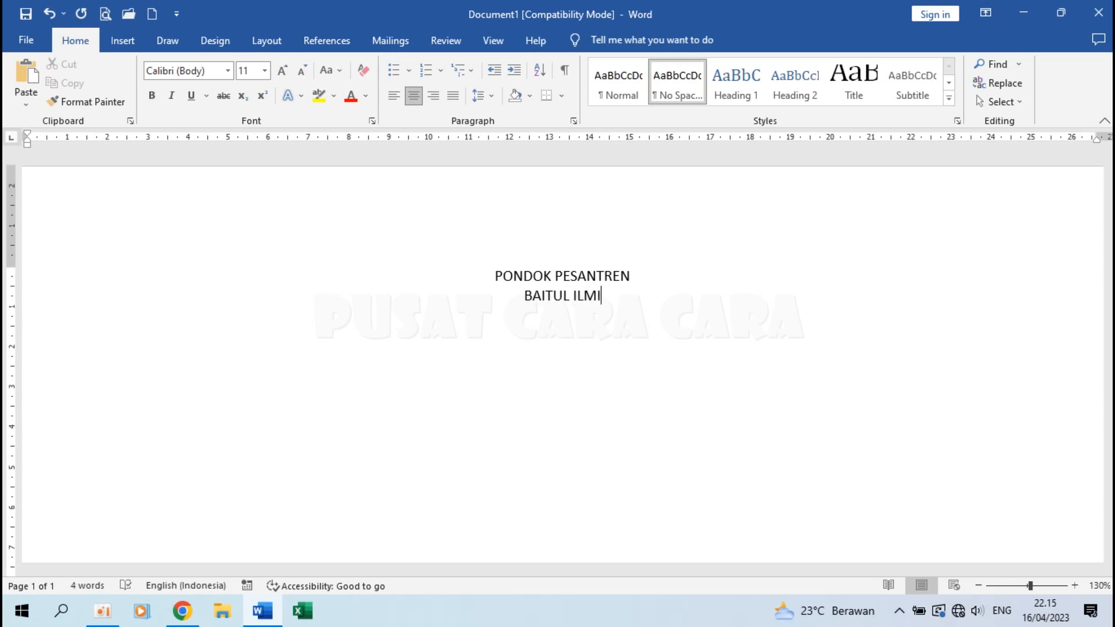
type("Jl. Abcdefgh No. 123")
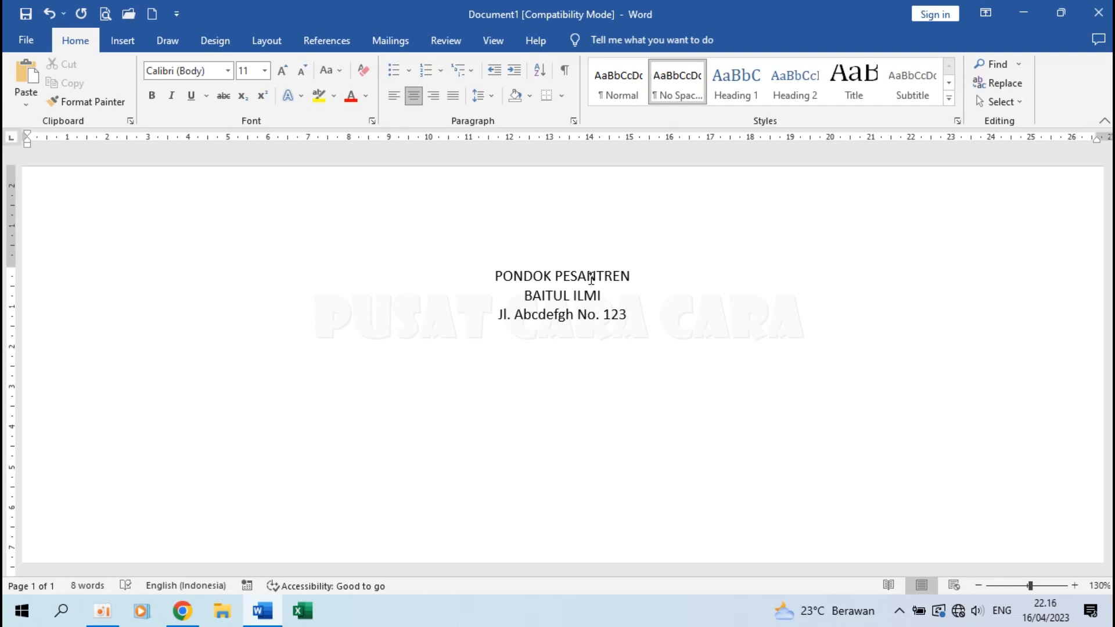
type(" Tlp. (")
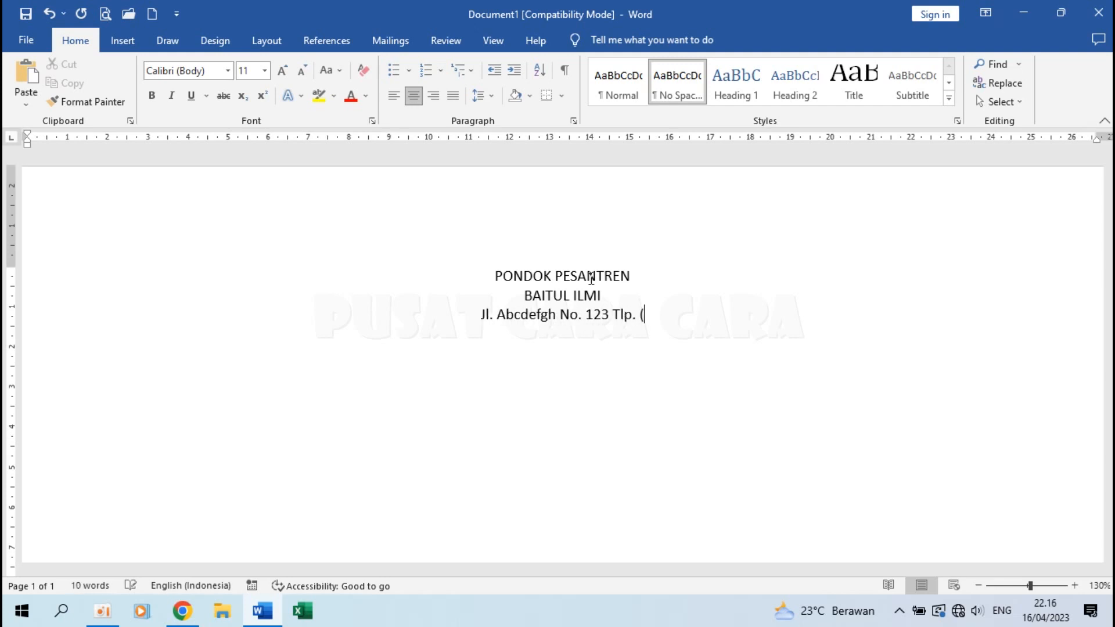
type("0123)")
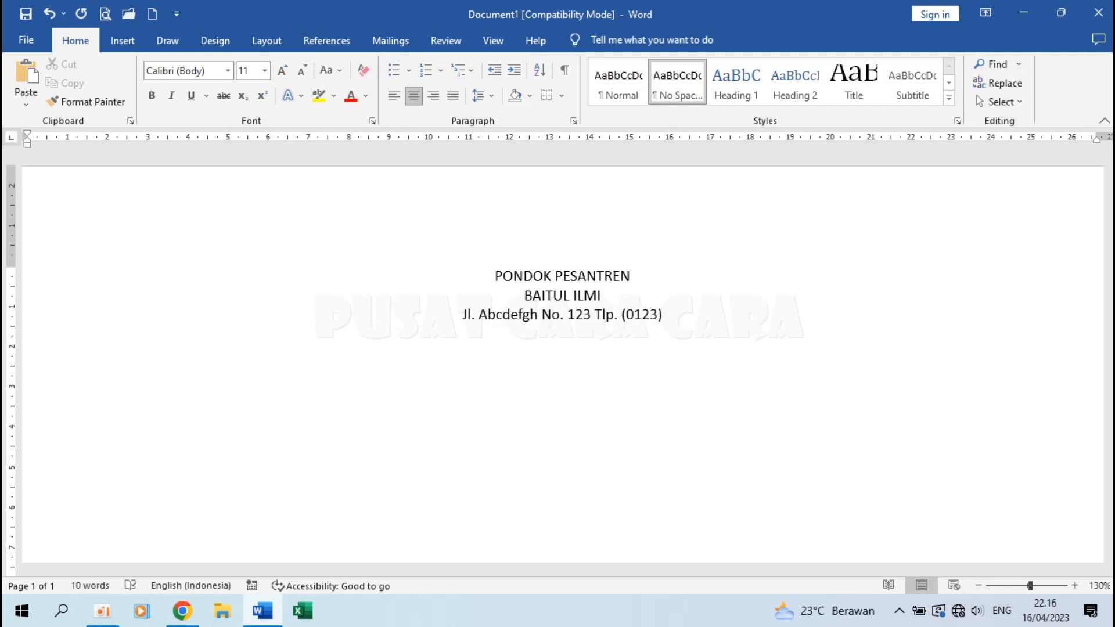
type(" 45678")
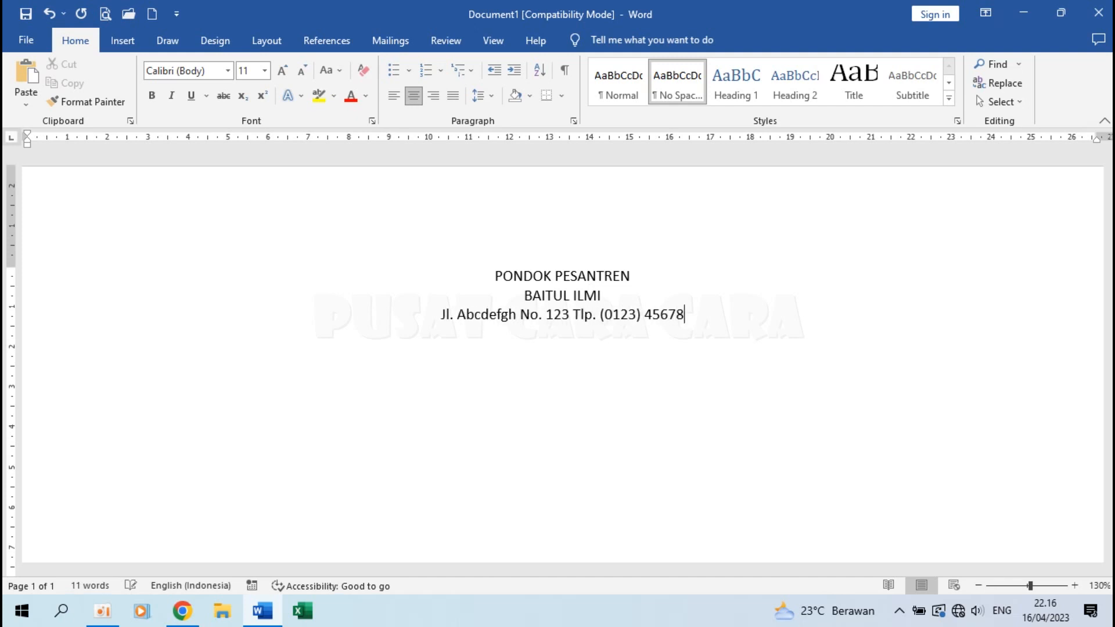
type("90")
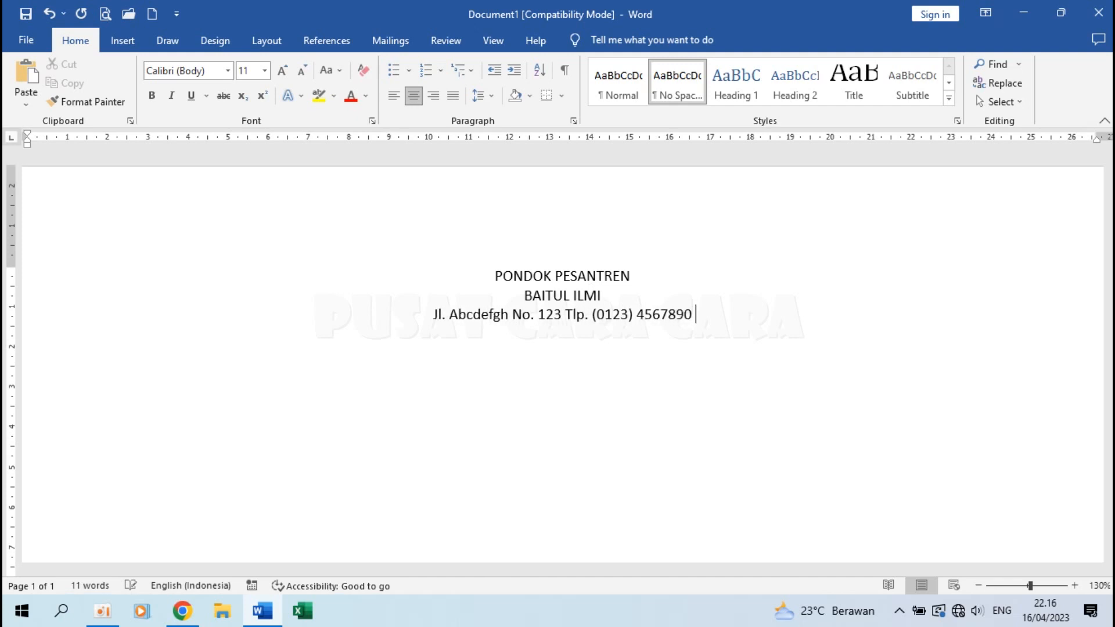
type(" Kel. S")
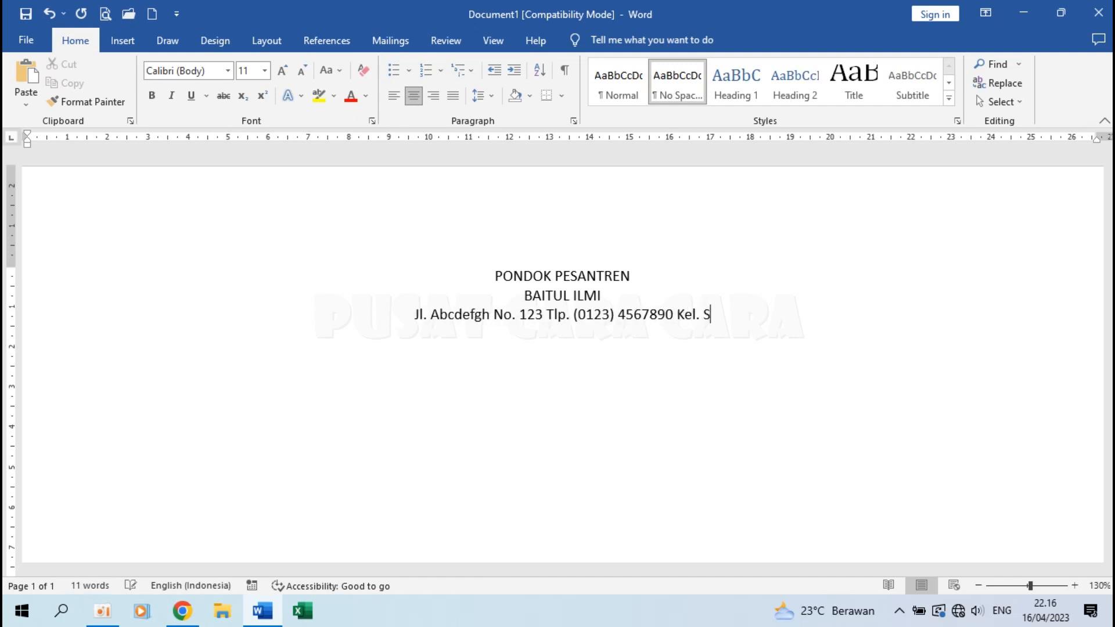
type("ukacita Kec. ")
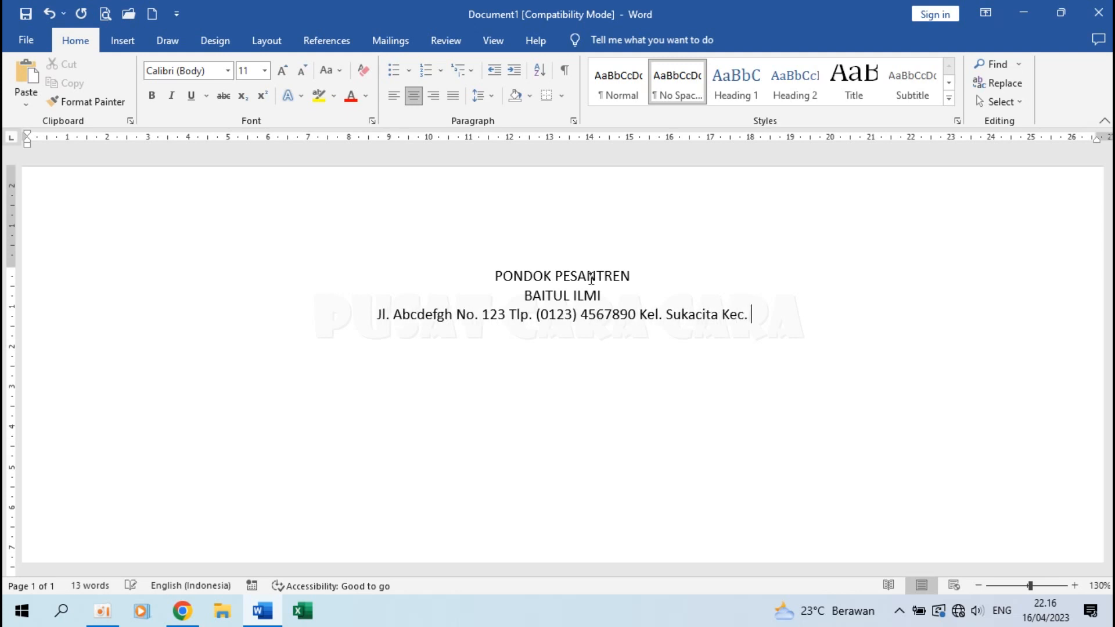
type("Sukamaju")
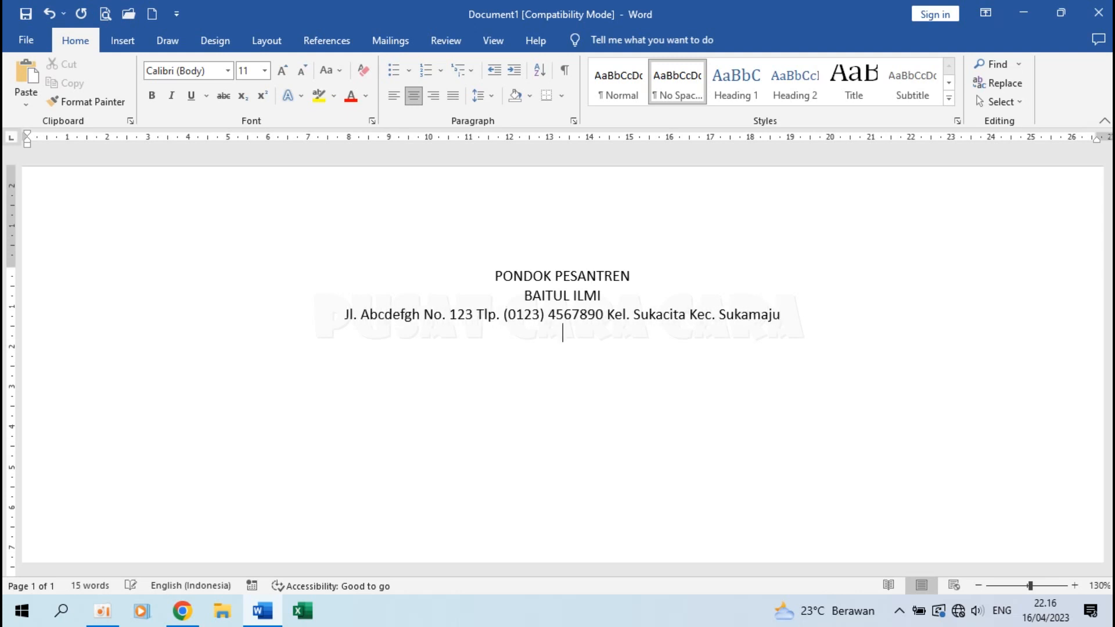
Add a new line reading KOTA SUKASUKA below the address.
key("Return")
type("KOTA SUKA")
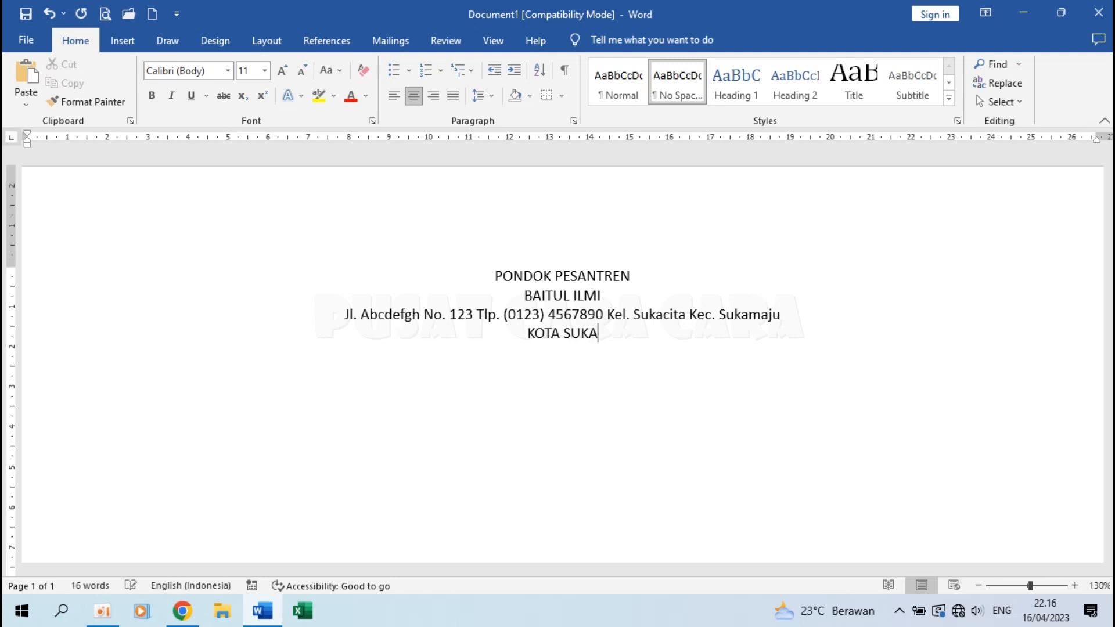
key("BackSpace")
type("SUA")
key("BackSpace")
type("KA")
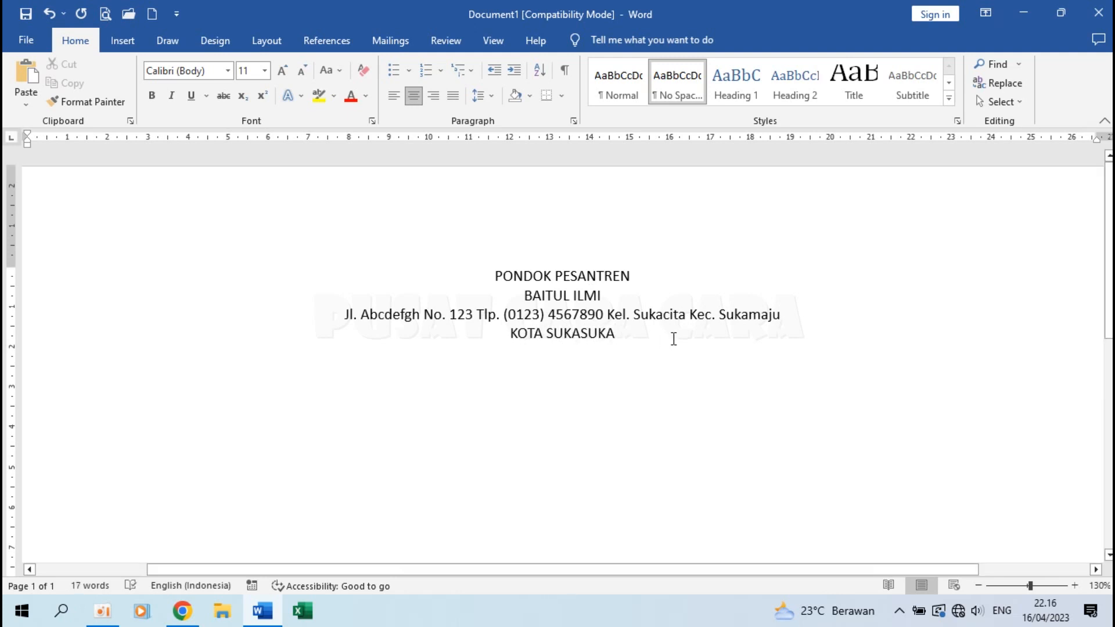
Format PONDOK PESANTREN as Arial 16 pt bold.
left_click_drag(493, 274, 639, 274)
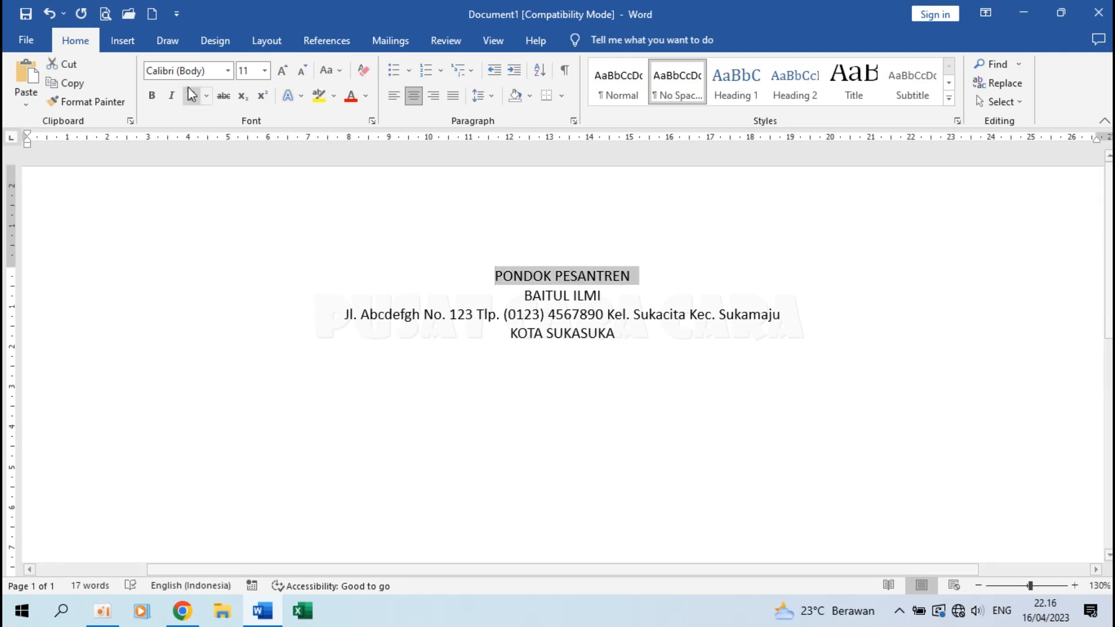
left_click(228, 71)
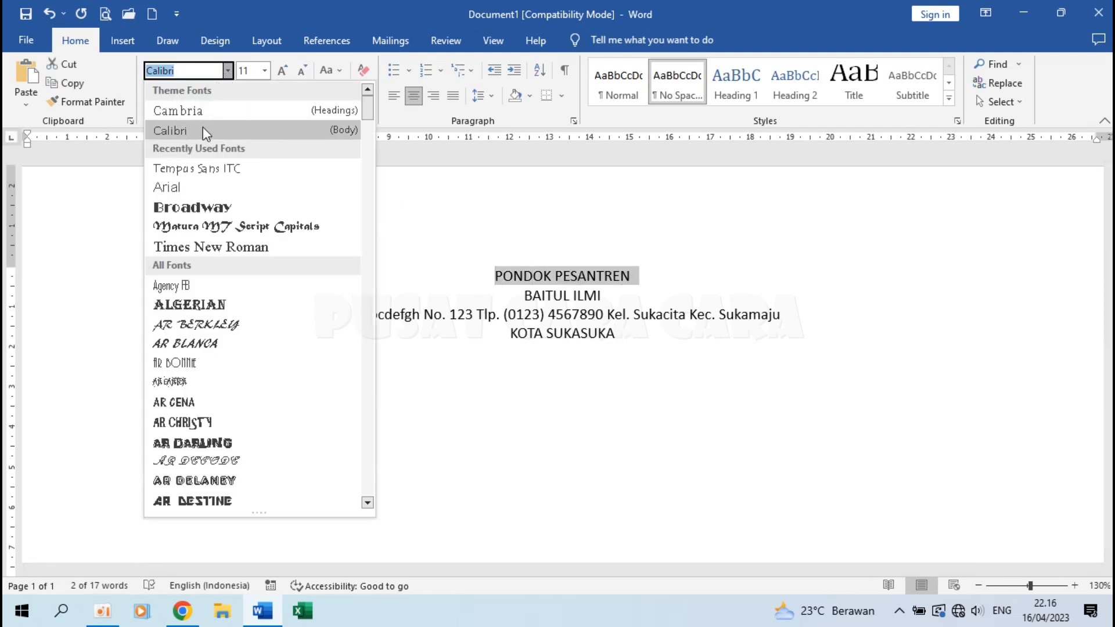
left_click(201, 189)
left_click(265, 72)
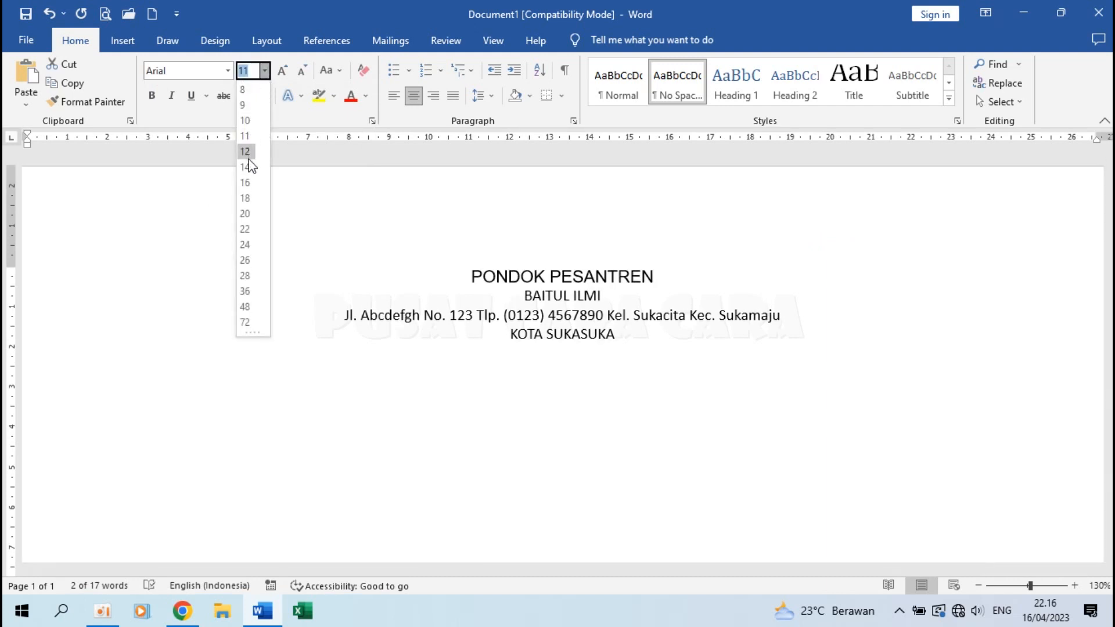
left_click(246, 183)
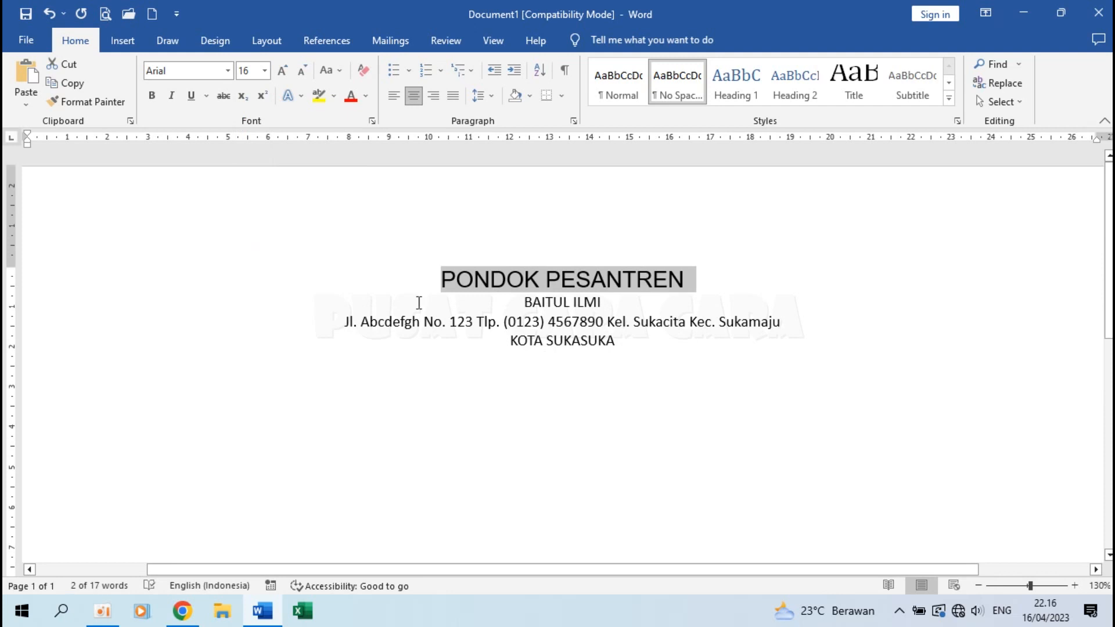
key("ctrl+b")
Set BAITUL ILMI in Matura MT Script Capitals at 26 pt.
left_click_drag(515, 301, 629, 304)
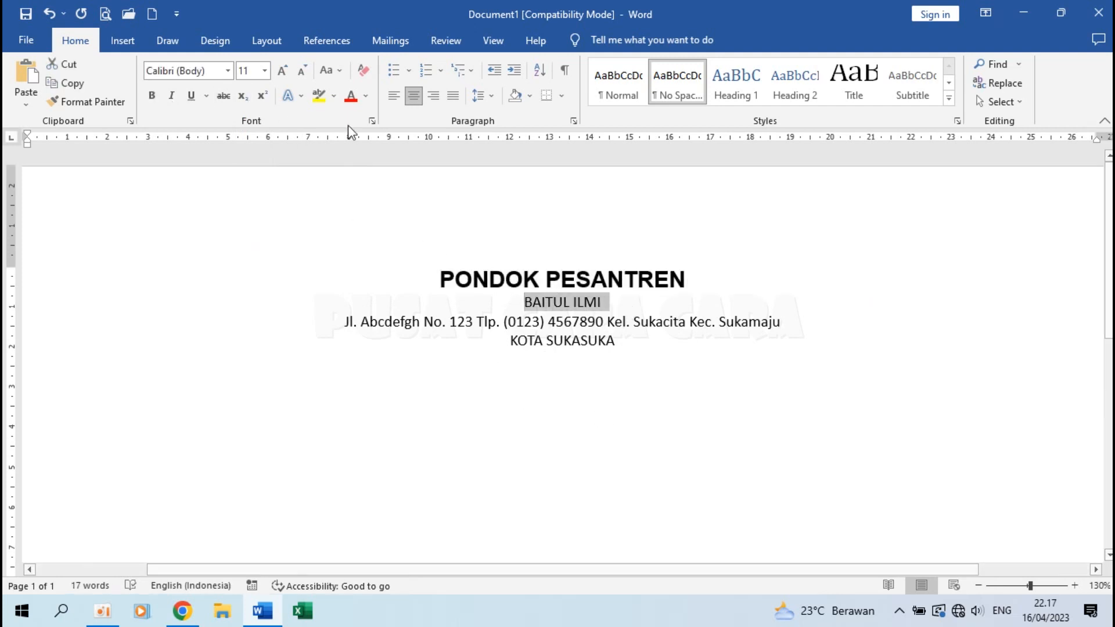
left_click(225, 70)
left_click(227, 70)
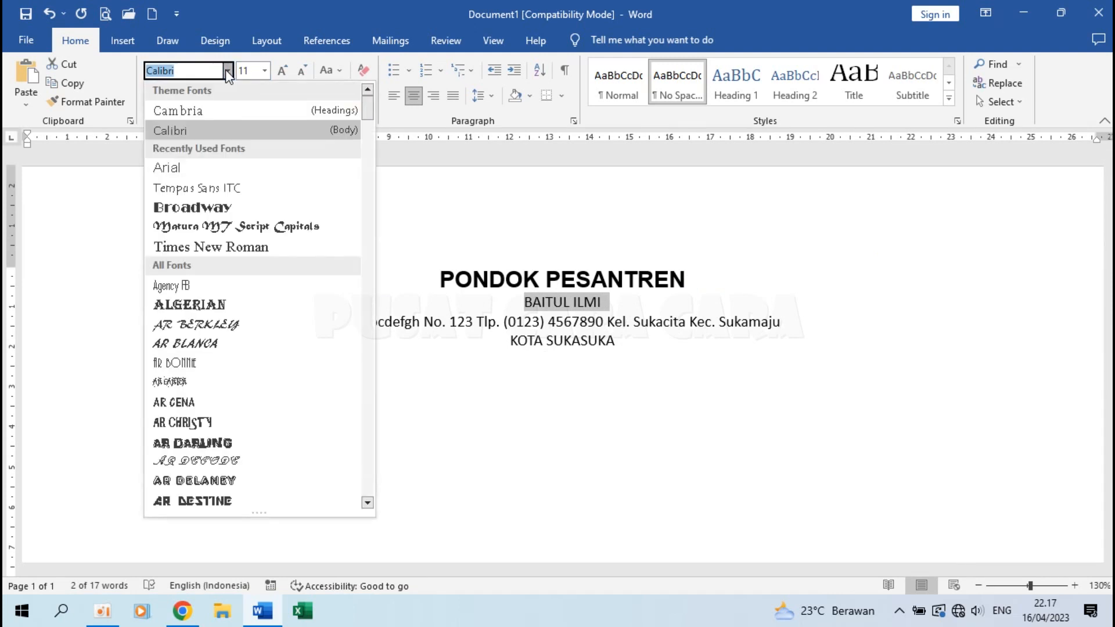
left_click(256, 226)
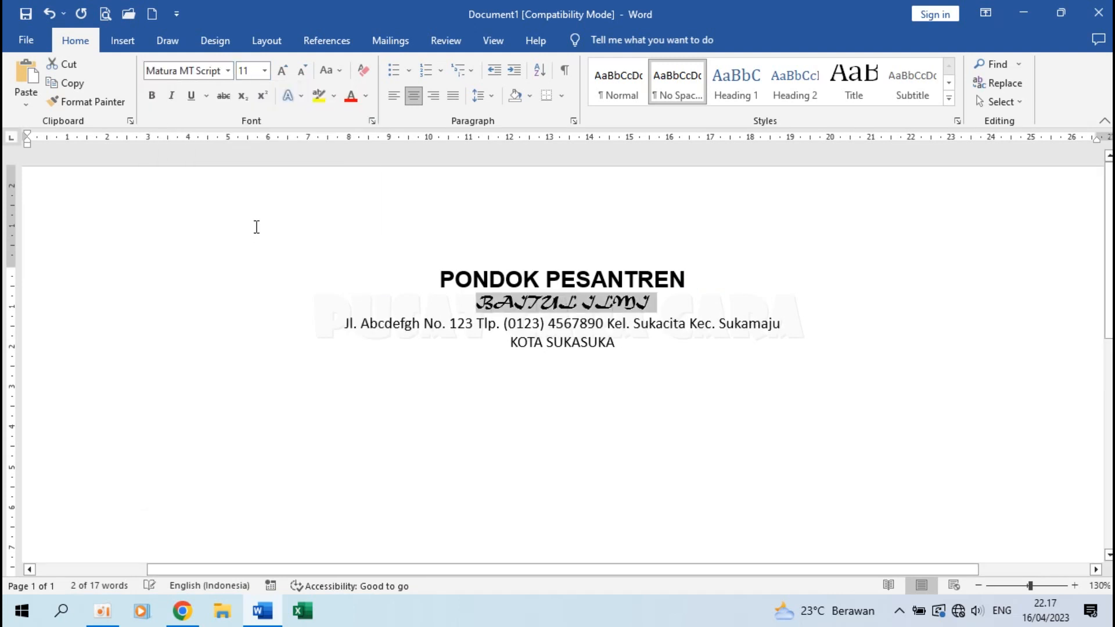
left_click(264, 71)
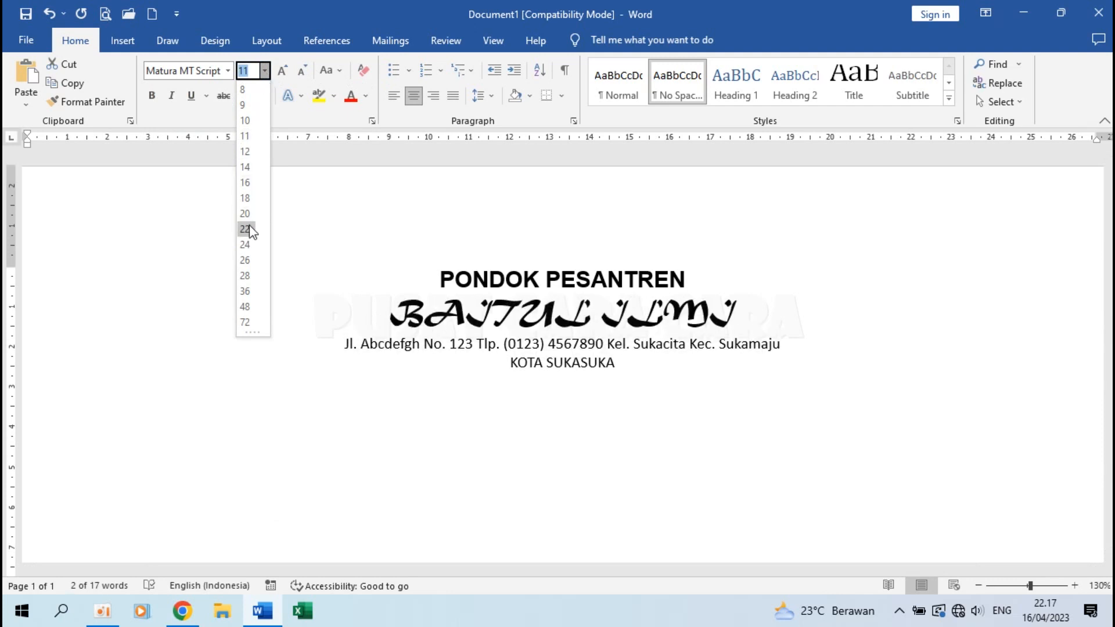
left_click(245, 259)
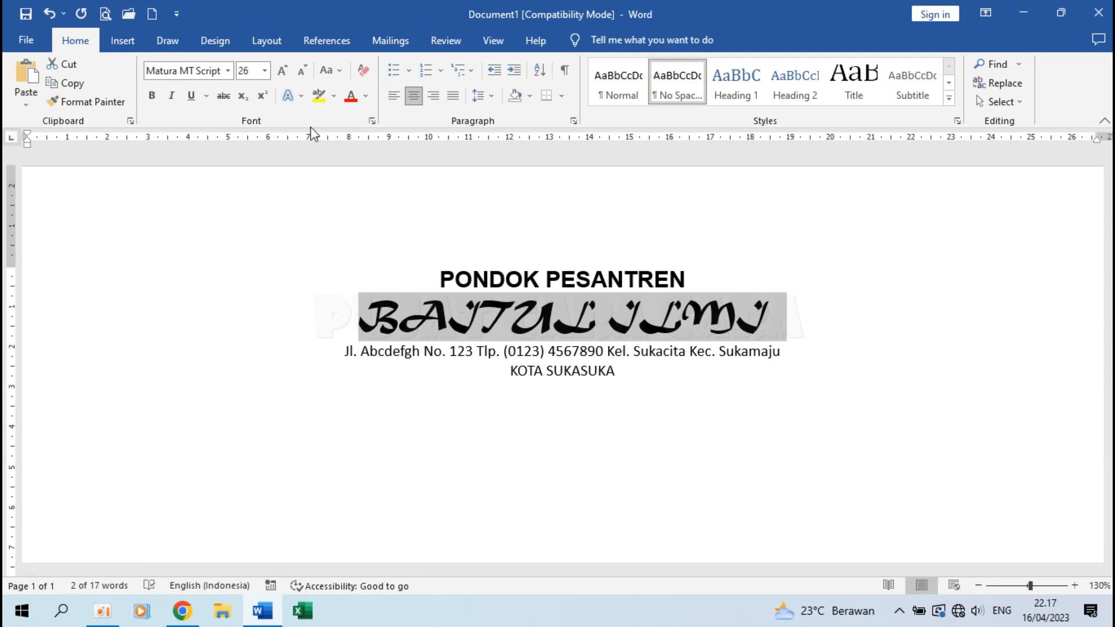
Set the address line in Arial and KOTA SUKASUKA in bold Arial.
left_click_drag(343, 352, 835, 362)
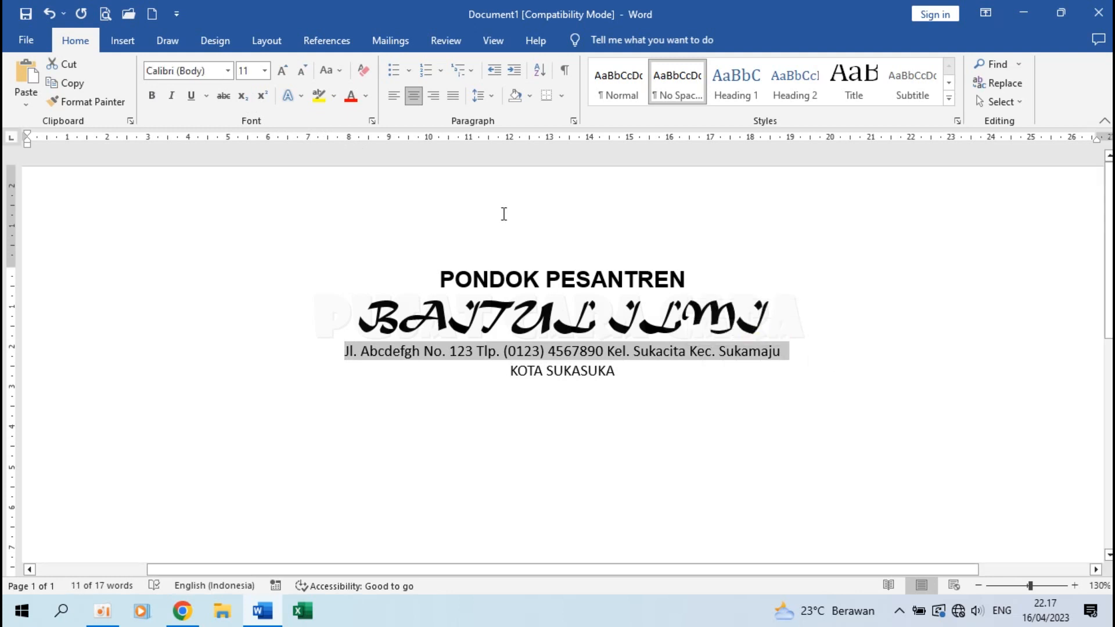
left_click(227, 70)
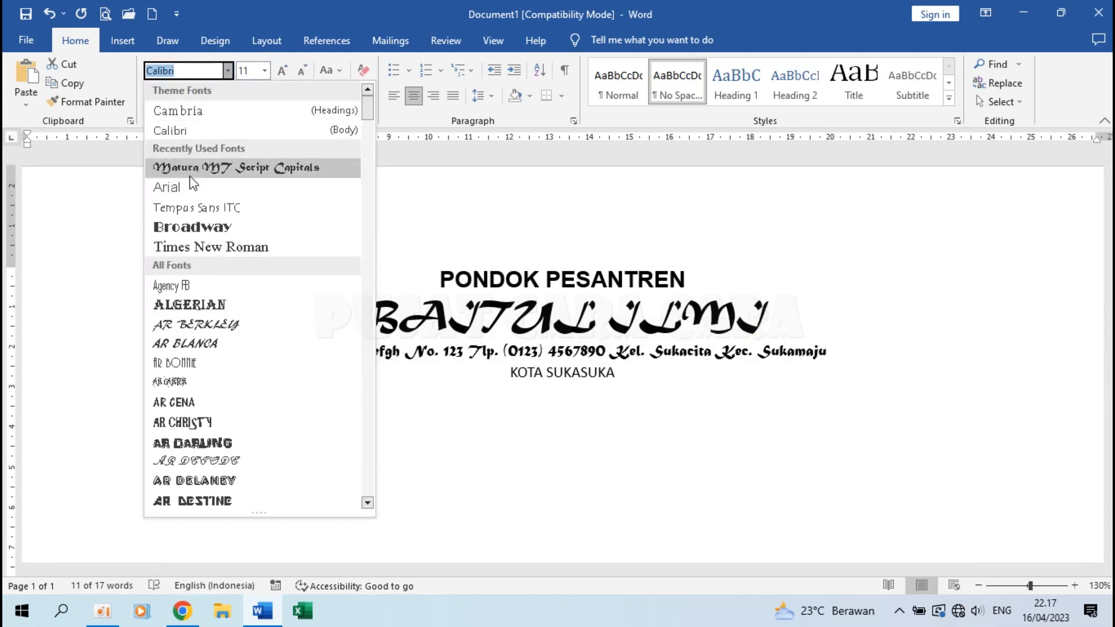
left_click(192, 186)
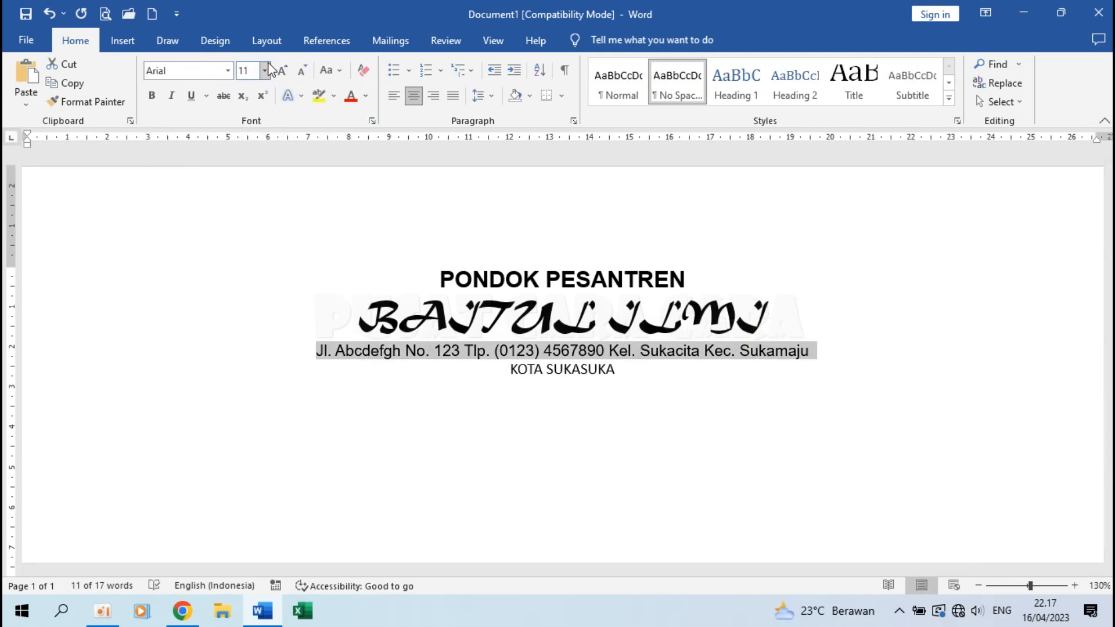
left_click_drag(508, 373, 677, 368)
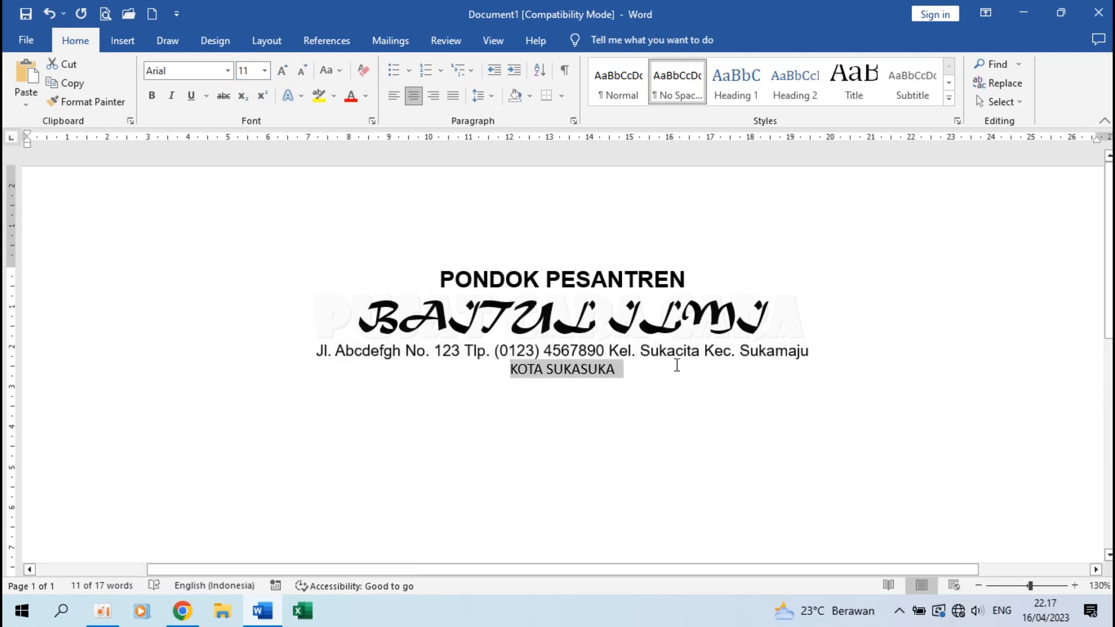
left_click(228, 70)
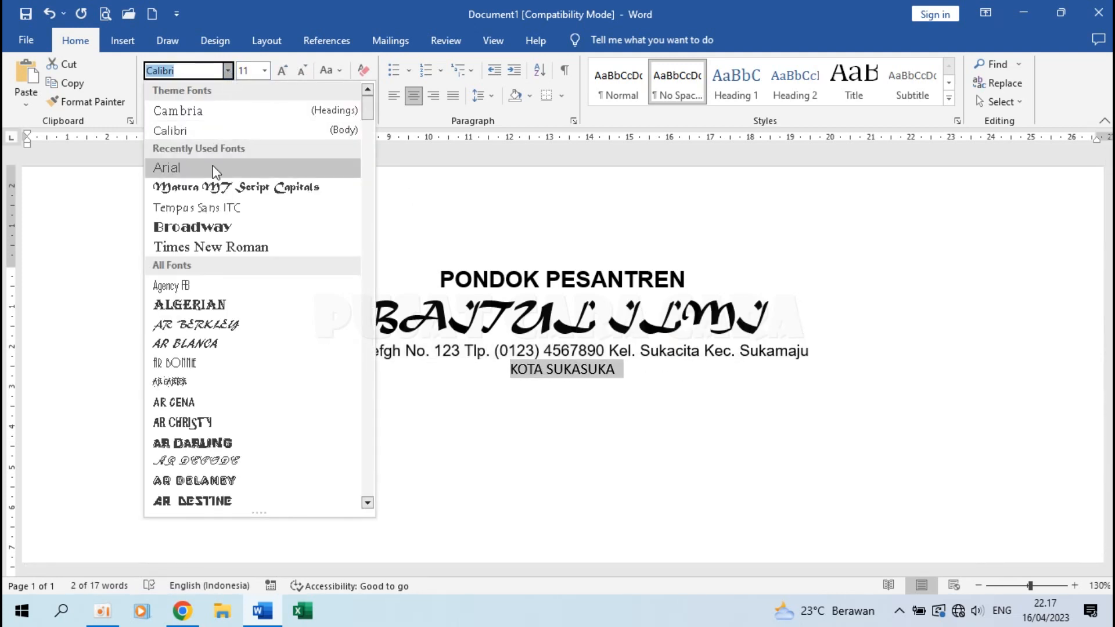
left_click(210, 171)
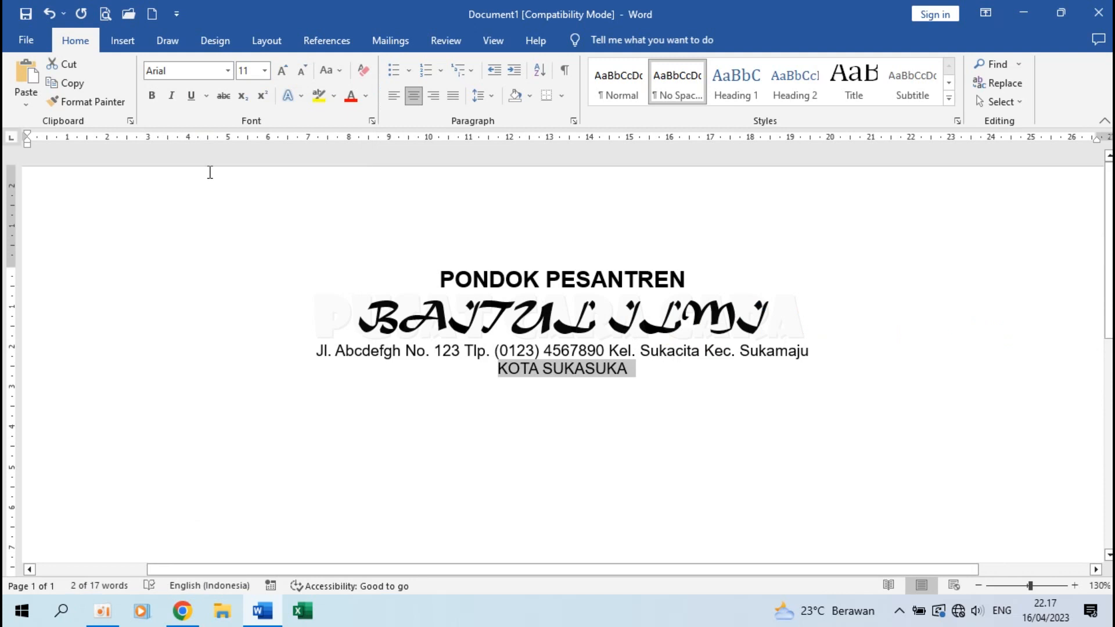
left_click(152, 96)
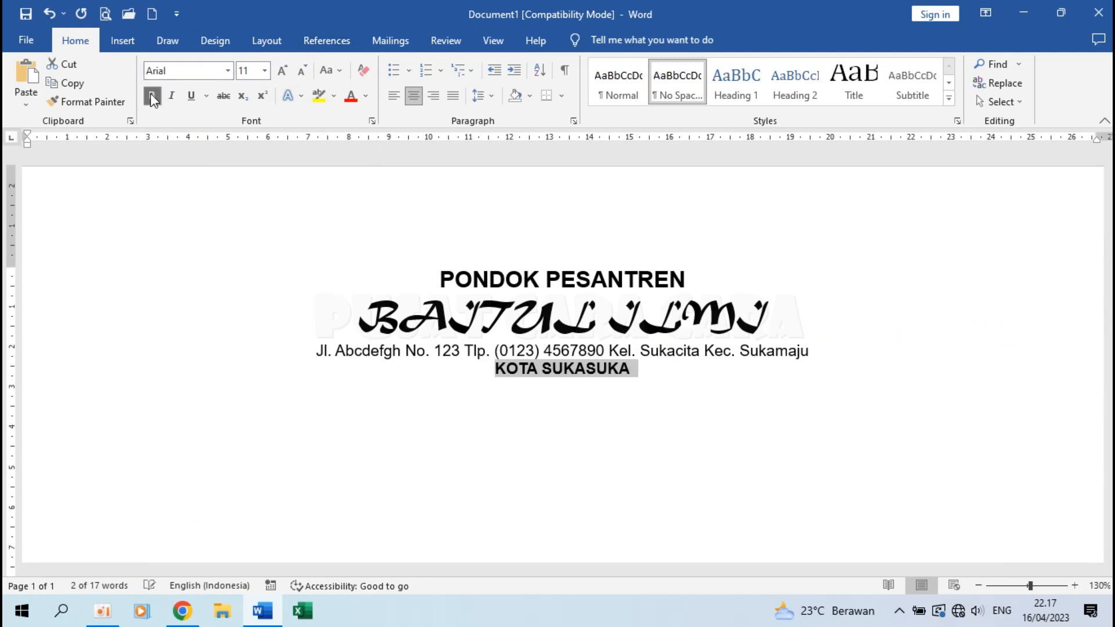
left_click(568, 388)
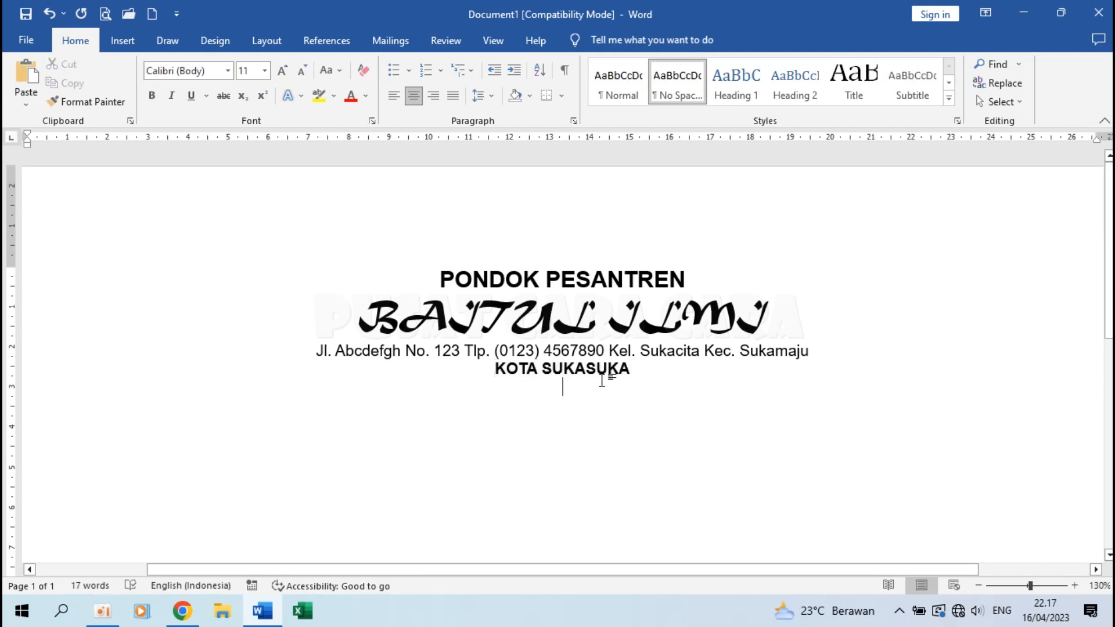
Insert a full-width double rule on a new line under KOTA SUKASUKA.
left_click(650, 376)
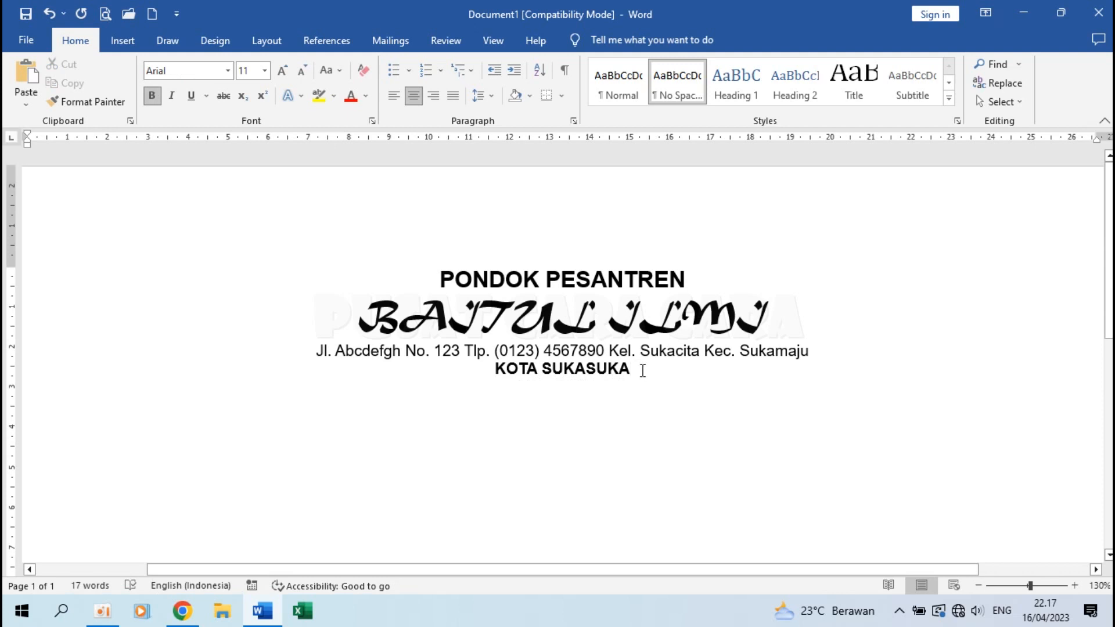
key("Return")
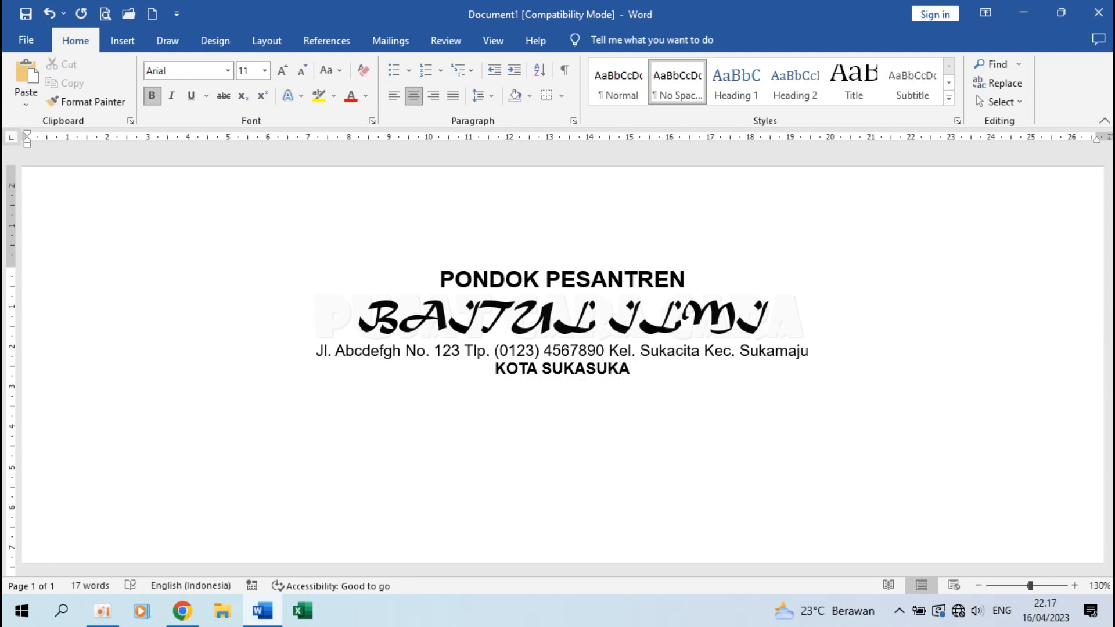
key("Down")
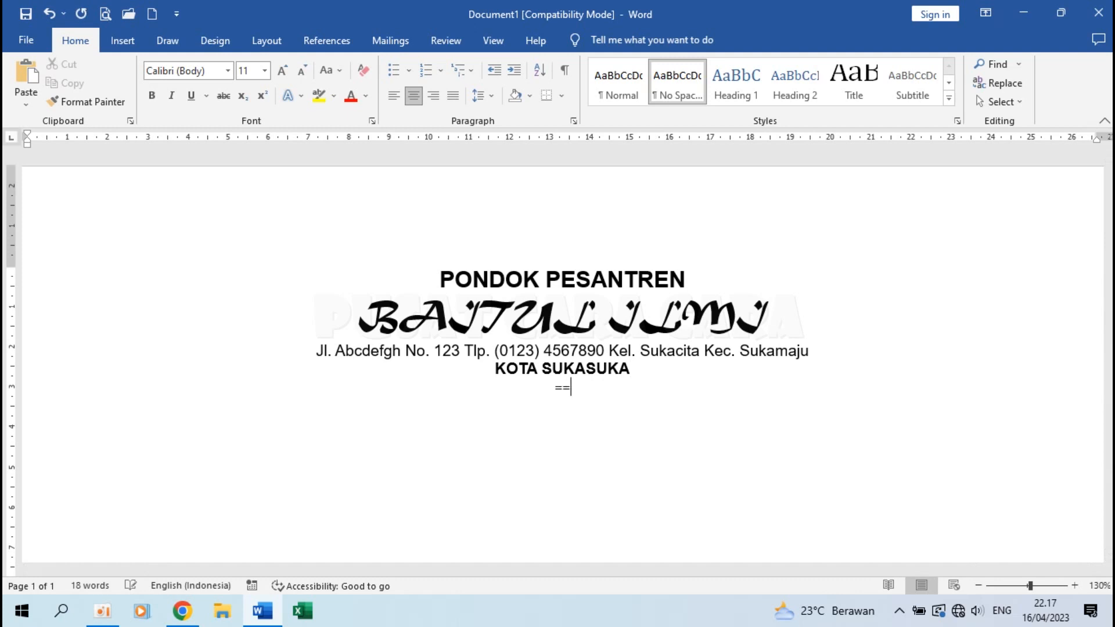
key("Return")
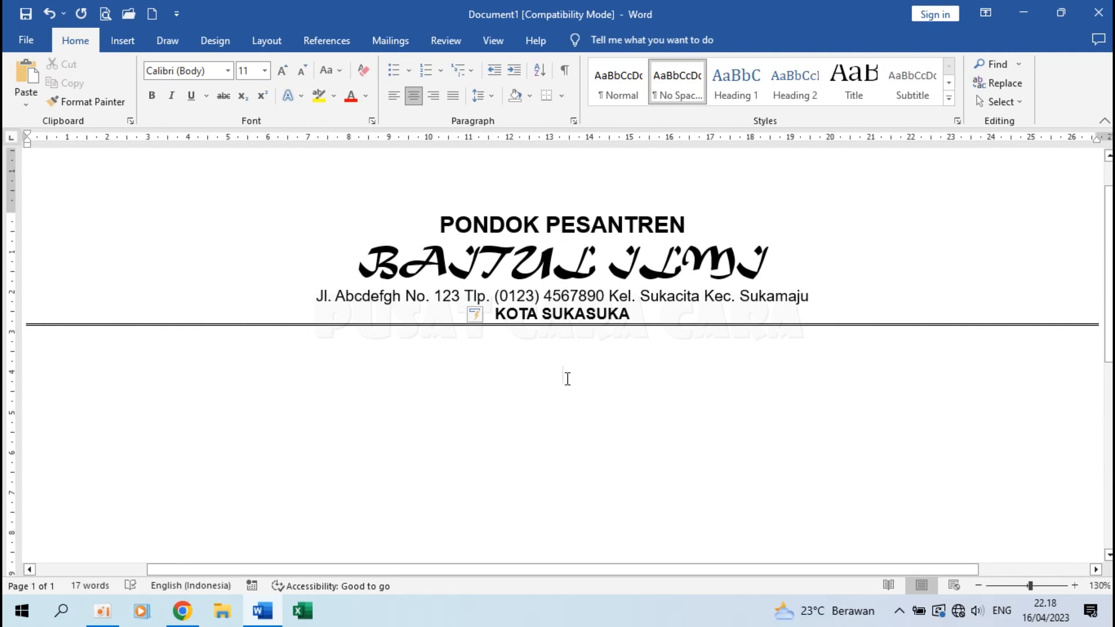
Type SERTIFIKAT and the line No. 001 / PR / AK.IV / 2023 below the rule.
key("ctrl+z")
type("s")
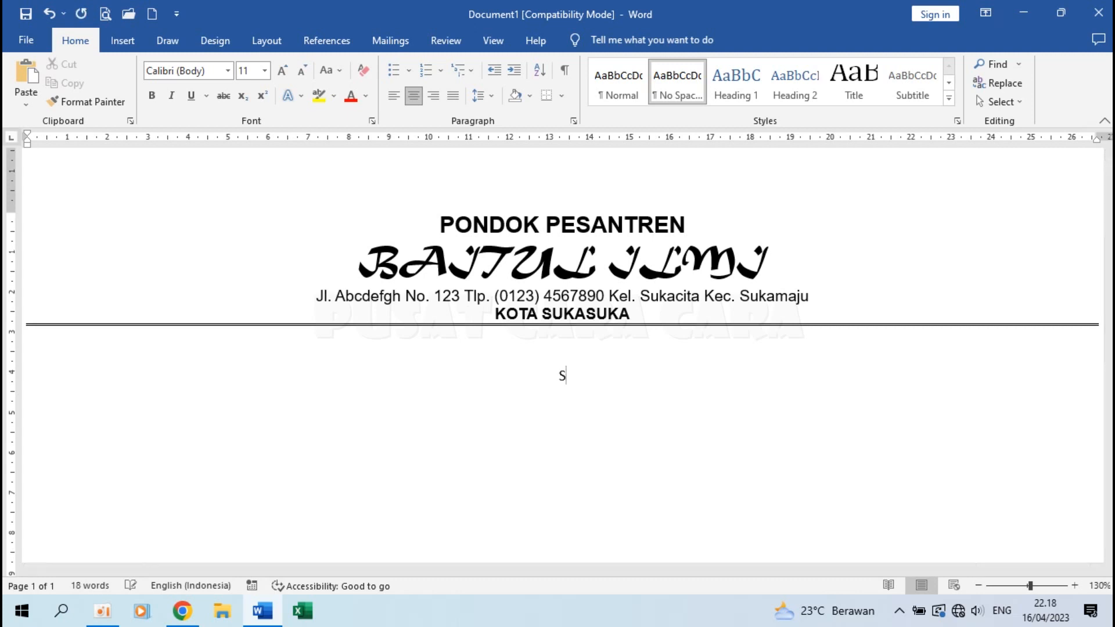
type("ERTIFIKAT")
type("No.")
type(" 001/")
key("BackSpace")
type("/ PR")
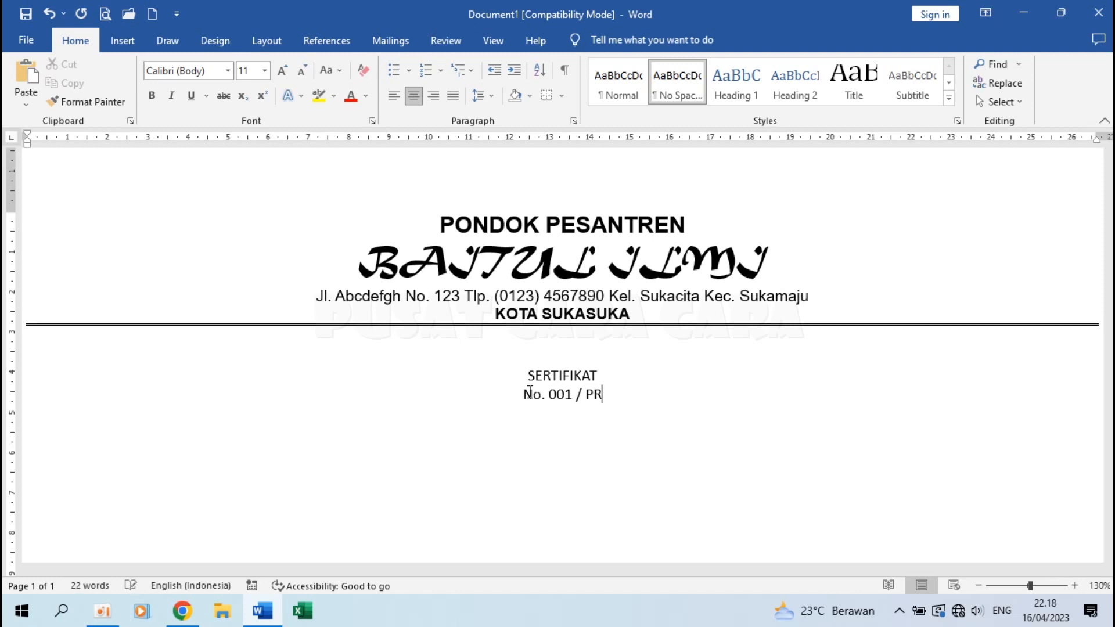
type("/")
type("/ AK.IV / 2023")
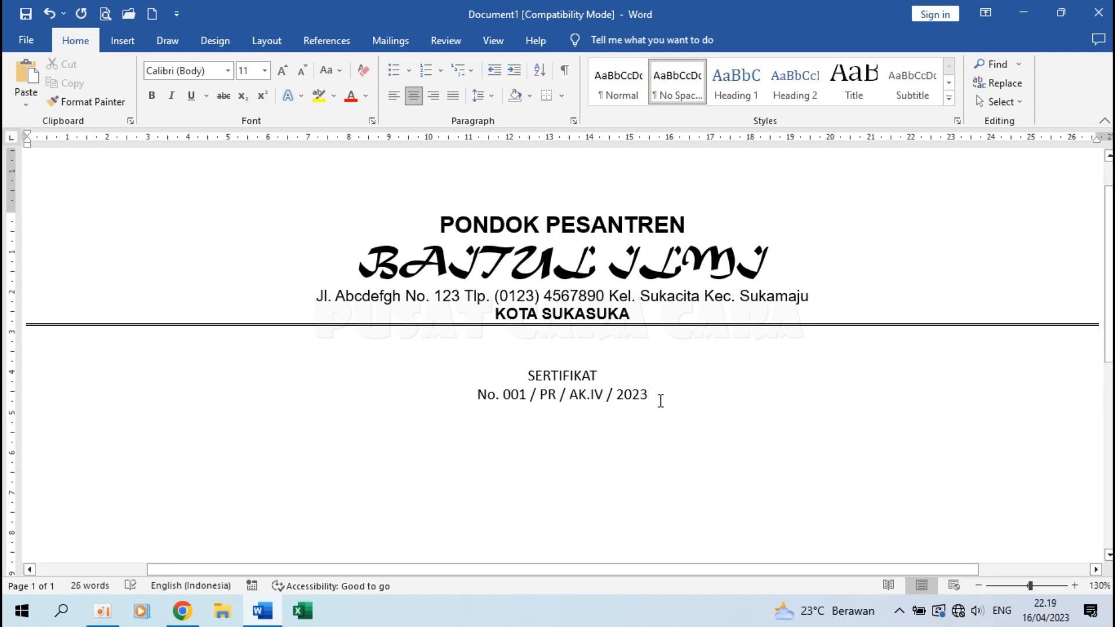
key("Return")
Set SERTIFIKAT in 36 pt Broadway and underline it.
left_click_drag(523, 374, 617, 375)
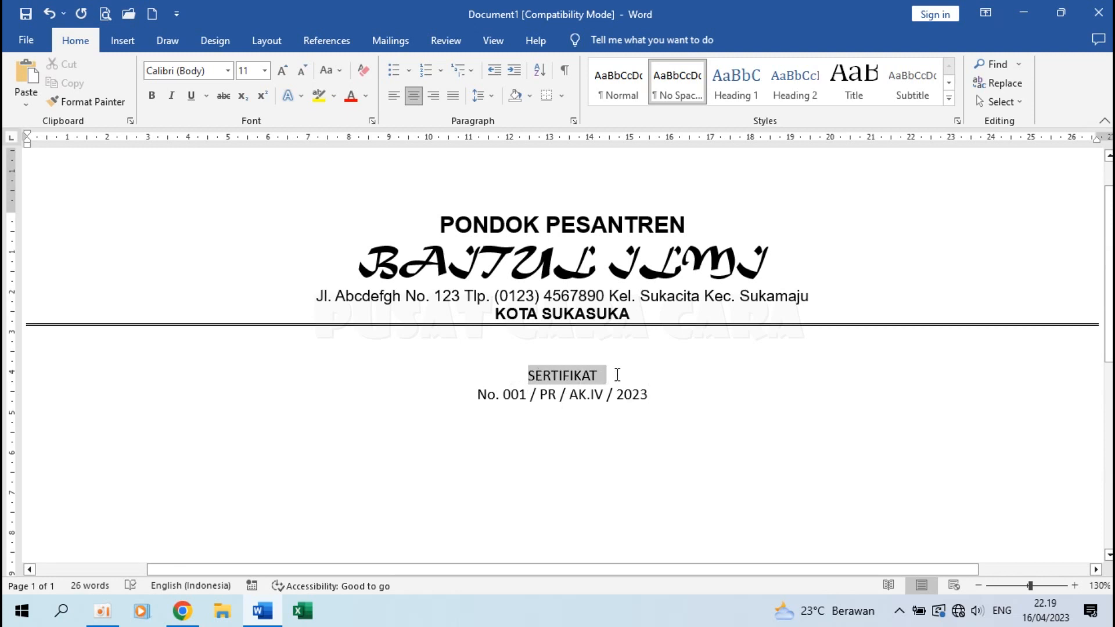
left_click(229, 71)
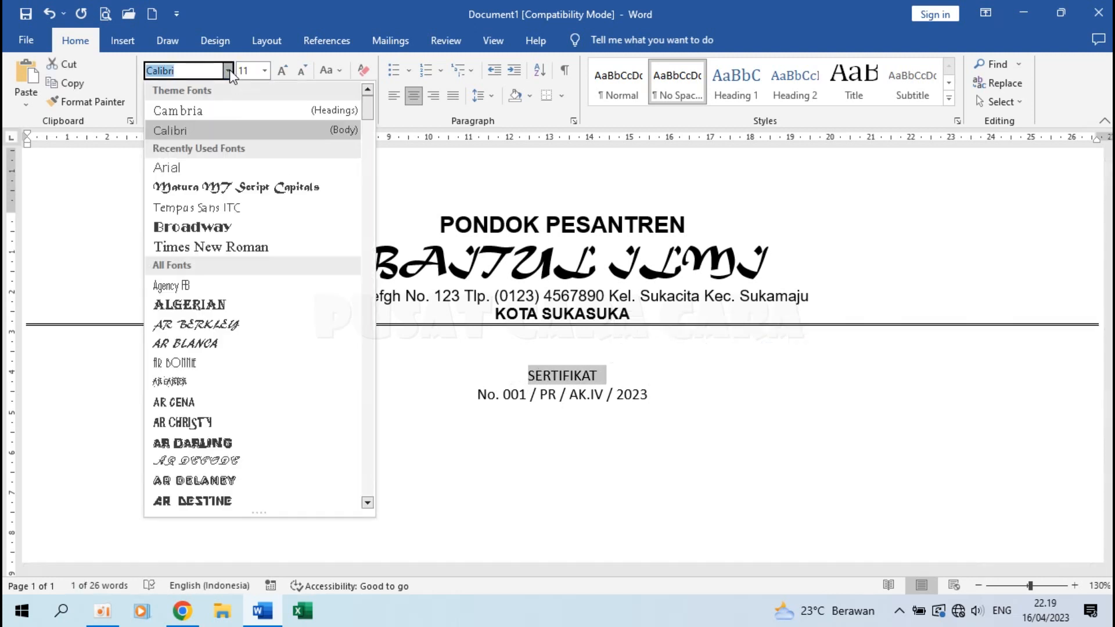
left_click(197, 227)
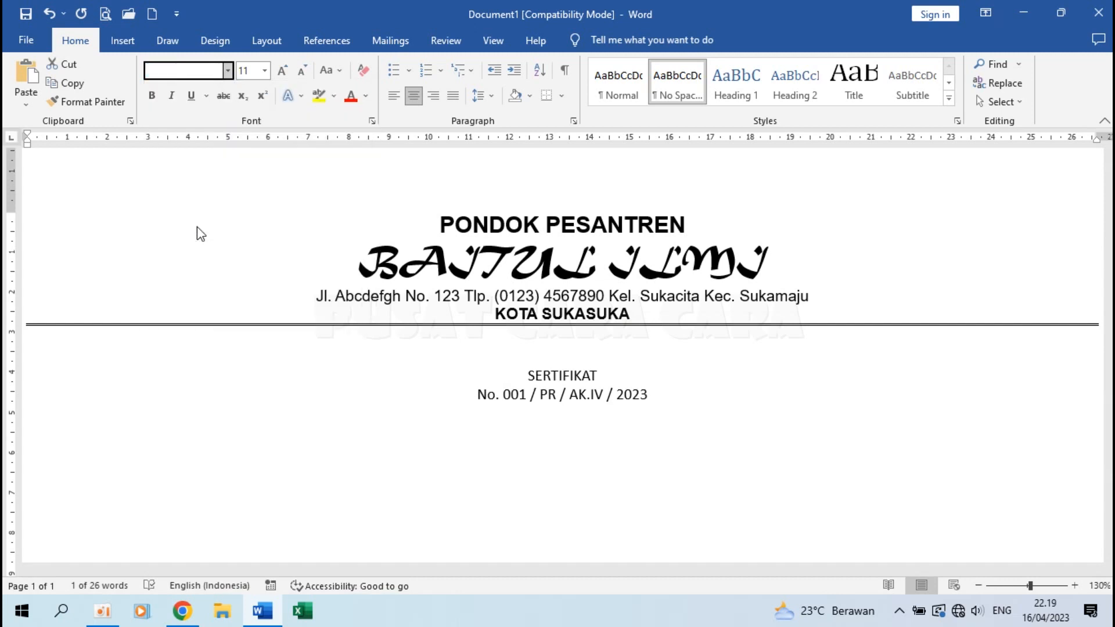
left_click(265, 71)
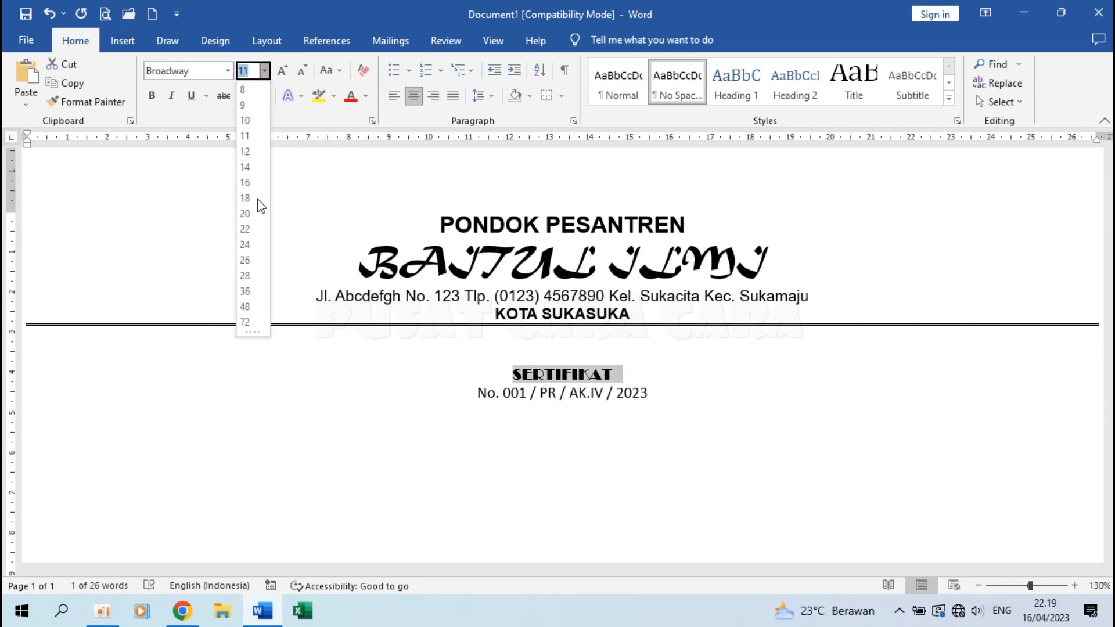
left_click(249, 293)
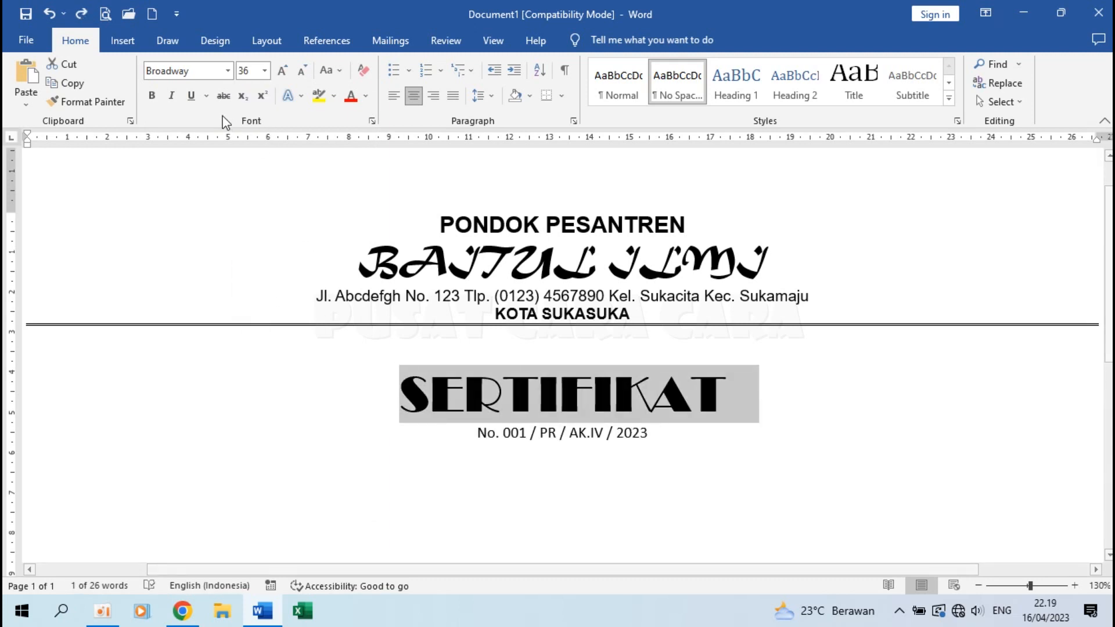
left_click(191, 96)
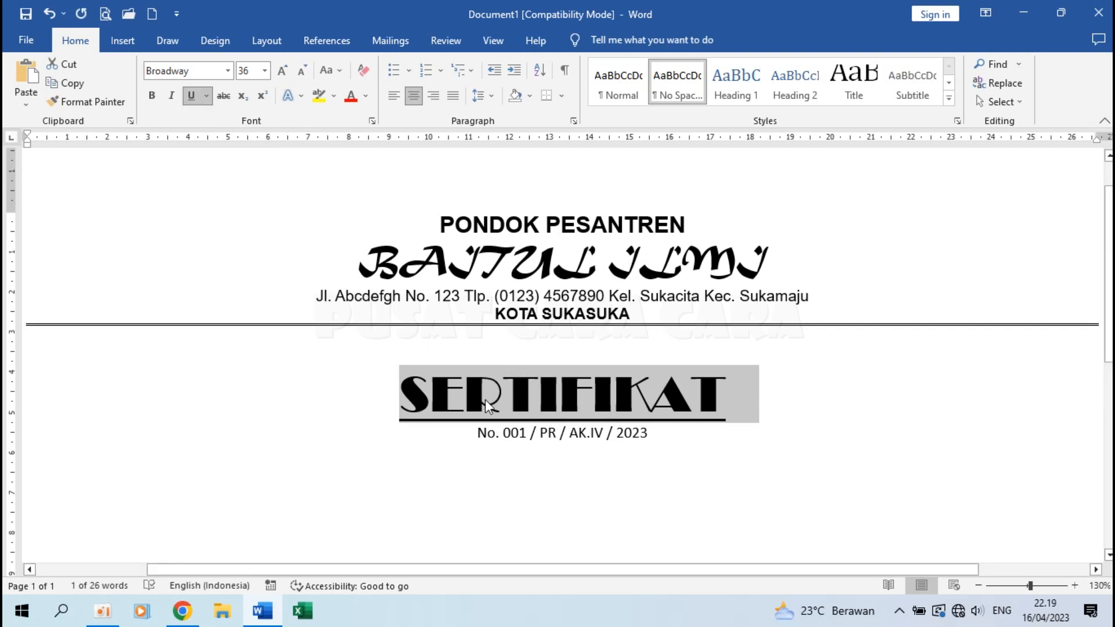
left_click(691, 400)
left_click_drag(397, 384, 730, 406)
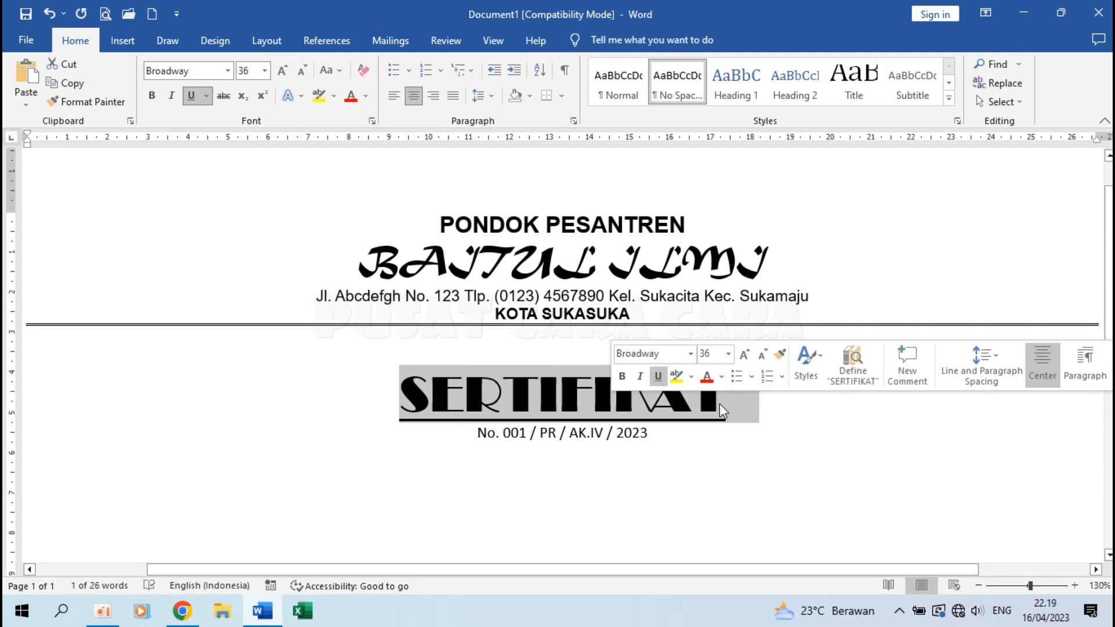
left_click(651, 395)
left_click_drag(402, 388, 774, 393)
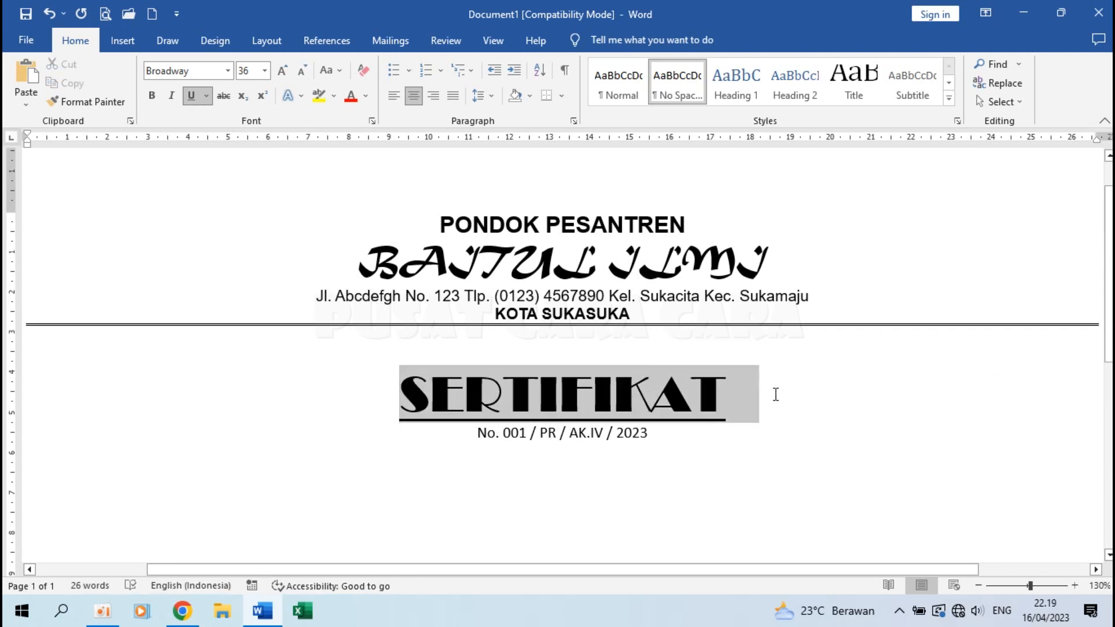
Give SERTIFIKAT a blue shadowed text effect and Blue, Accent 1, Darker 25% colour.
left_click(300, 95)
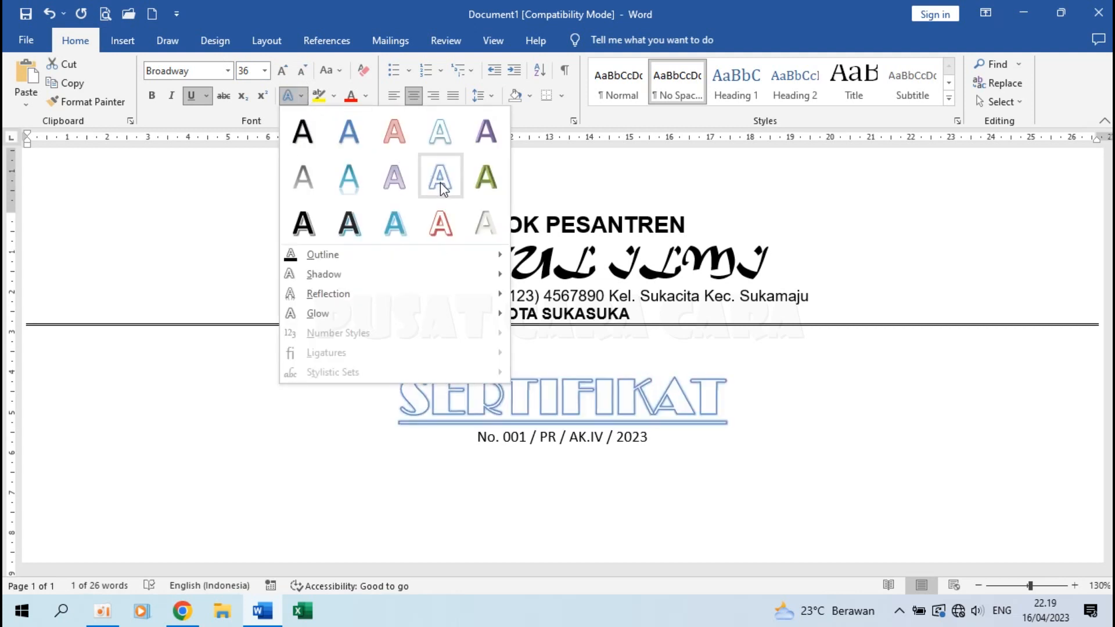
left_click(394, 225)
left_click(637, 434)
left_click_drag(401, 390, 734, 392)
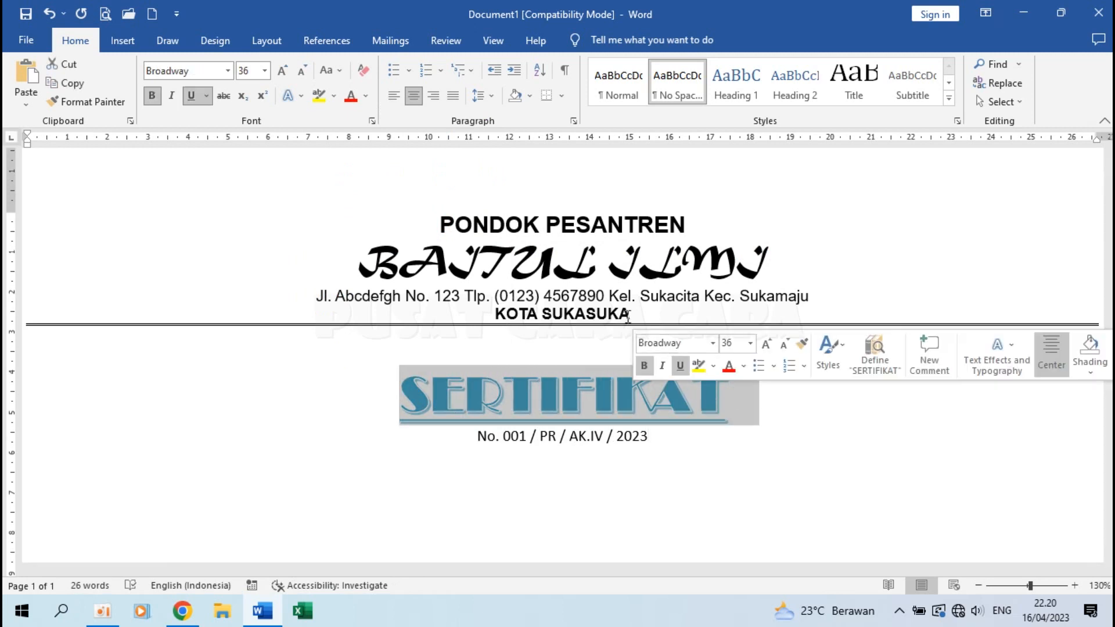
left_click(362, 94)
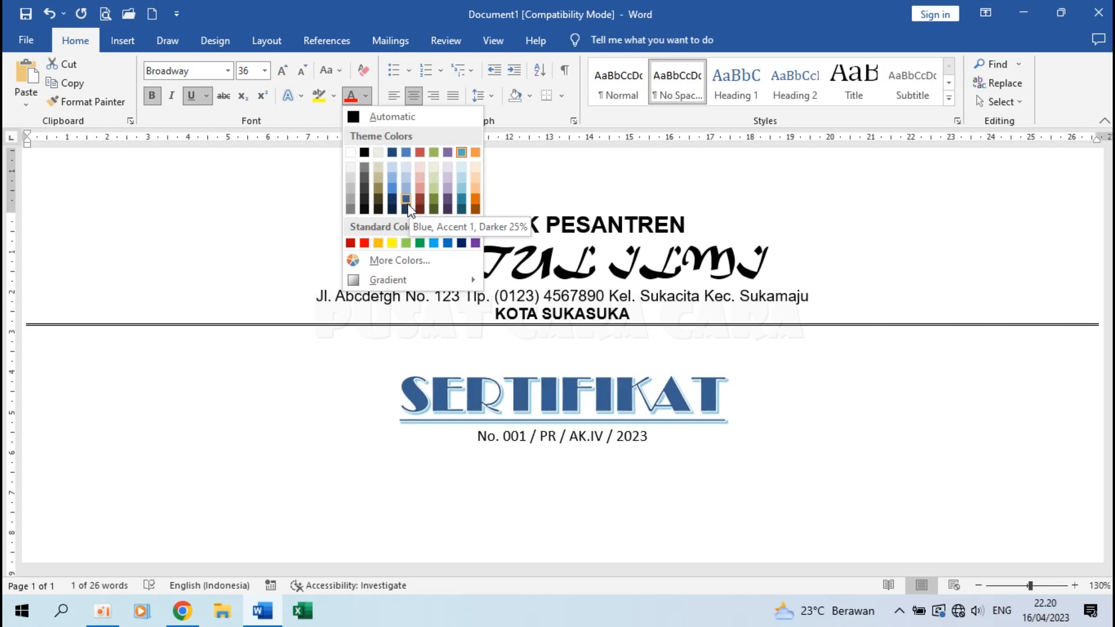
left_click(406, 199)
left_click_drag(475, 437, 652, 441)
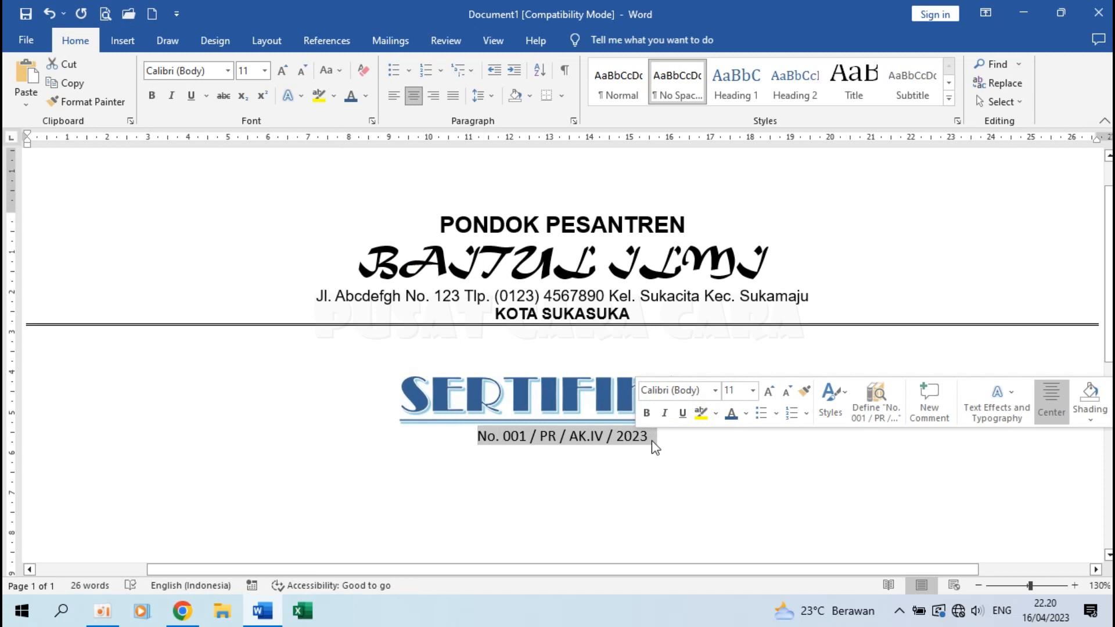
Make the number line bold Arial.
left_click(228, 72)
left_click(195, 189)
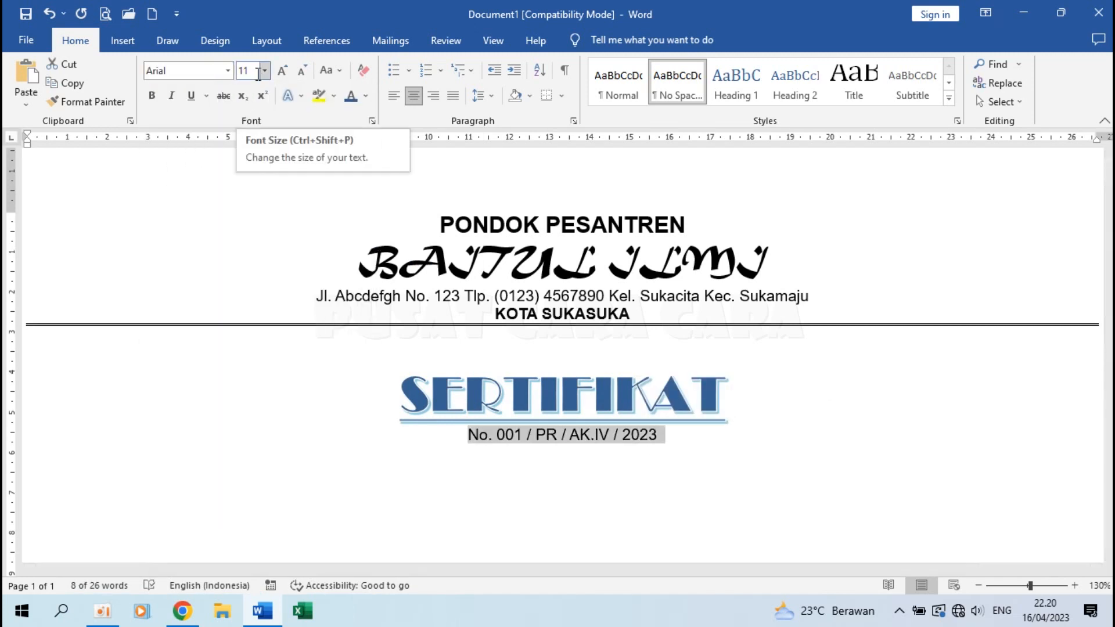
left_click(152, 96)
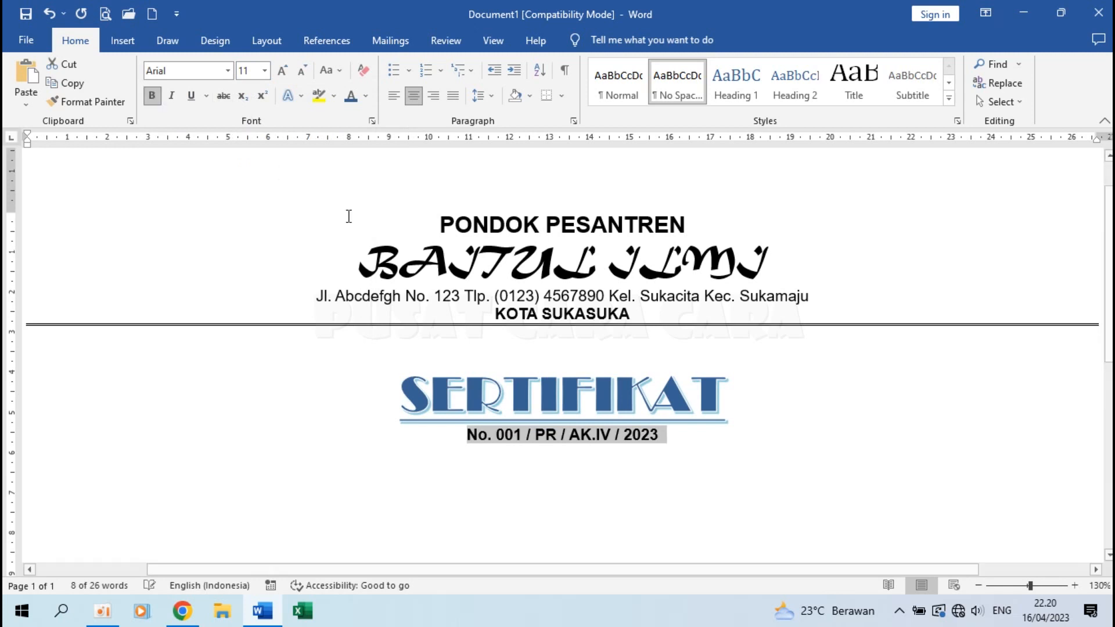
Add a centred 'Diberikan kepada :' line in Tempus Sans ITC, followed by a new line.
left_click(557, 466)
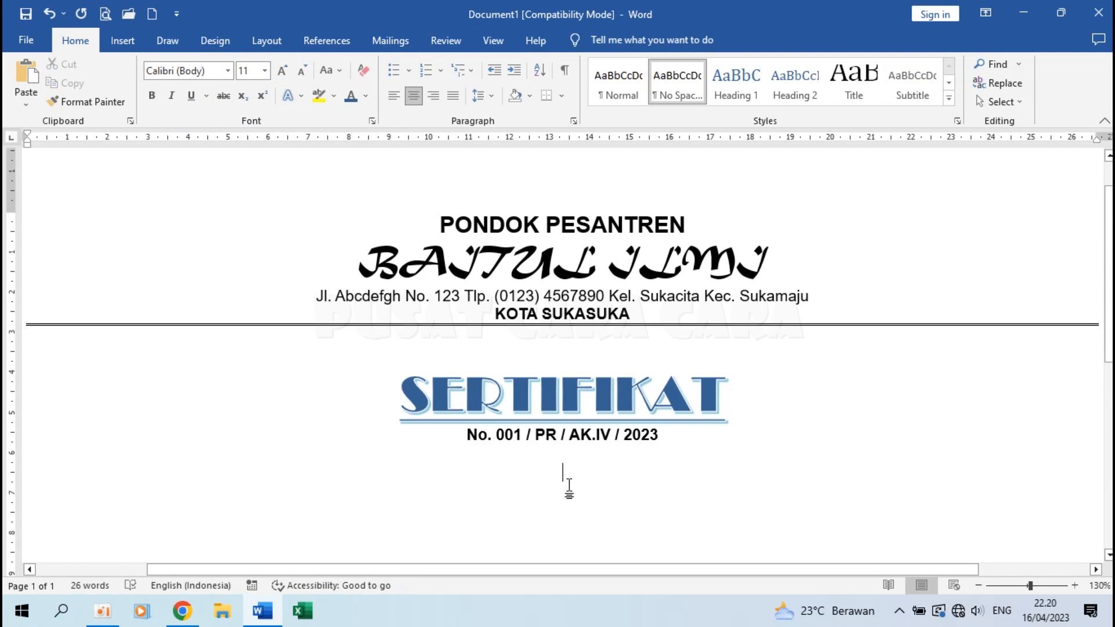
type("Diber")
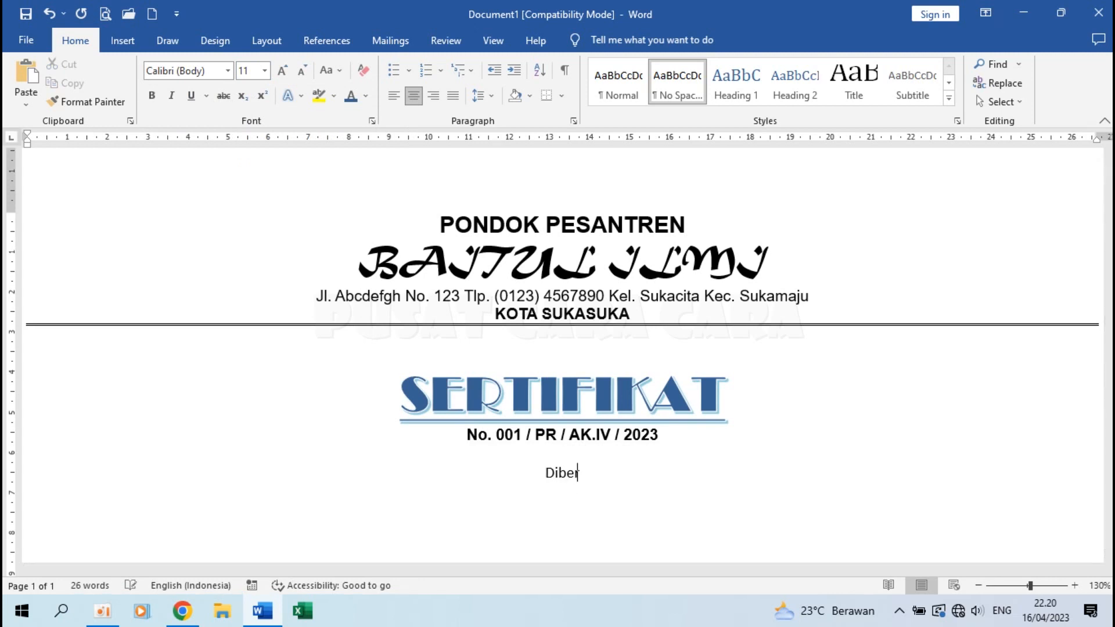
type("ikan kepada :")
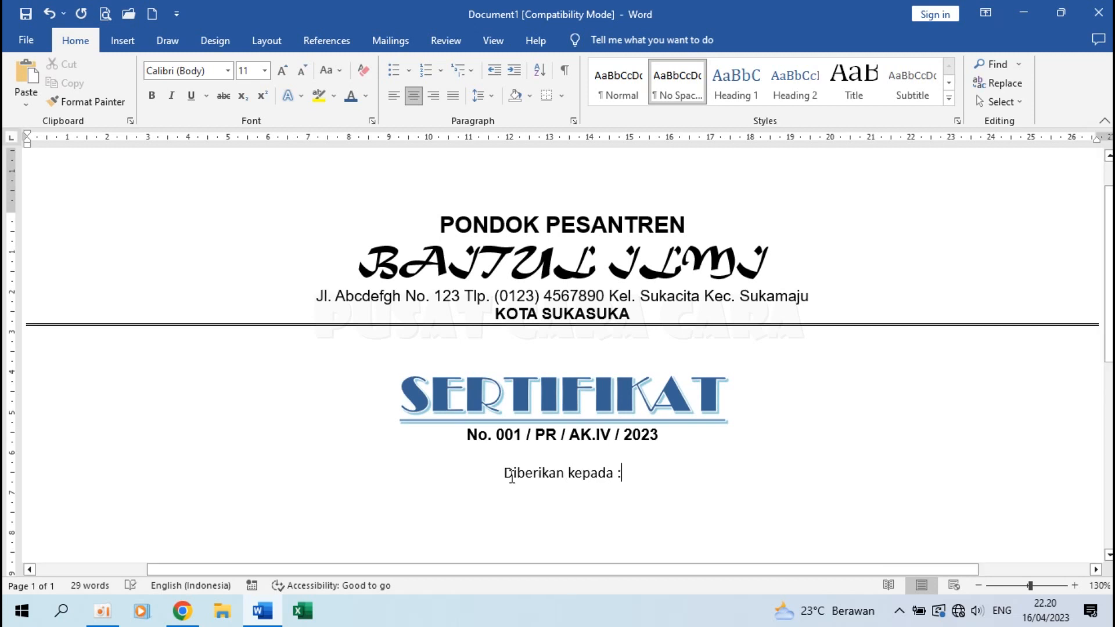
left_click_drag(498, 474, 655, 473)
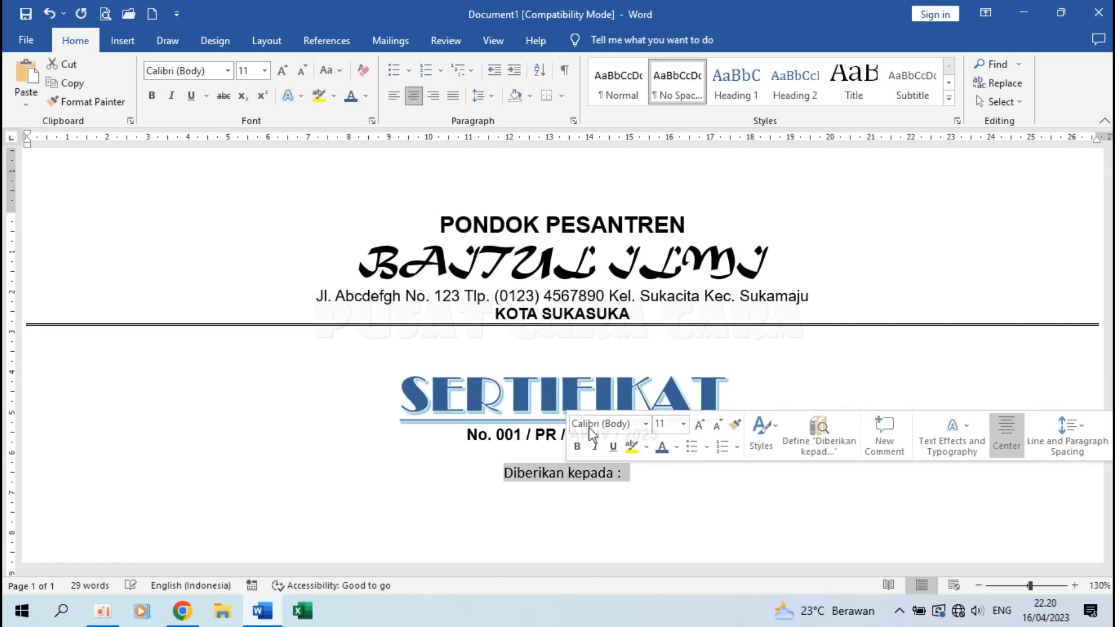
left_click(228, 71)
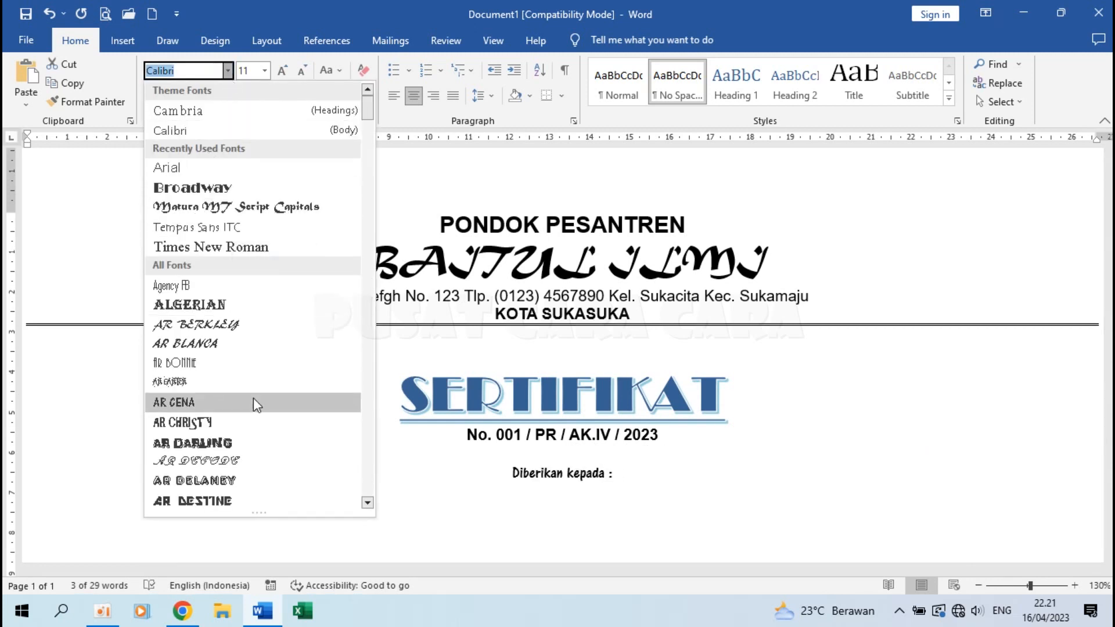
scroll(244, 267, "down", 10)
scroll(242, 273, "down", 8)
scroll(232, 323, "up", 18)
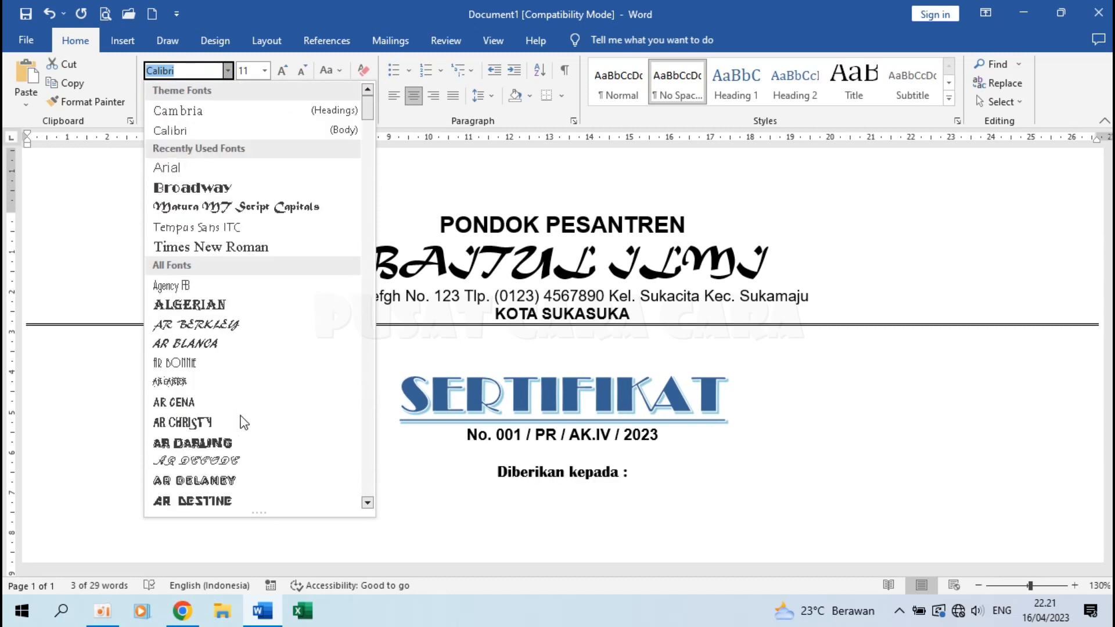
left_click(231, 227)
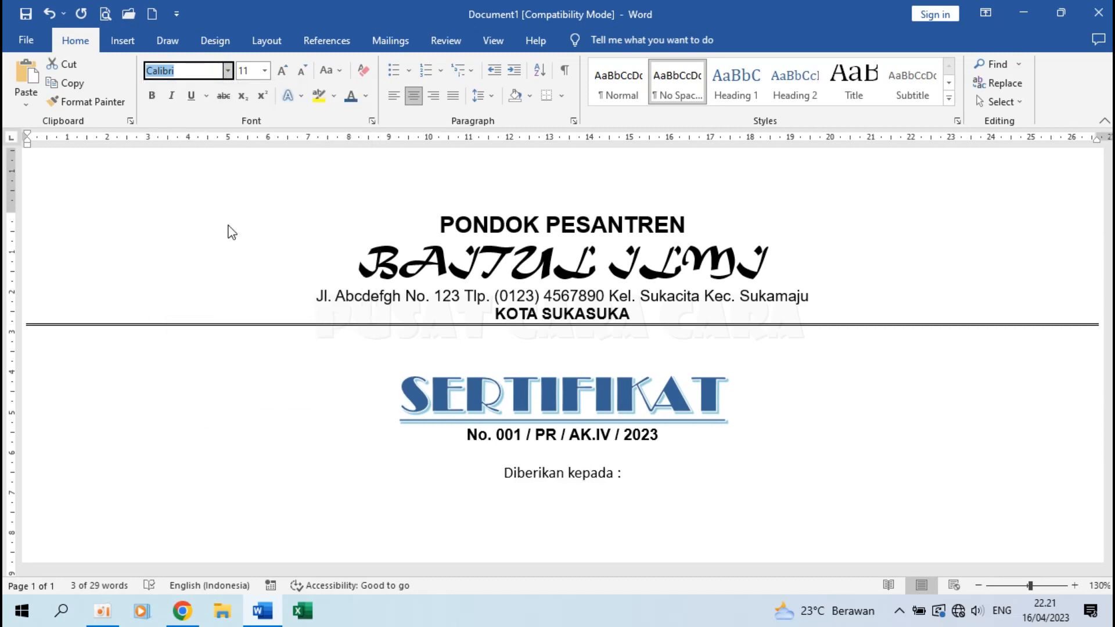
left_click(654, 479)
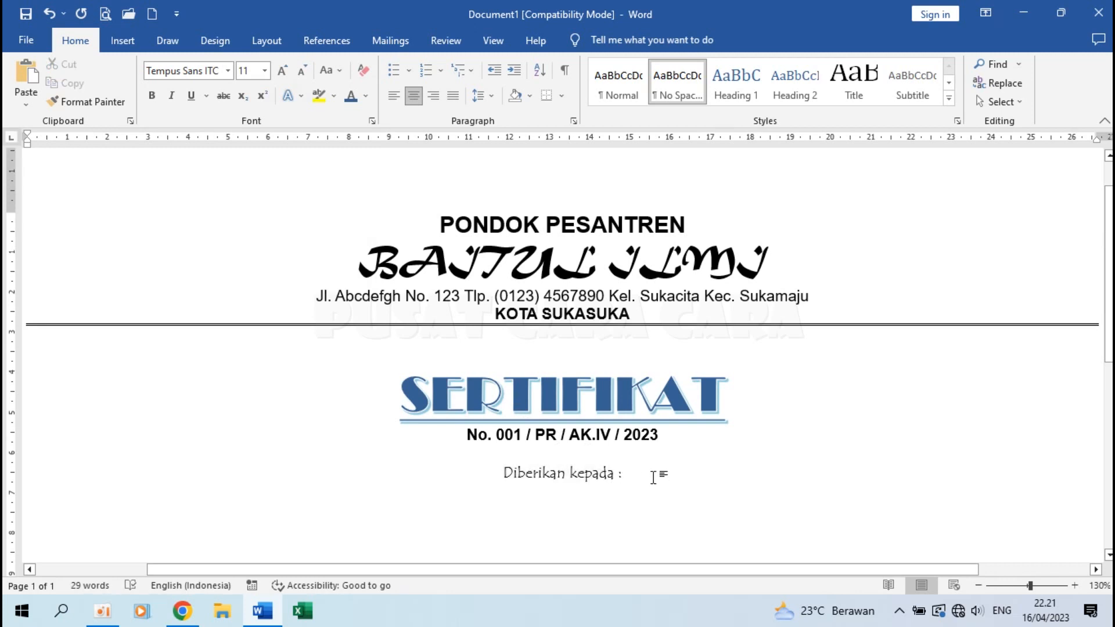
key("Return")
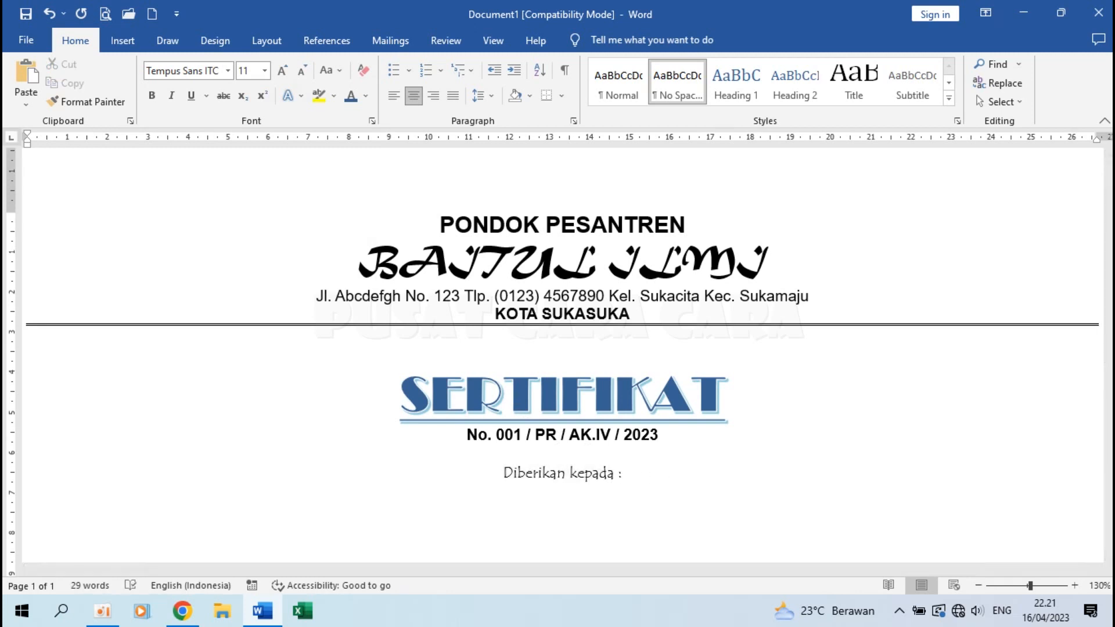
scroll(537, 308, "down", 3)
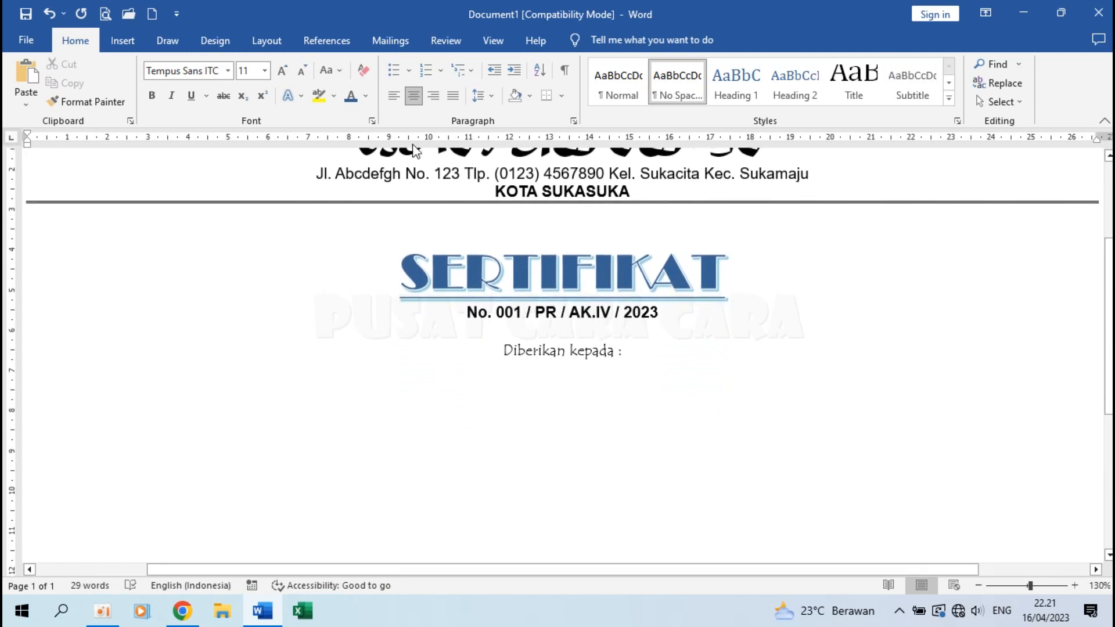
Left-align the empty line under 'Diberikan kepada :' and indent it to about 8 cm.
left_click(392, 98)
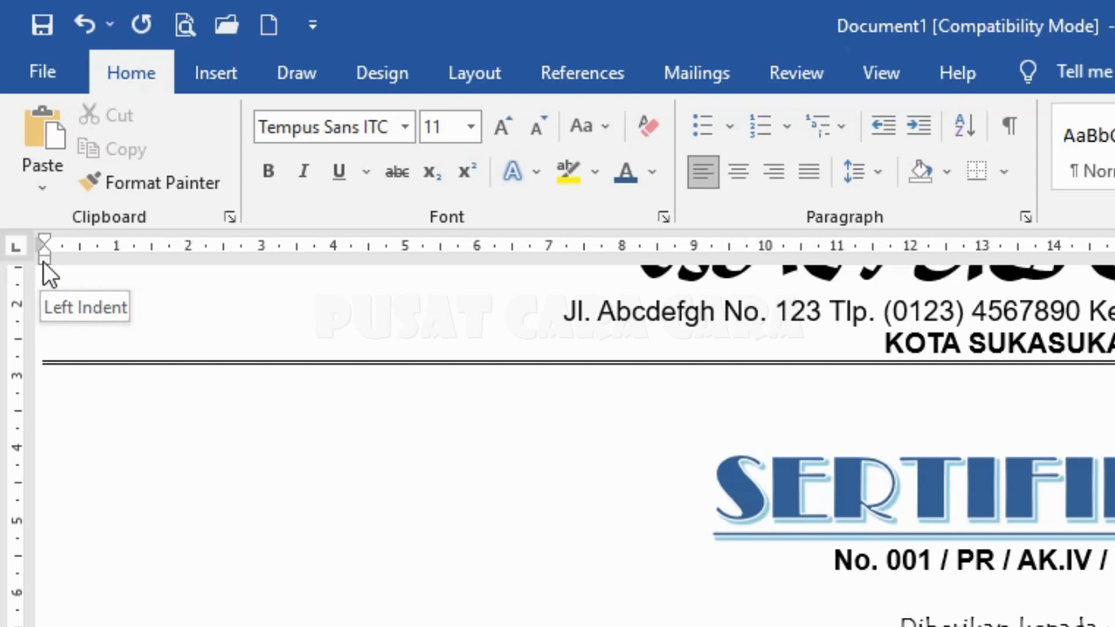
mouse_move(43, 261)
left_mouse_down()
mouse_move(211, 275)
mouse_move(644, 277)
left_mouse_up()
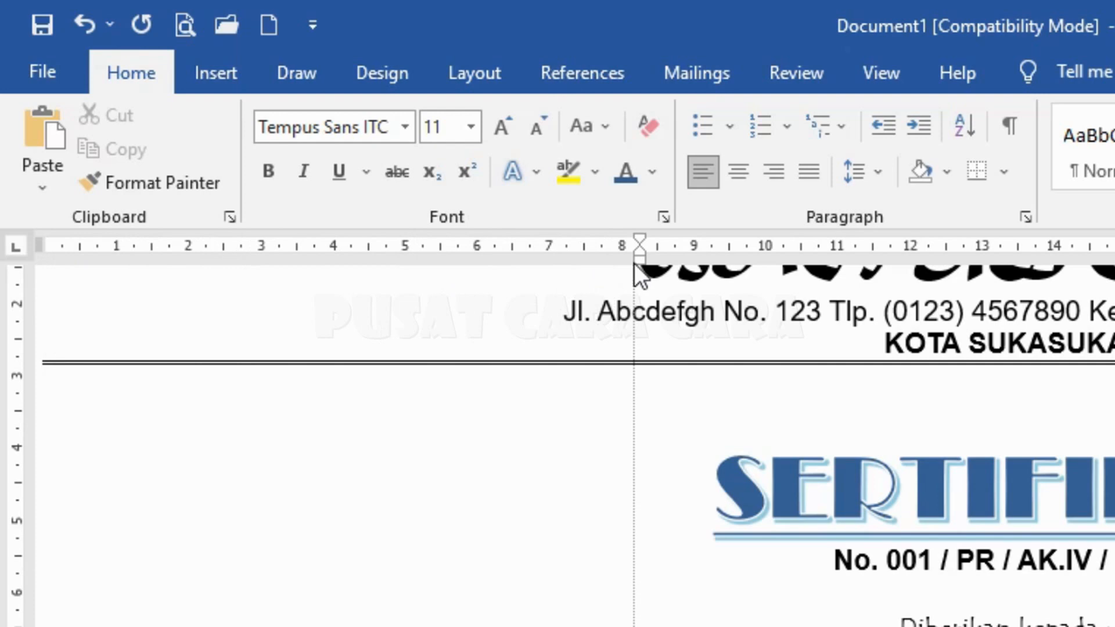
left_click_drag(634, 263, 634, 263)
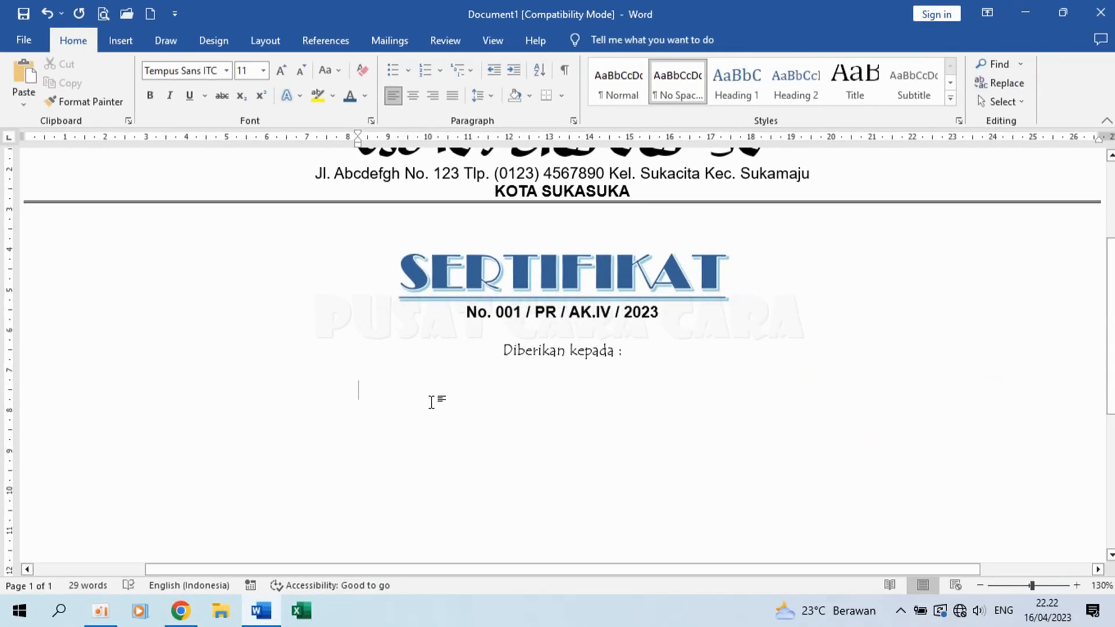
Type 'Nama' on the indented line and add tab stops near 13 cm on the ruler.
type("Nama")
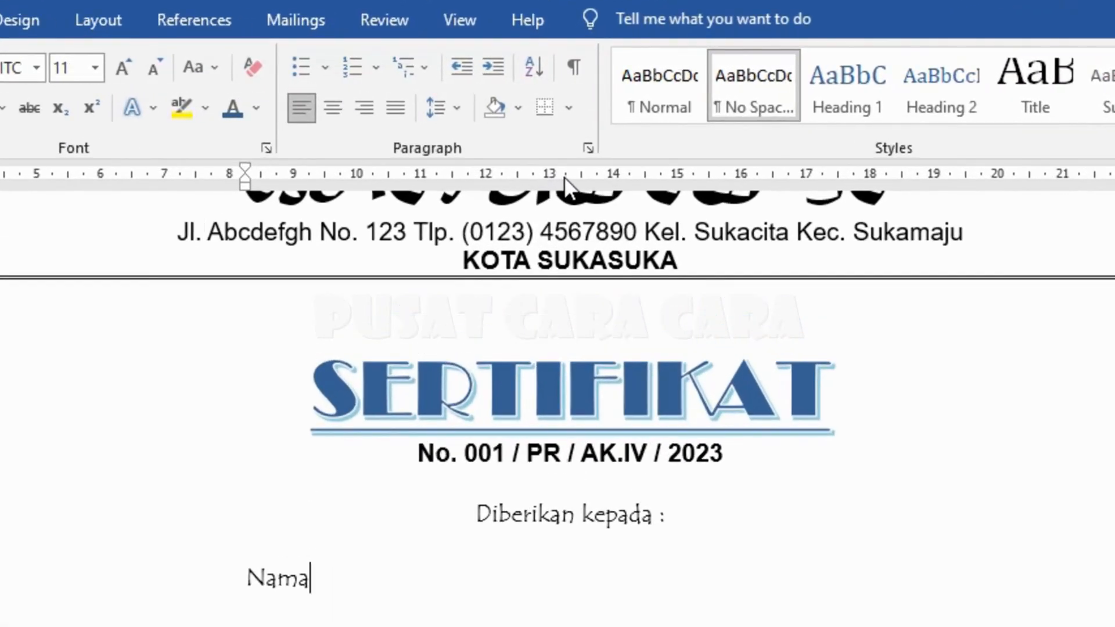
left_click_drag(548, 177, 547, 178)
left_click(567, 179)
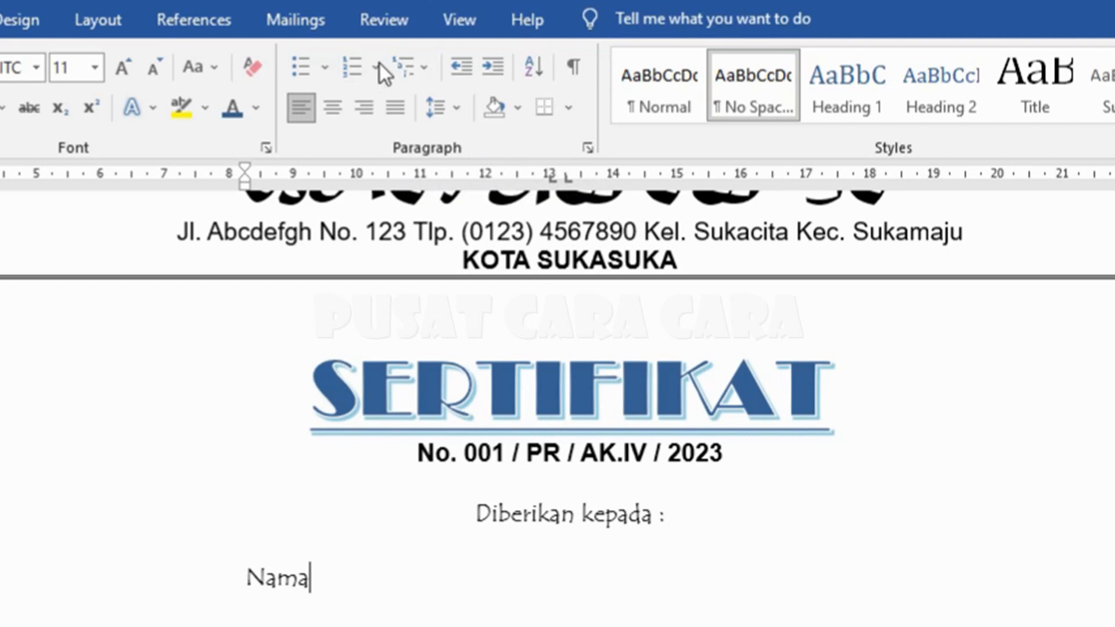
left_click(450, 19)
Adjust the line's indent and settle the left tab stop at about 13 cm.
left_click_drag(550, 181, 537, 229)
left_click_drag(249, 189, 254, 198)
left_click_drag(548, 181, 548, 181)
left_click(566, 178)
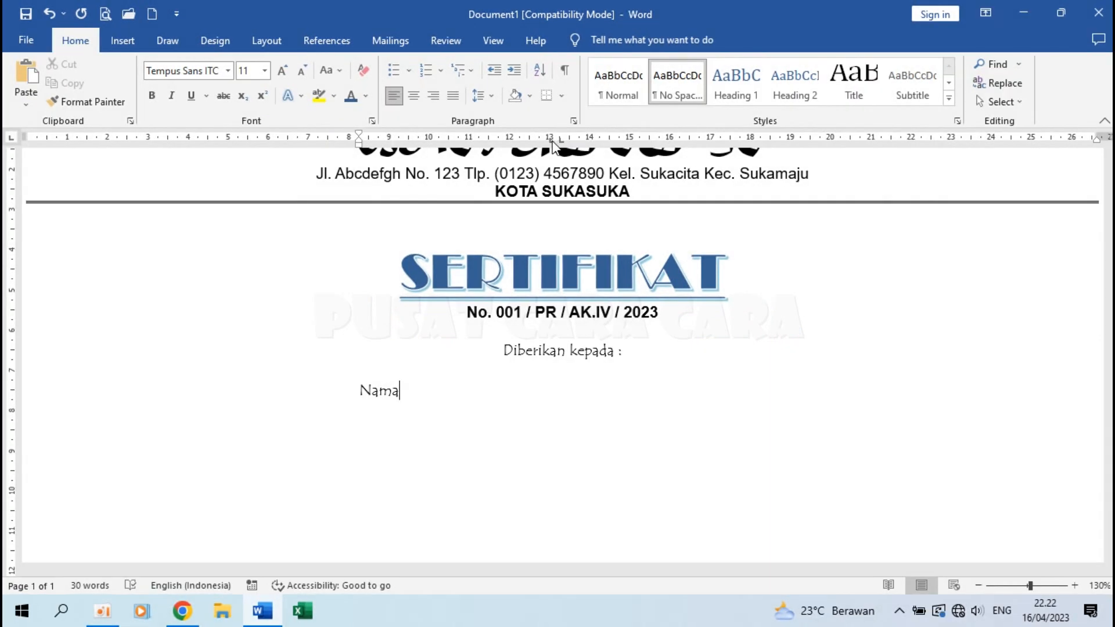
left_click_drag(551, 142, 551, 142)
left_click_drag(551, 143, 562, 146)
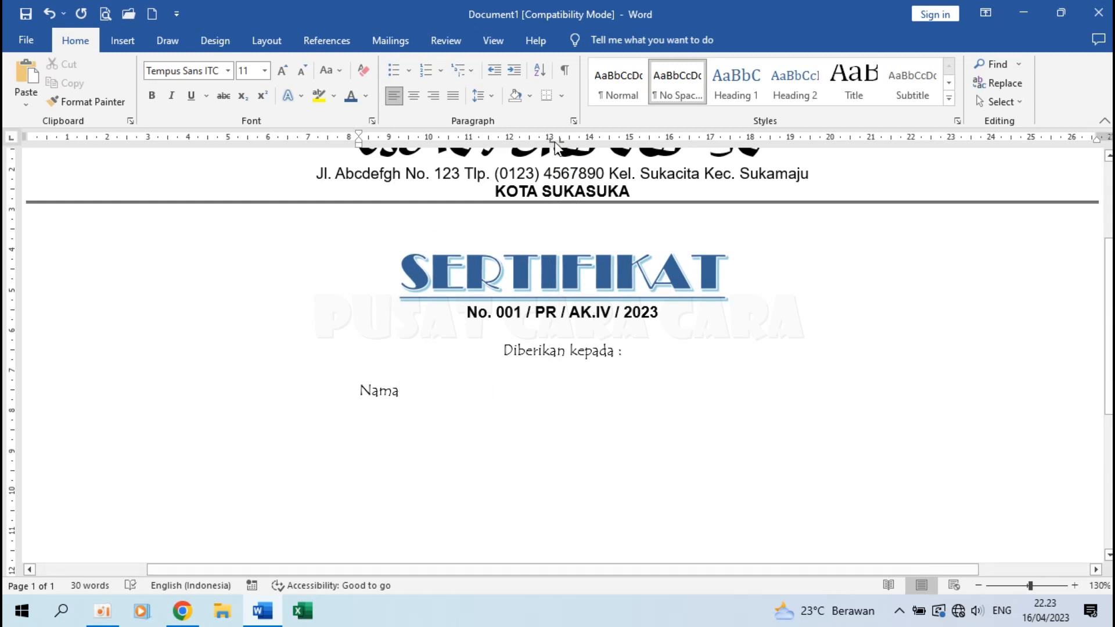
Add a colon after 'Nama' at the 13 cm tab stop and start a new line.
left_click_drag(550, 141, 550, 141)
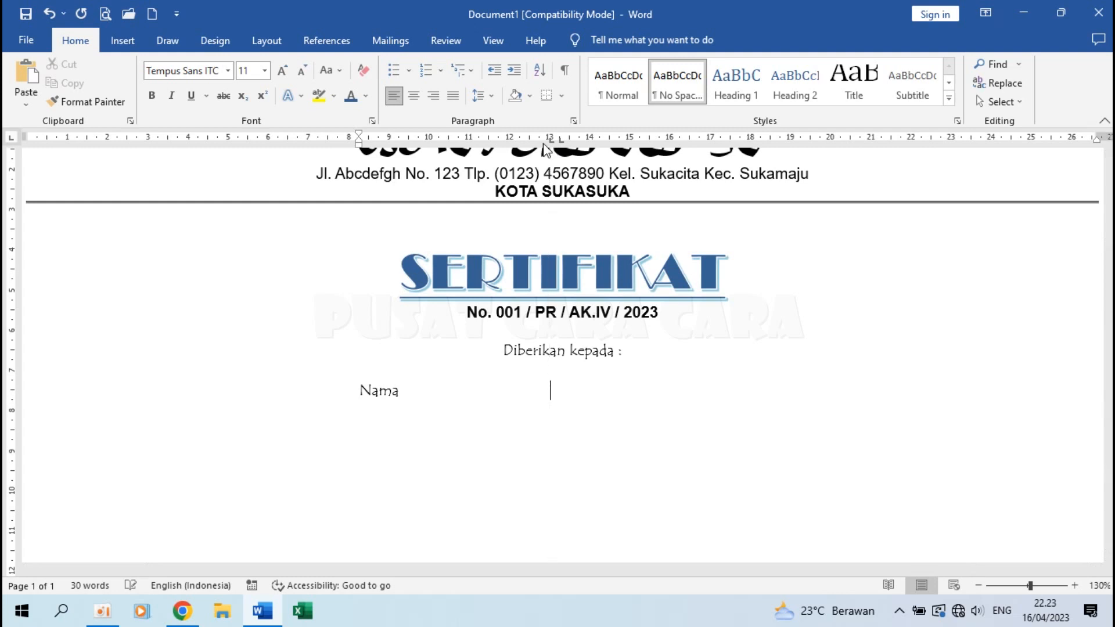
type(":")
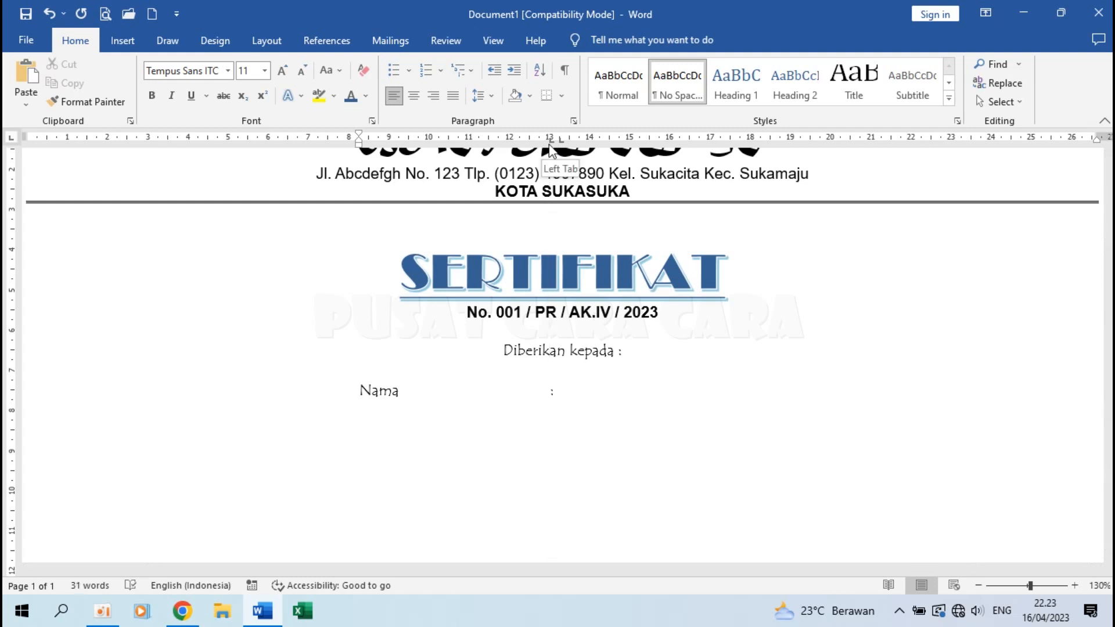
left_click_drag(561, 142, 559, 141)
key("Return")
Add 'Tempat, Tanggal Lahir' with a tabbed colon aligned under Nama's, then a new empty line.
type("Temp")
type("at, Tahggal Lahir")
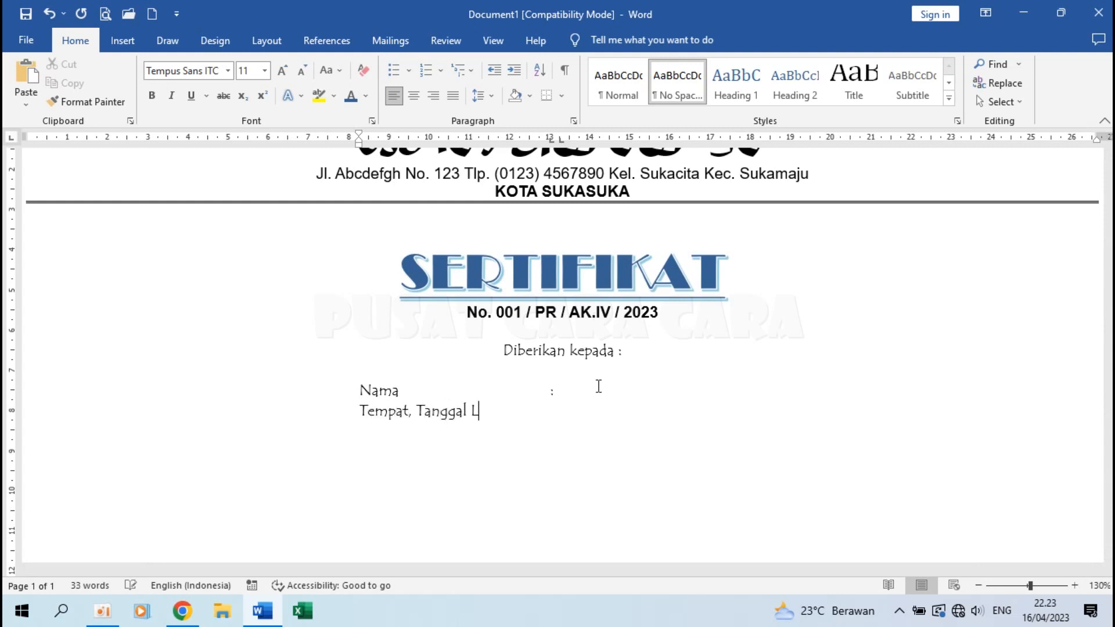
key("Tab")
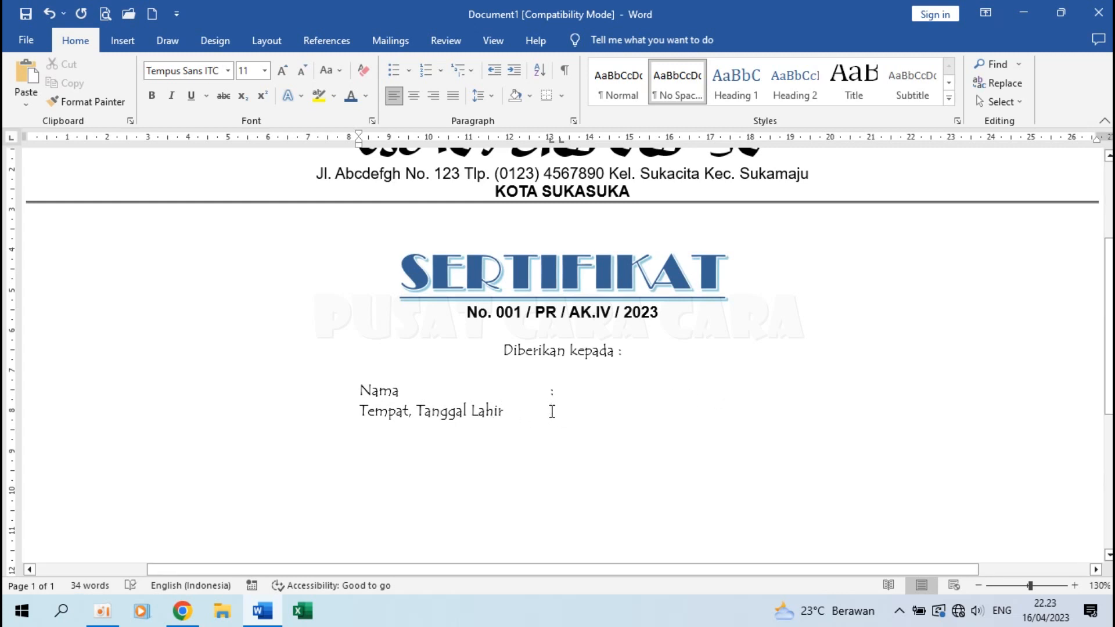
type(":")
key("Return")
left_click(573, 389)
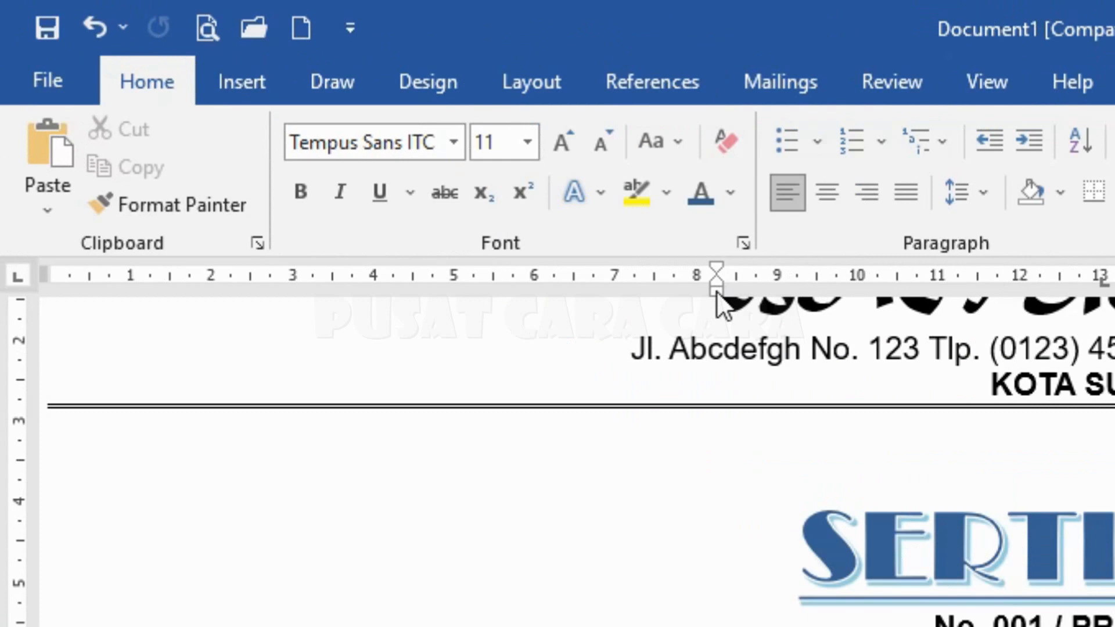
Return the empty line's left indent to the margin and centre-align it.
left_click_drag(359, 145, 359, 146)
mouse_move(716, 297)
left_mouse_down()
mouse_move(299, 312)
mouse_move(134, 291)
mouse_move(42, 294)
left_mouse_up()
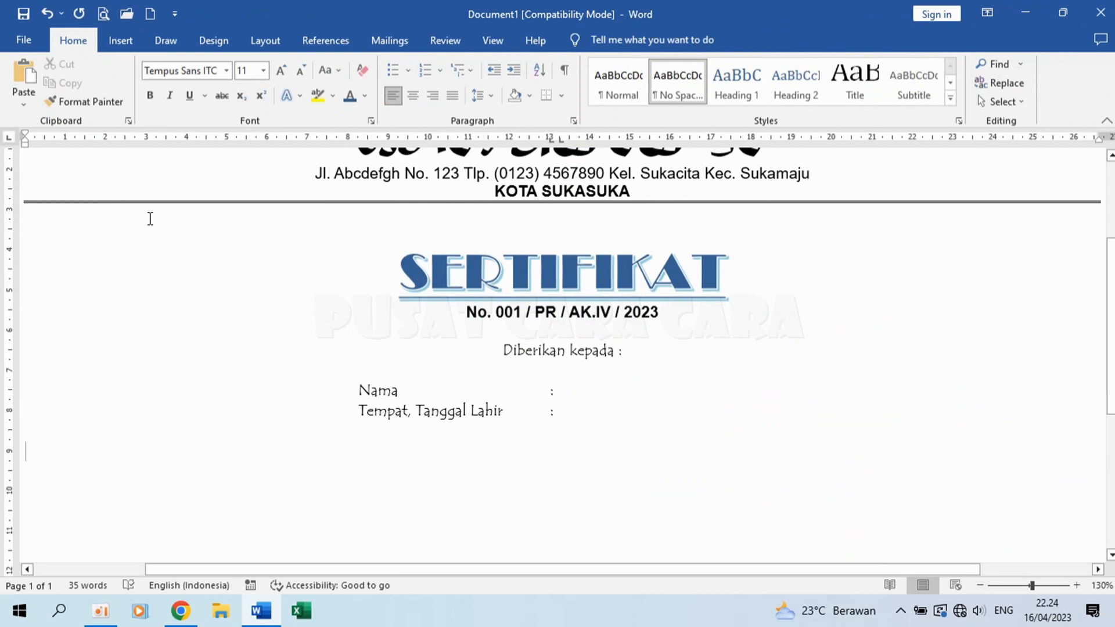
scroll(295, 437, "up", 2)
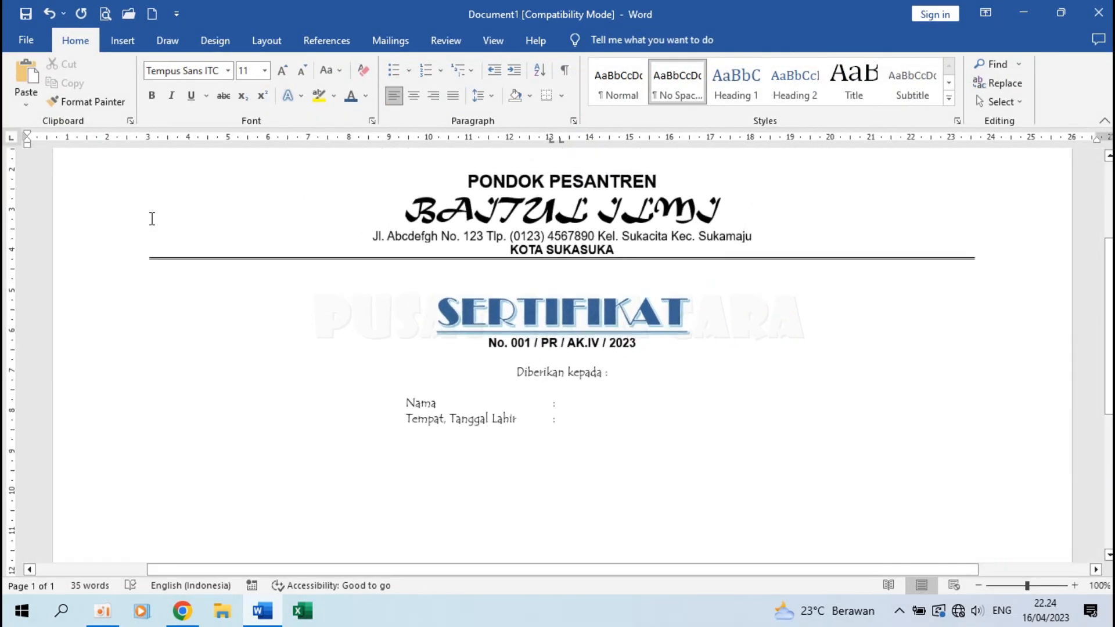
left_click(151, 141)
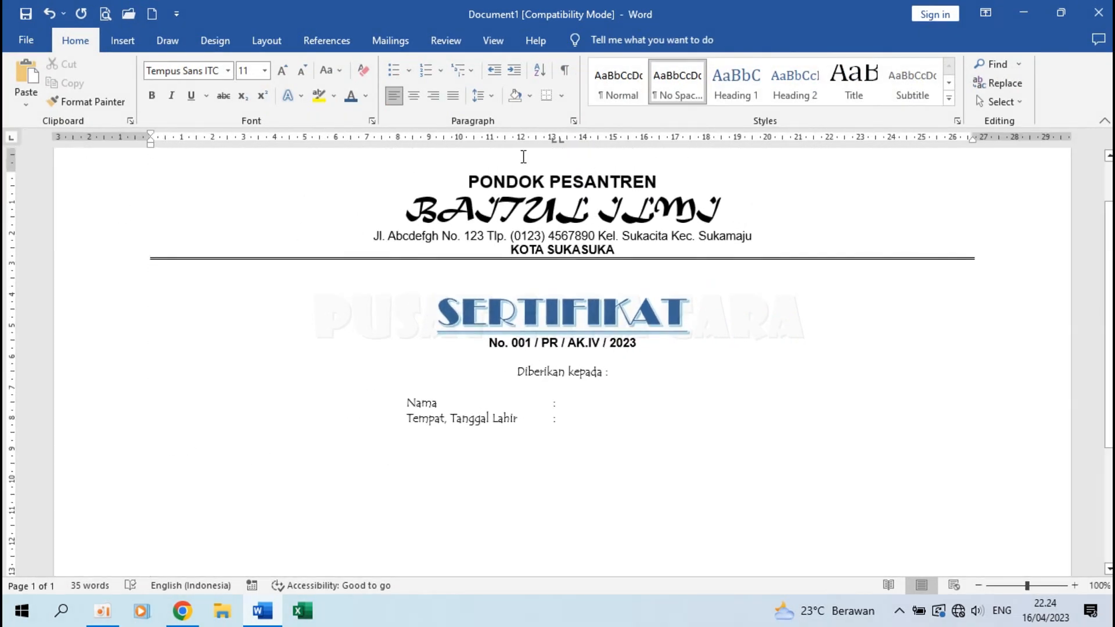
left_click(414, 97)
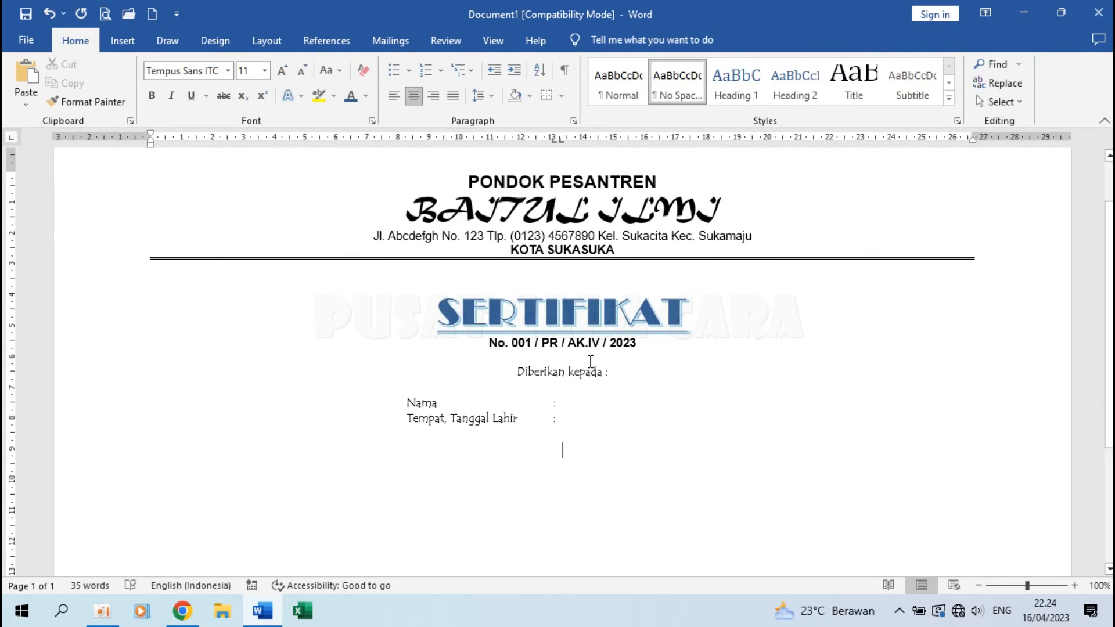
scroll(590, 361, "up", 3)
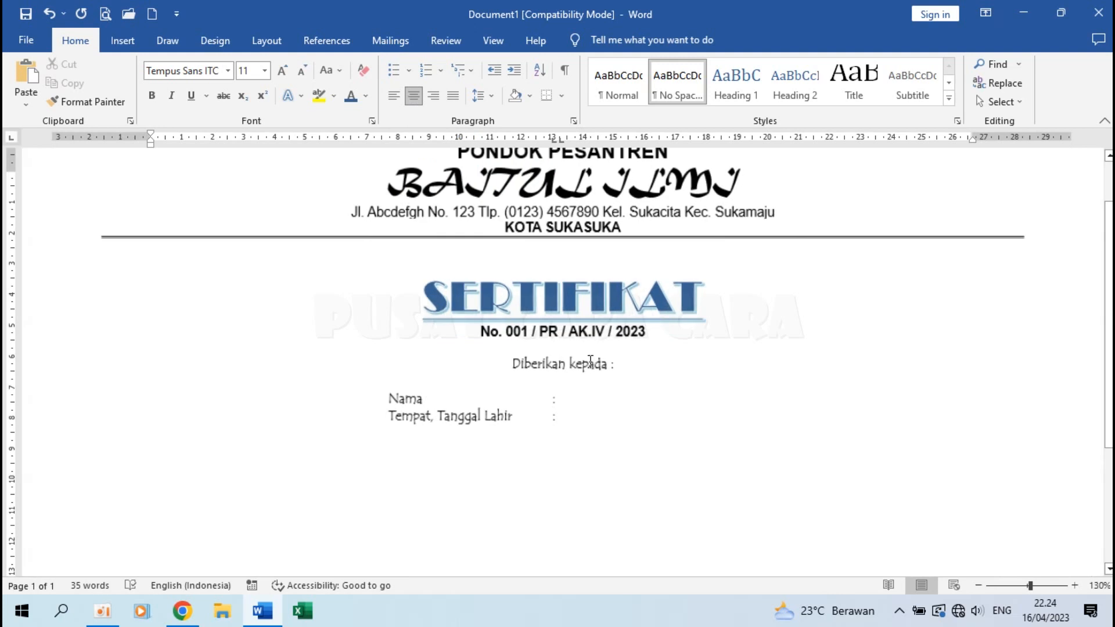
Type the 'Sebagai peserta pada Pendidikan Pesantren Ramadhan…' sentence with its dates, lowercasing 'mulai'.
type("S")
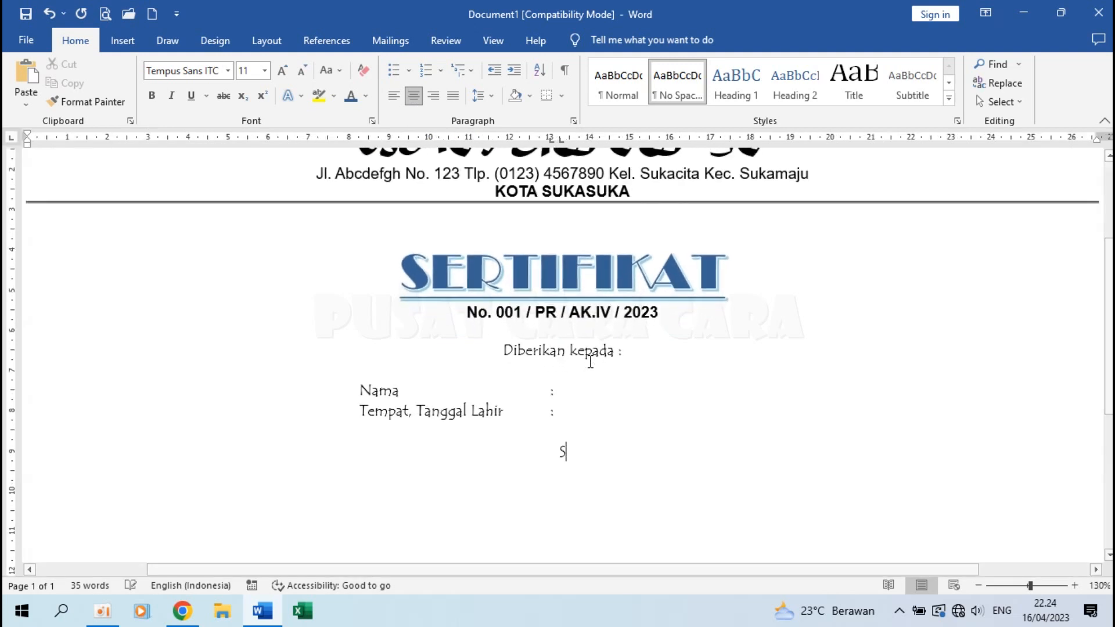
type("ebagai pes")
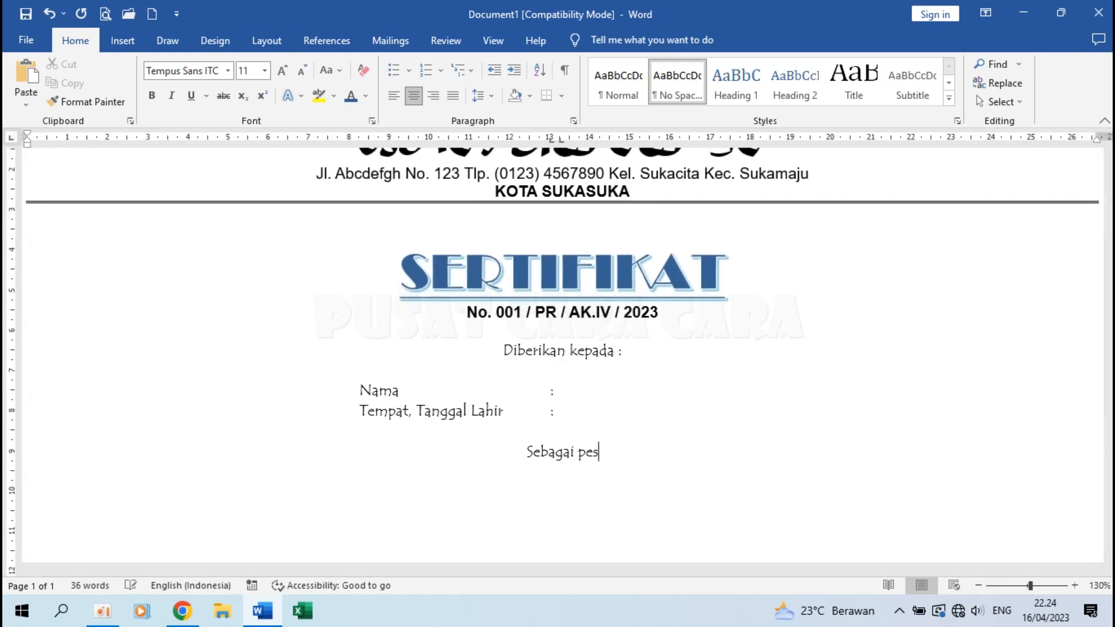
type("erta pada Pend")
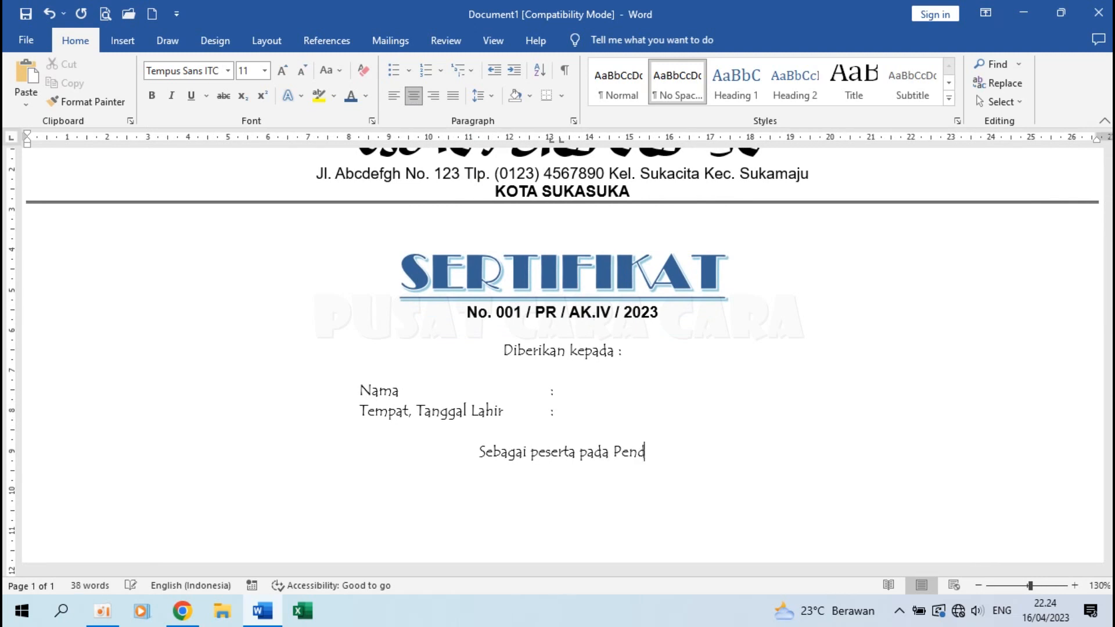
type("idikan Pesantre")
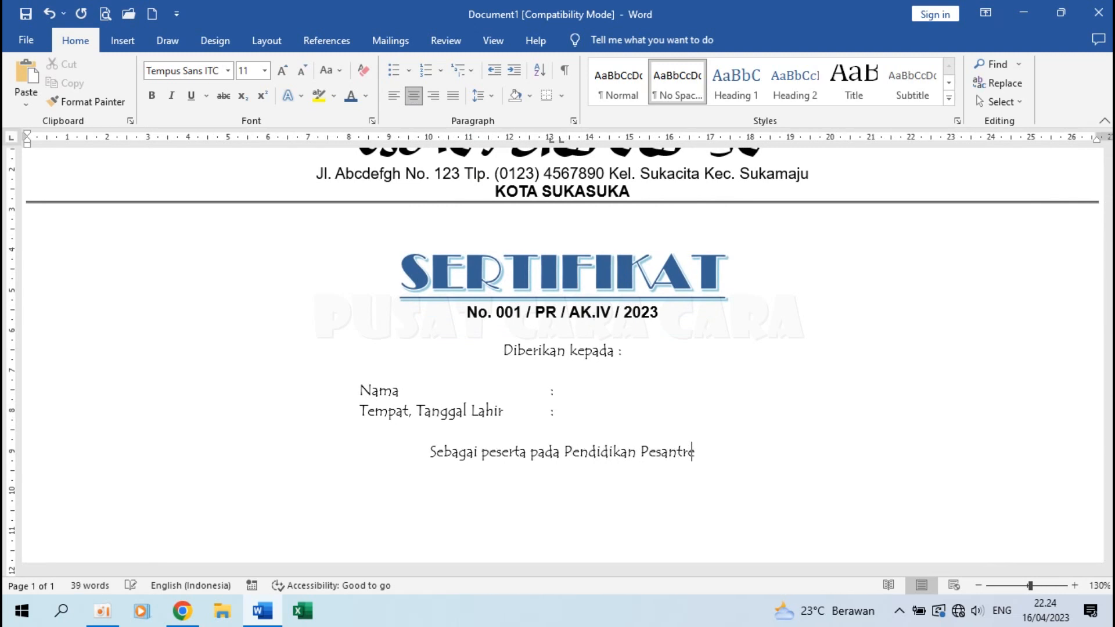
type("n Ramadhan yan")
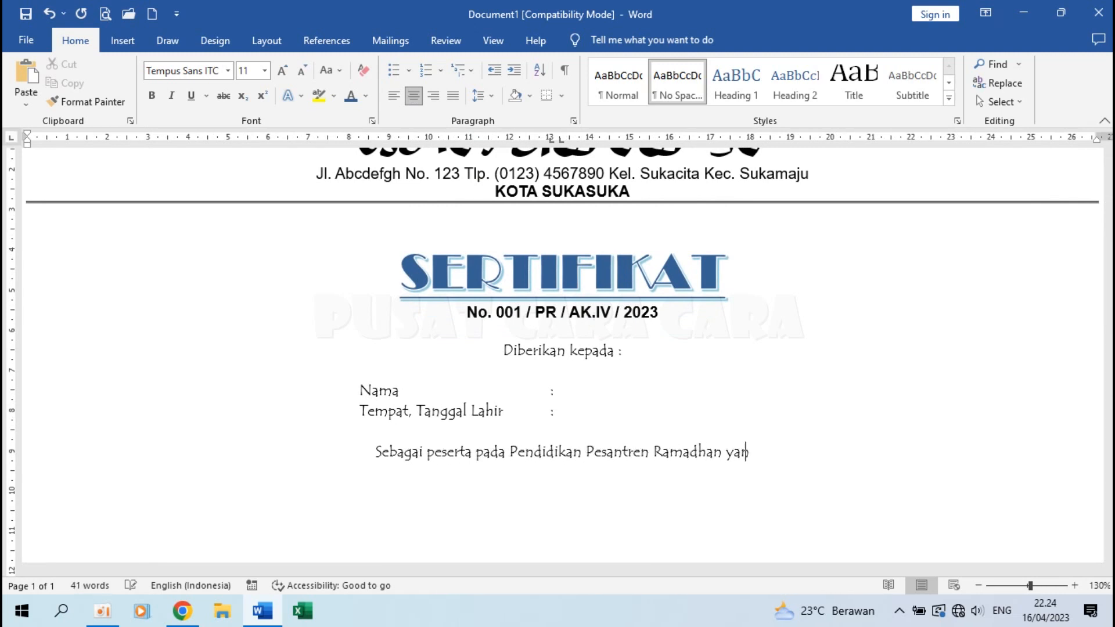
type("g diselenggara")
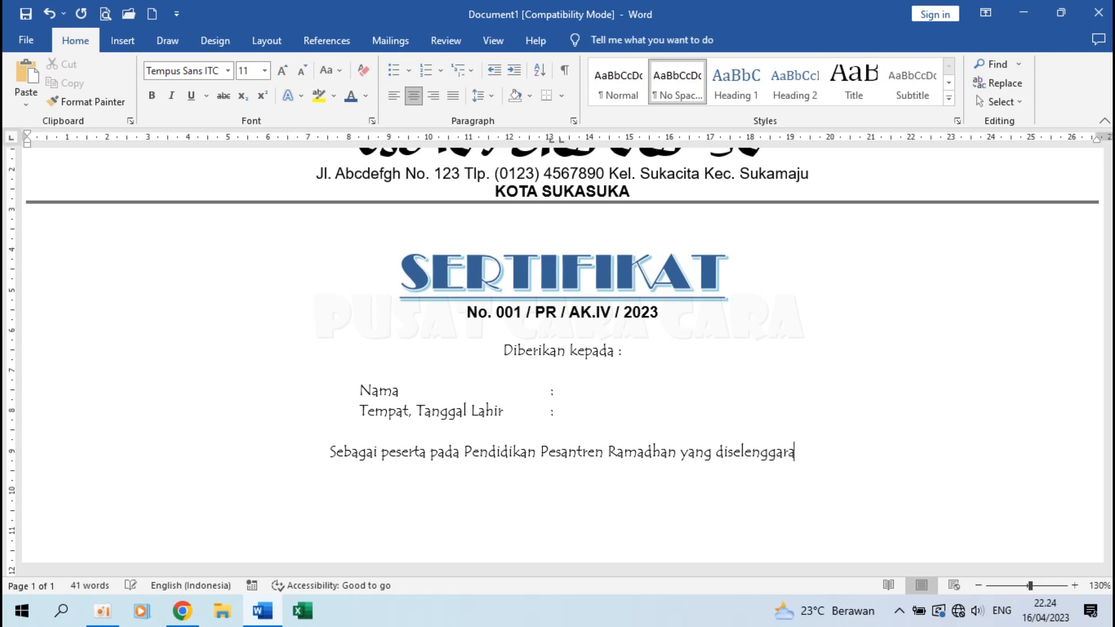
type("ka di Pondok ")
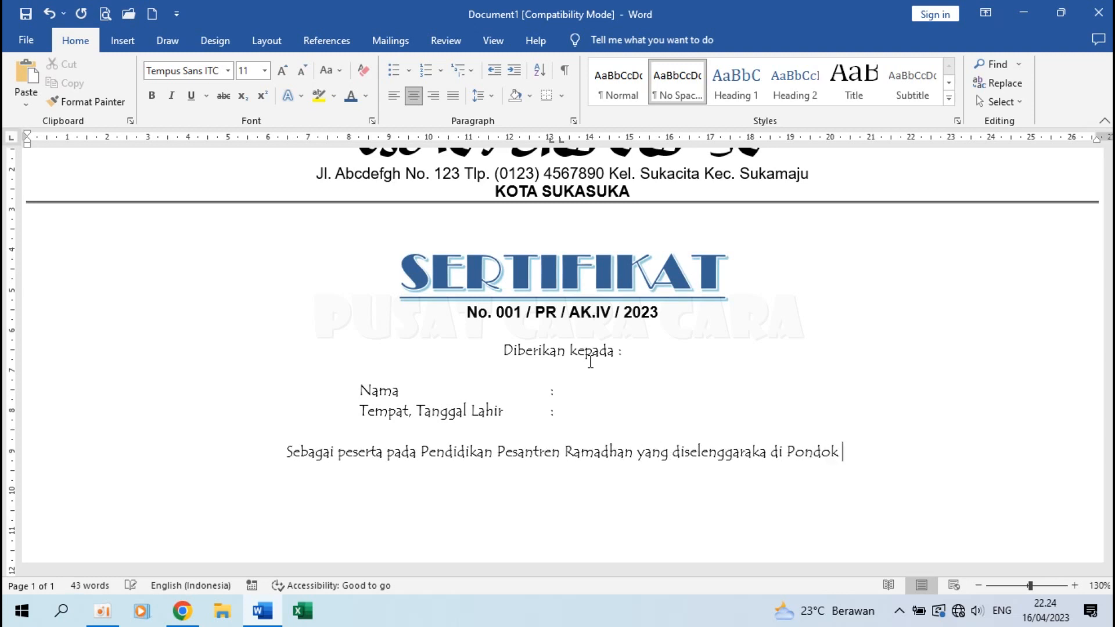
type("Pesantren Baitul Ilmi")
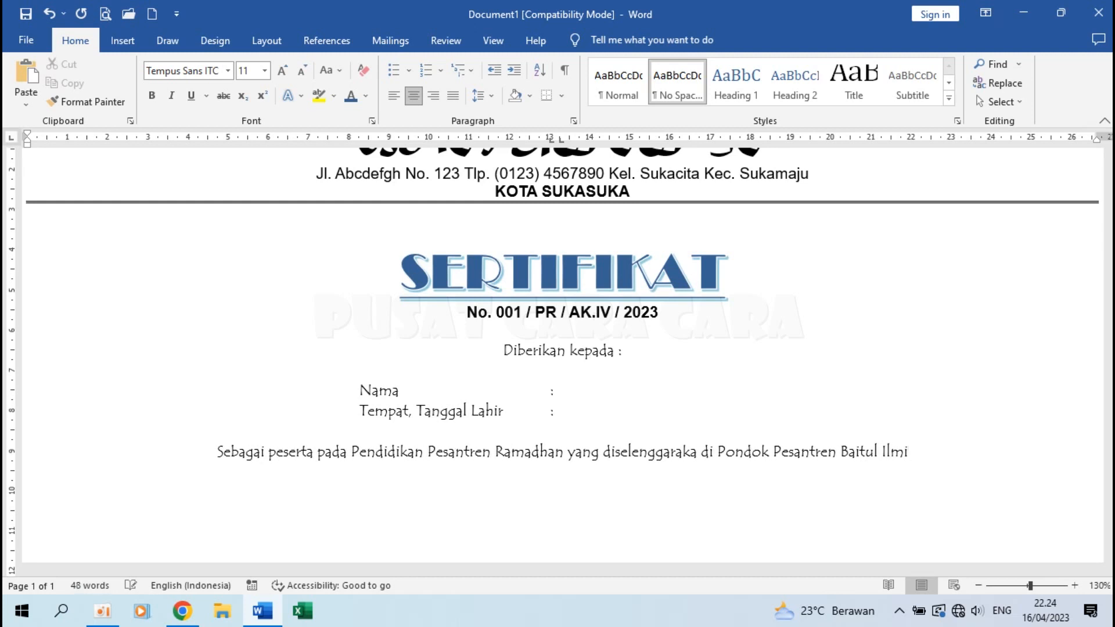
type("mulai")
key("BackSpace")
type("mpai dengan 8 April 20")
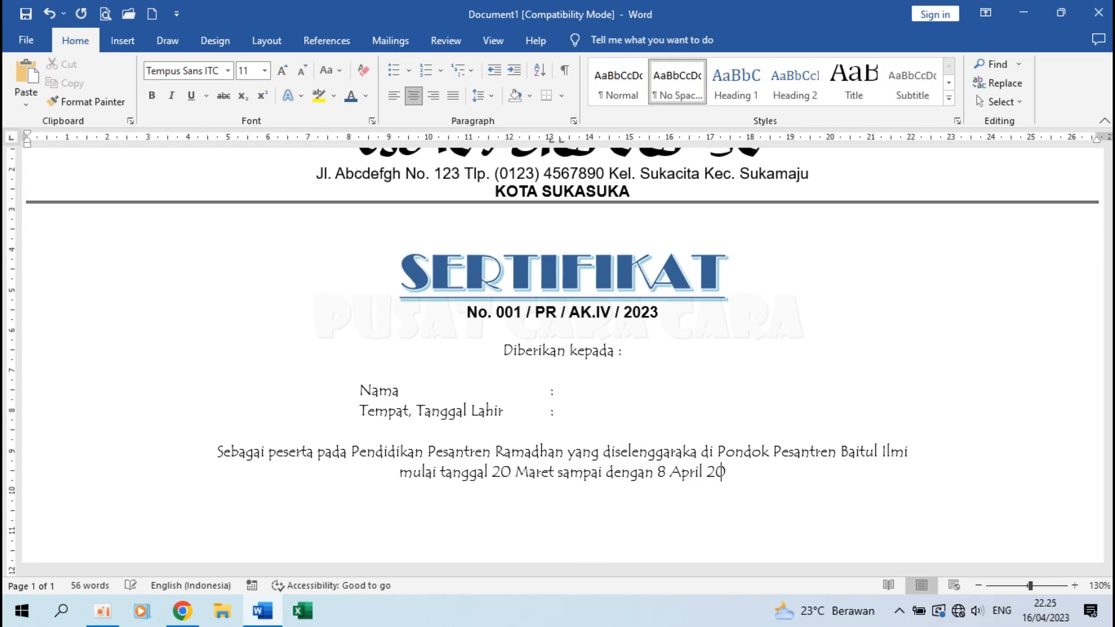
End it with 'dengan hasil sebagaimana tercantum di balik halaman ini.', replacing 'terlampi'.
type("23,")
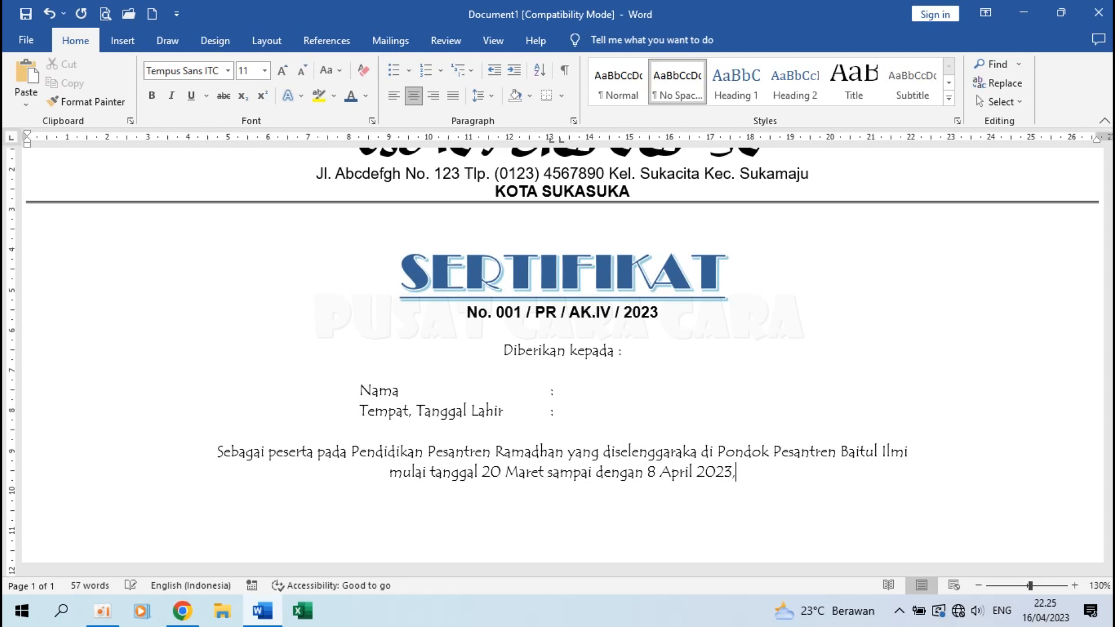
type(" dengan hasi")
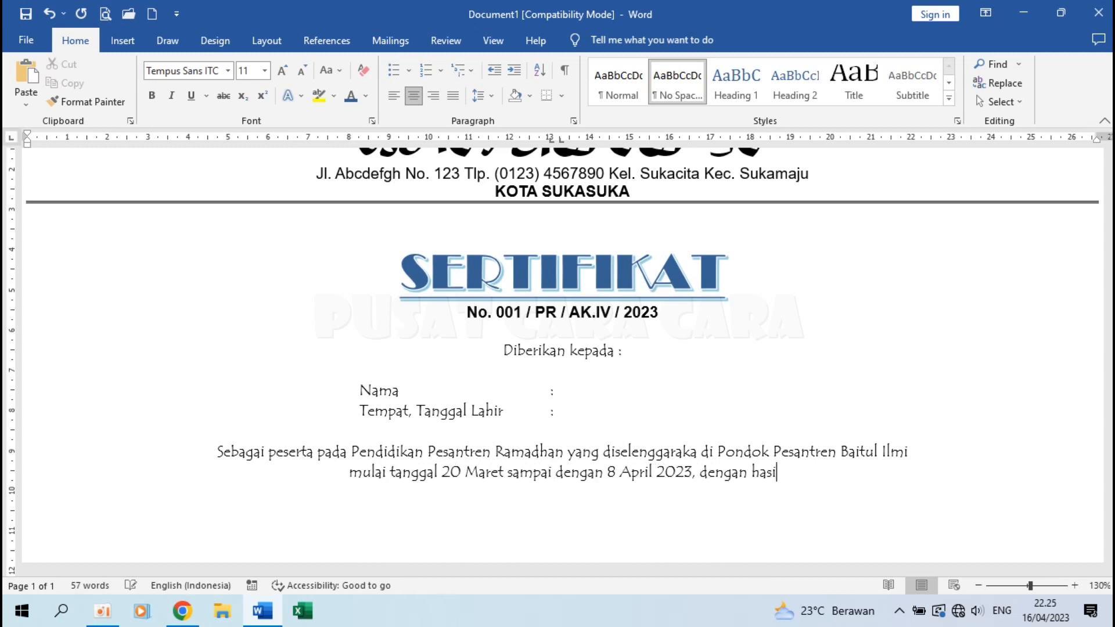
type("l sebagaimana terlampi")
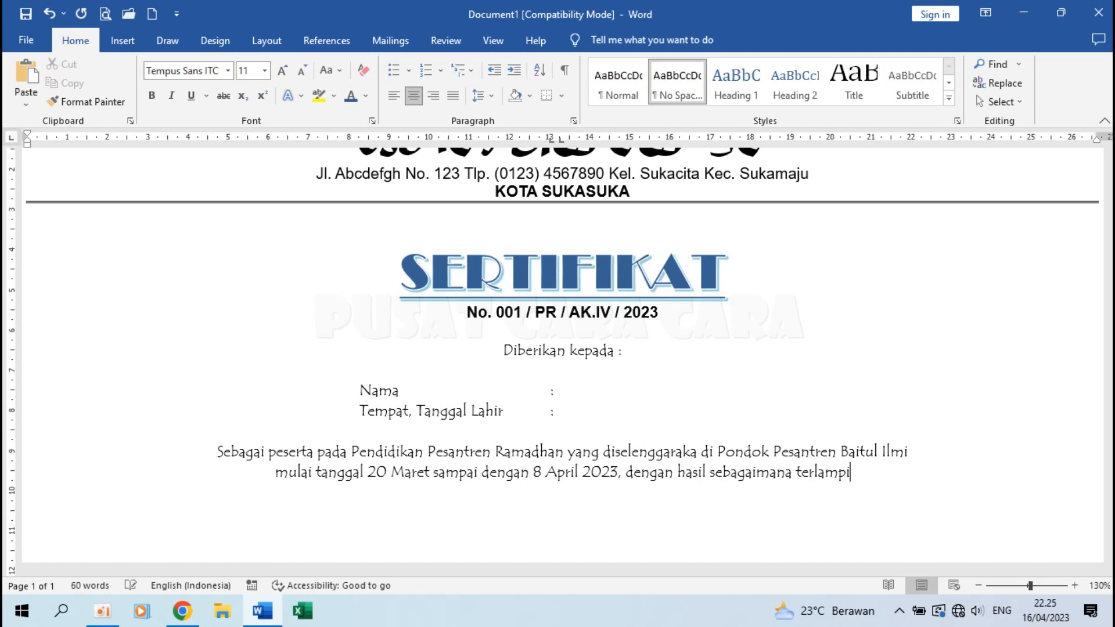
key("ctrl+shift+Left")
key("BackSpace")
type("tercantum ")
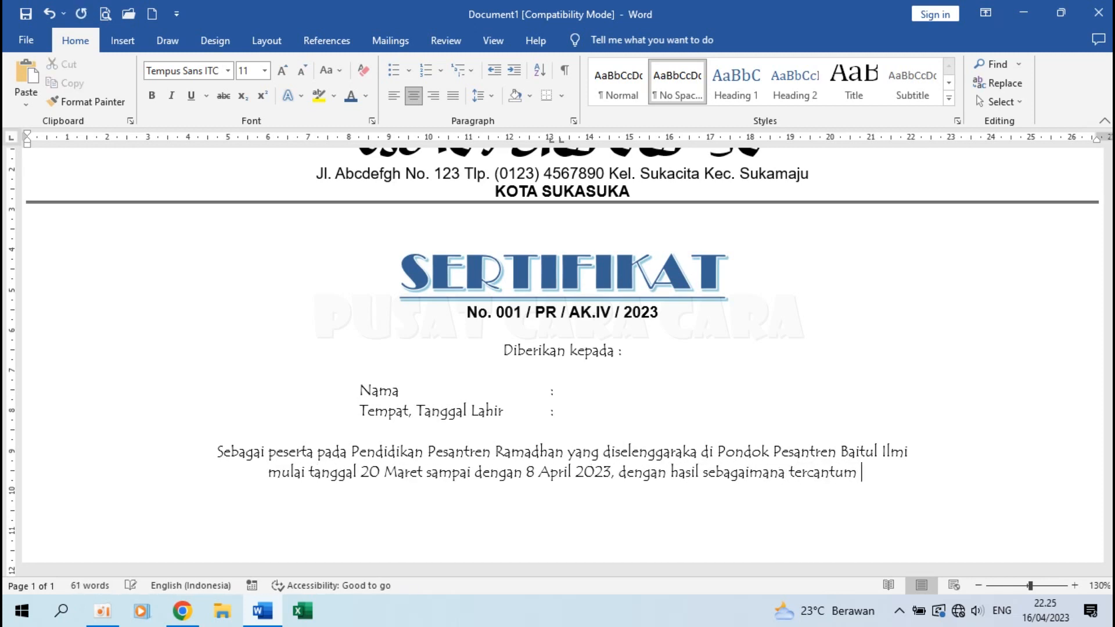
type("di balik halaman")
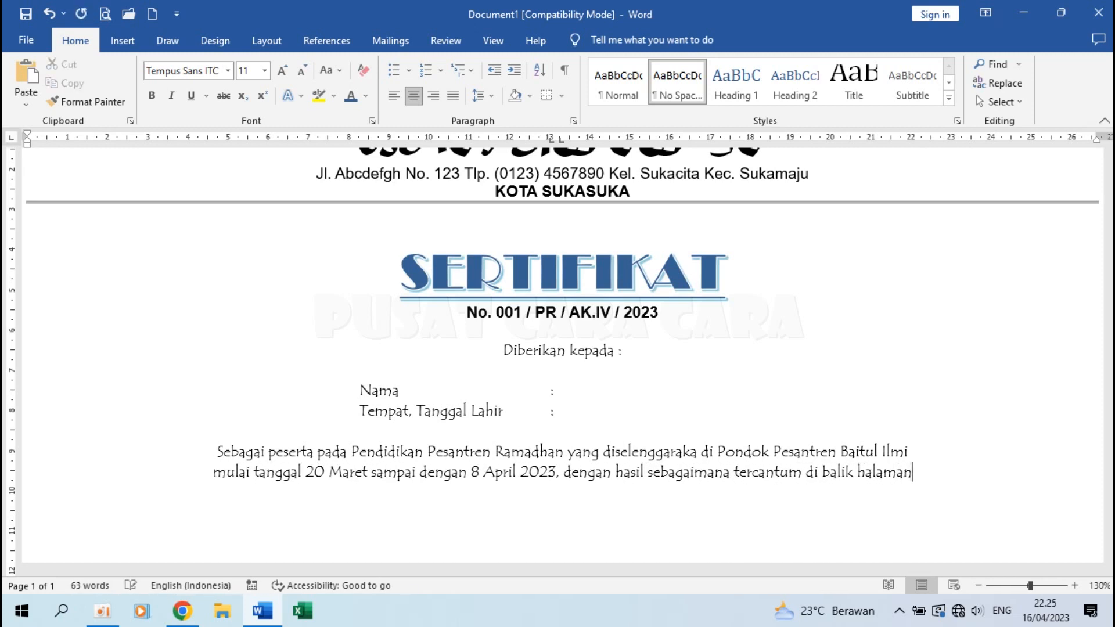
type(" ini.")
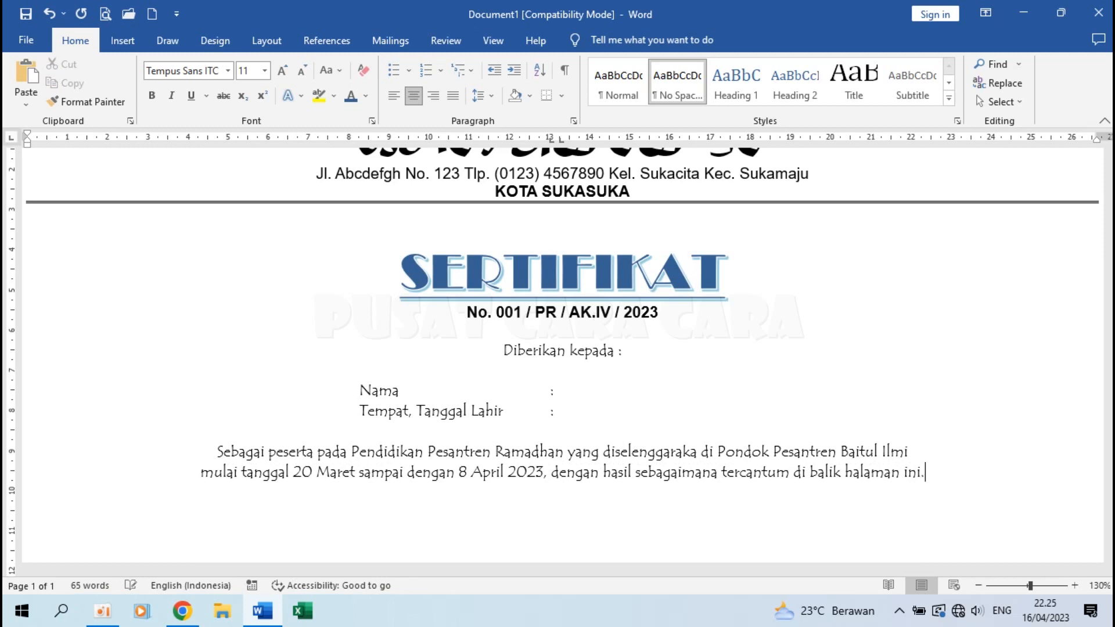
scroll(722, 431, "down", 3)
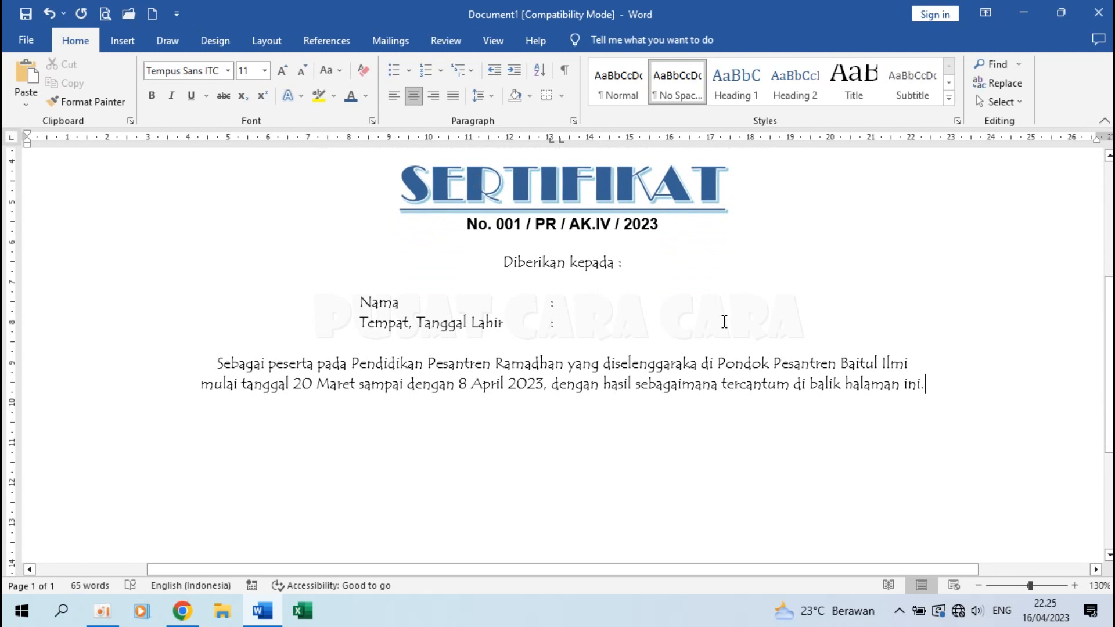
scroll(517, 299, "up", 5)
scroll(515, 295, "down", 7)
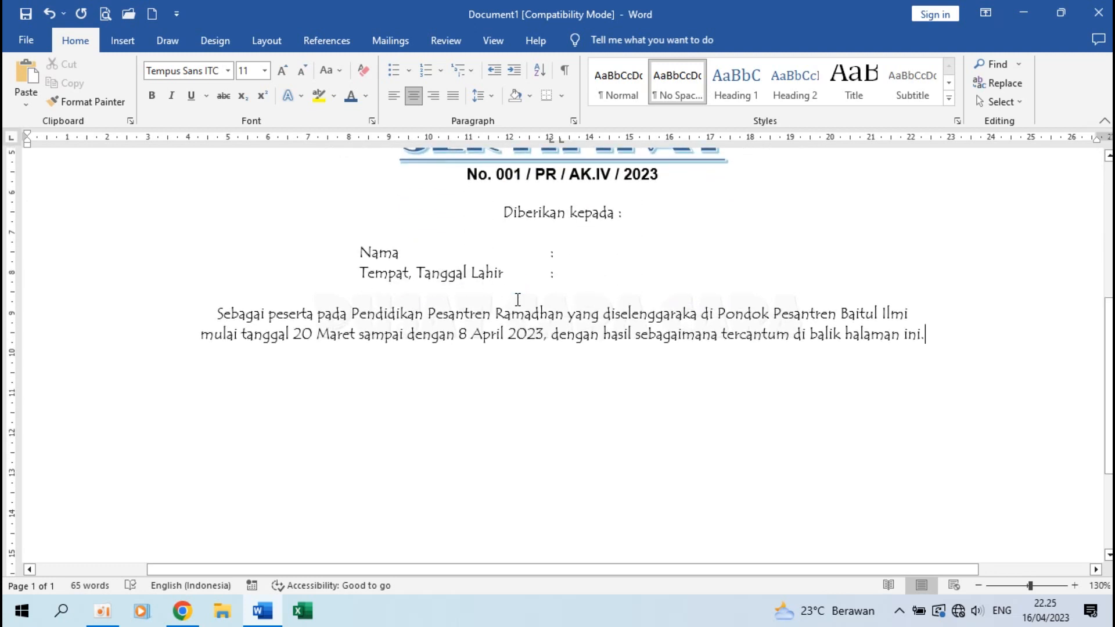
Type the closing prayer 'Semoga Alloh SWT senantiasa memberikan petunjuk… didapatkan. Aaamiin.' on a new line.
key("Return")
type("Semoga Alloh SWT sen")
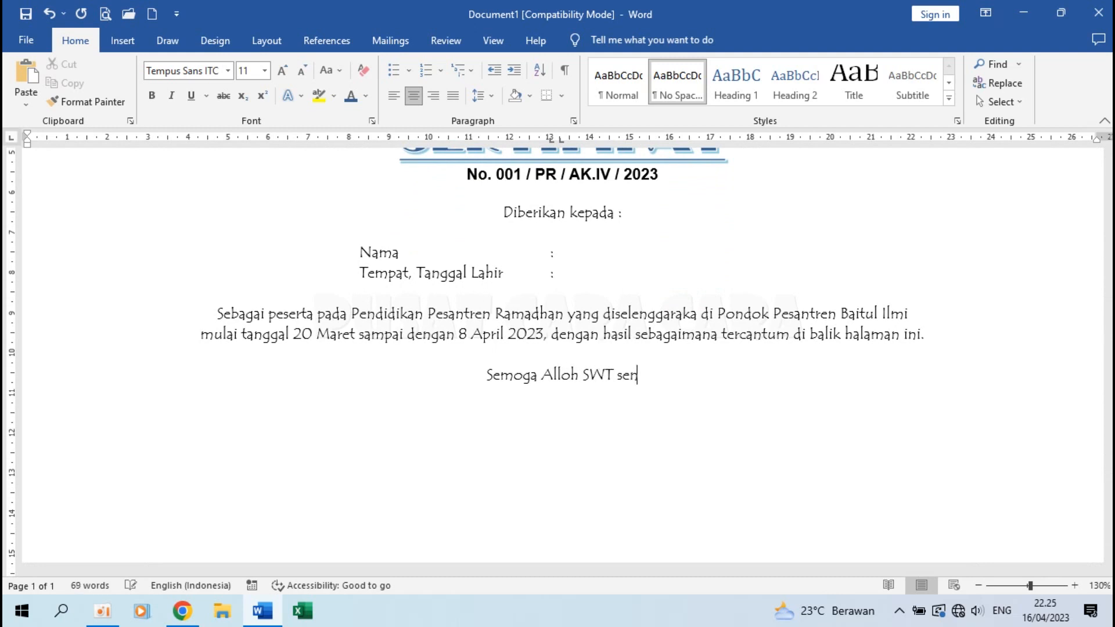
type("antiasa membe")
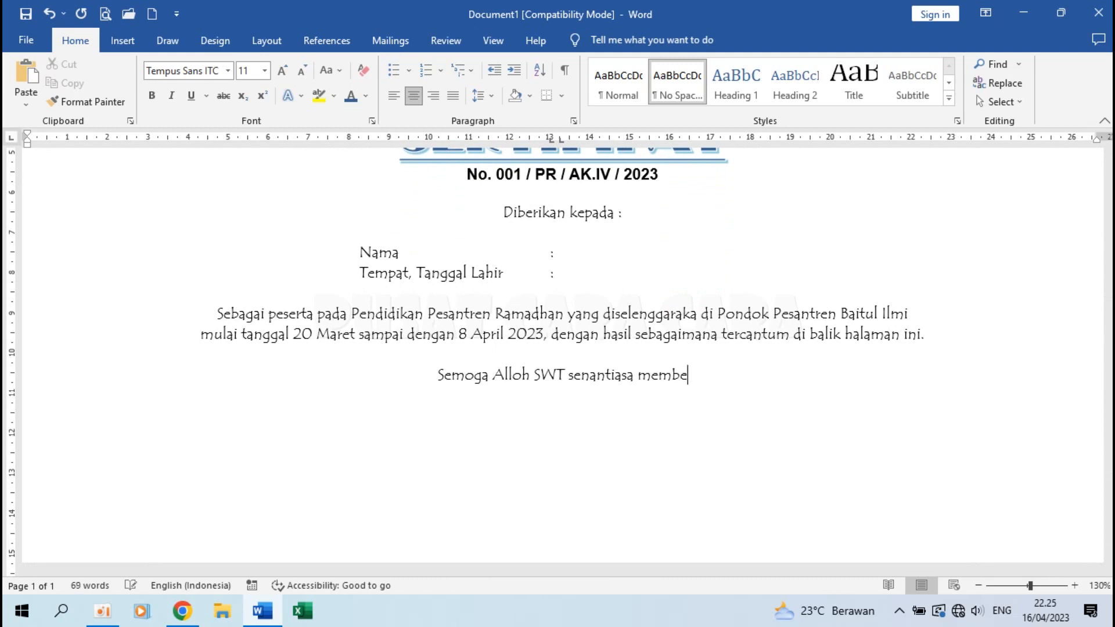
type("rikan petunju")
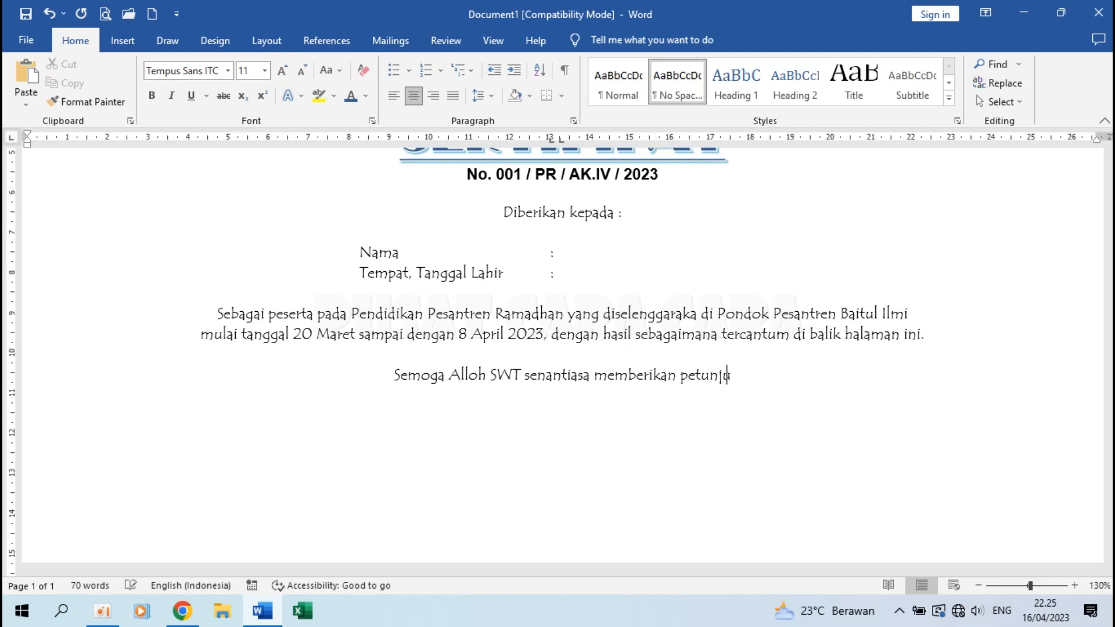
type("k serta bimbingan-Nya")
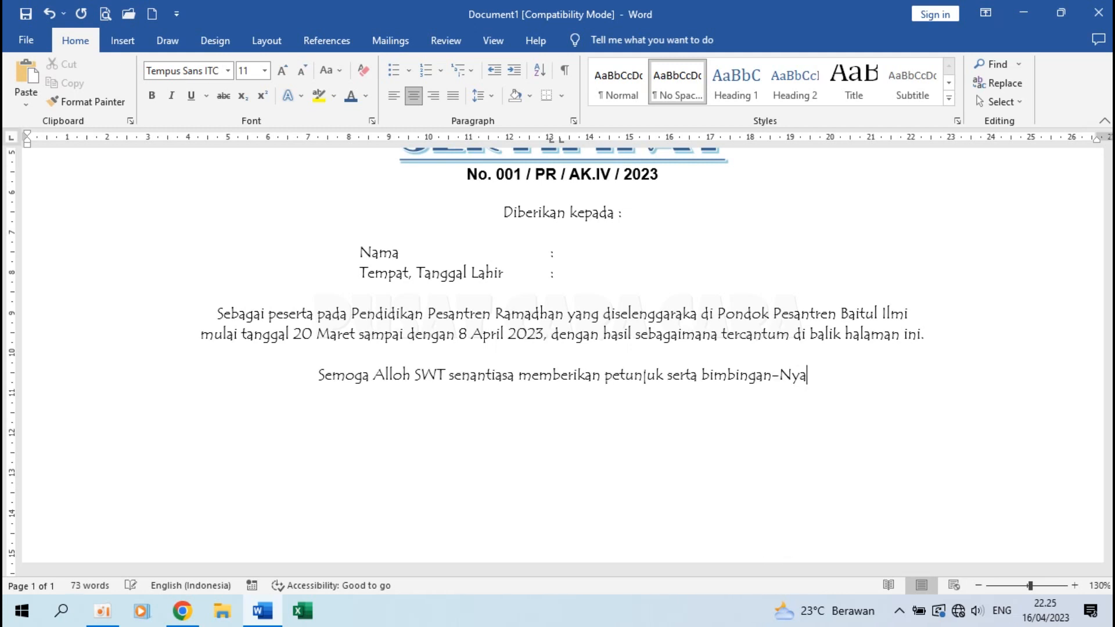
type("dalam")
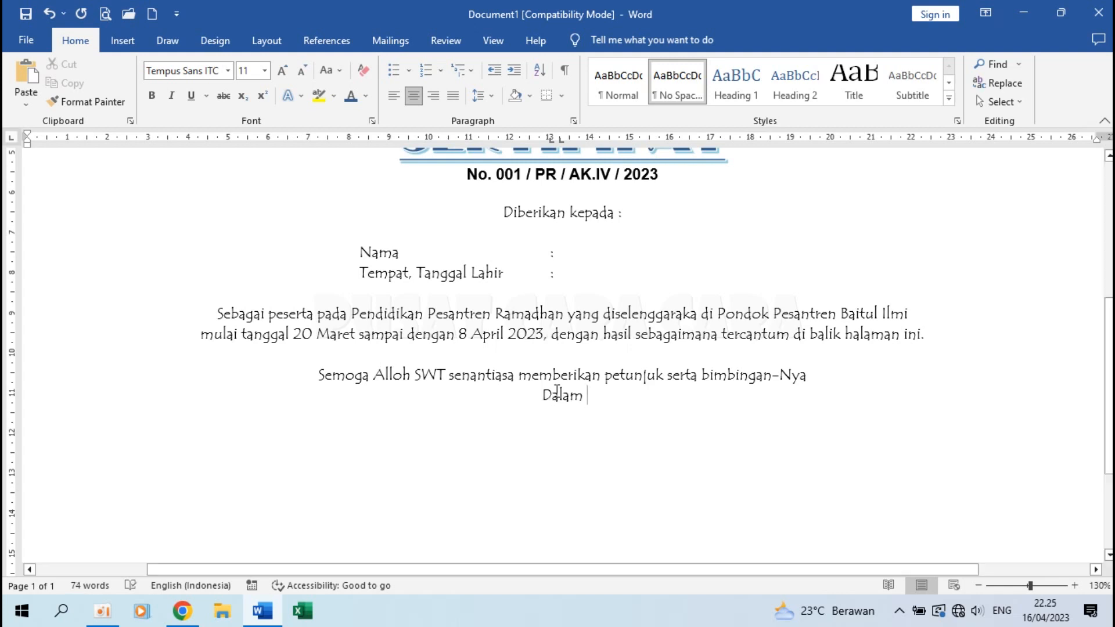
key("ctrl+z")
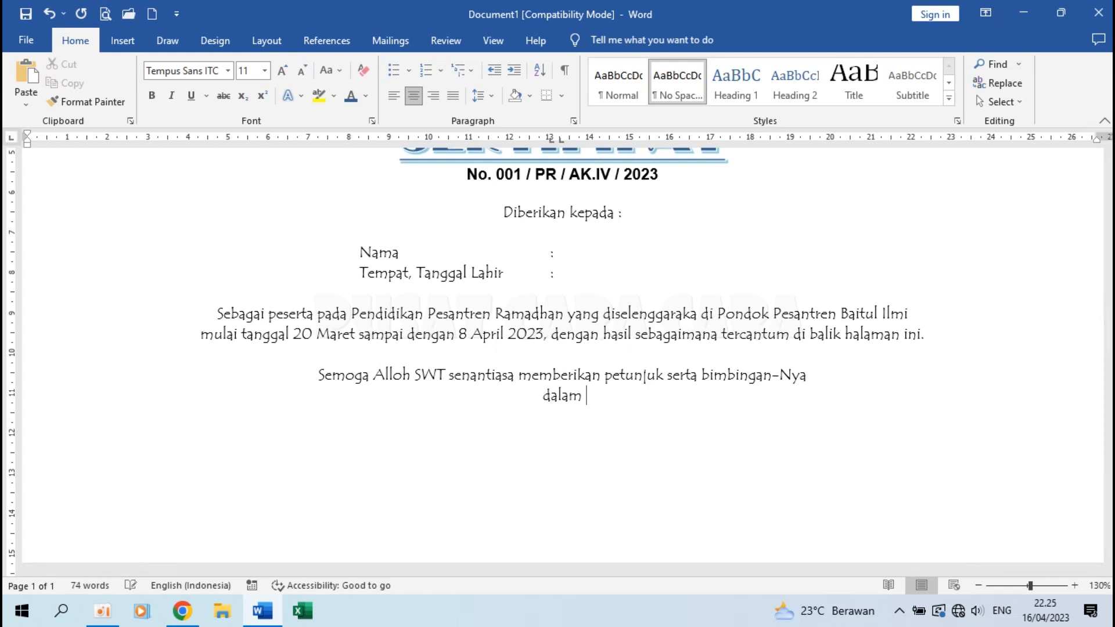
type("mengamal")
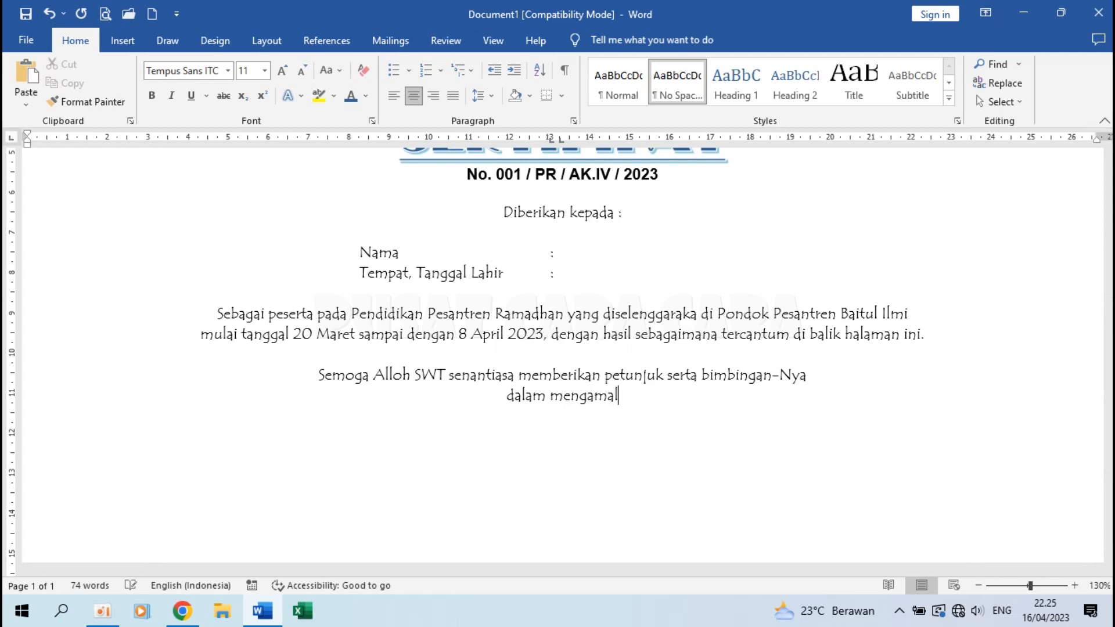
type("kan serta m")
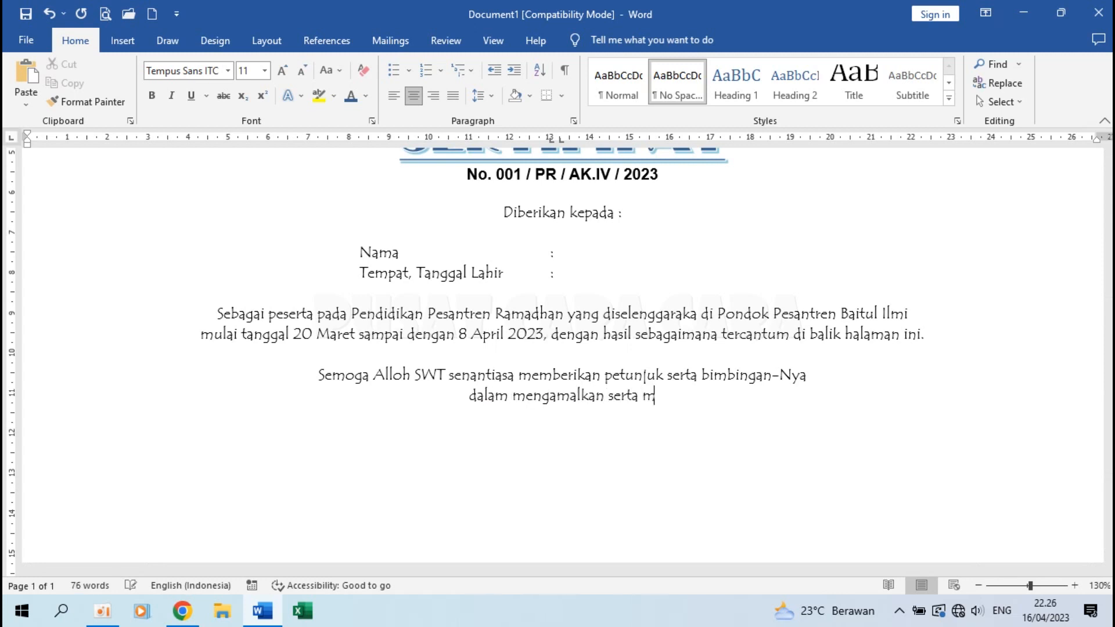
type("enyebarluaskan")
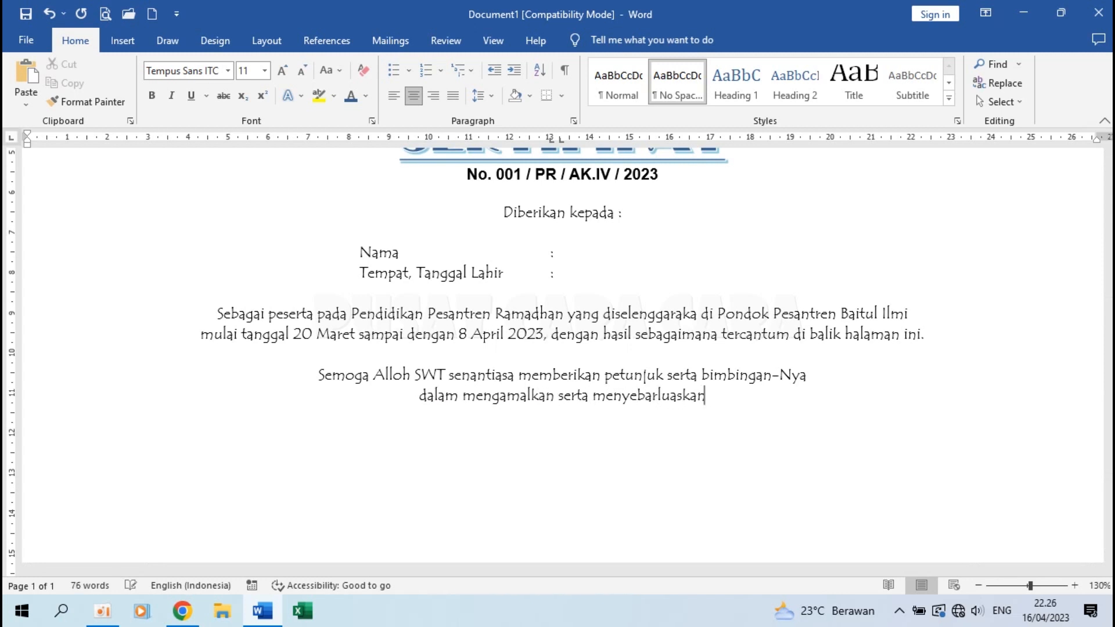
type(" ilmu yang tela")
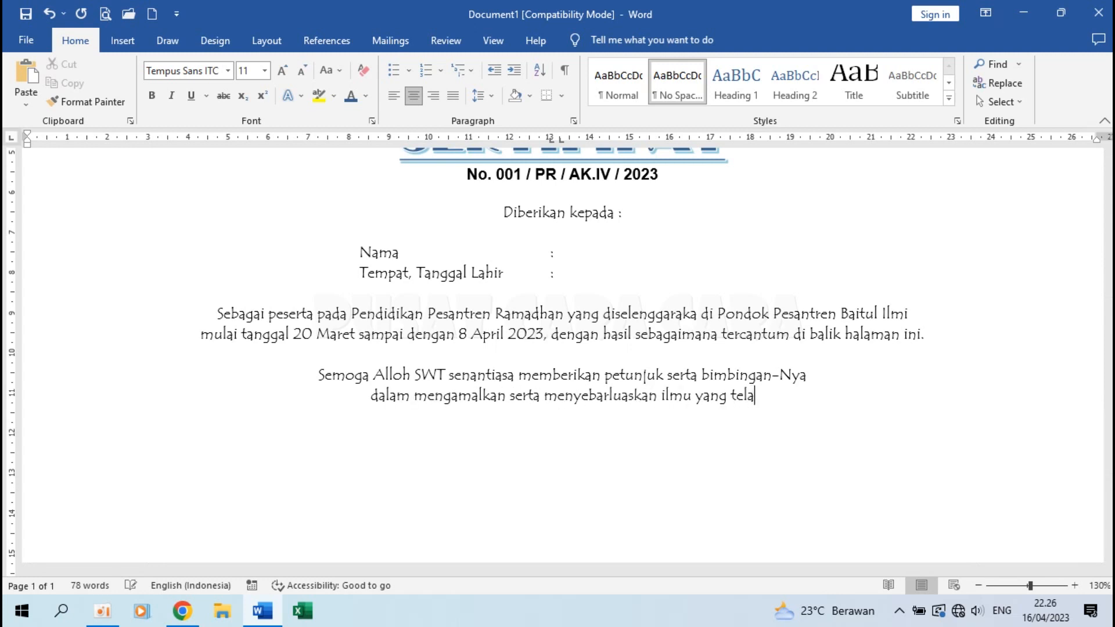
type("h didapatkan")
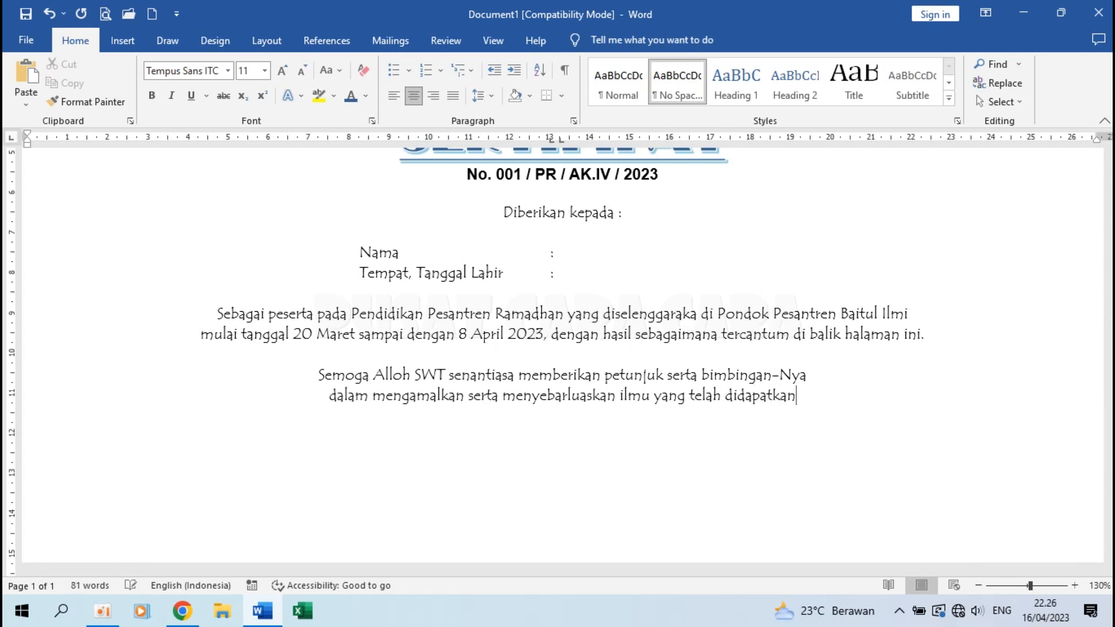
type(". Aaamiin.")
scroll(828, 355, "down", 2)
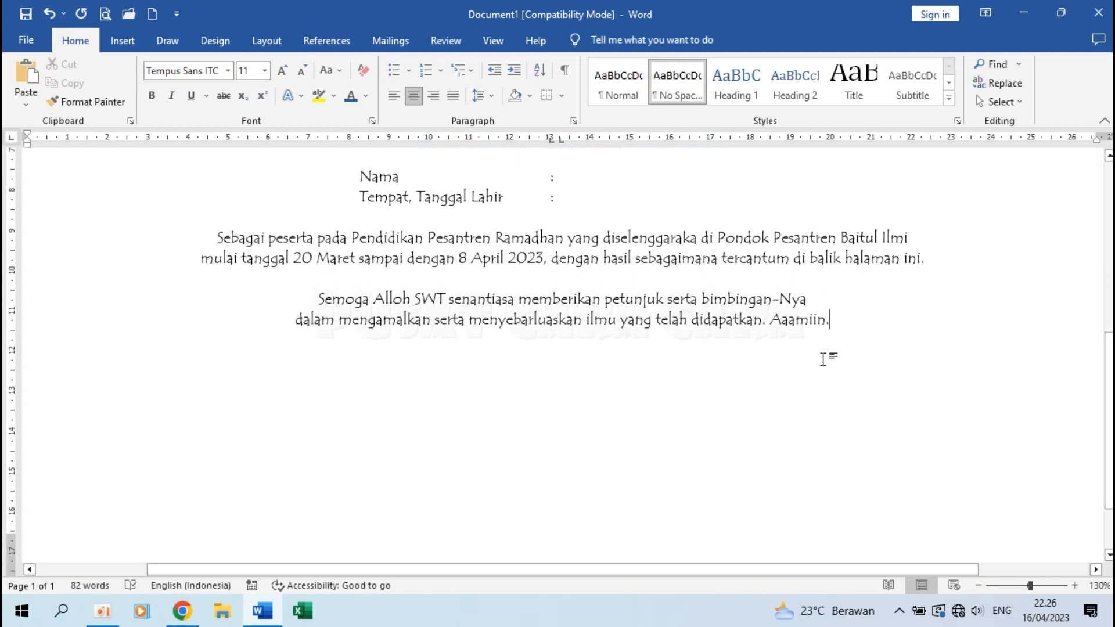
Start a new line below the prayer, trying and removing a 13 cm tab stop.
key("Return")
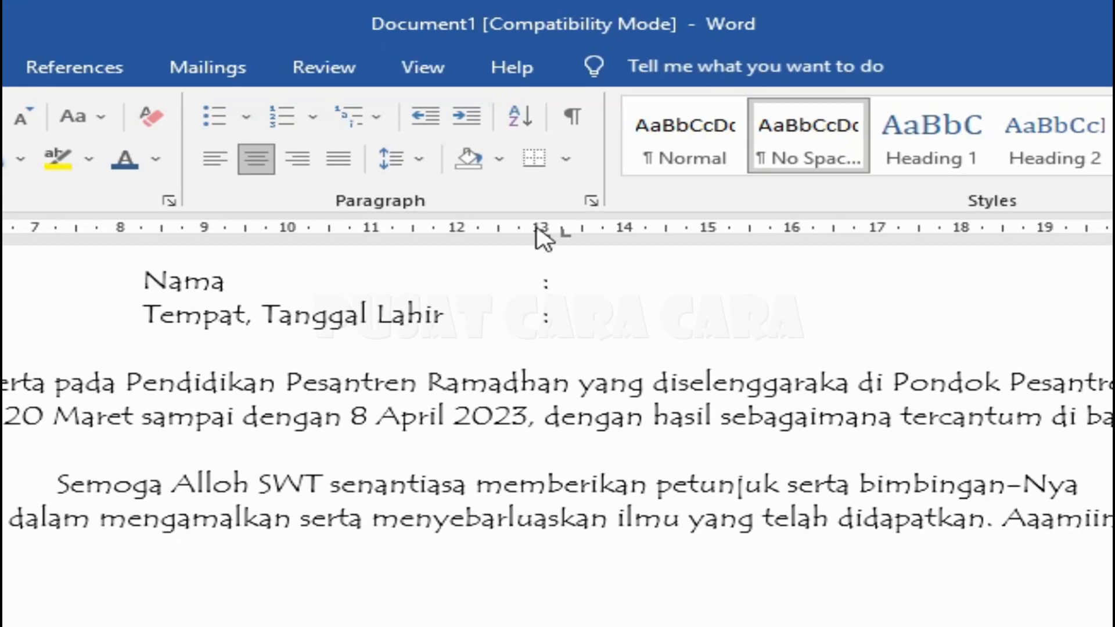
left_click(543, 231)
left_click_drag(543, 233, 544, 236)
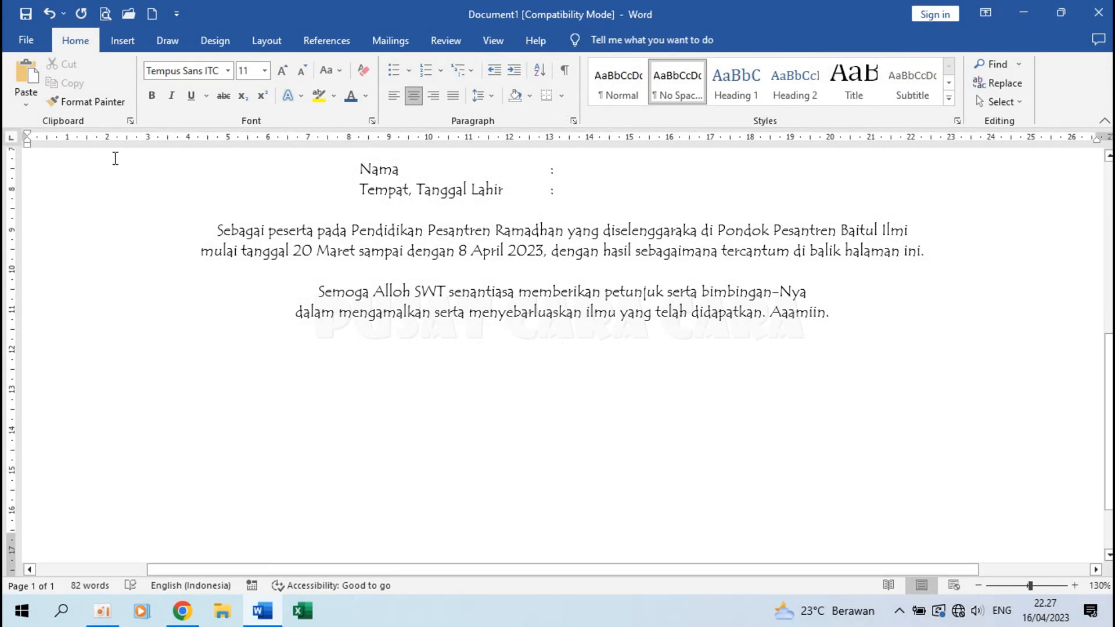
Left-align the new line and open the recent sample 'Contoh Sertifikat Dengan Nilai', declining the data prompt.
left_click(394, 93)
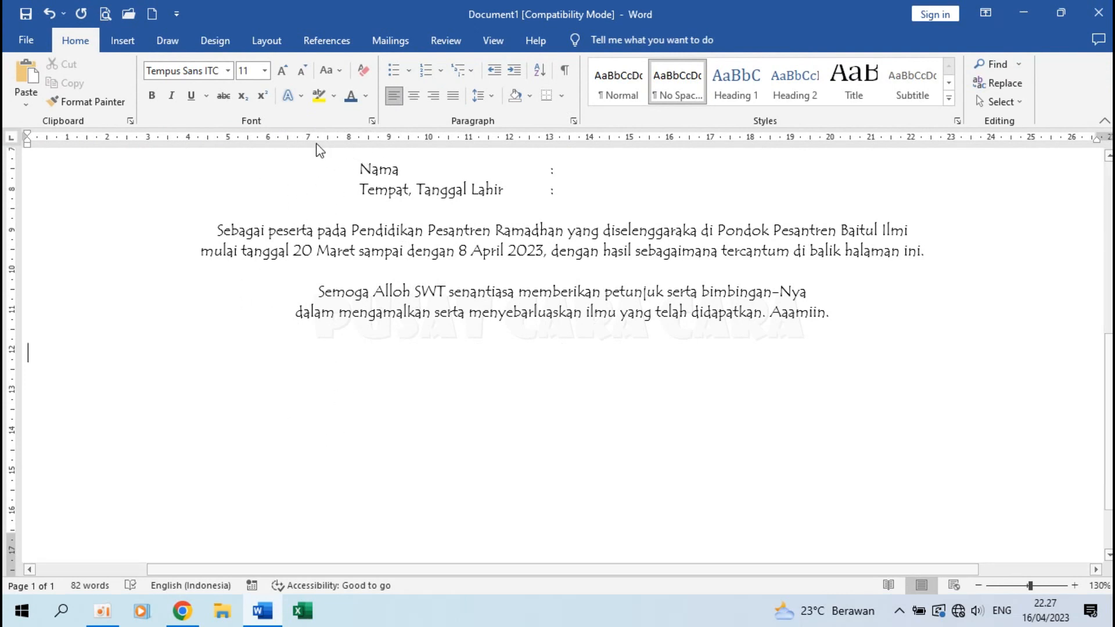
left_click(24, 36)
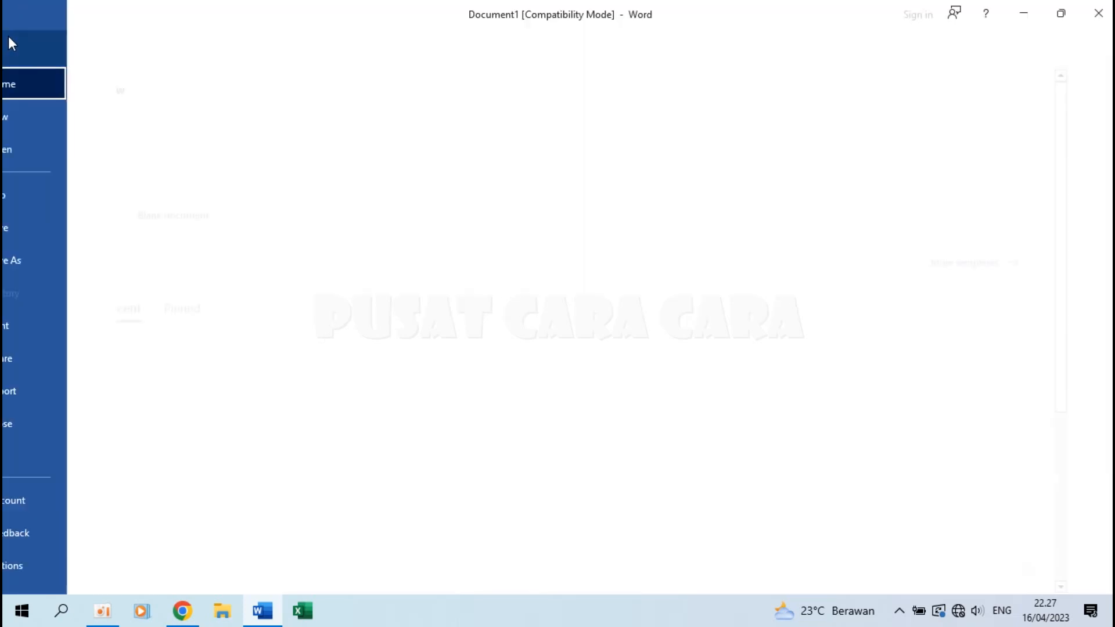
left_click(259, 379)
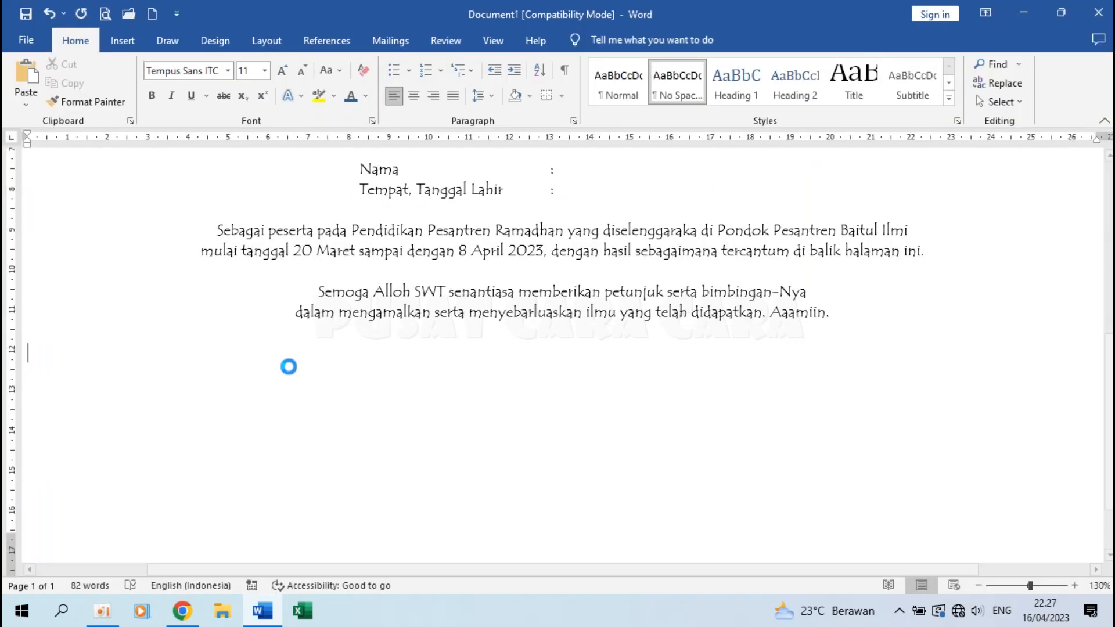
left_click(604, 365)
Inspect the sample's tab stops on the Mengetahui line, then close it without saving.
scroll(560, 370, "down", 6)
scroll(560, 370, "up", 2)
scroll(560, 370, "up", 1)
left_click(258, 301)
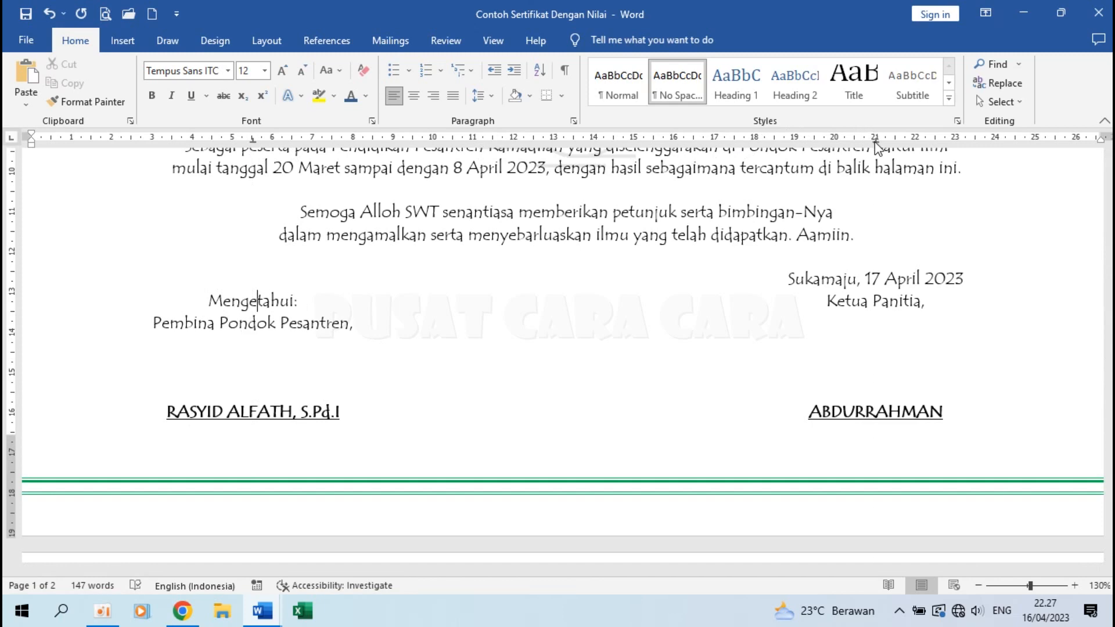
key("ctrl+w")
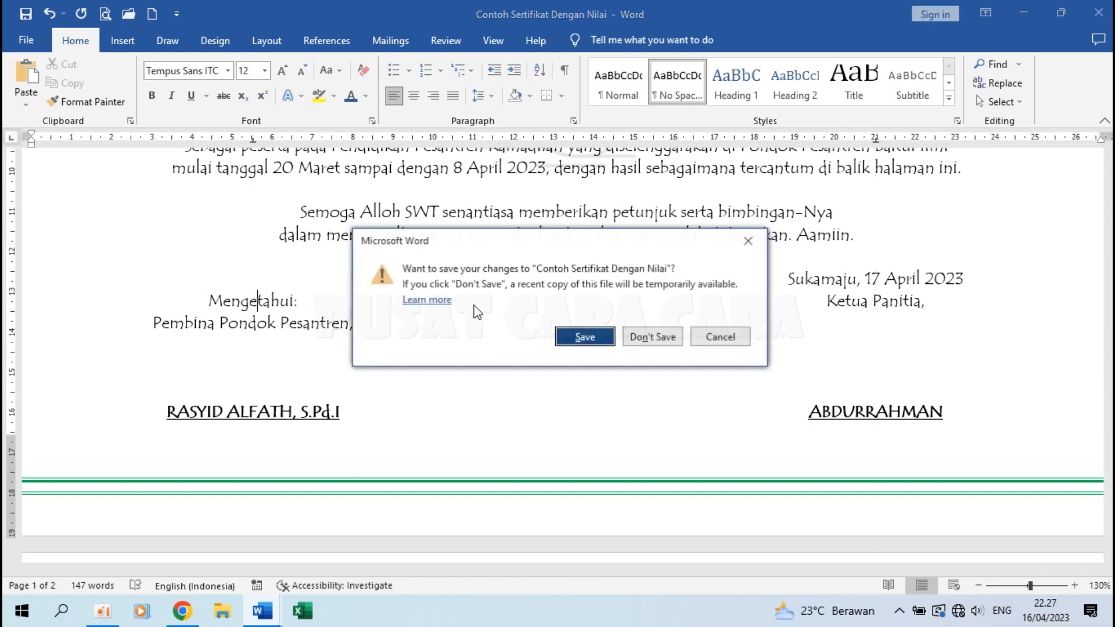
left_click(652, 336)
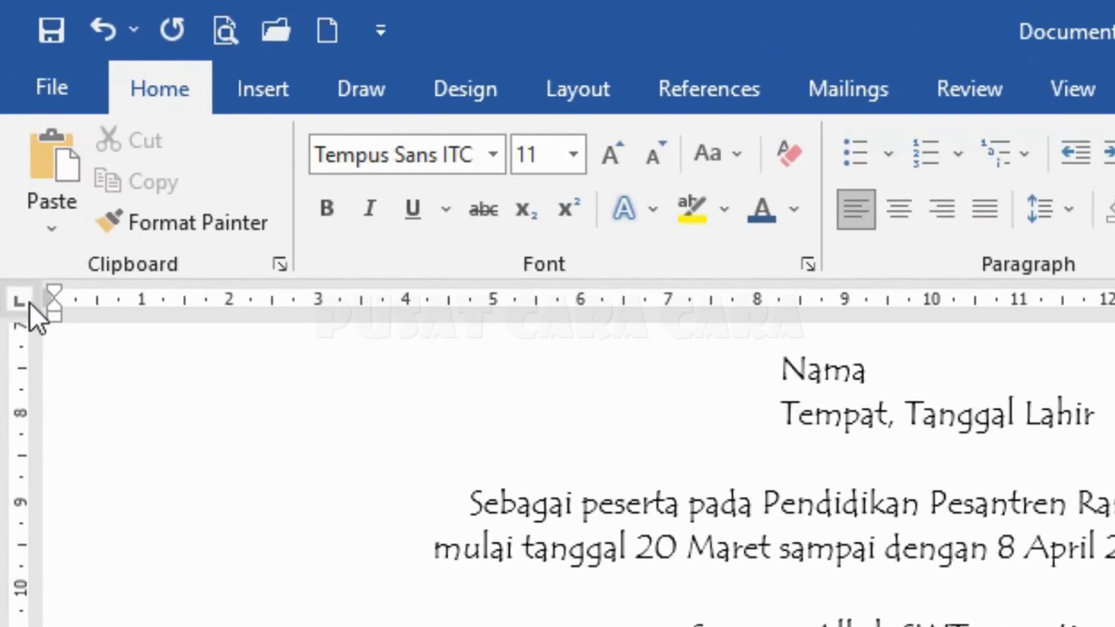
Add centre tab stops at about 5.5 cm and 21 cm and test them with Tab.
left_click(25, 299)
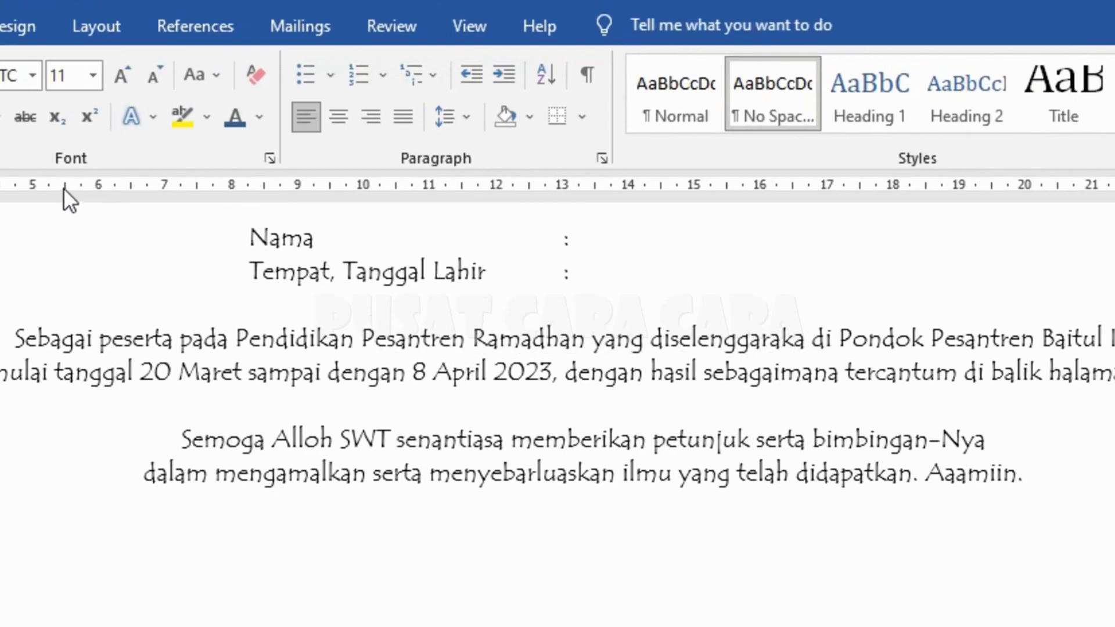
left_click(64, 187)
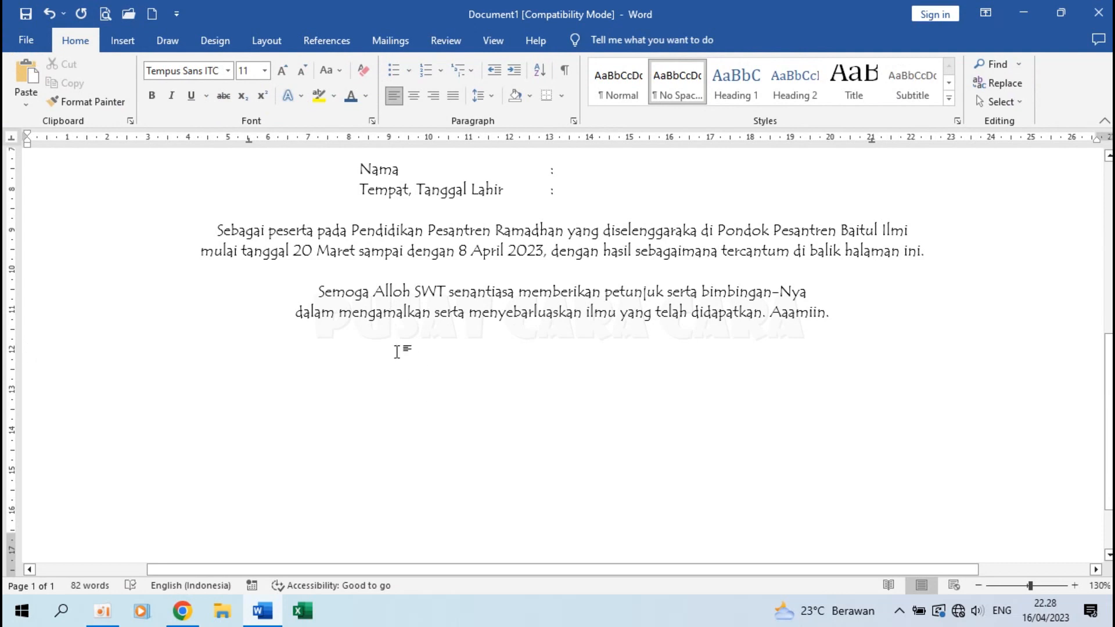
key("Tab")
left_click(249, 139)
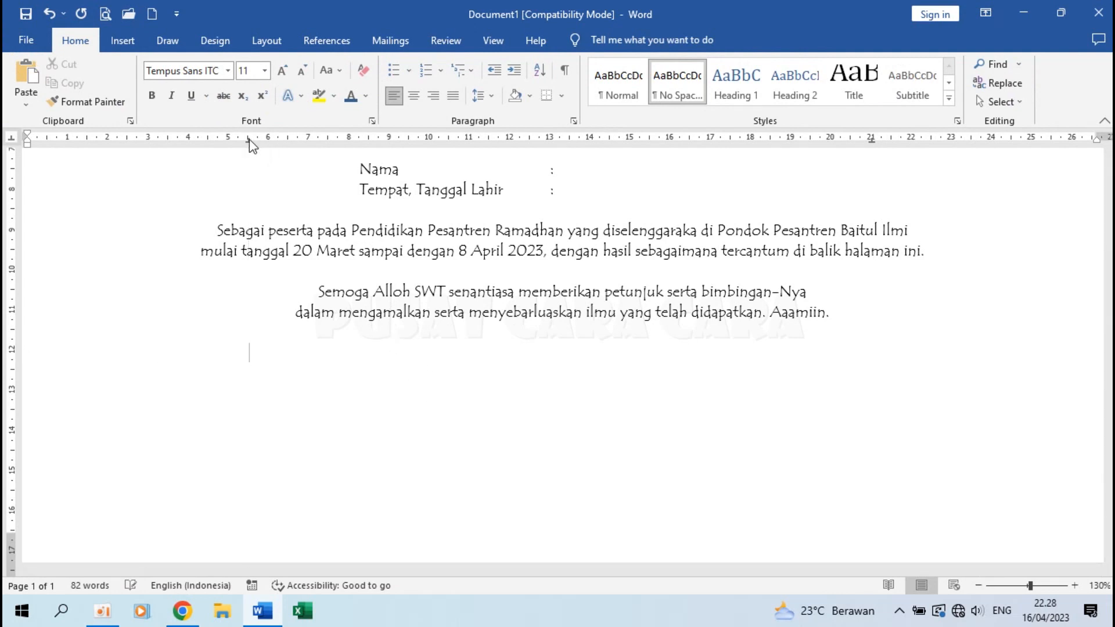
key("Tab")
left_click(872, 139)
Type 'Sukamaju, 17 April 2023' at right, then 'Mengetahui:' at the 5.5 cm tab stop.
type("Sukamaju, 17 April 2023")
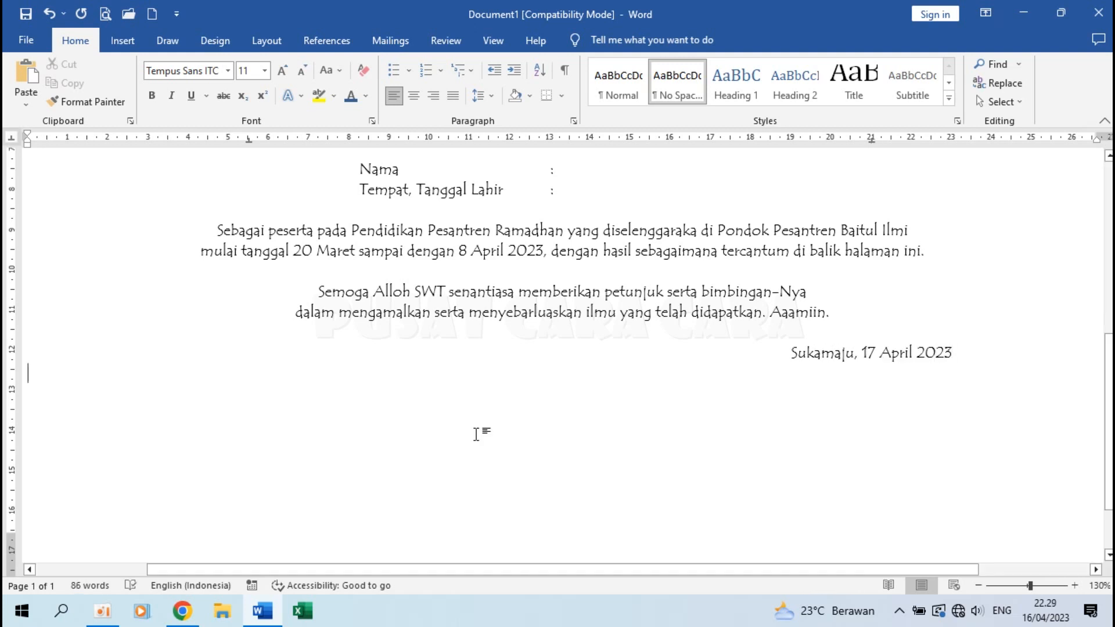
key("Tab")
left_click_drag(248, 139, 233, 141)
key("ctrl+z")
left_click(248, 140)
type("Mengetahui:")
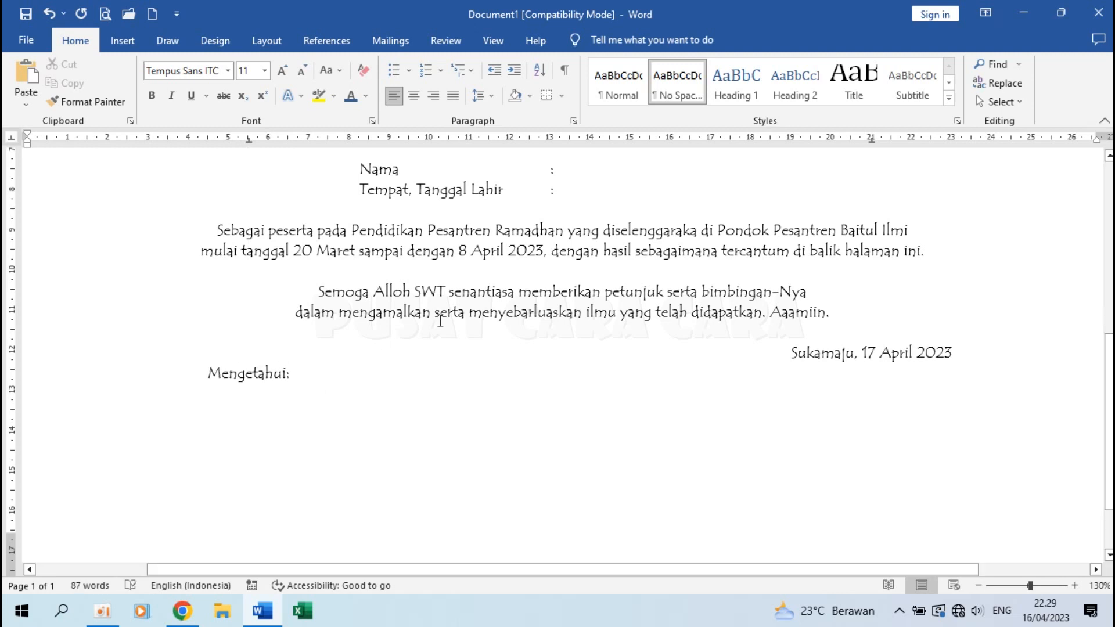
Type 'Ketua Panitia,' at the 21 cm tab stop and 'Pembina Pondok Pesantren,' below 'Mengetahui:'.
key("Tab")
left_click_drag(871, 140, 872, 144)
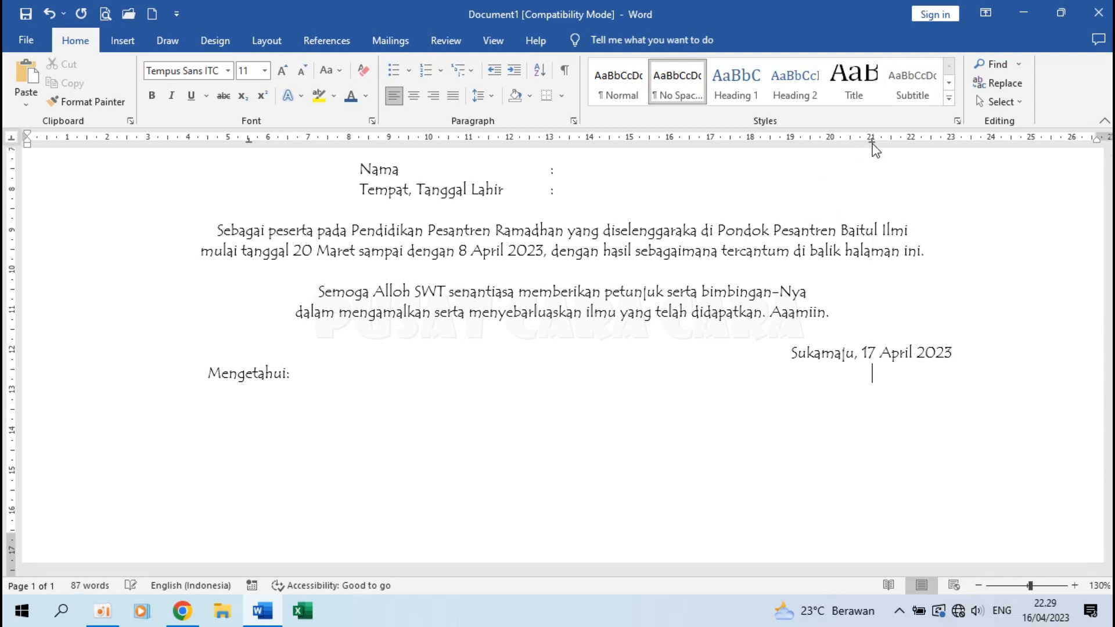
type("Ketua Panitia")
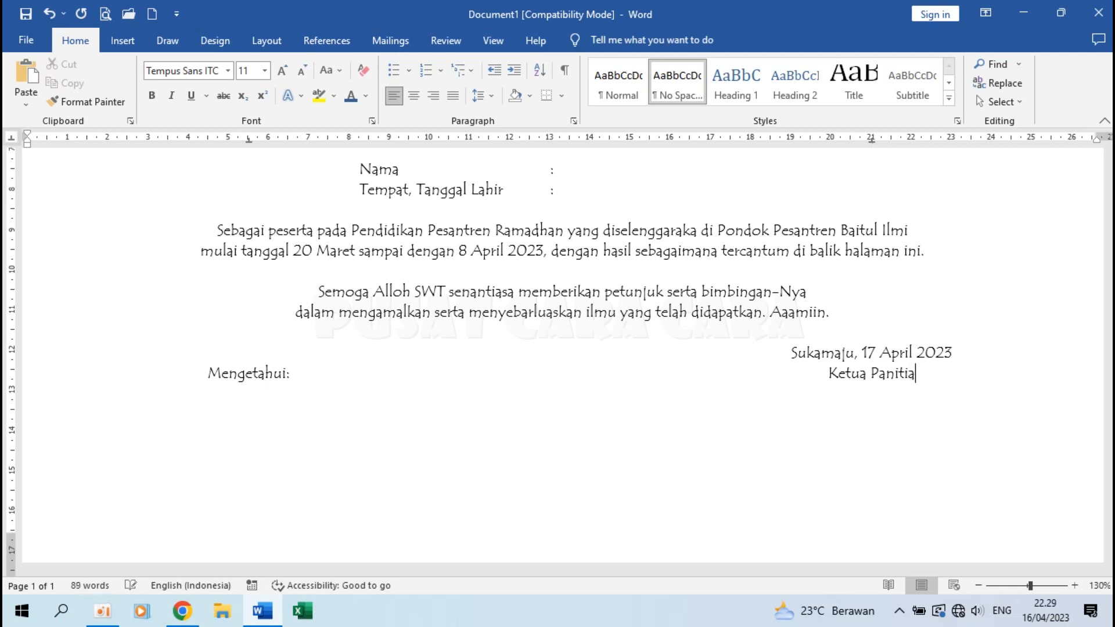
type(",")
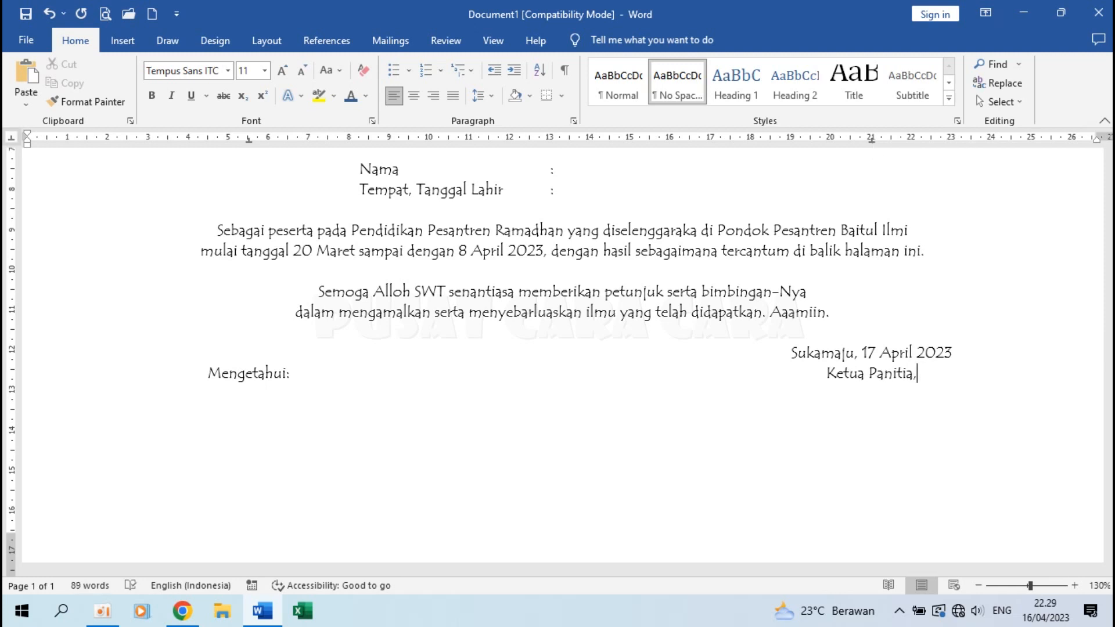
key("Tab")
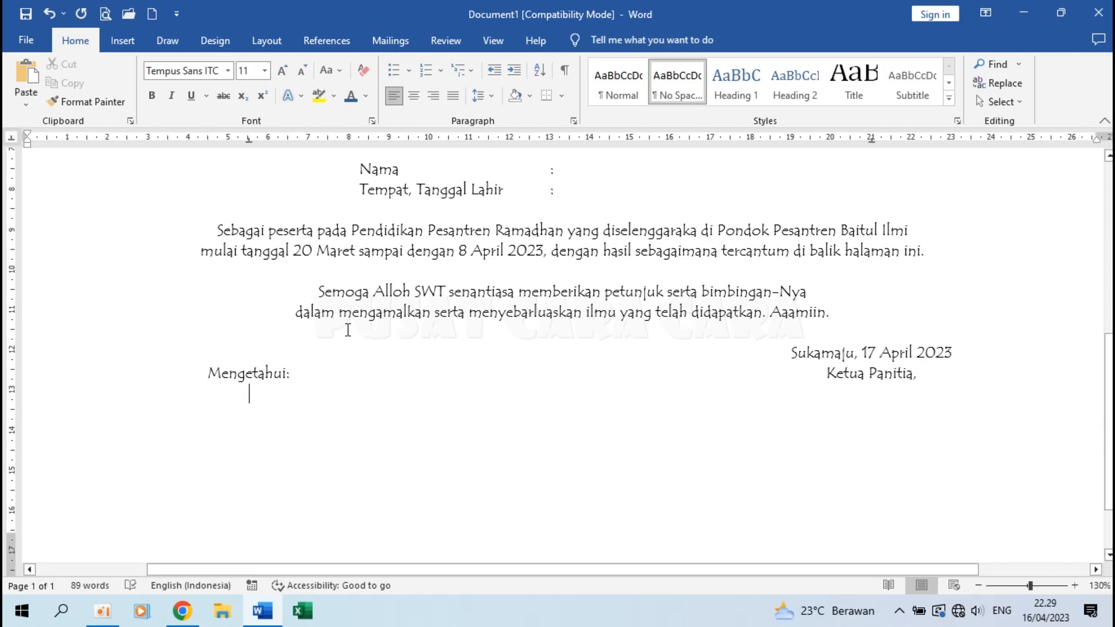
type("Pembina Pondok Pesantren,")
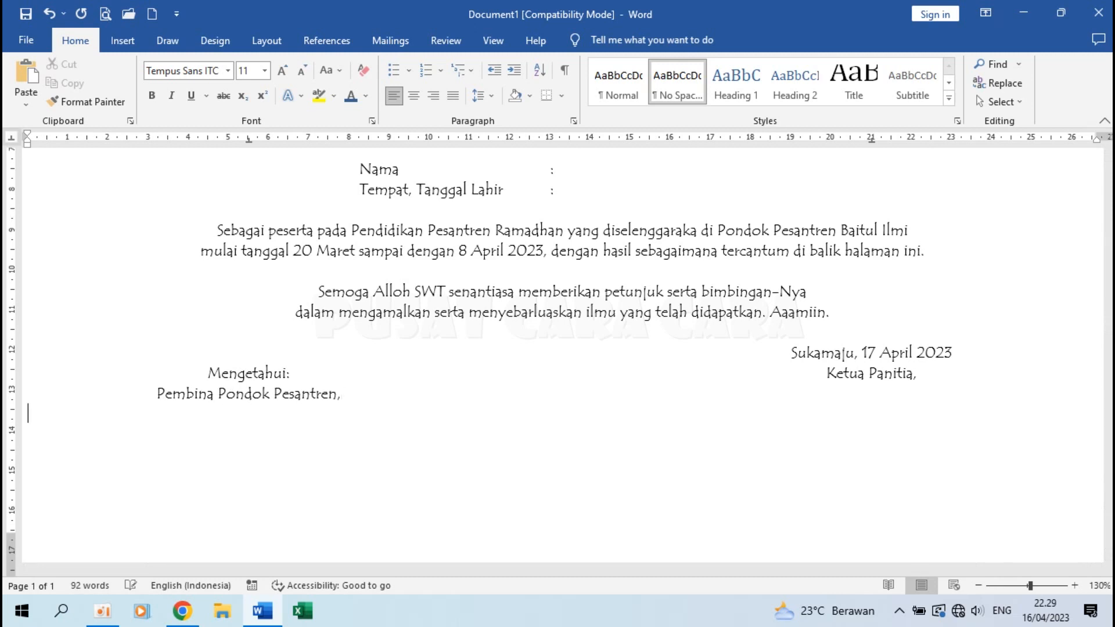
Start a new signature line positioned at the first centre tab stop.
key("Return")
key("Tab")
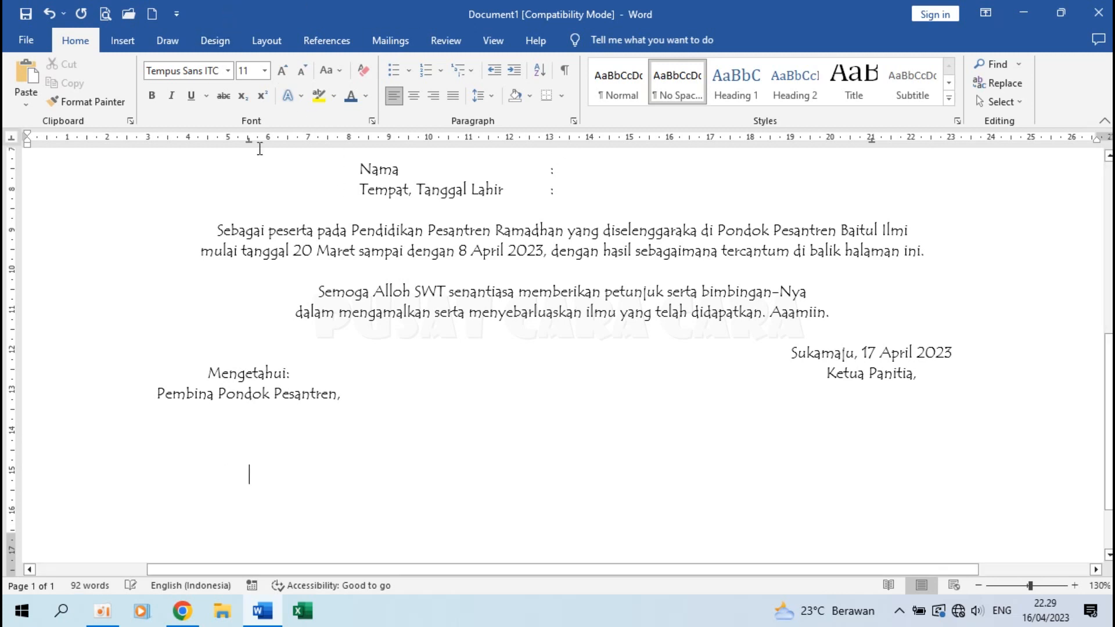
key("Tab")
key("ctrl+z")
left_click(249, 140)
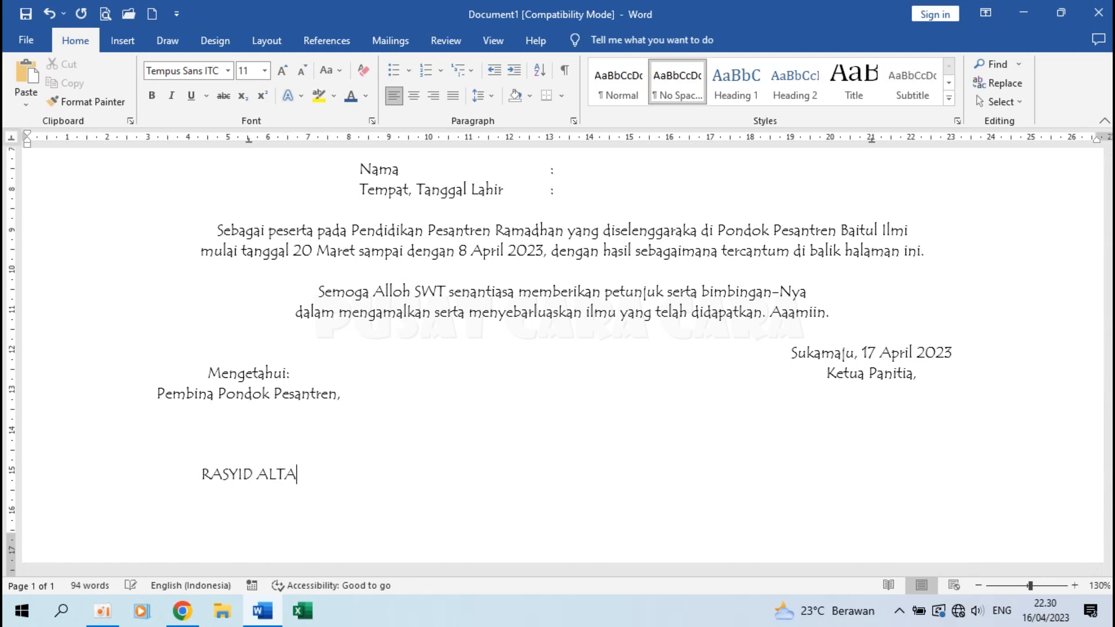
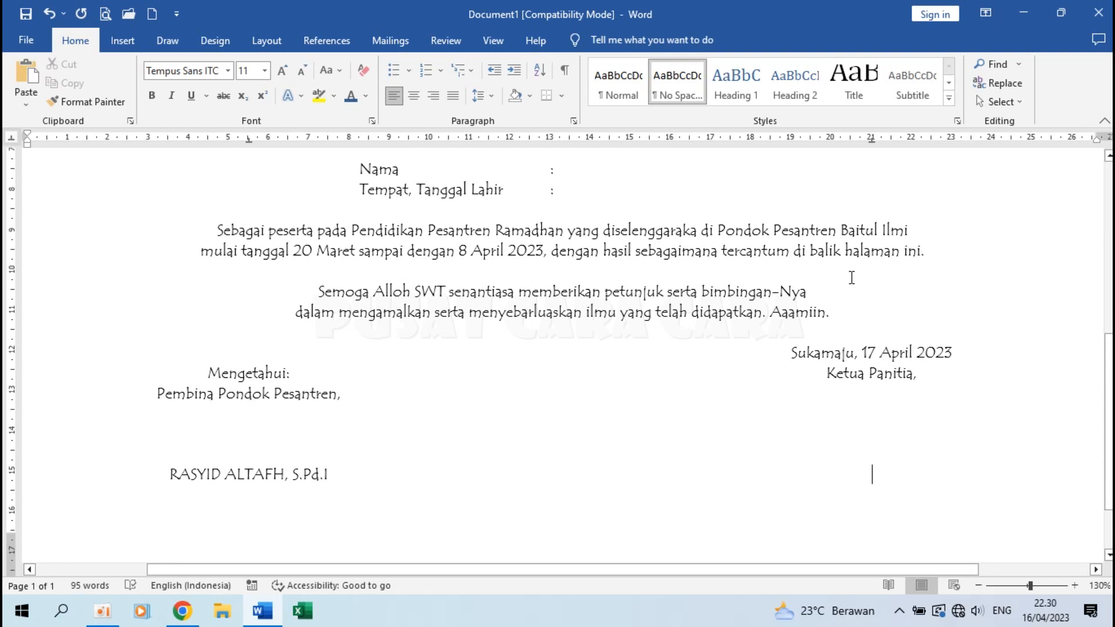
Type the supervisor's name and, at the right tab stop, the committee chair's name.
key("Tab")
type("ABDURRAHMAN")
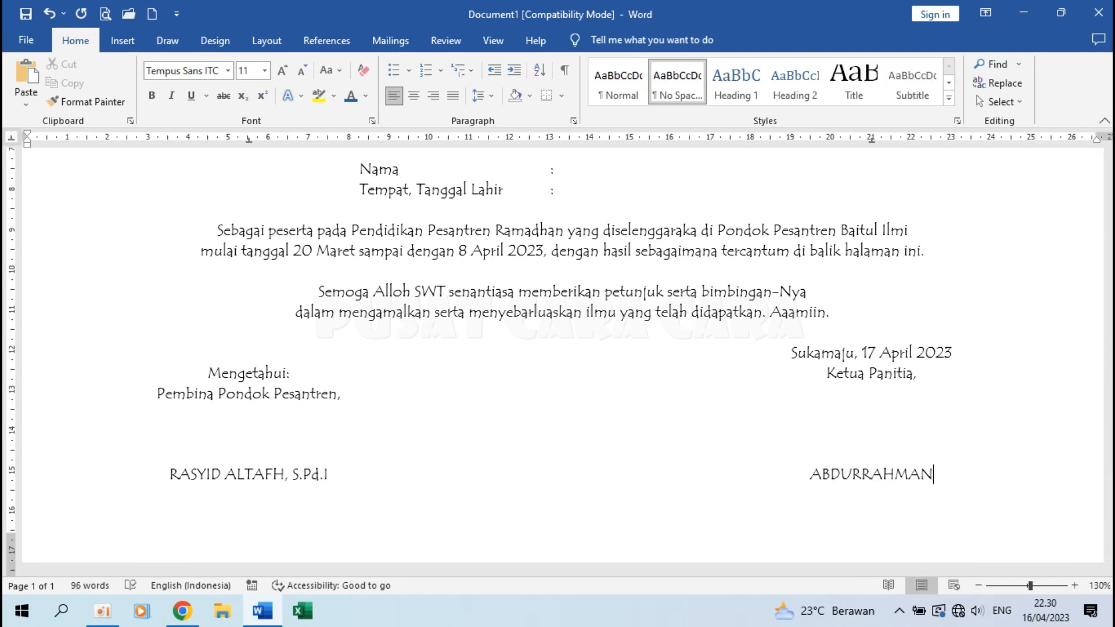
scroll(267, 347, "down", 3)
key("Return")
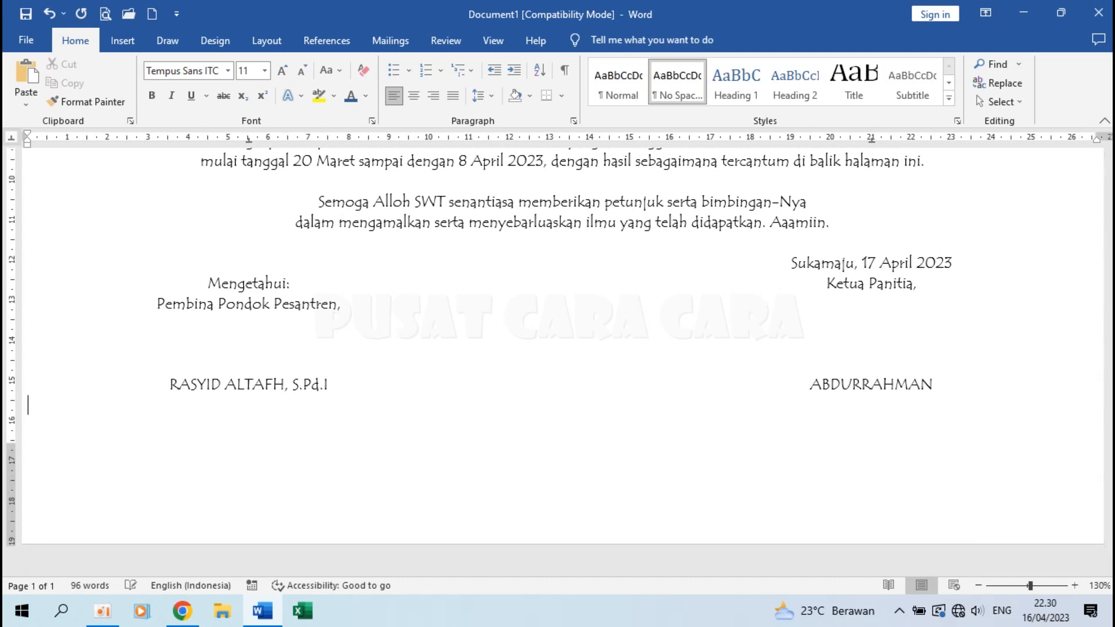
Make both signatory names bold and underlined.
left_click_drag(169, 385, 332, 385)
left_click(152, 96)
left_click(190, 96)
left_click_drag(810, 384, 932, 385)
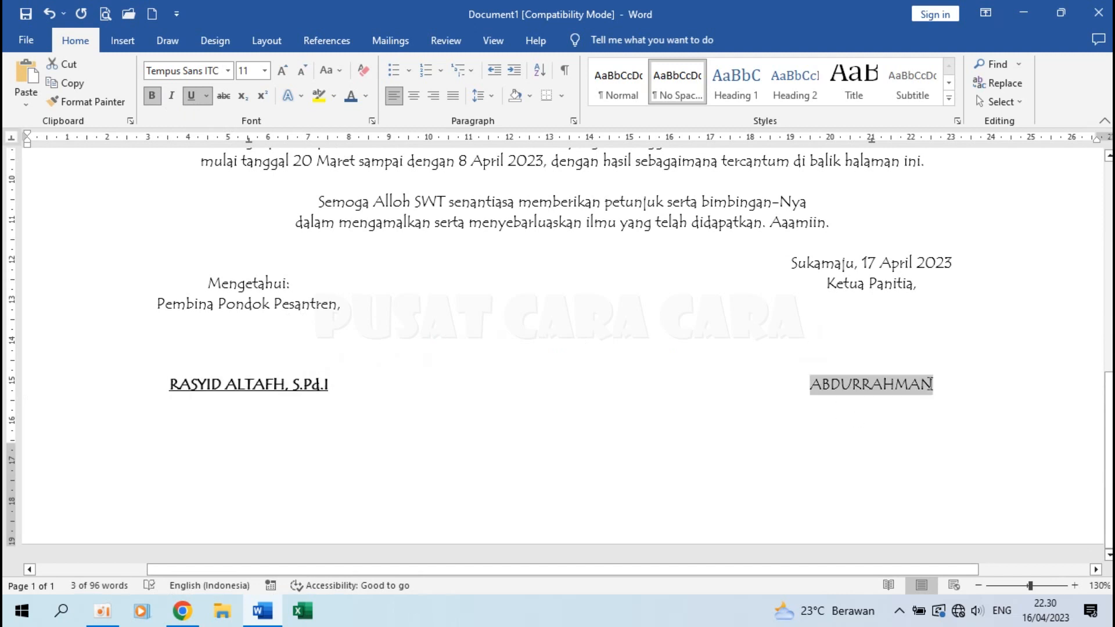
left_click(152, 96)
left_click(192, 96)
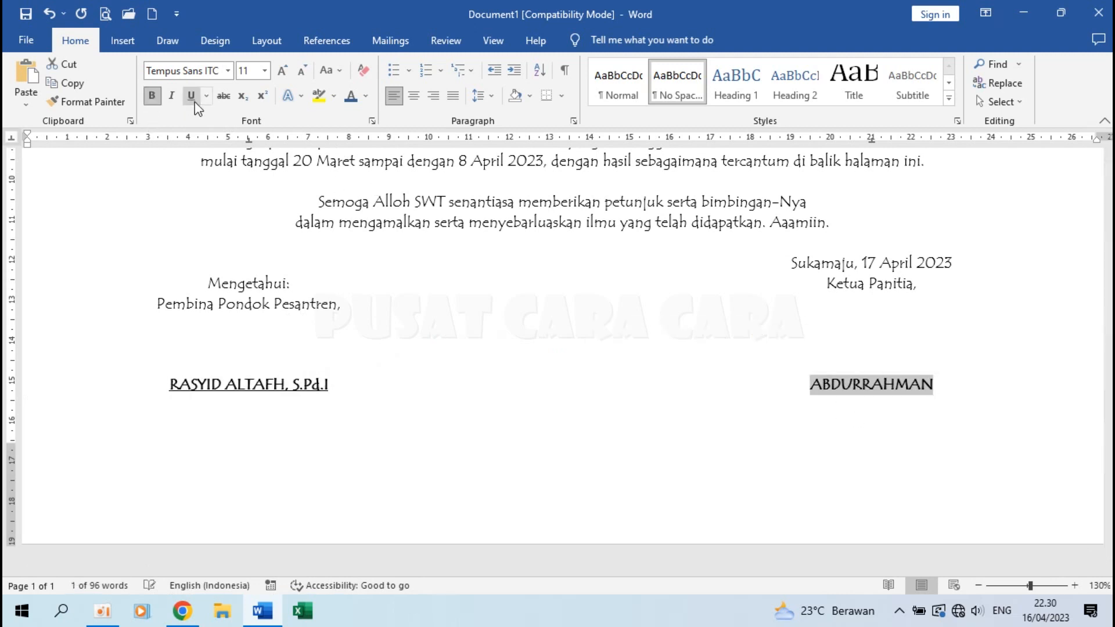
left_click(117, 498)
scroll(57, 430, "down", 3, "ctrl")
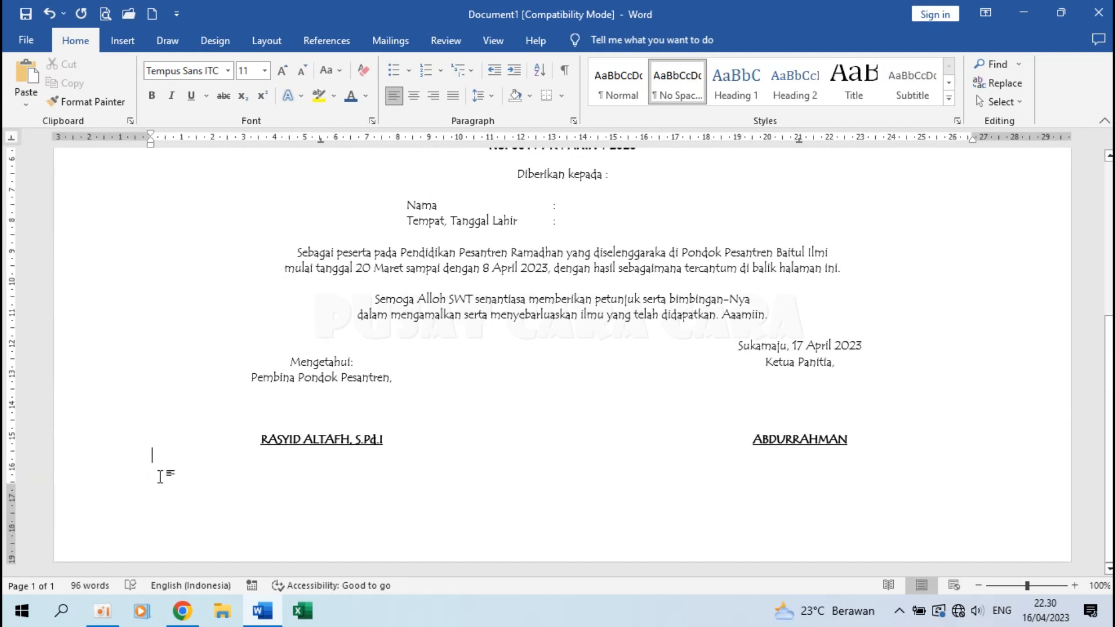
Insert a page break to start a second page.
key("ctrl+Return")
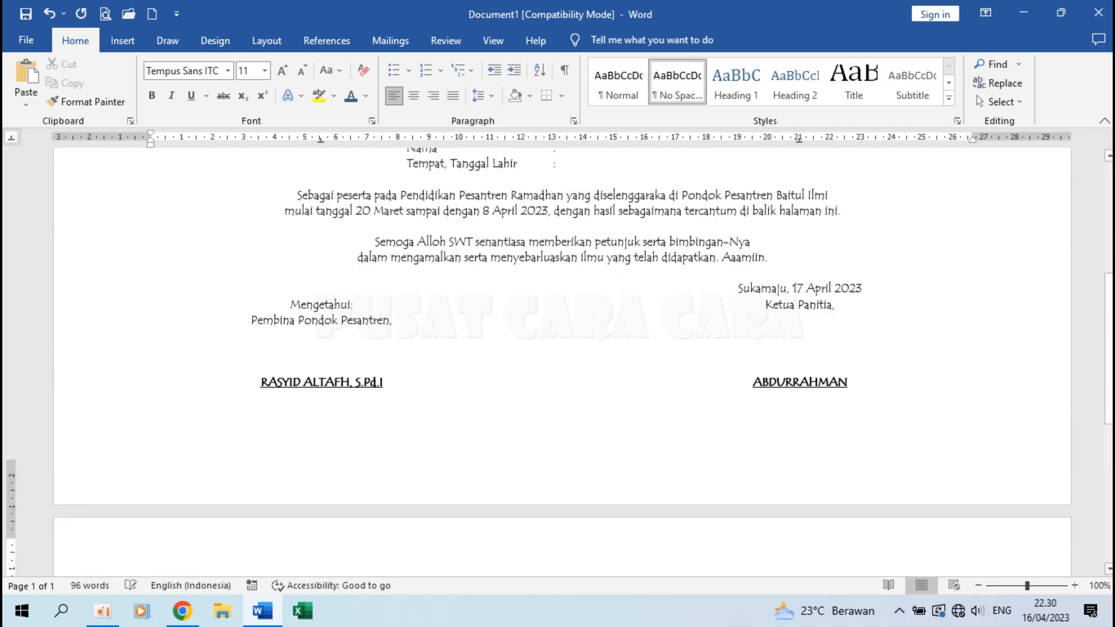
key("ctrl+z")
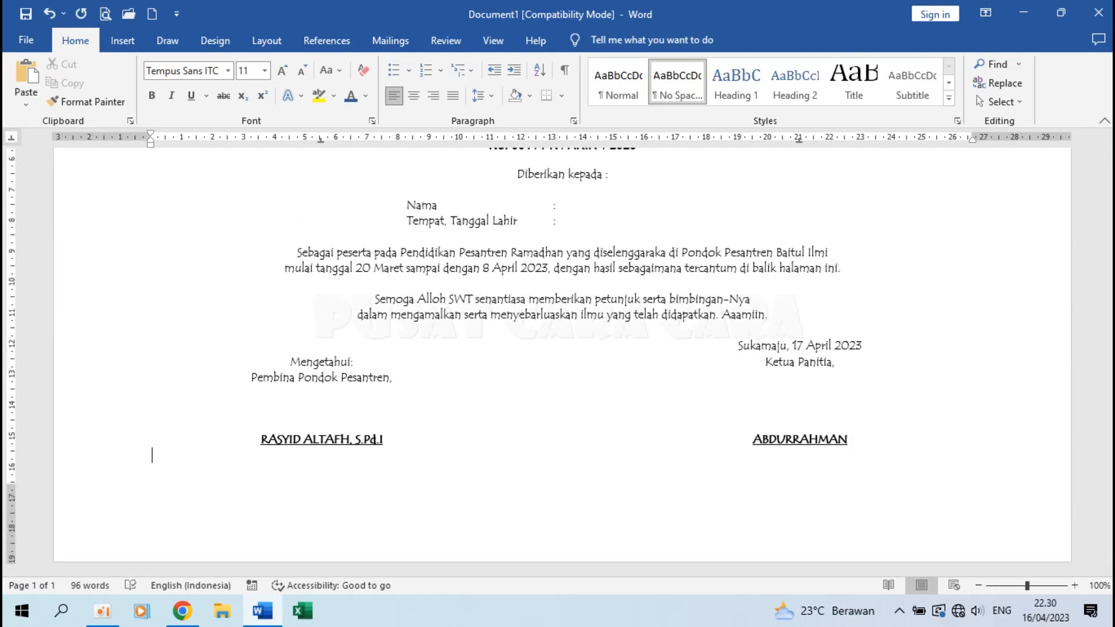
key("ctrl+Return")
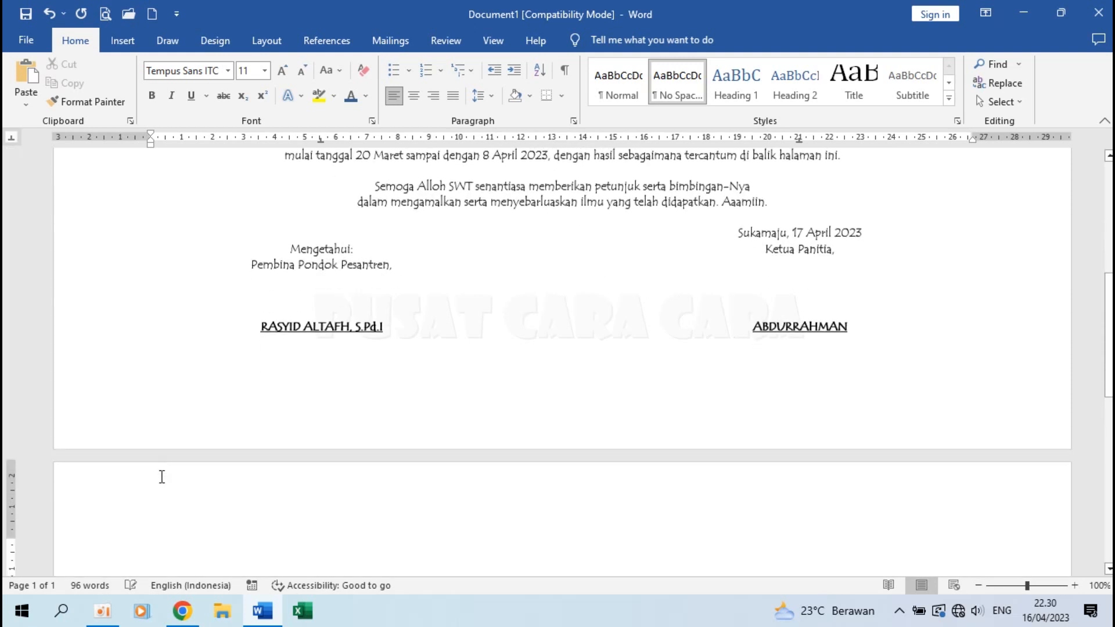
scroll(385, 457, "down", 3)
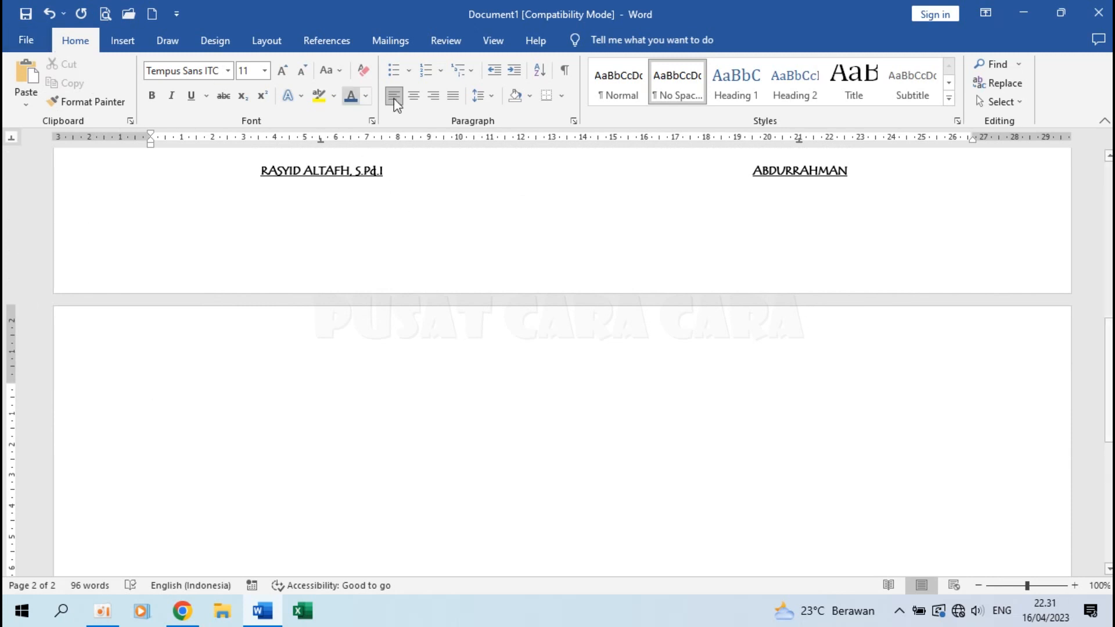
Type a centred 'Daftar Nilai' line on page 2 and select it.
left_click(415, 96)
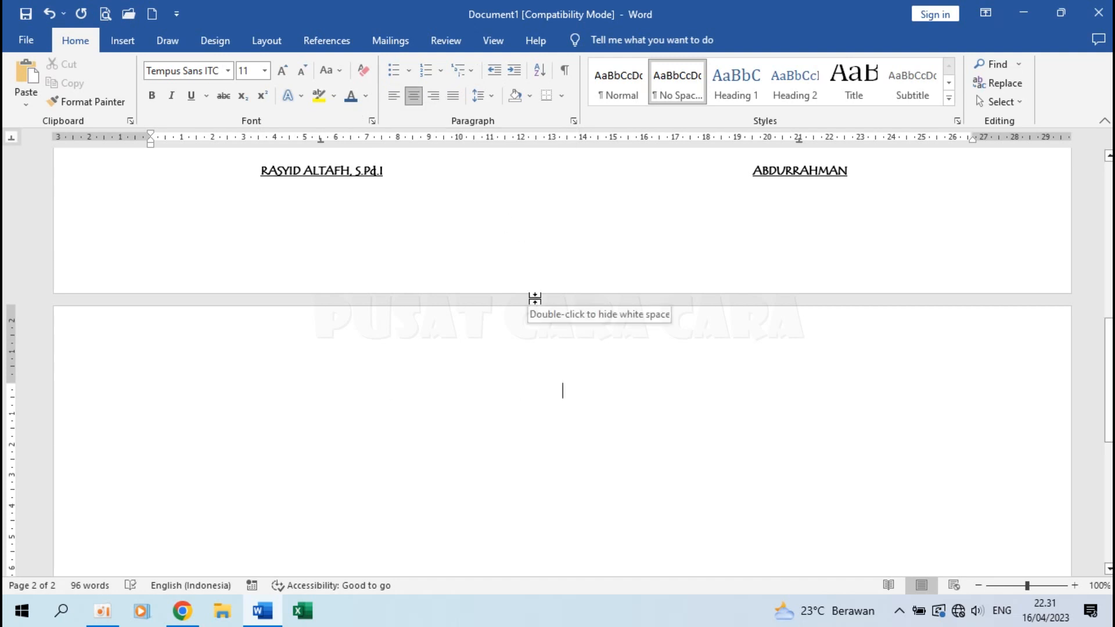
key("Return")
key("Return")
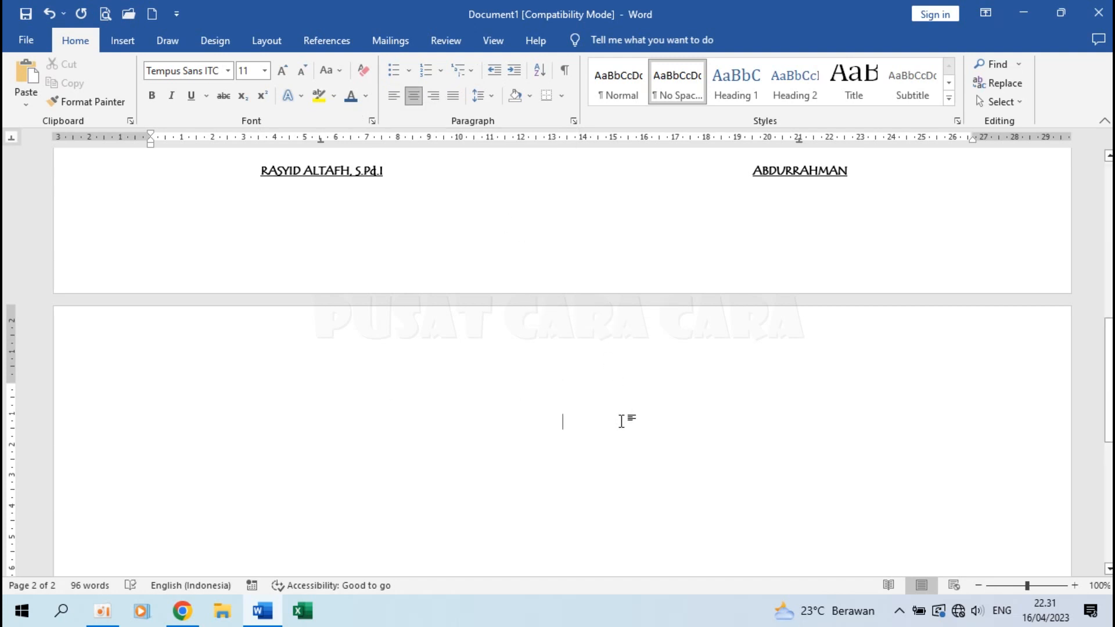
type("dAFTAR Nilai")
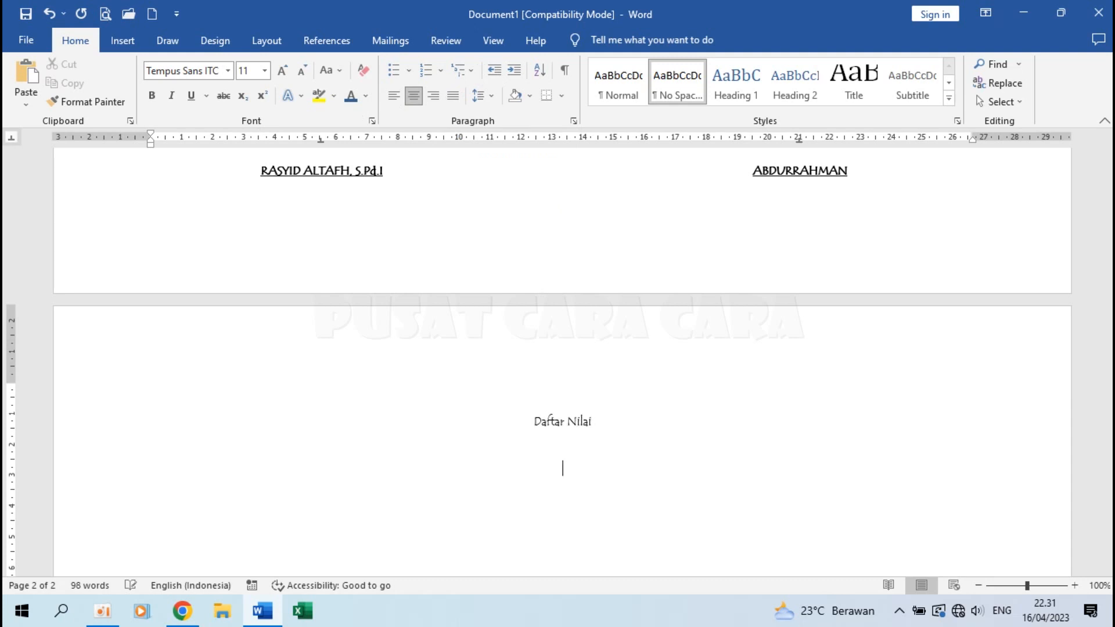
scroll(794, 534, "up", 2)
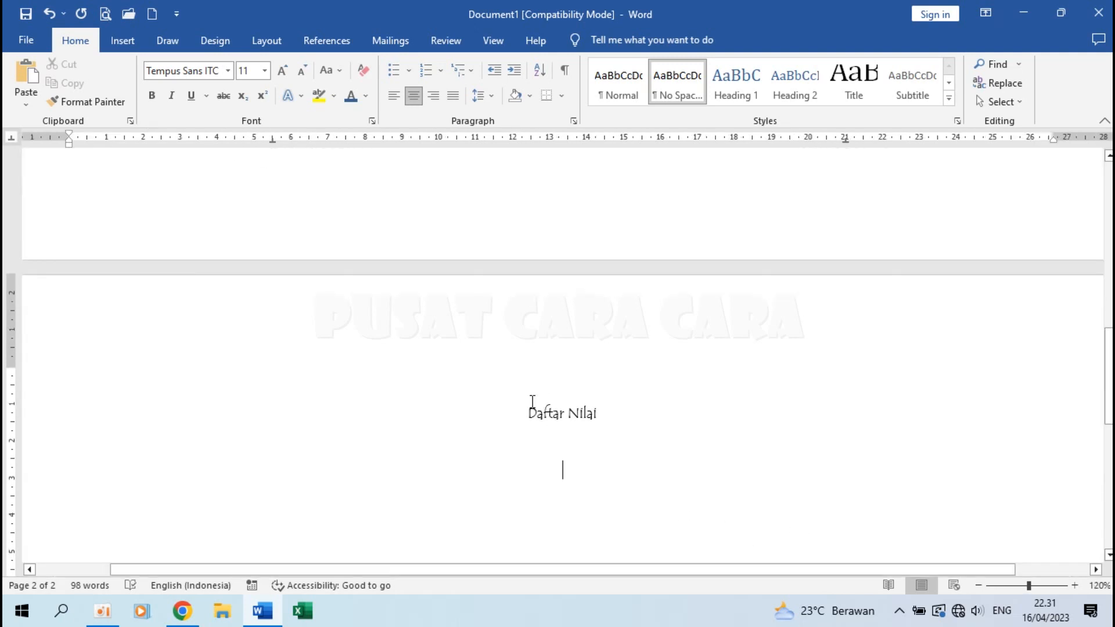
left_click_drag(526, 411, 614, 413)
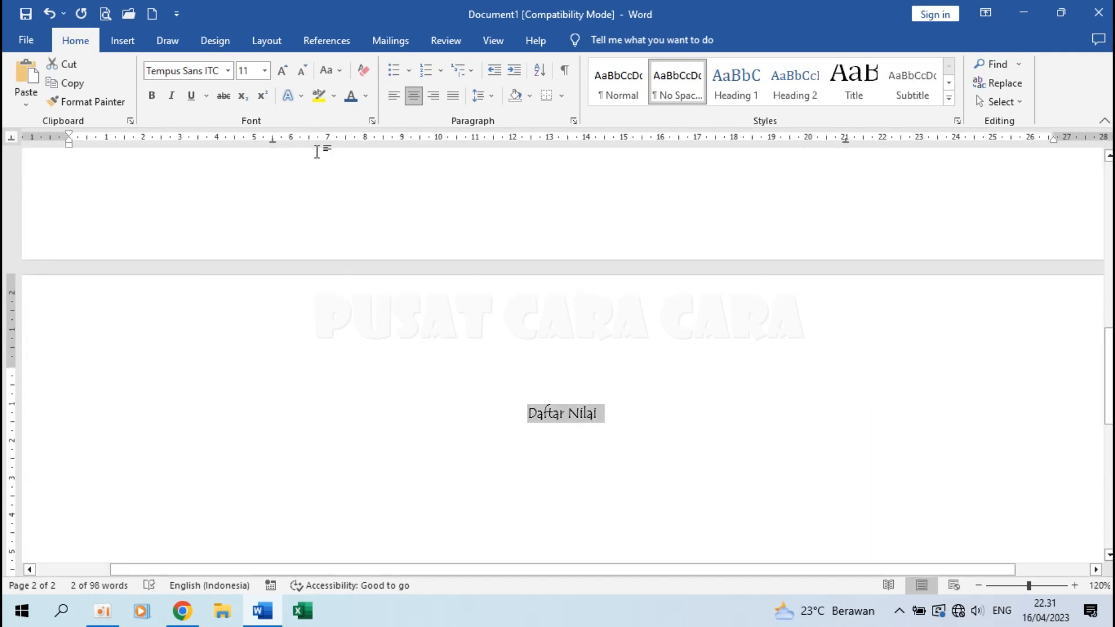
Set the selected Daftar Nilai heading to Broadway at 28 pt.
left_click(228, 70)
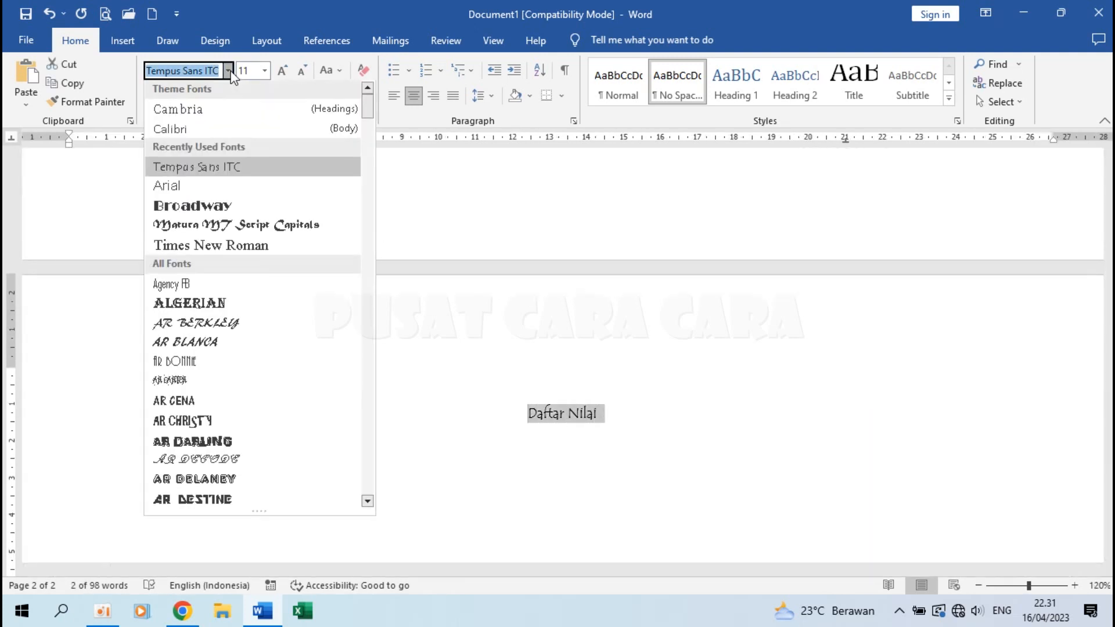
left_click(231, 207)
left_click(264, 72)
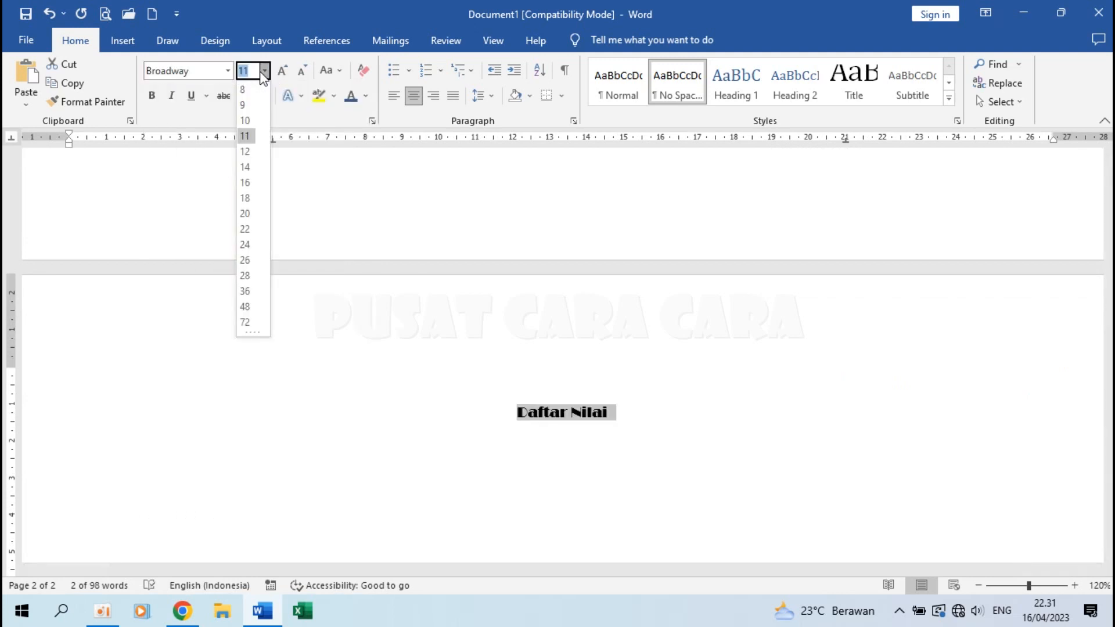
left_click(251, 271)
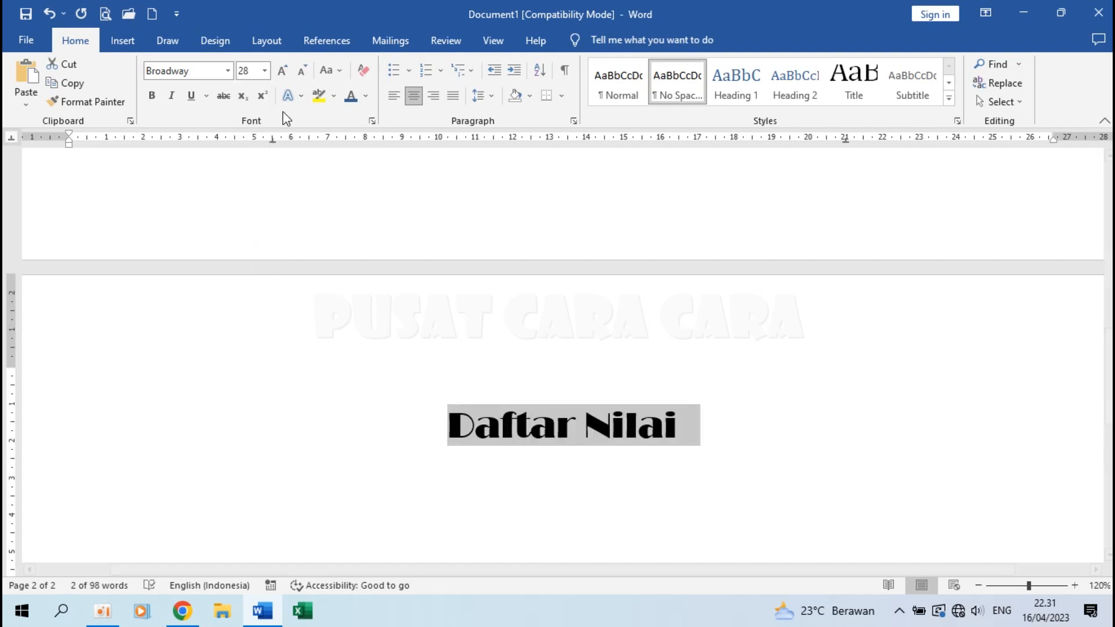
Underline 'Daftar Nilai' and colour it blue, then scroll back up to page 1.
left_click(191, 96)
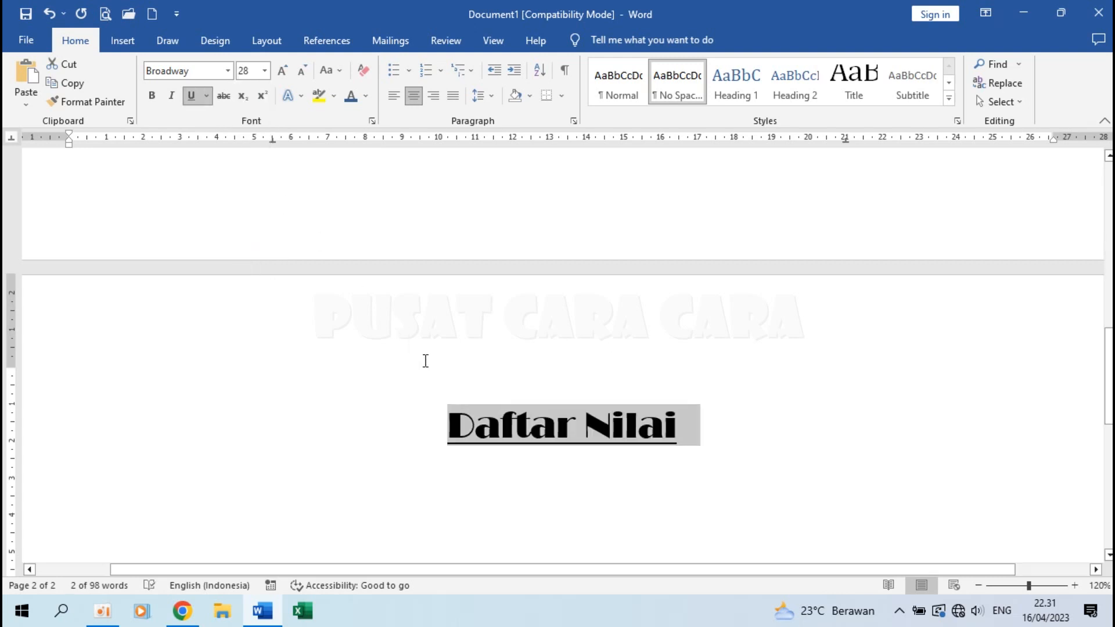
left_click(352, 102)
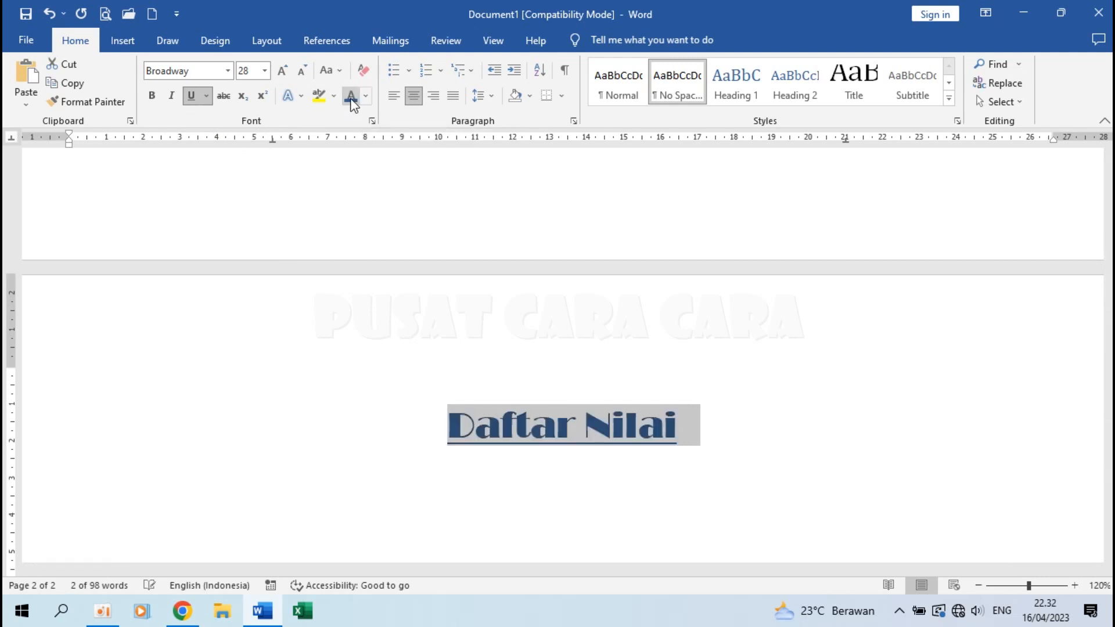
left_click(566, 391)
left_click(695, 434)
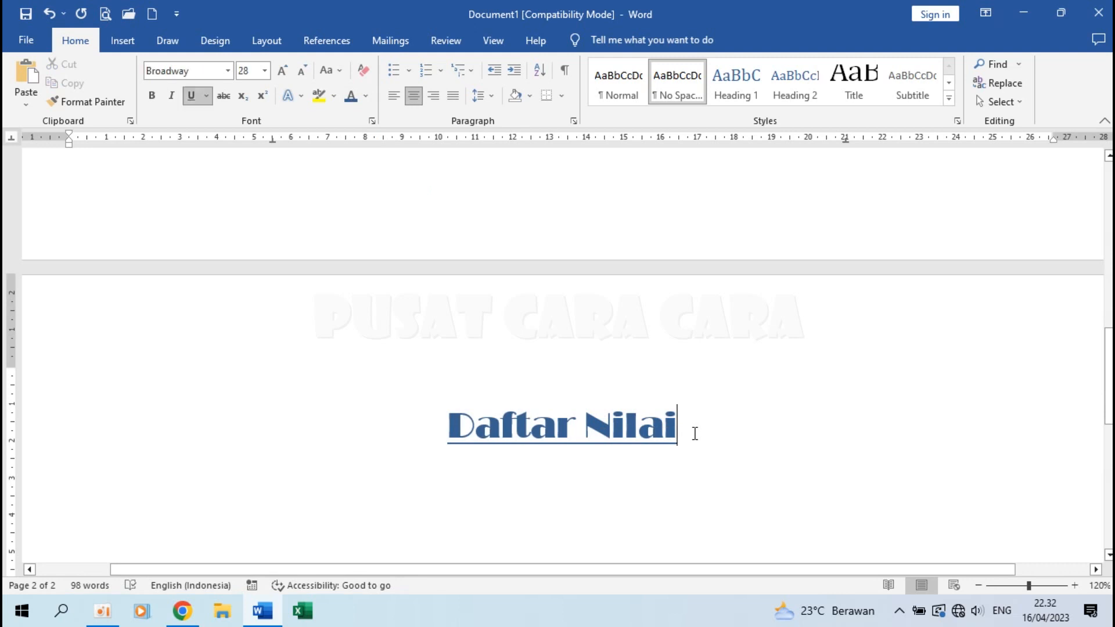
scroll(694, 434, "down", 2)
left_click(563, 390)
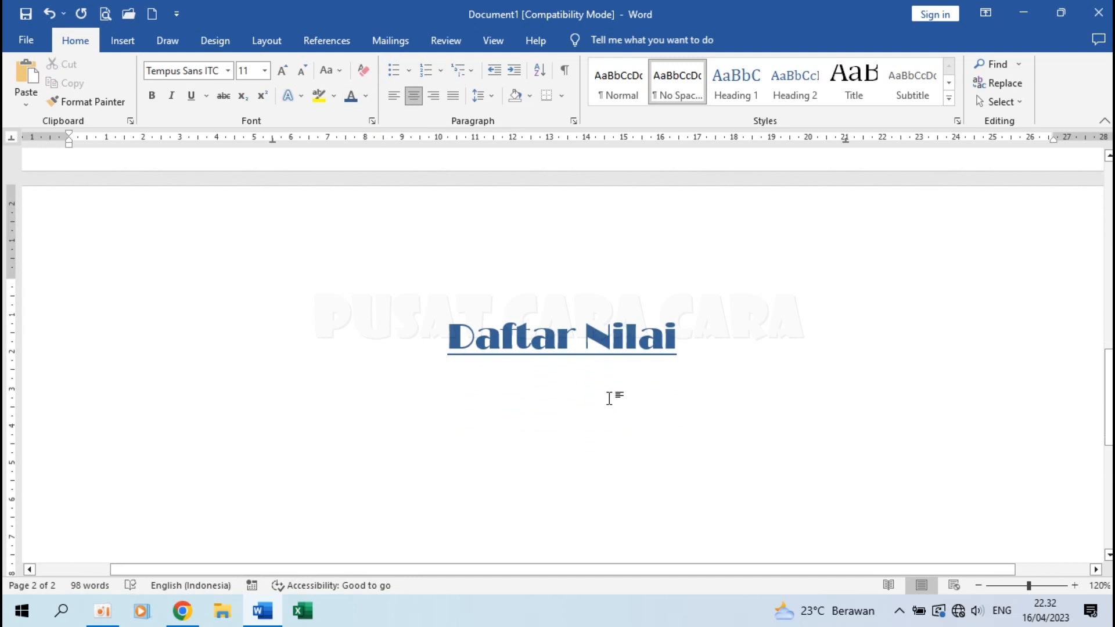
key("ctrl+z")
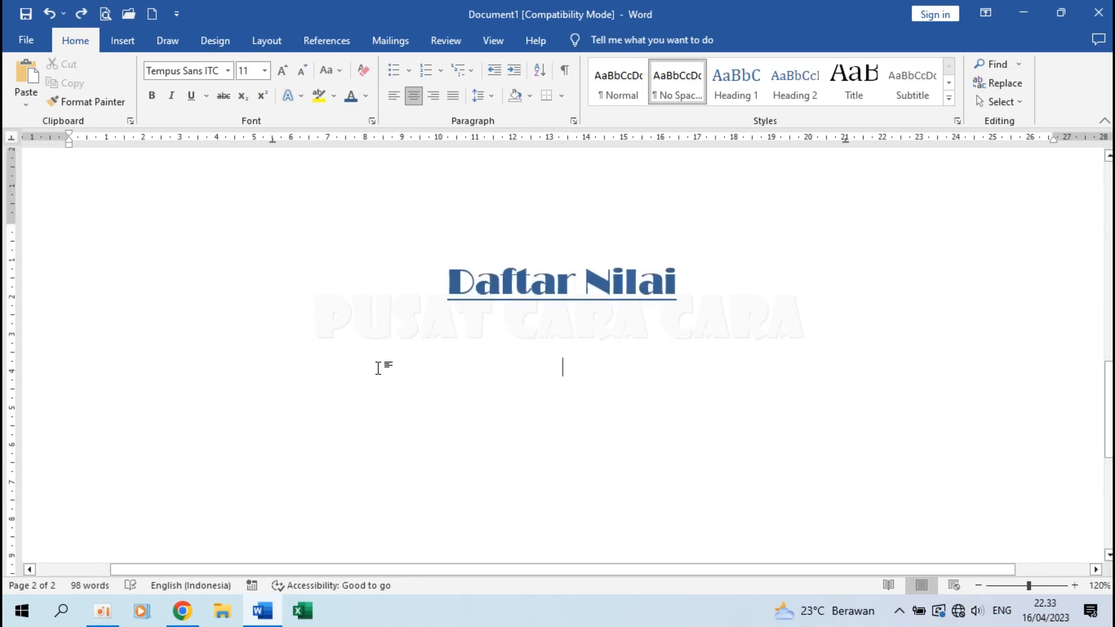
scroll(503, 423, "up", 6)
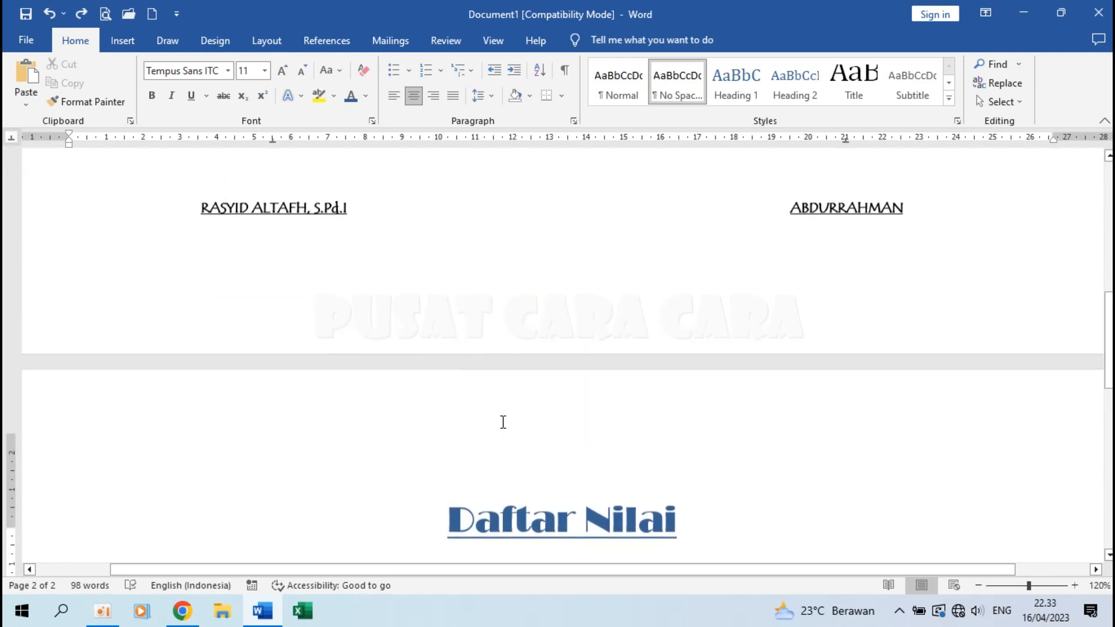
scroll(502, 422, "up", 6)
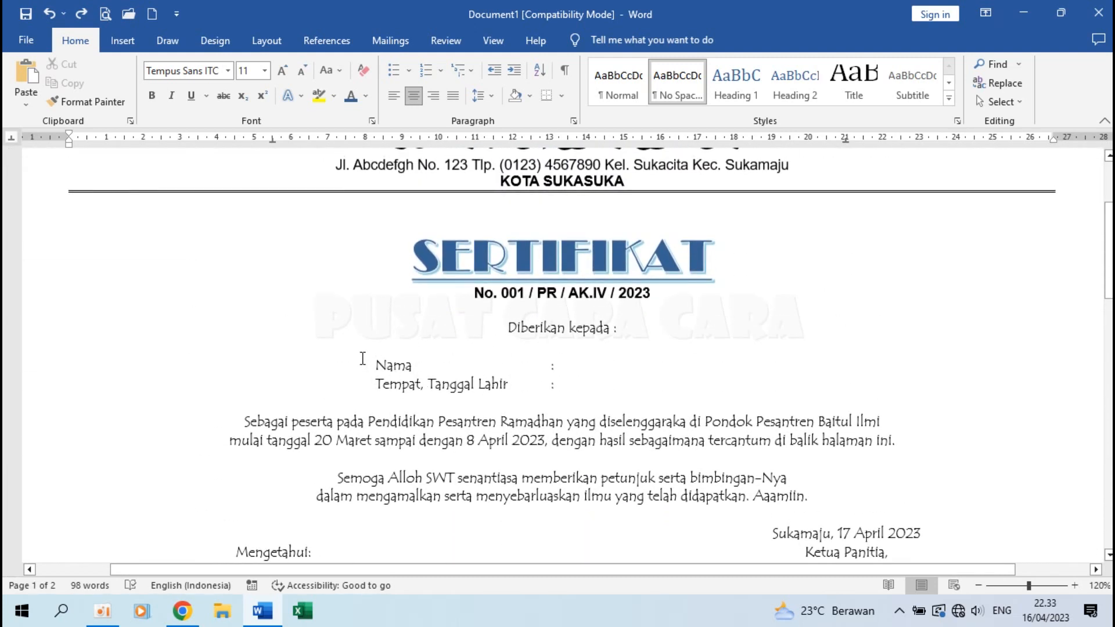
Select the certificate text from 'Diberikan kepada :' to the signature names and make it 12 pt.
left_click_drag(374, 362, 640, 393)
left_click(641, 392)
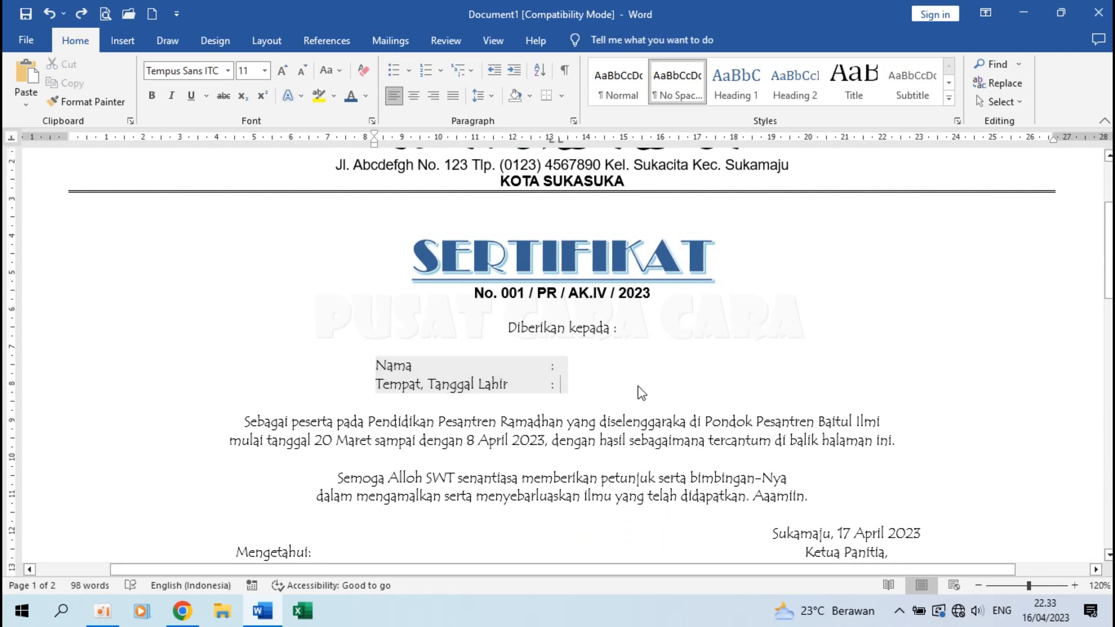
left_click(512, 326)
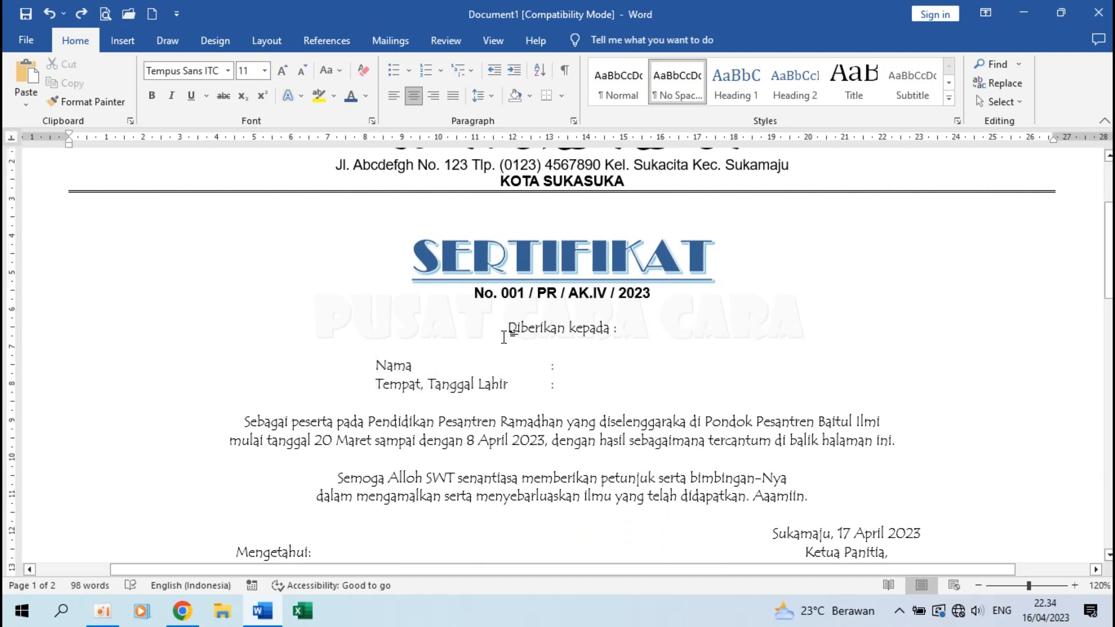
left_click_drag(507, 329, 568, 347)
mouse_move(667, 380)
left_mouse_down()
mouse_move(749, 557)
mouse_move(752, 507)
mouse_move(706, 291)
mouse_move(902, 186)
mouse_move(736, 148)
mouse_move(802, 262)
mouse_move(979, 352)
left_mouse_up()
left_click_drag(1025, 355, 556, 244)
scroll(815, 420, "down", 4)
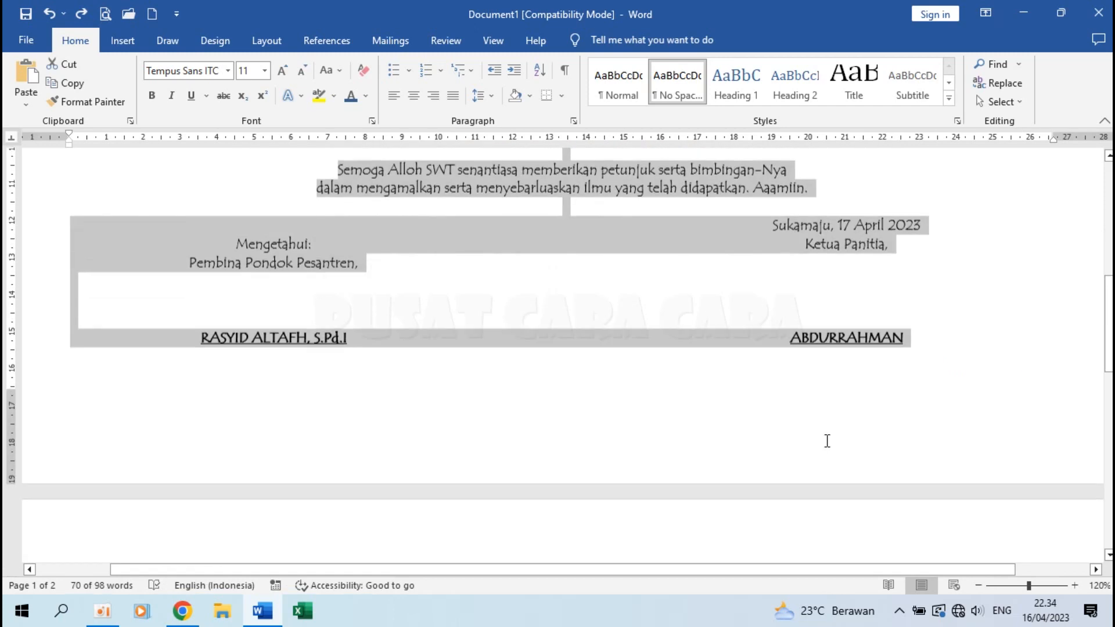
scroll(615, 356, "up", 4)
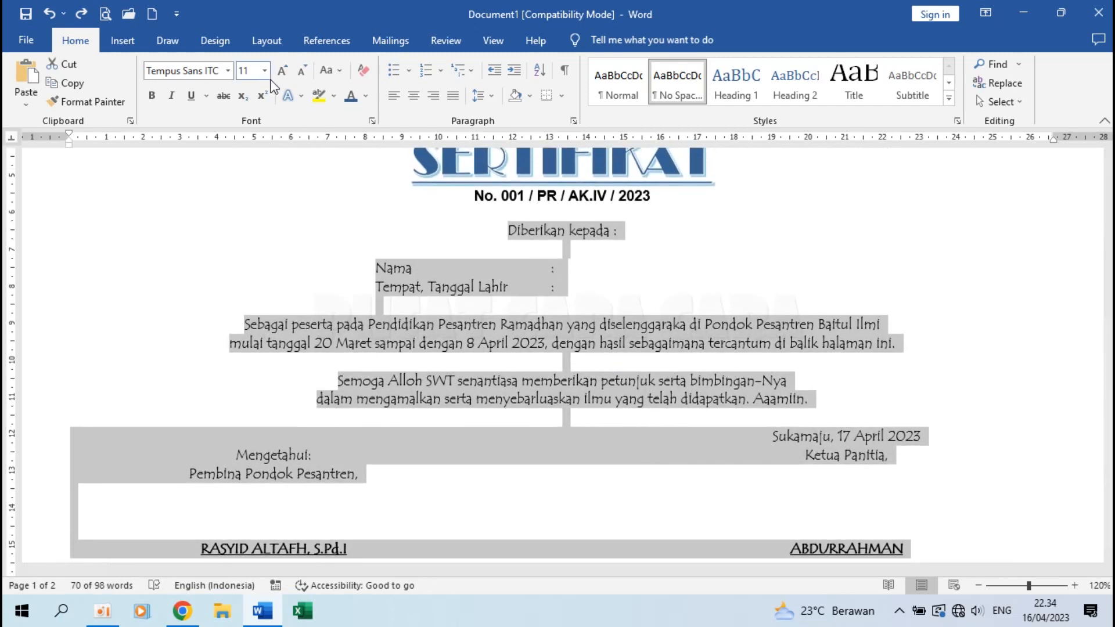
left_click(265, 70)
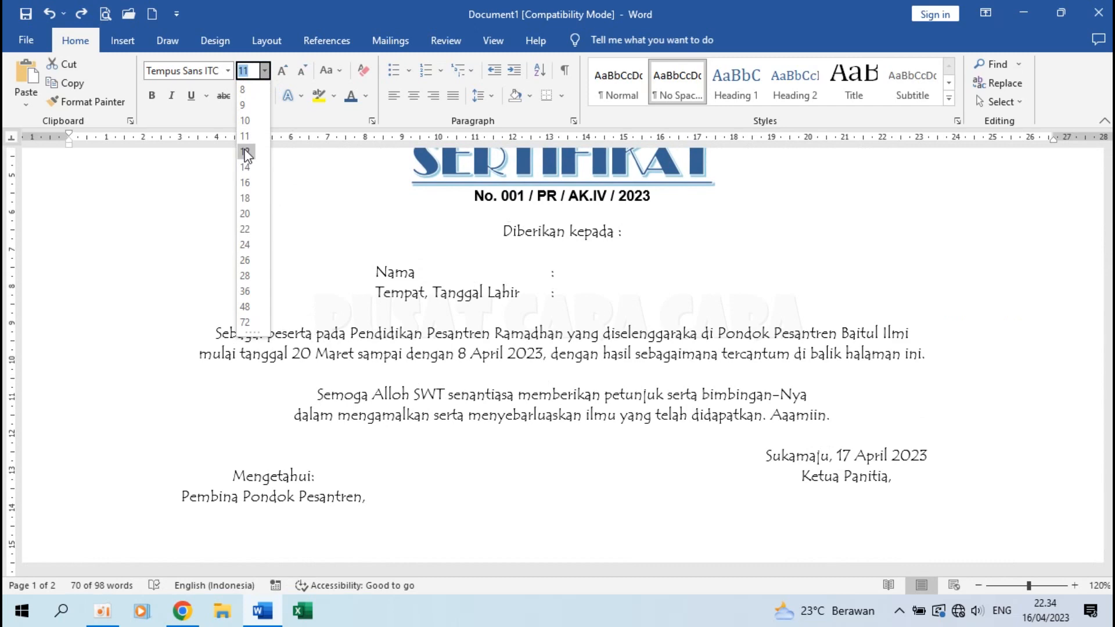
left_click(245, 153)
left_click(572, 381)
scroll(521, 402, "down", 15)
scroll(523, 402, "up", 15)
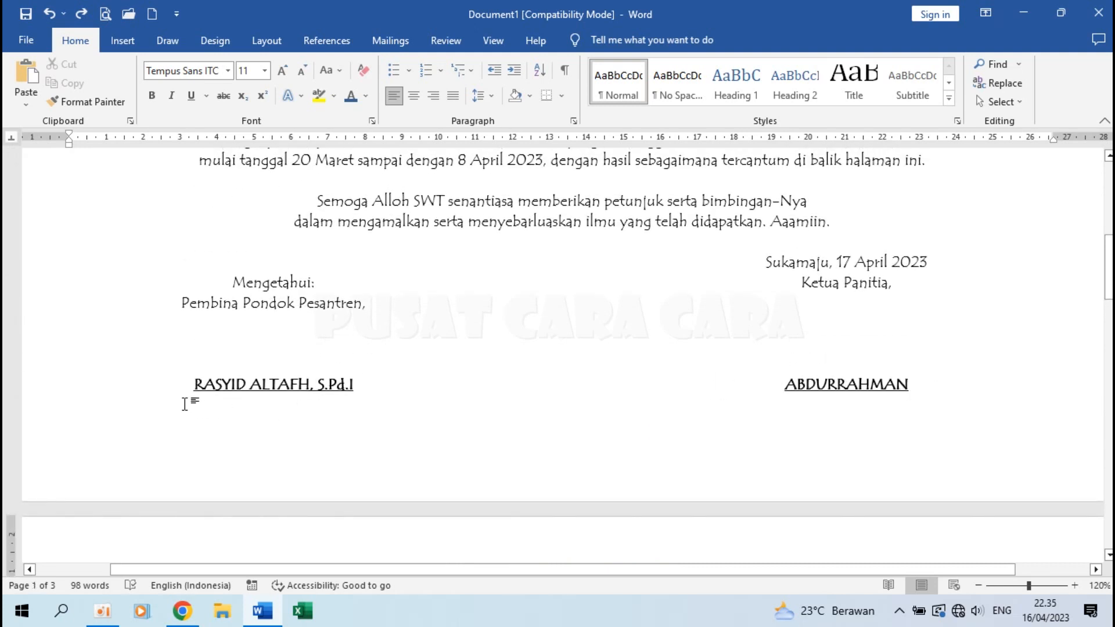
Delete the extra blank page after ABDURRAHMAN so Daftar Nilai heads page 2.
left_click(179, 402)
left_click(261, 398)
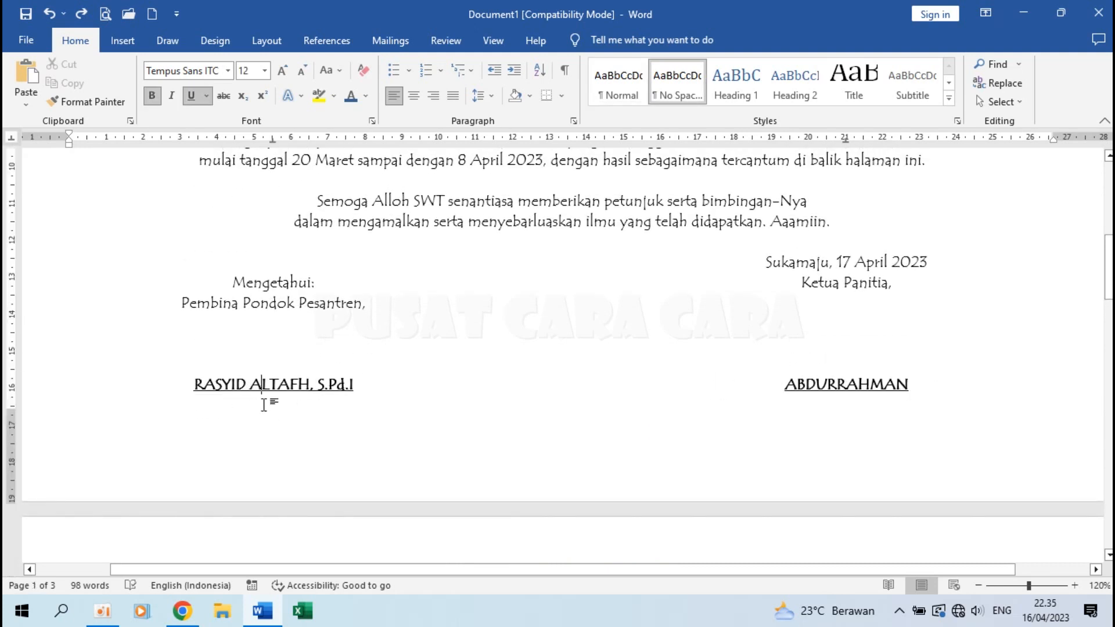
left_click(925, 384)
key("Delete")
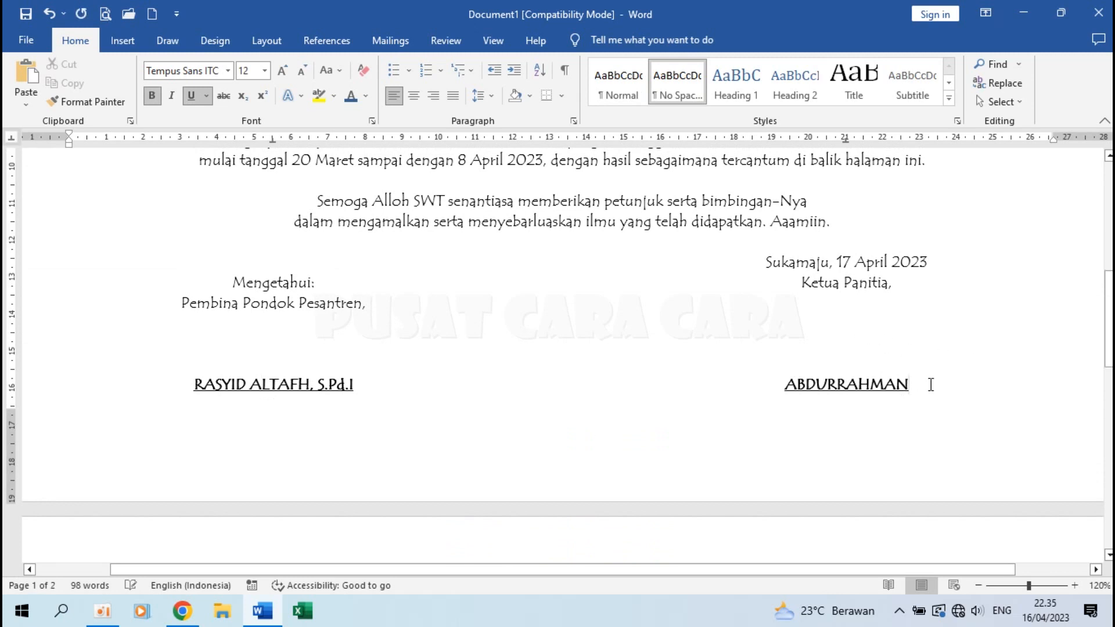
key("Delete")
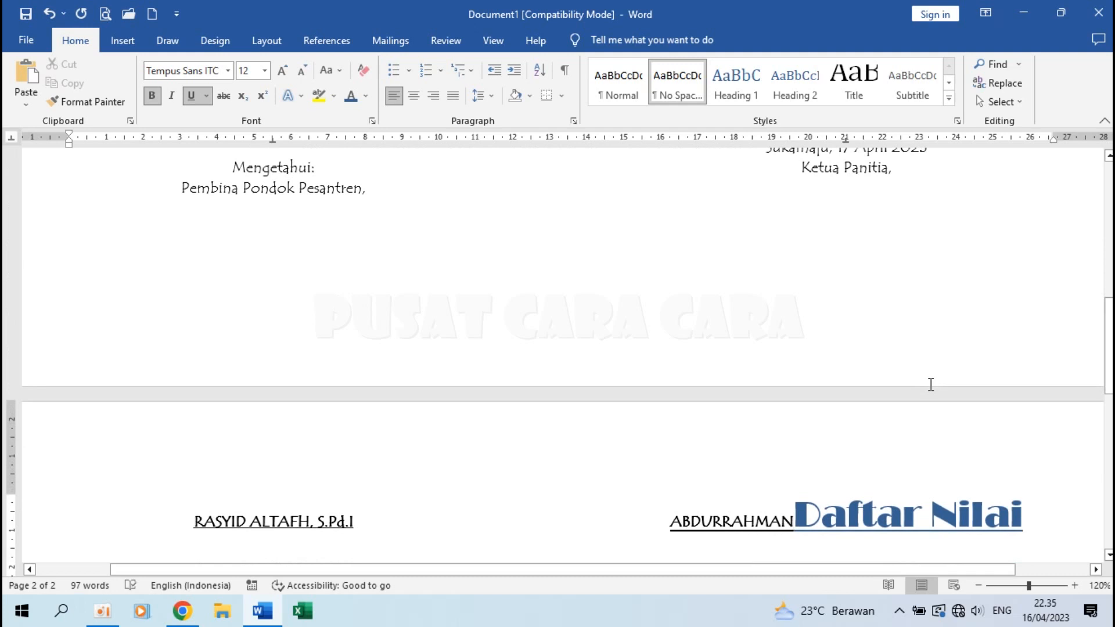
key("ctrl+z")
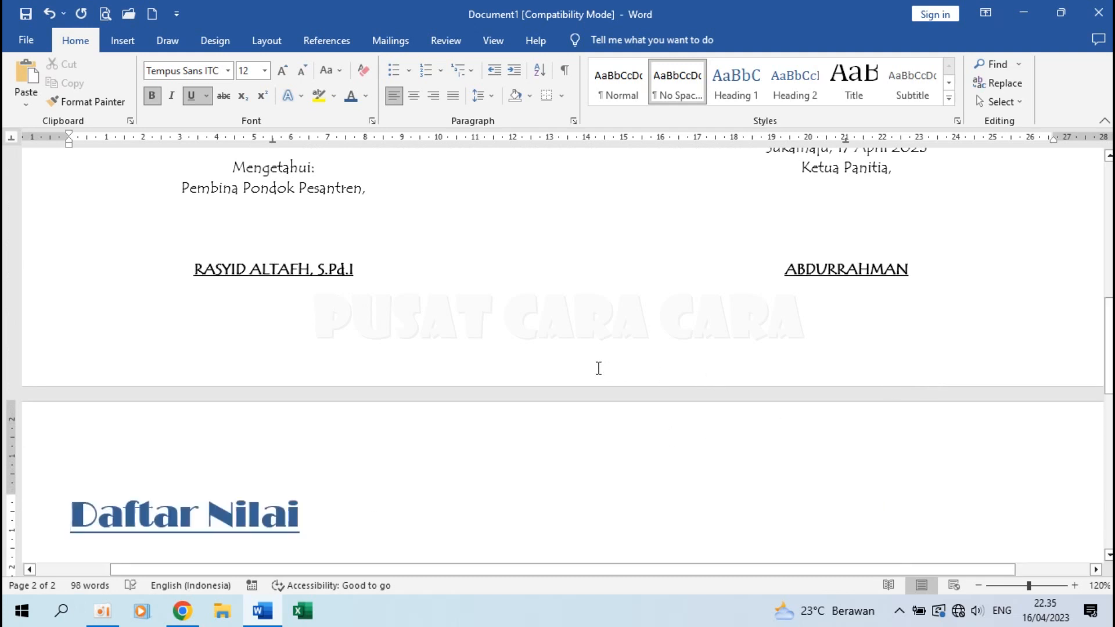
key("Return")
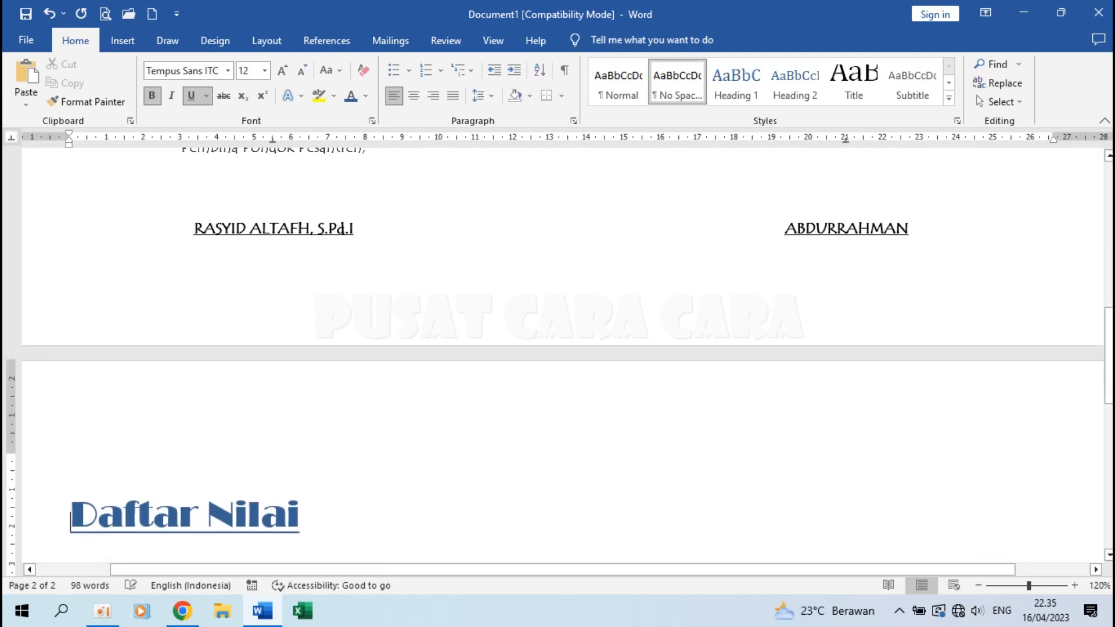
Centre the Daftar Nilai heading and select the Nama and Tempat, Tanggal Lahir lines.
left_click(414, 96)
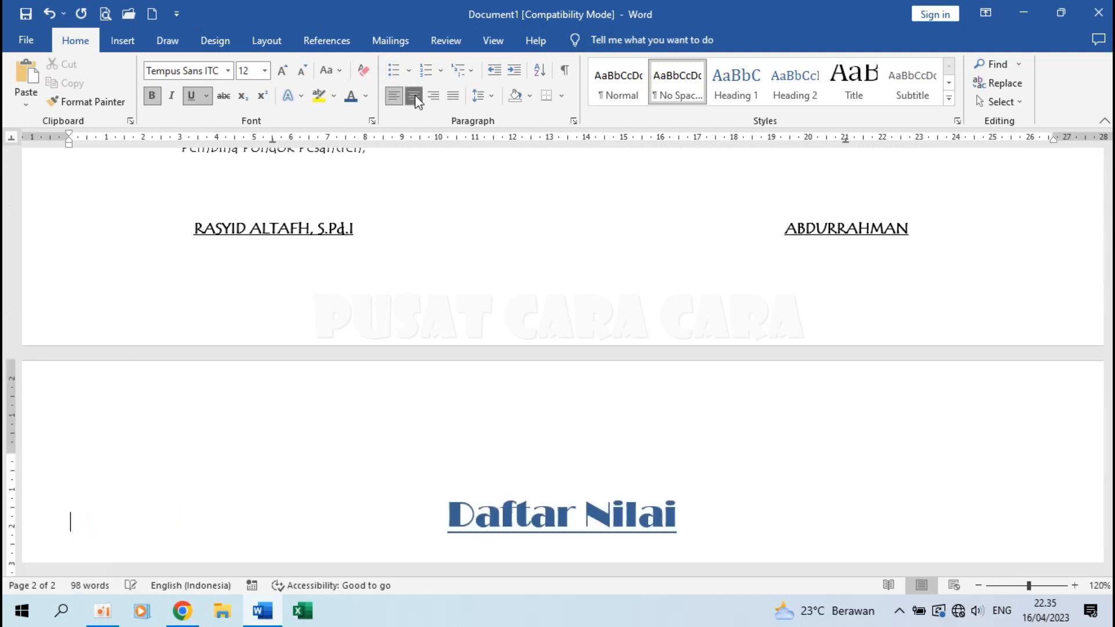
left_click(603, 436)
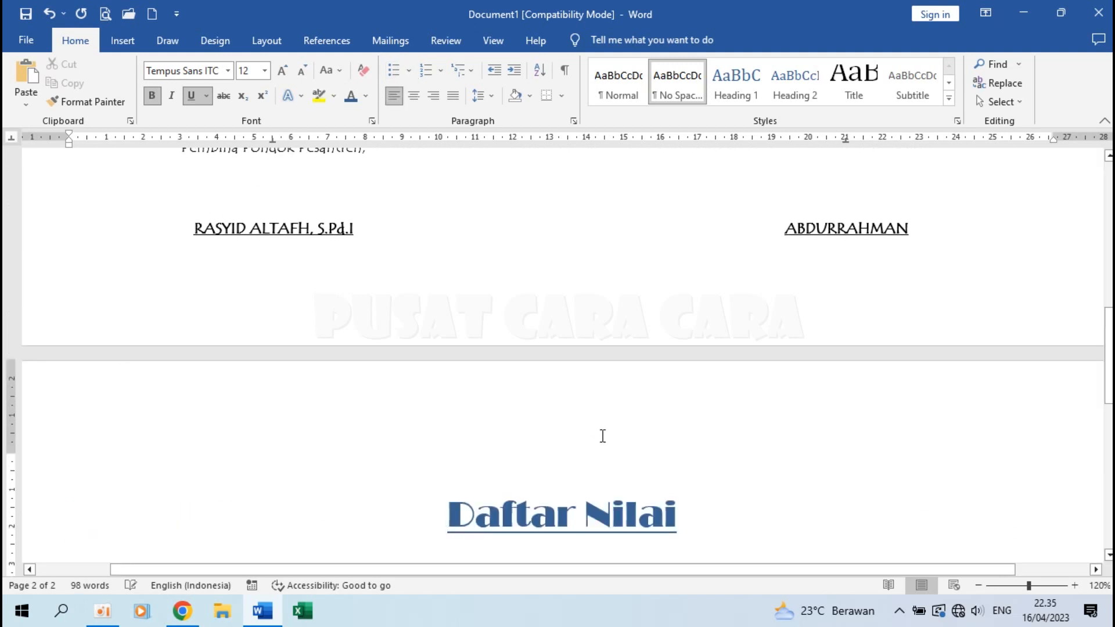
left_click(677, 517)
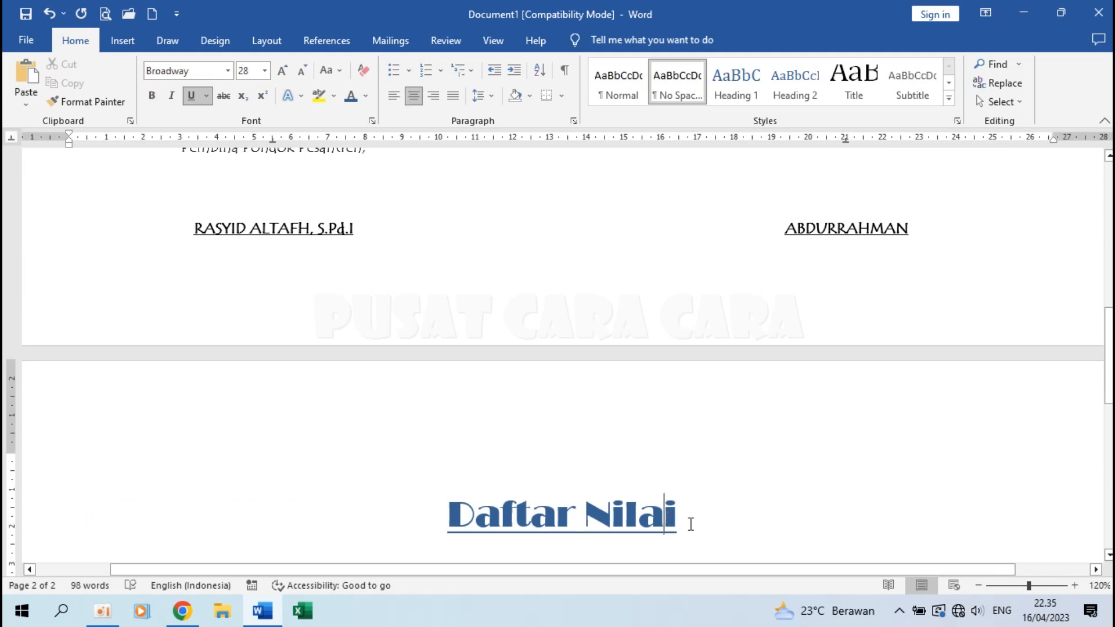
scroll(590, 525, "down", 3)
scroll(491, 390, "up", 12)
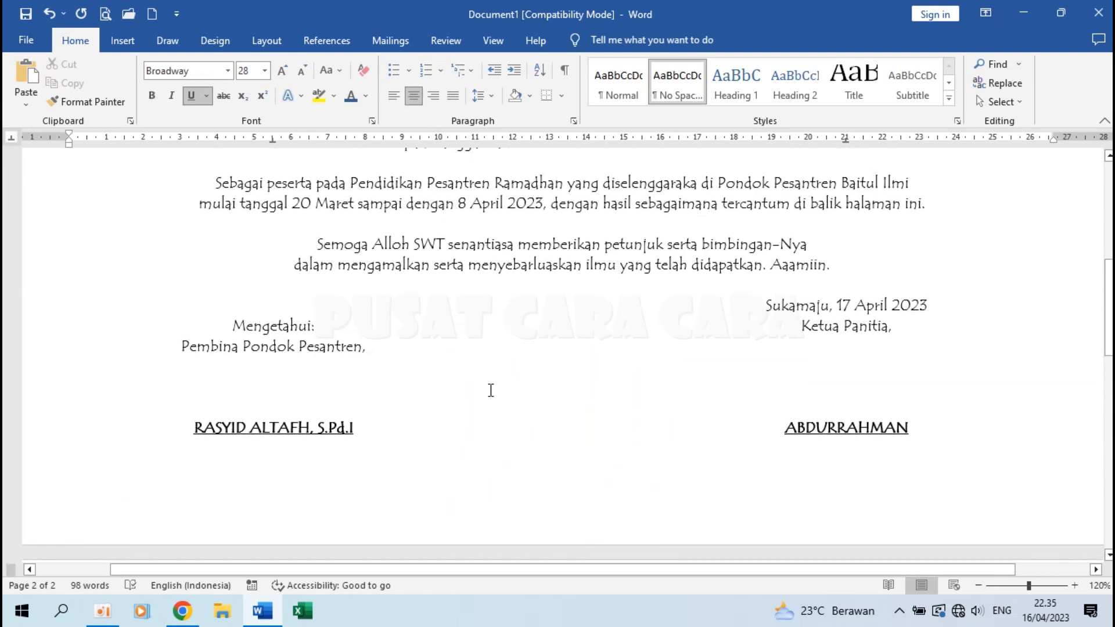
left_click_drag(369, 392, 645, 410)
key("ctrl+c")
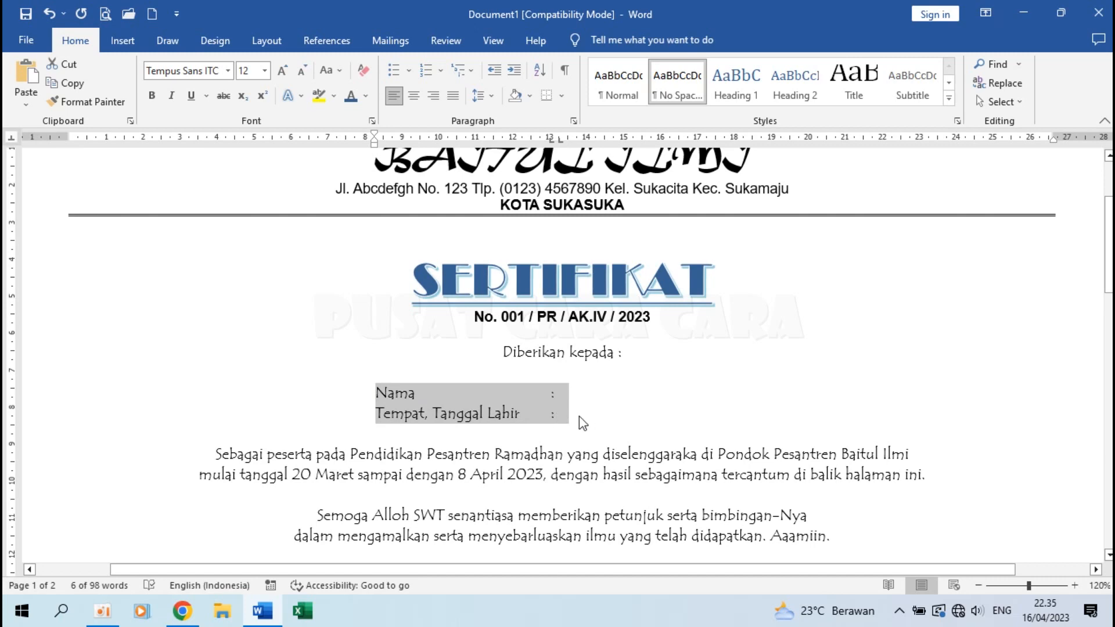
Paste the 'Nama :' and 'Tempat, Tanggal Lahir :' lines under the heading and add a new line.
scroll(577, 415, "down", 10)
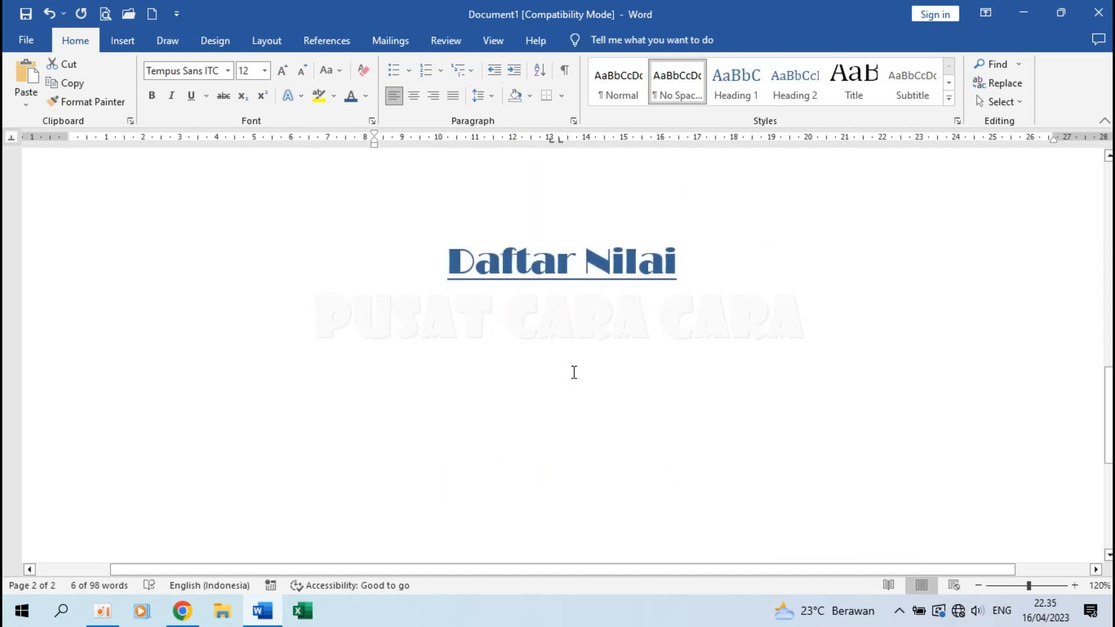
left_click(572, 374)
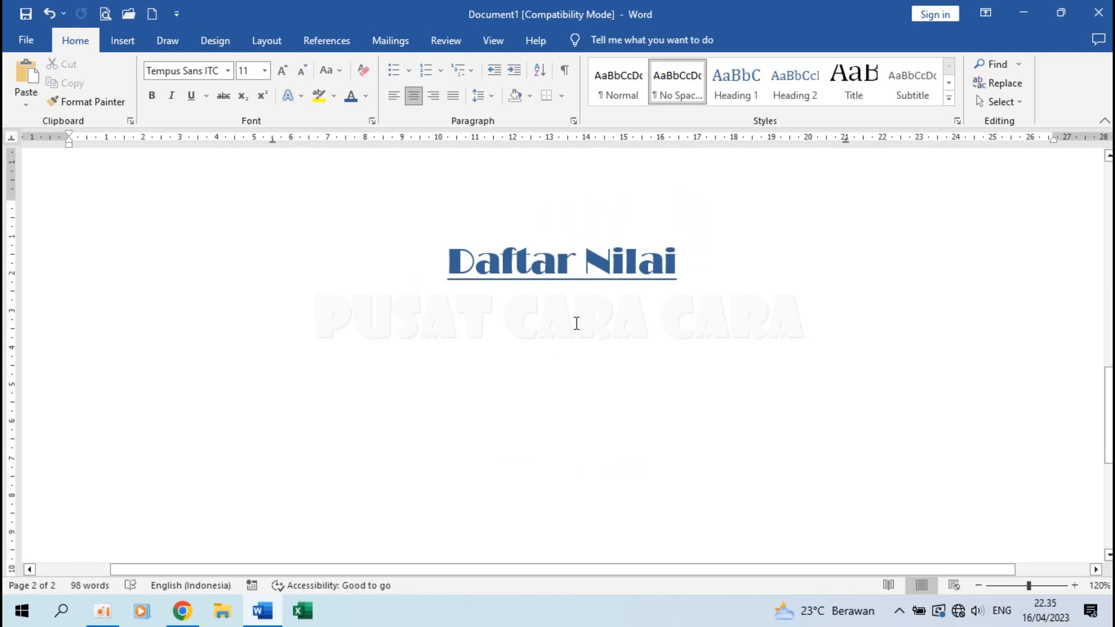
key("ctrl+v")
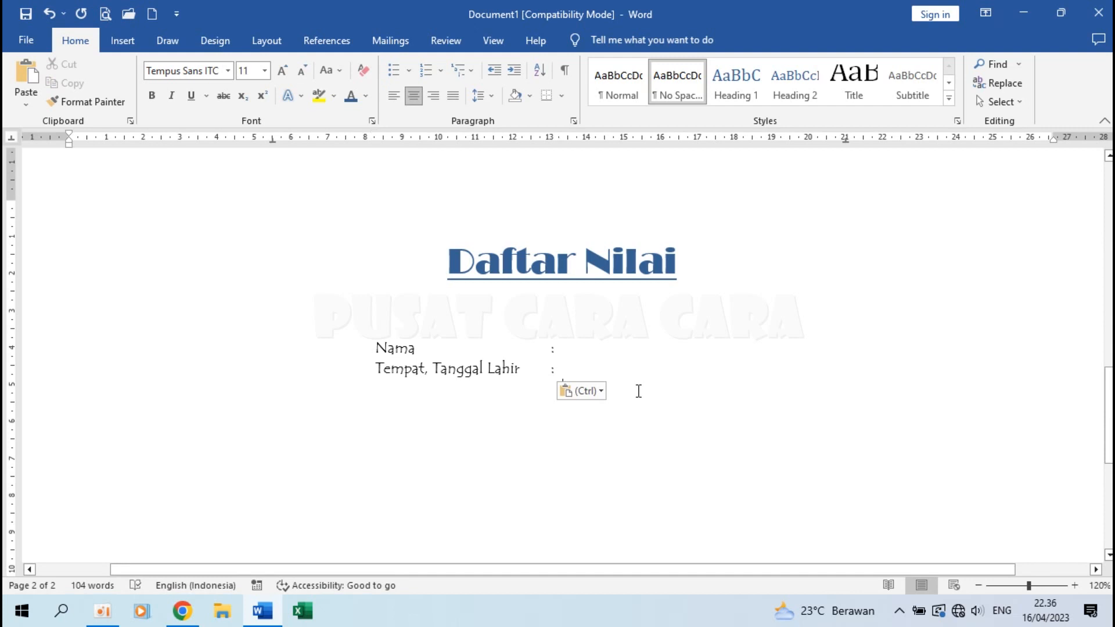
key("Return")
Insert a 3-column, 7-row table below the Nama and Tempat, Tanggal Lahir lines.
left_click(125, 42)
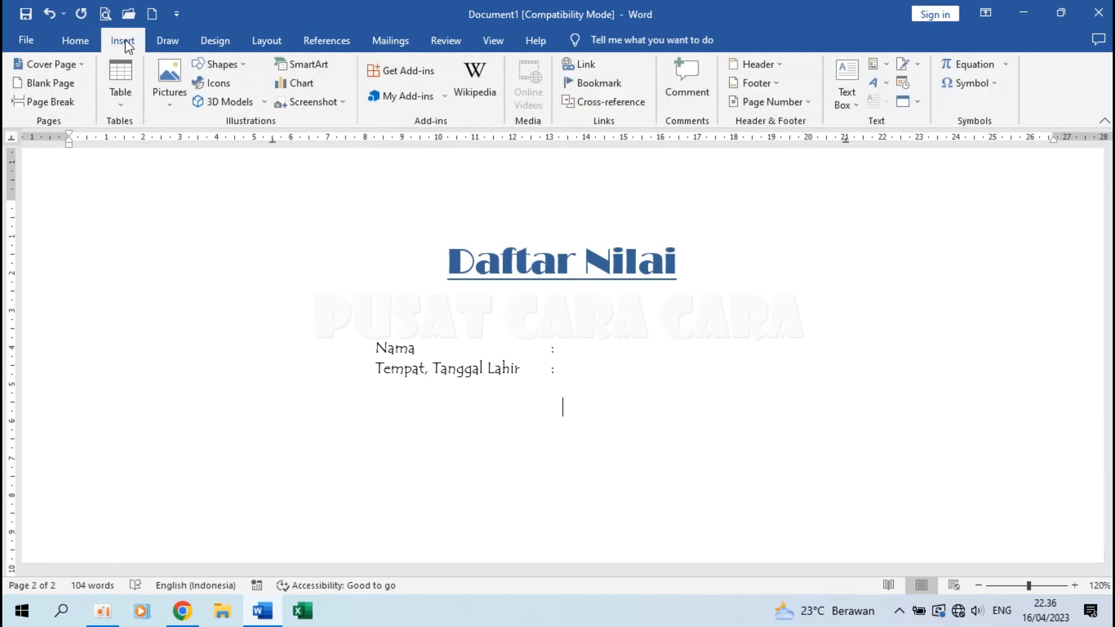
left_click(122, 88)
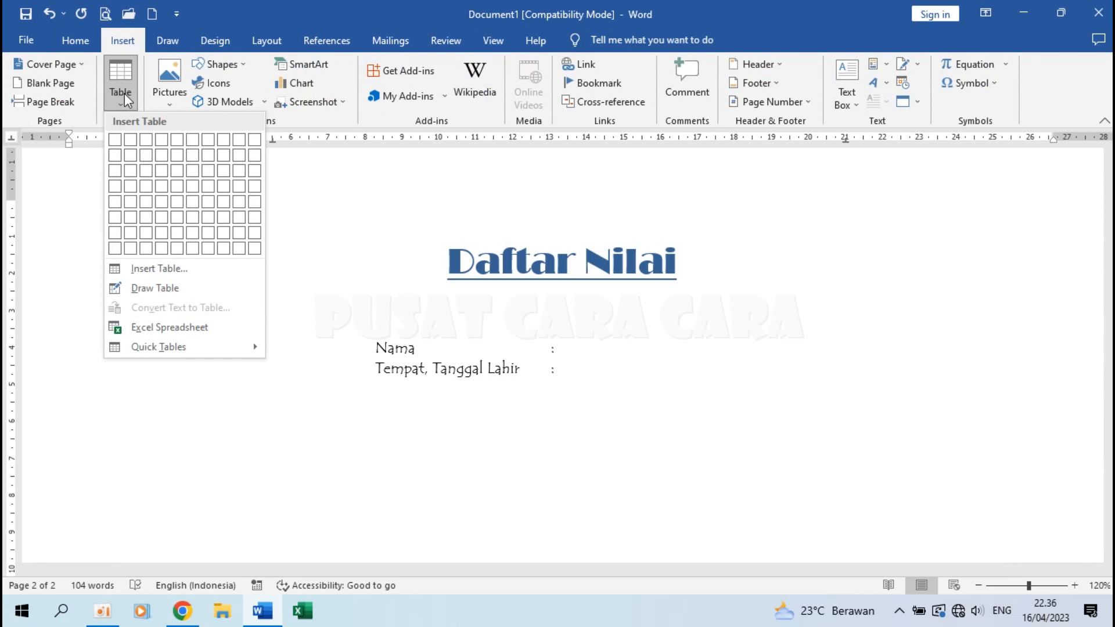
left_click(201, 274)
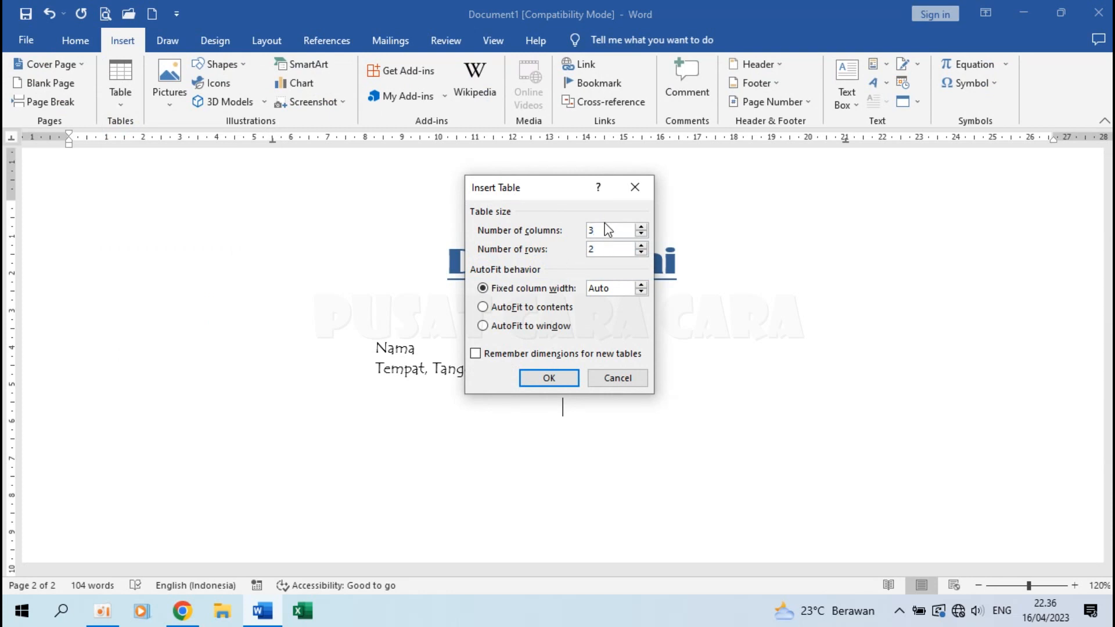
left_click_drag(610, 249, 506, 250)
left_click(549, 378)
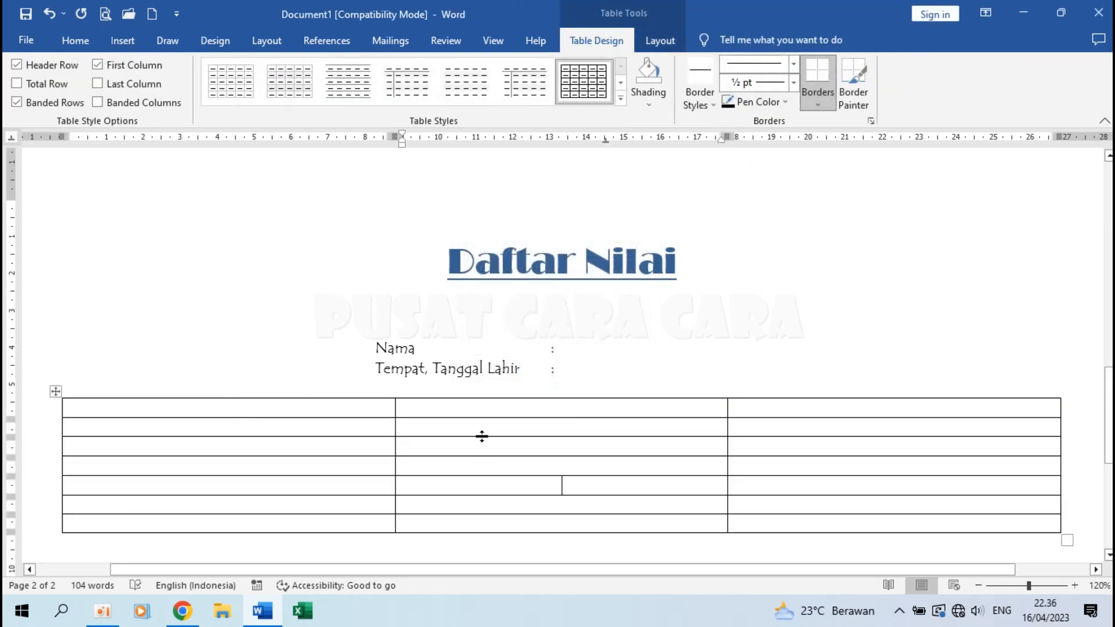
Drag the table borders for a slim first column, wide middle and narrow third column.
mouse_move(60, 411)
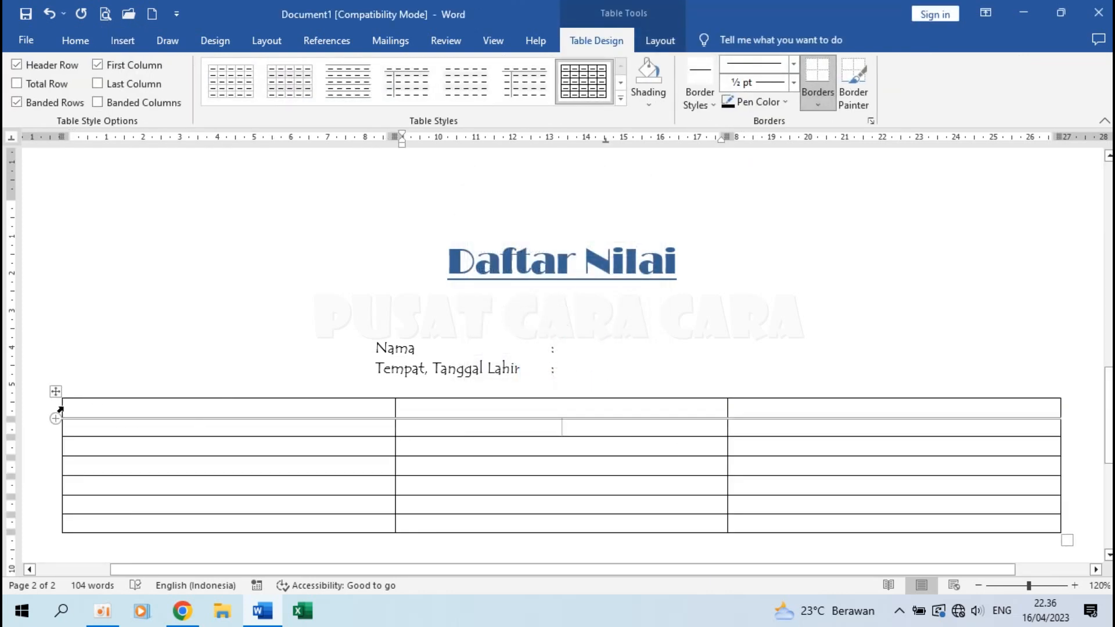
left_click_drag(61, 408, 273, 406)
left_click(397, 424)
left_click_drag(394, 411, 328, 414)
left_click_drag(725, 410, 541, 413)
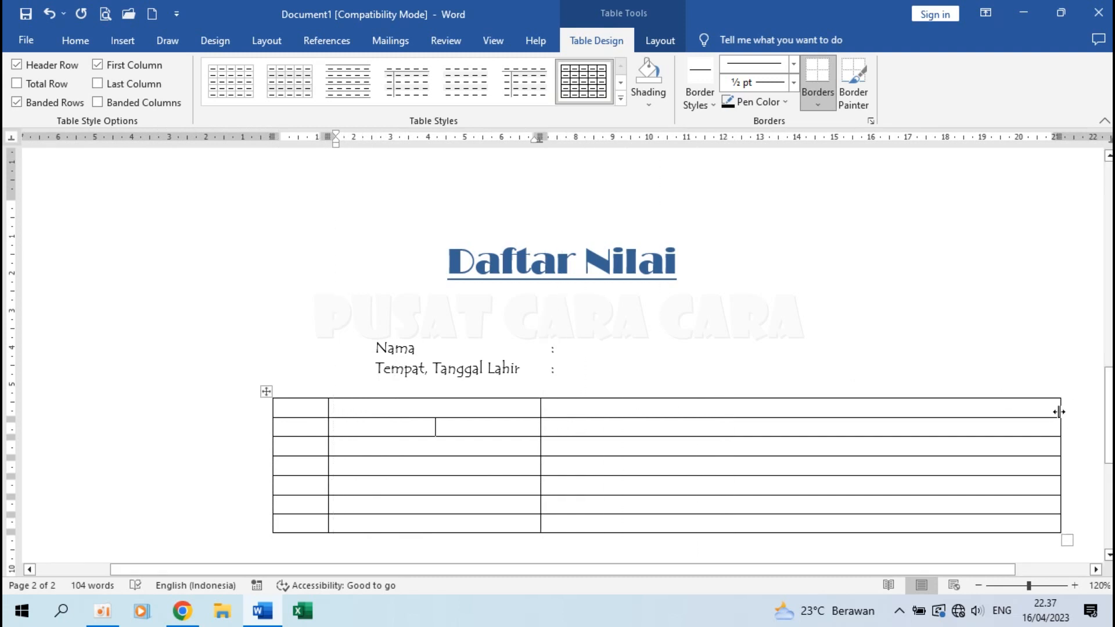
left_click_drag(1058, 411, 633, 411)
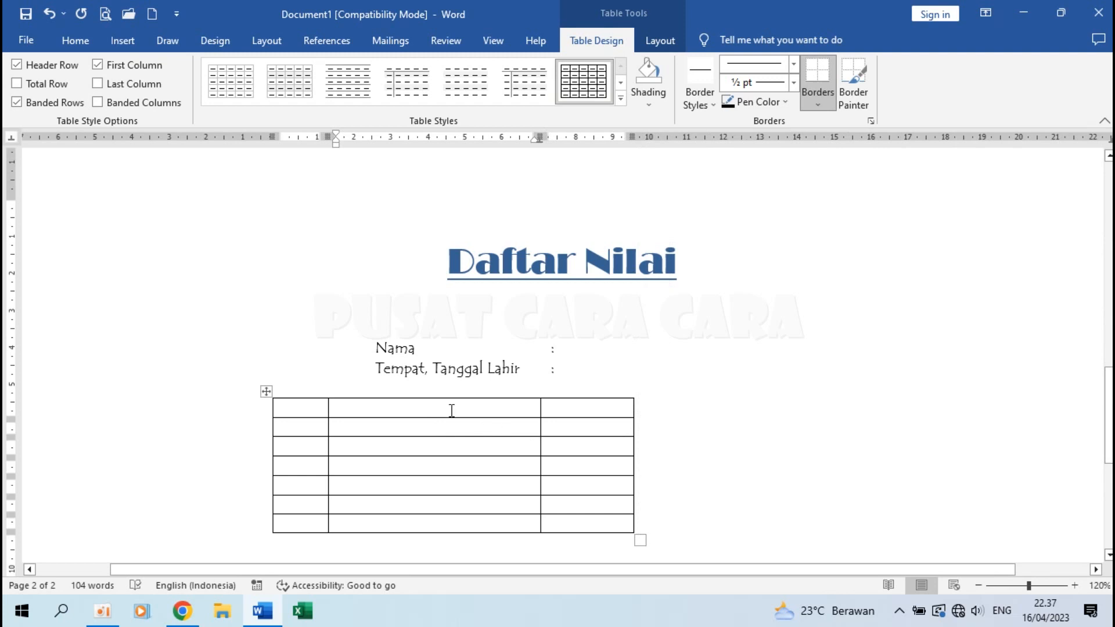
Centre the table on the page, fine-tune the first column, and select the top row.
left_click(266, 393)
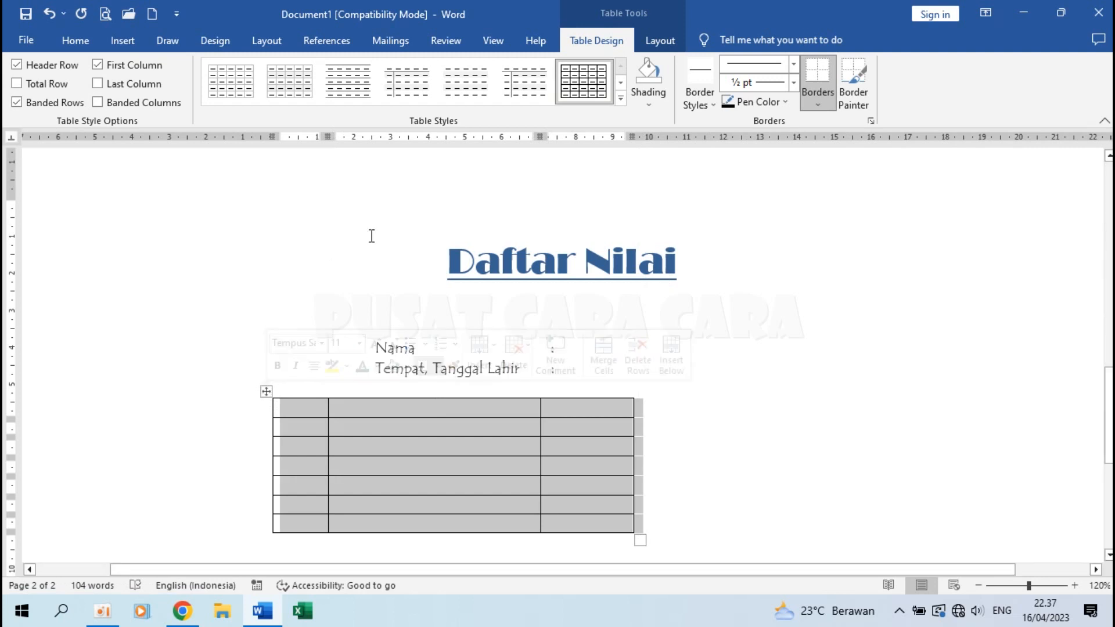
left_click(78, 42)
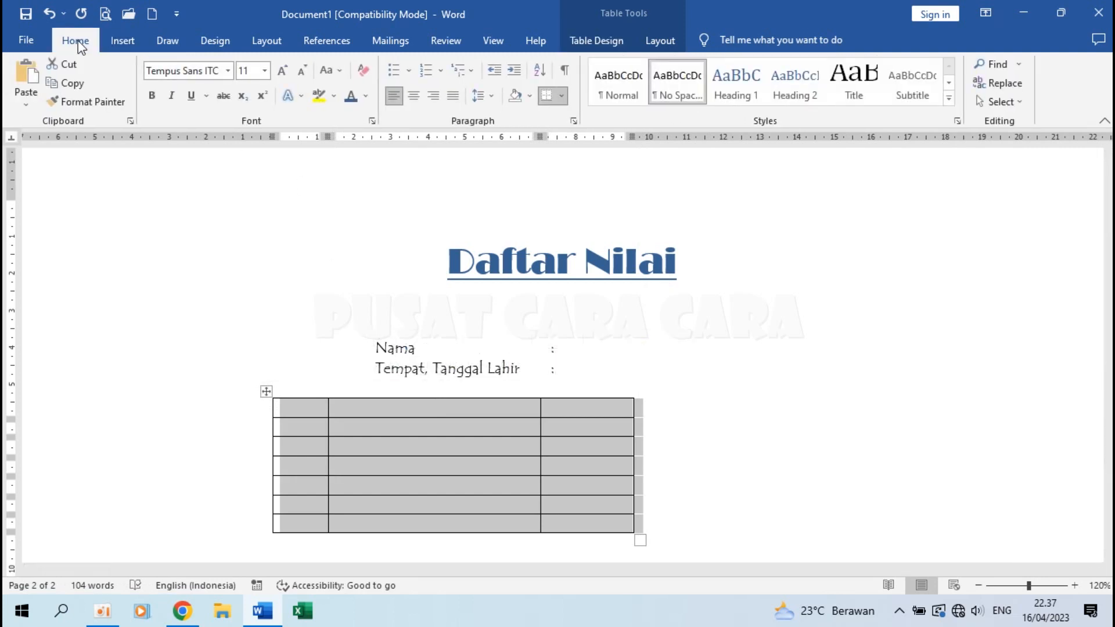
left_click(414, 97)
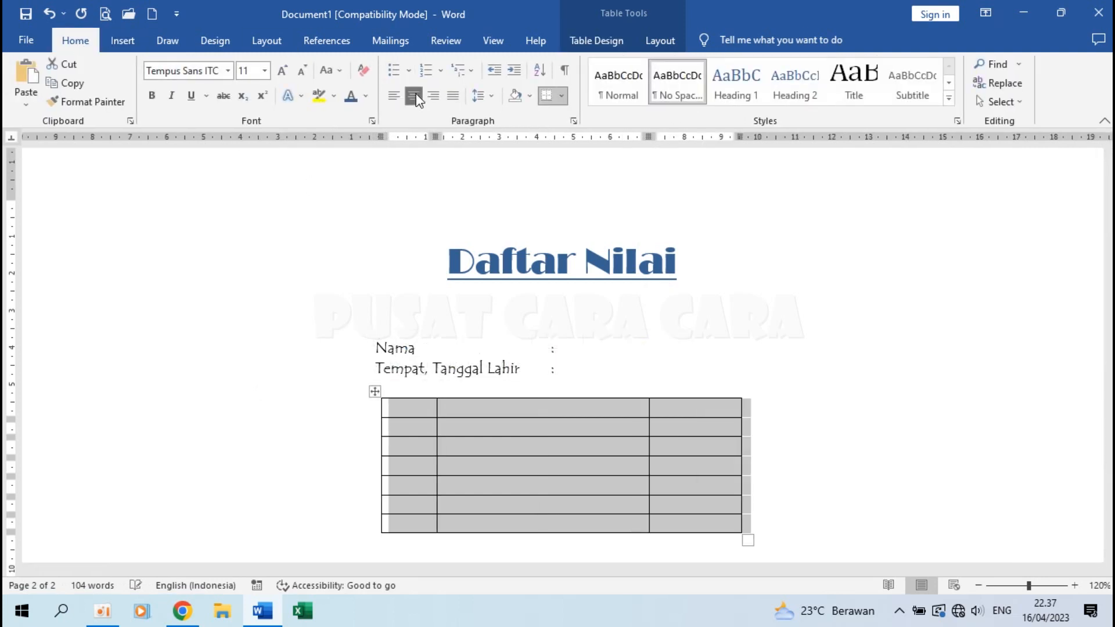
left_click(483, 421)
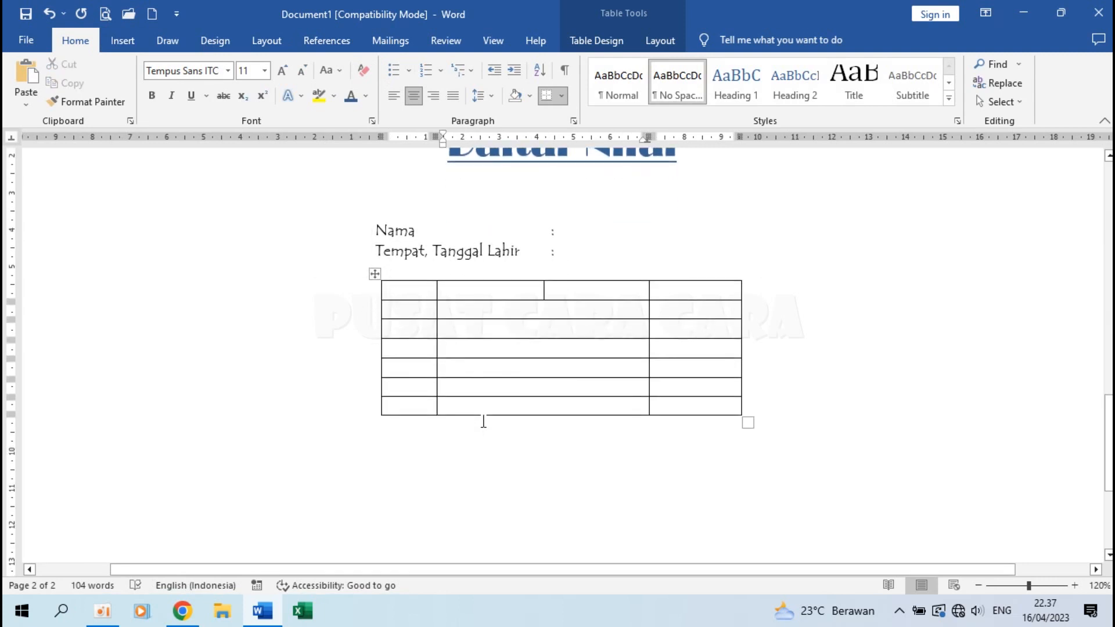
left_click_drag(380, 387, 355, 387)
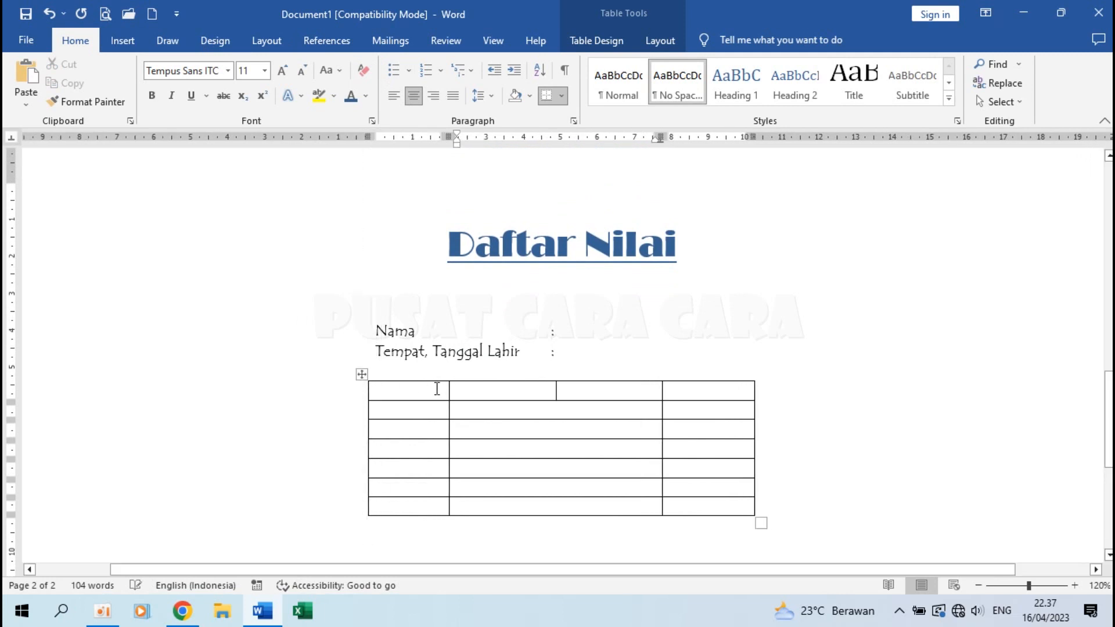
left_click_drag(448, 390, 421, 390)
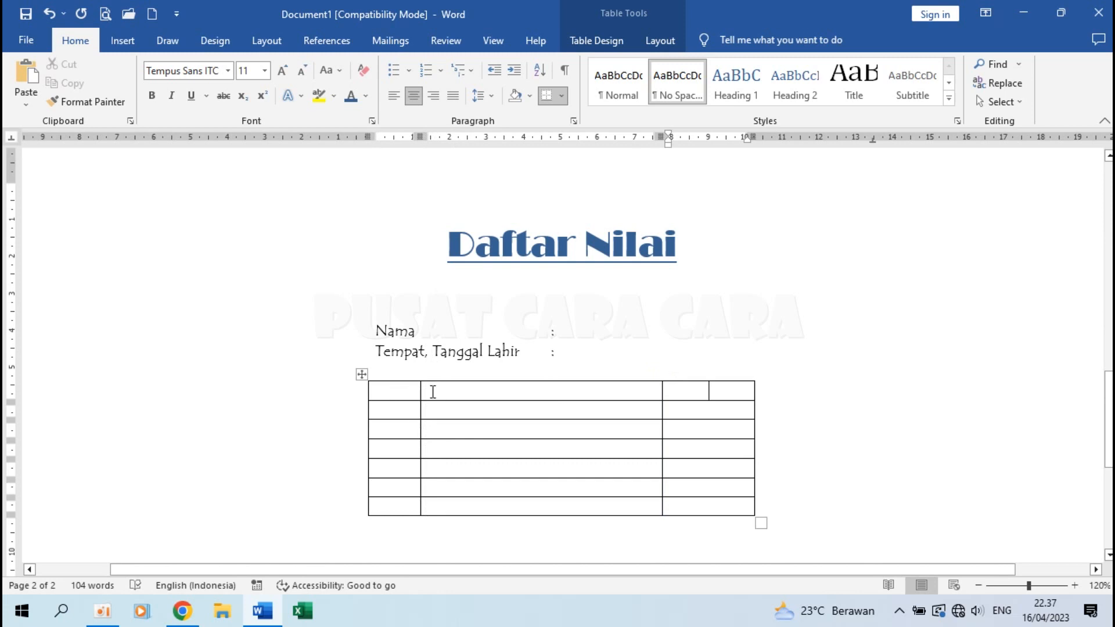
mouse_move(358, 398)
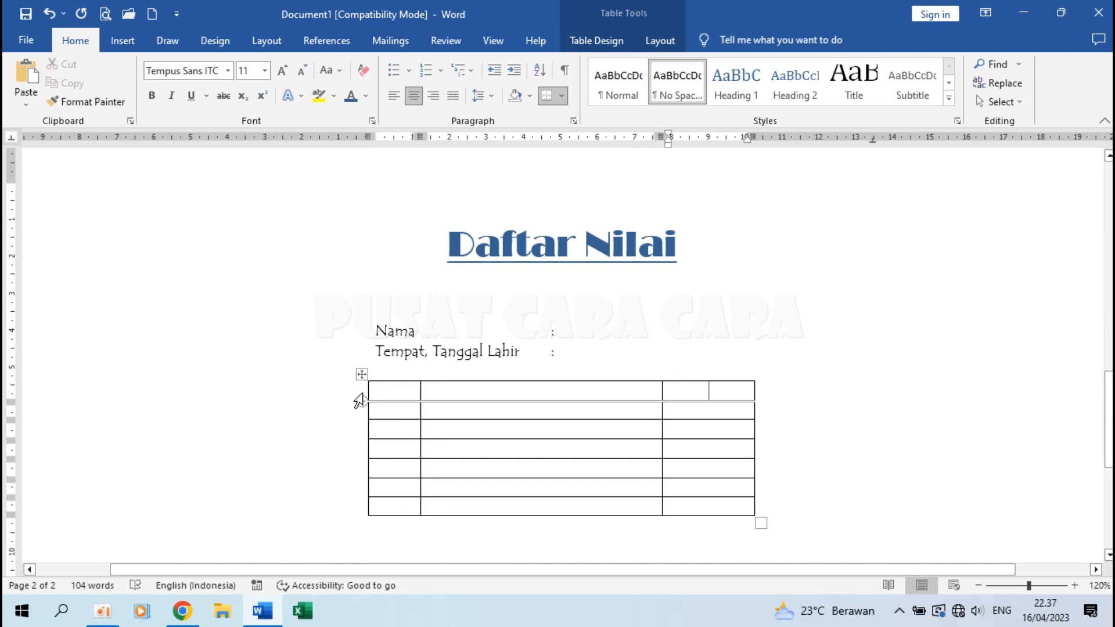
left_click_drag(390, 389, 706, 388)
Give the header row a fixed, taller height in Table Properties.
right_click(634, 386)
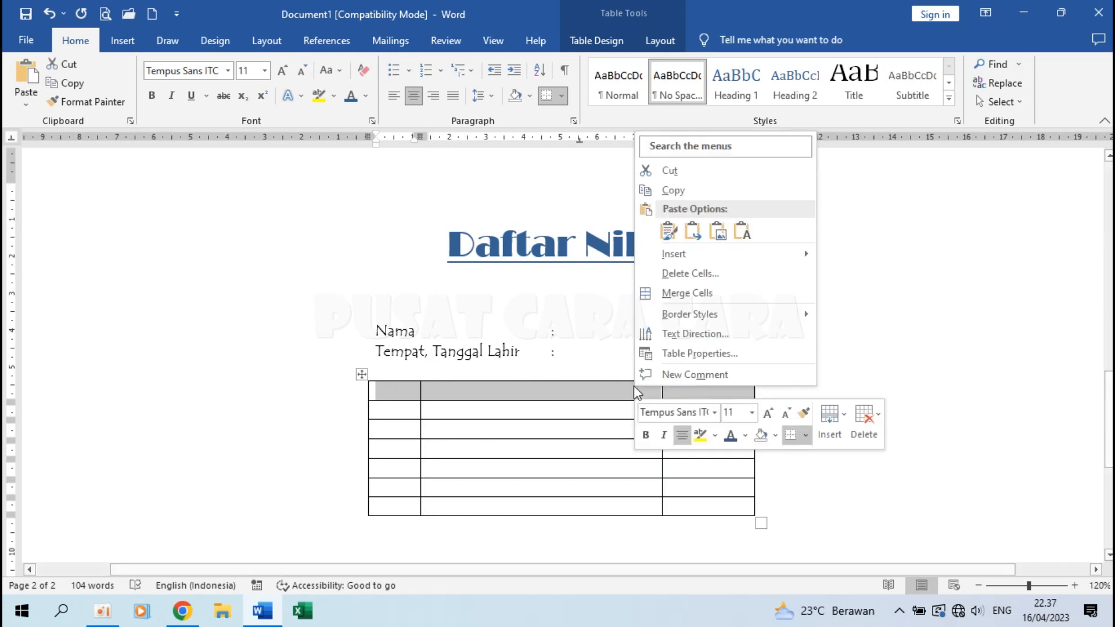
left_click(691, 355)
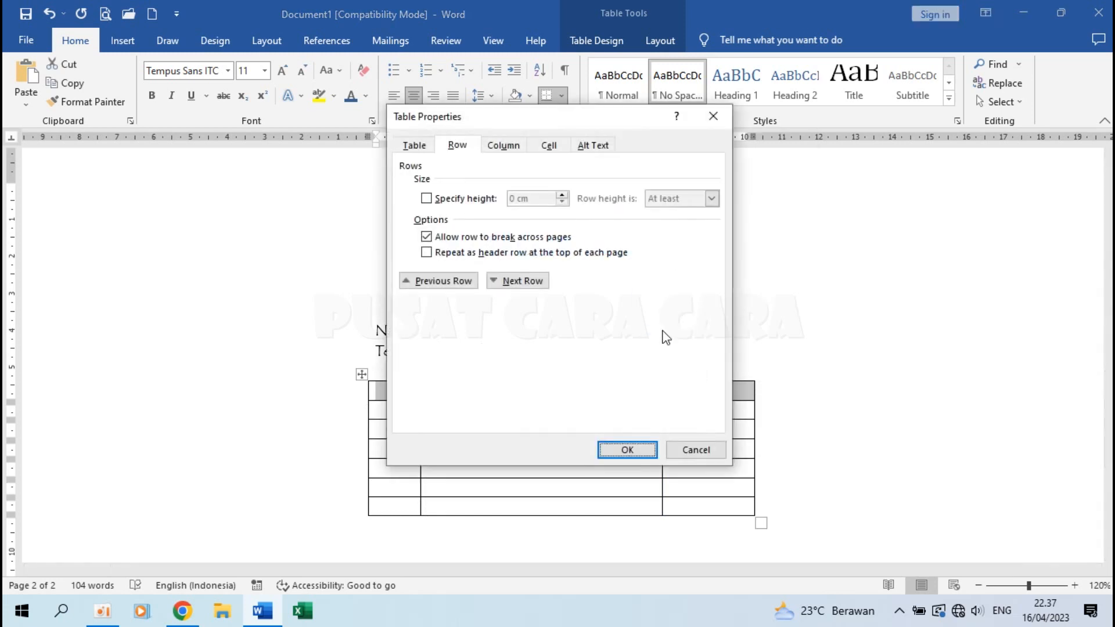
left_click(457, 148)
left_click(452, 199)
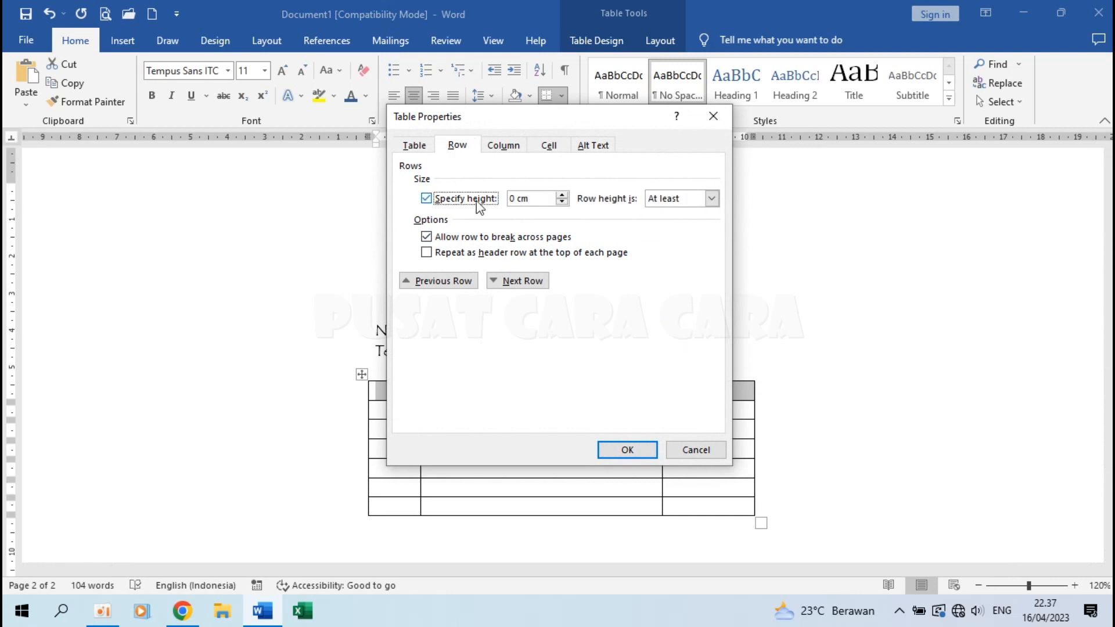
left_click(517, 200)
left_click(627, 450)
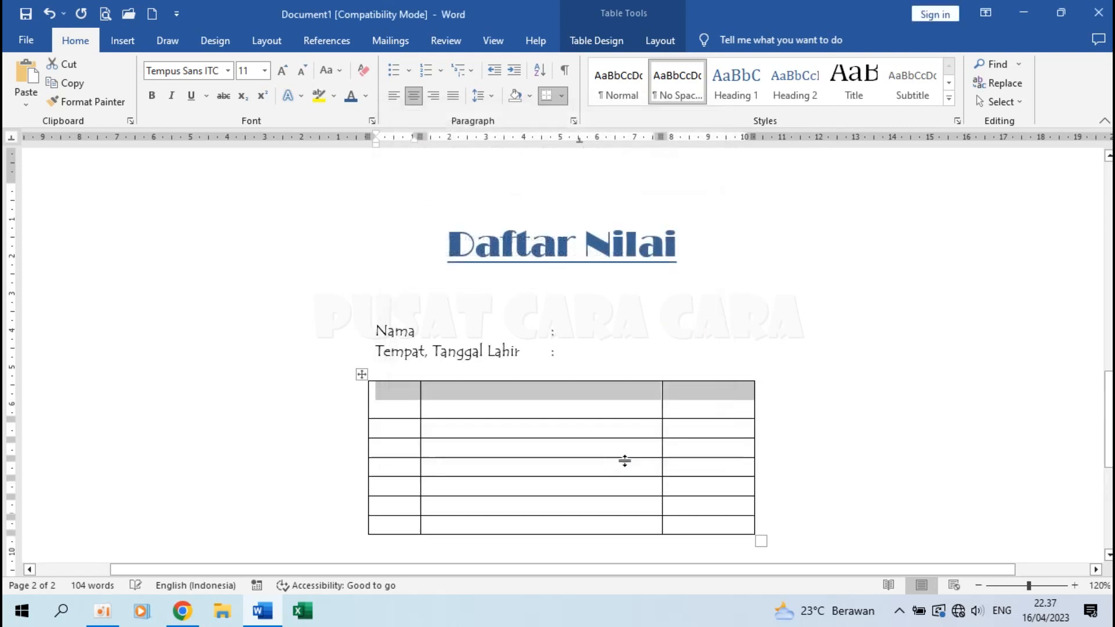
Set the six rows below the header to a 0,8 cm height.
left_click_drag(386, 424, 718, 529)
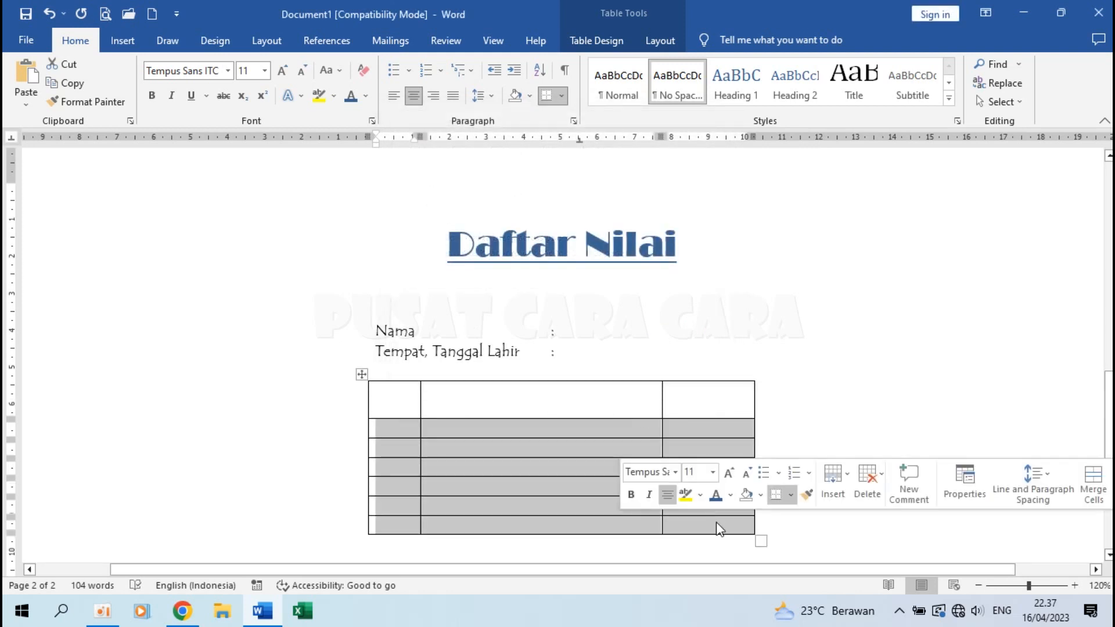
right_click(533, 486)
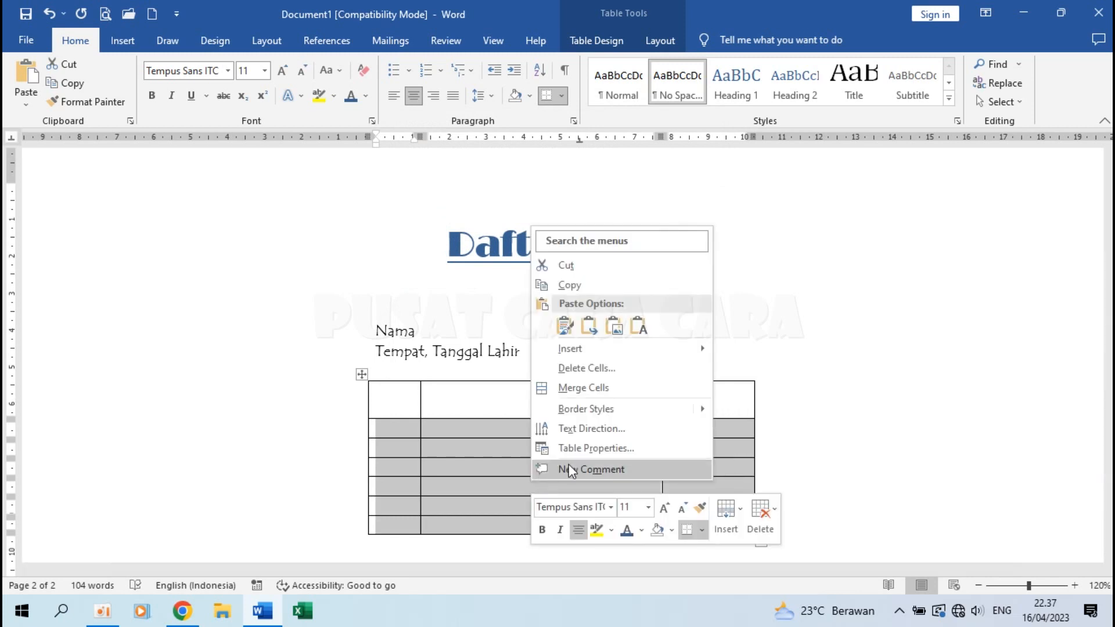
left_click(593, 448)
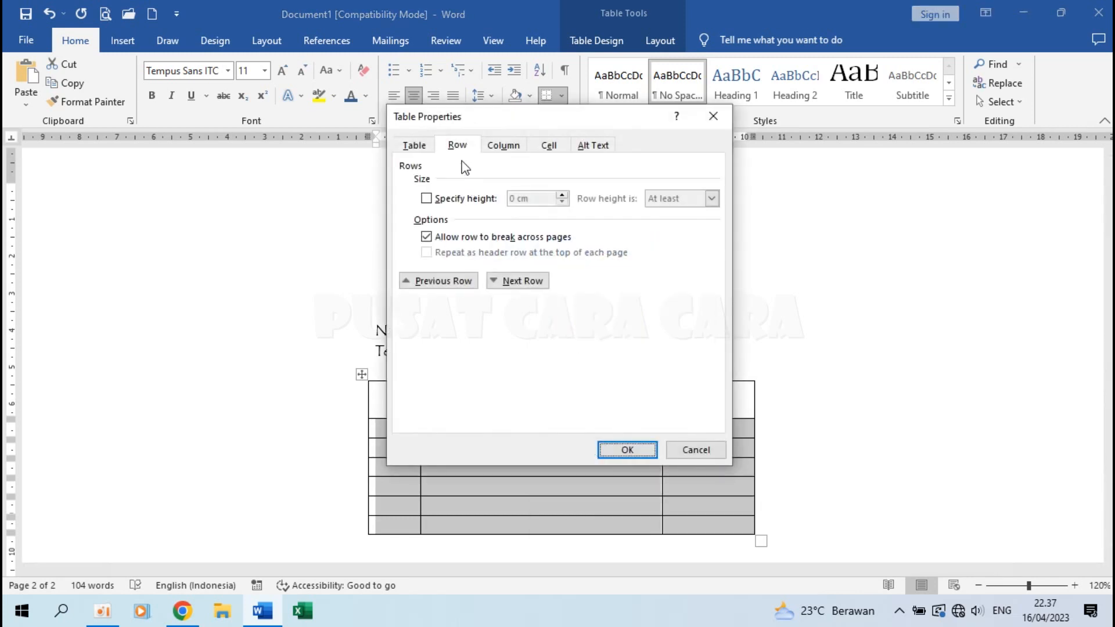
left_click(464, 199)
left_click(465, 200)
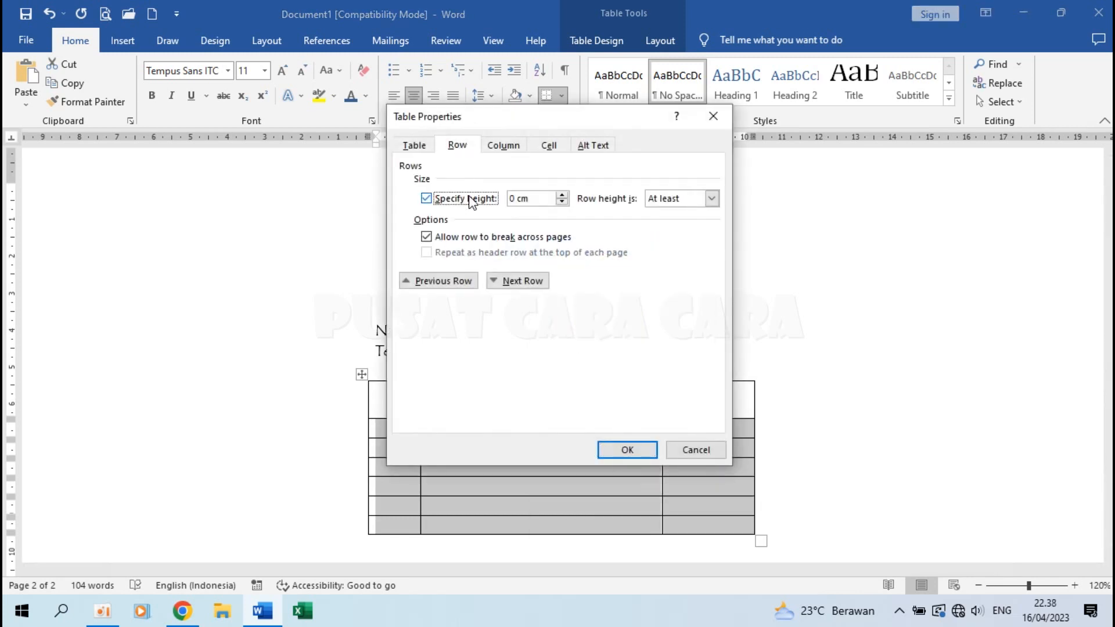
double_click(516, 198)
type("0,8")
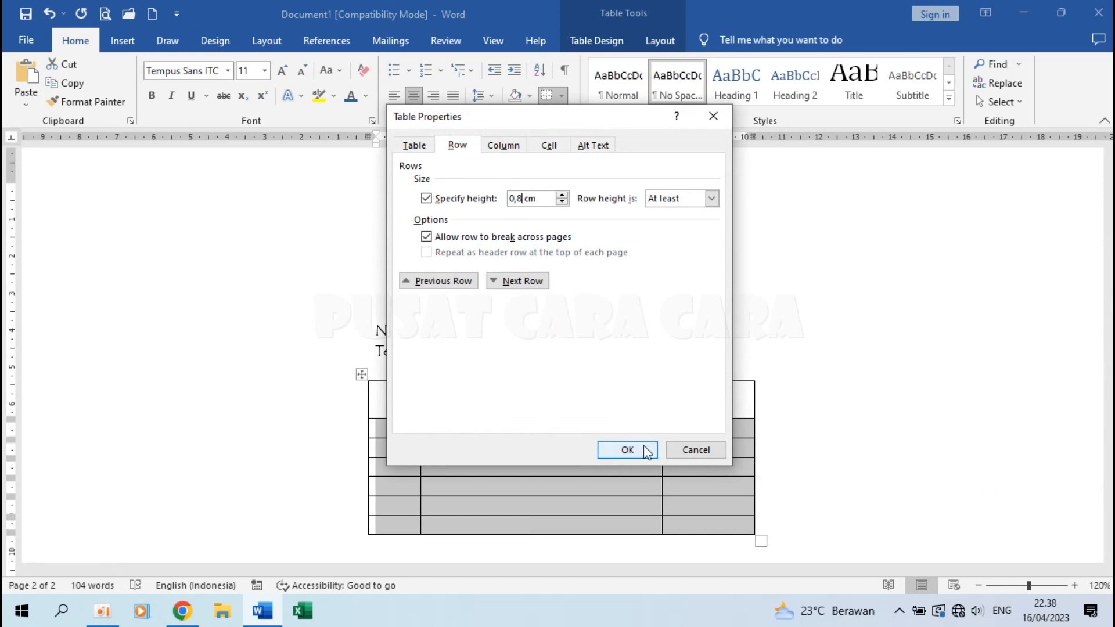
left_click(641, 449)
Centre the text in all seven table rows horizontally and vertically.
scroll(622, 432, "down", 3)
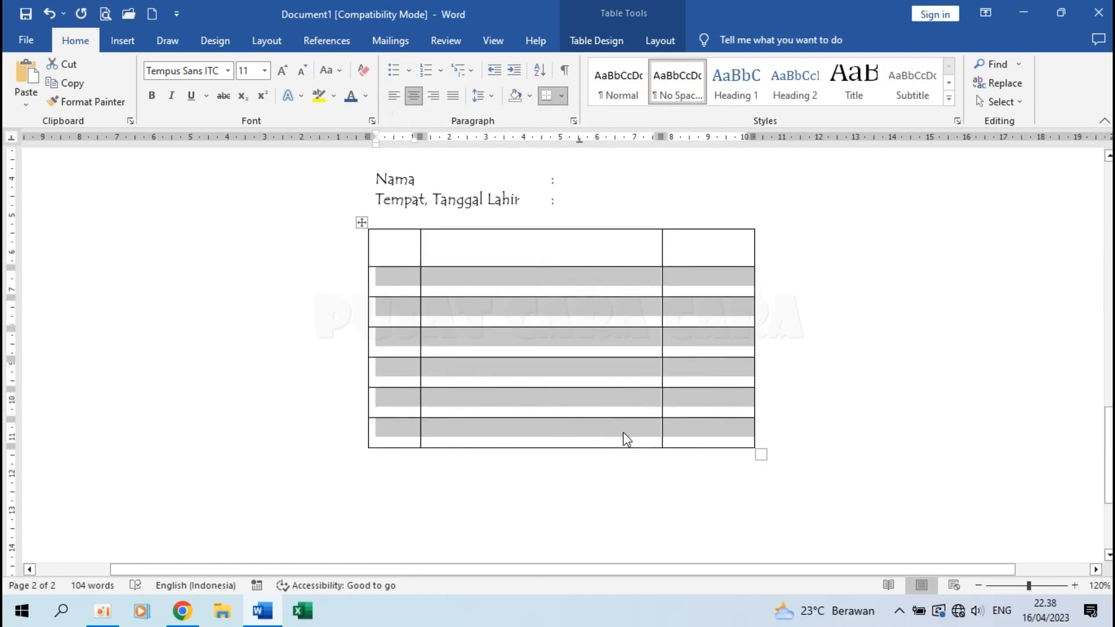
left_click_drag(406, 244, 718, 430)
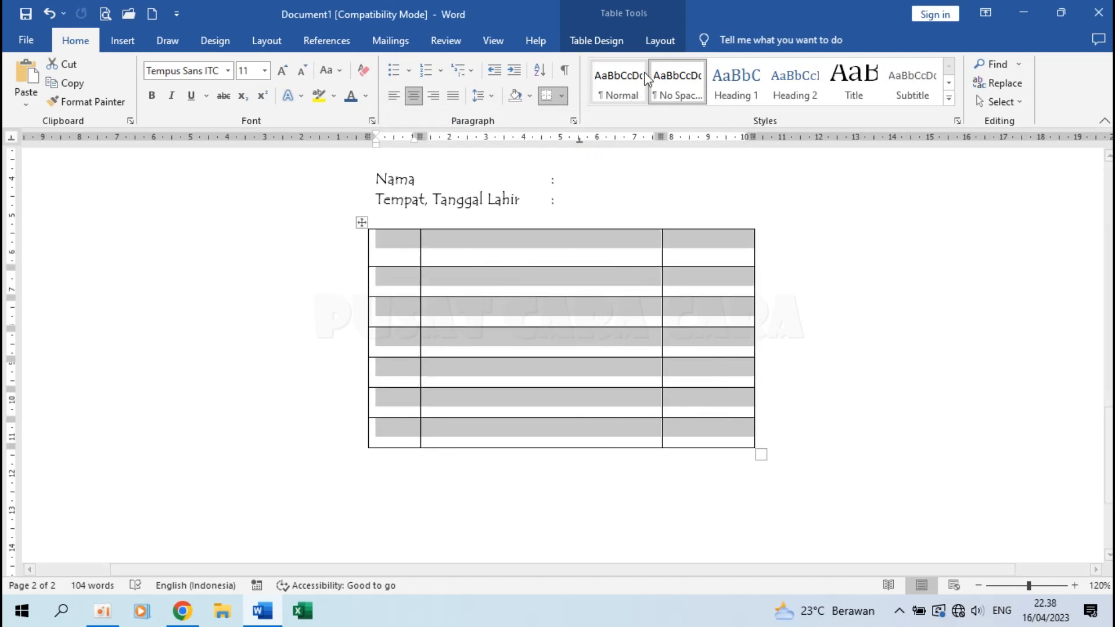
left_click(657, 44)
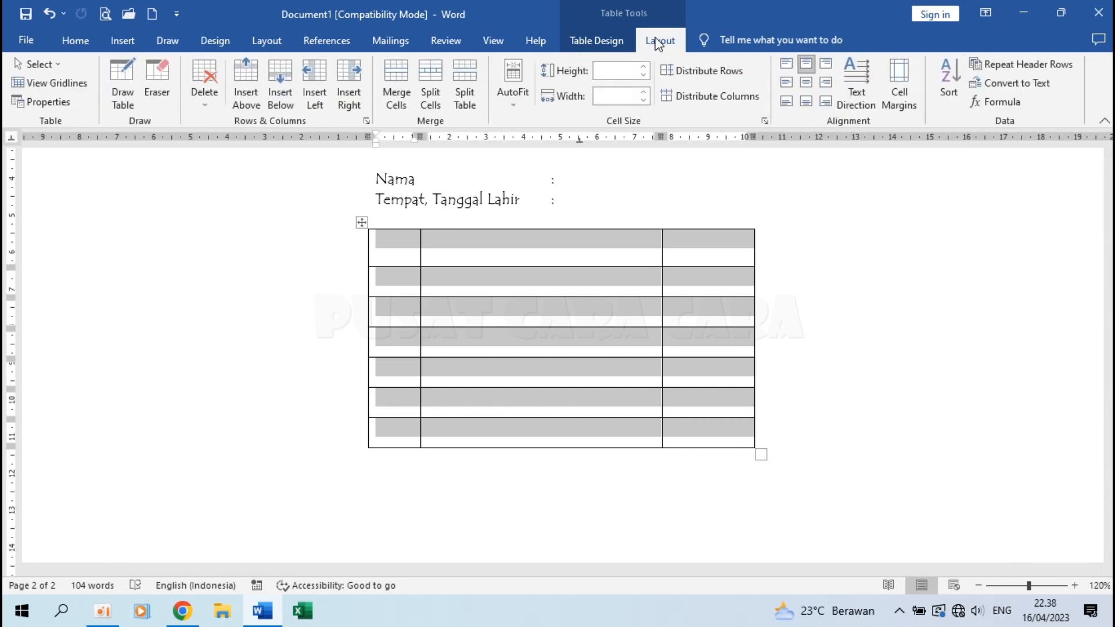
left_click(806, 82)
left_click(497, 259)
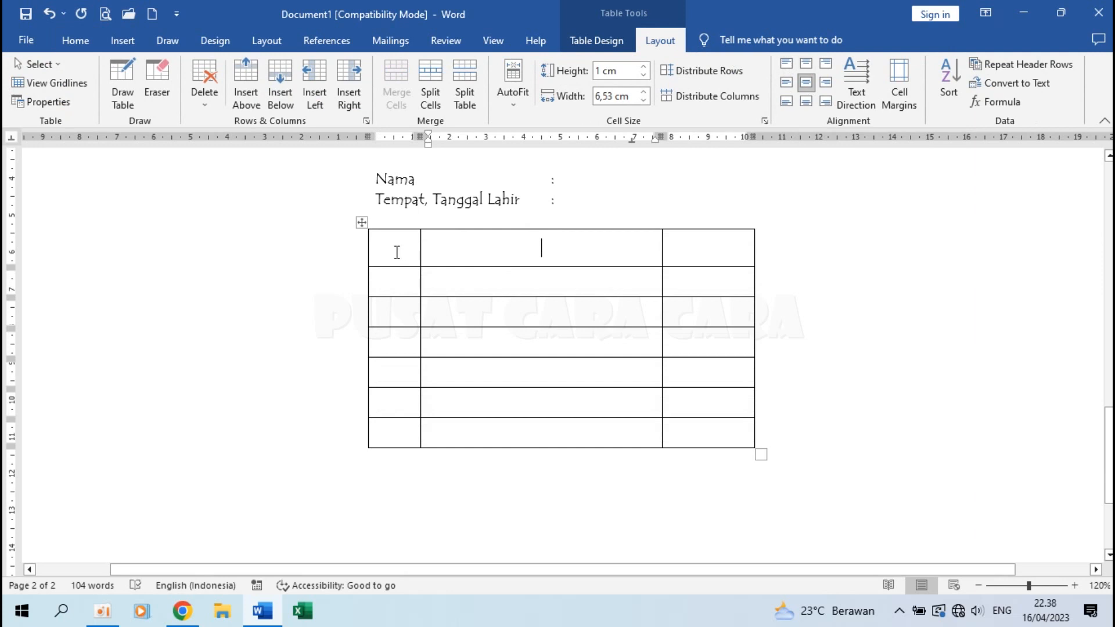
Enter the headers No., Mata Pelajaran and Nilai in the top row.
left_click(389, 251)
type("No.")
key("Tab")
type("Mata Peljara")
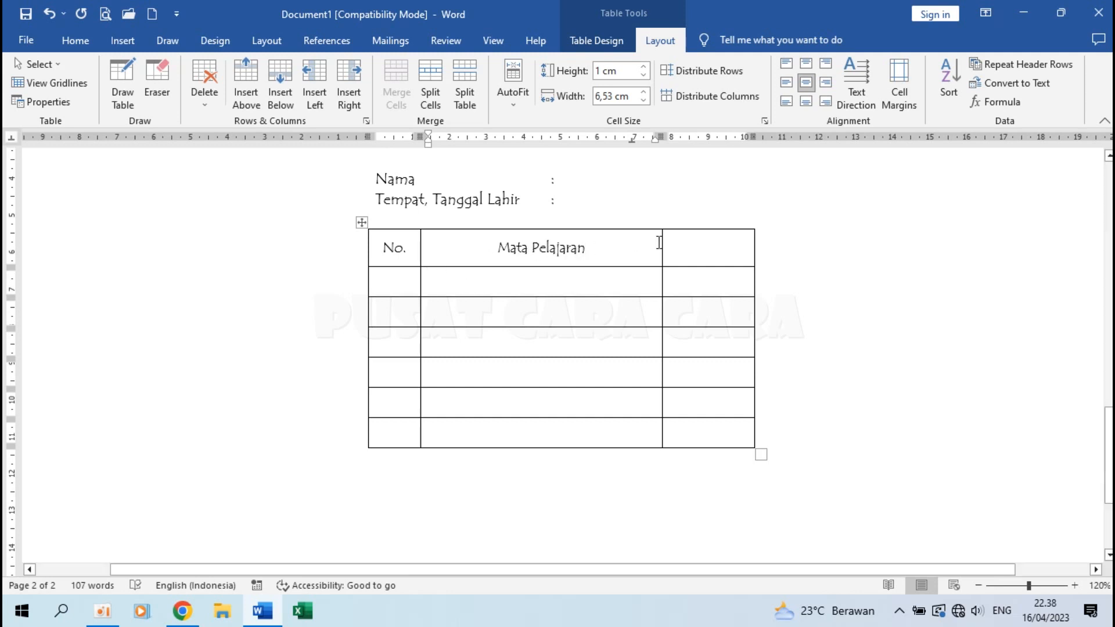
left_click(693, 250)
type("Nilai")
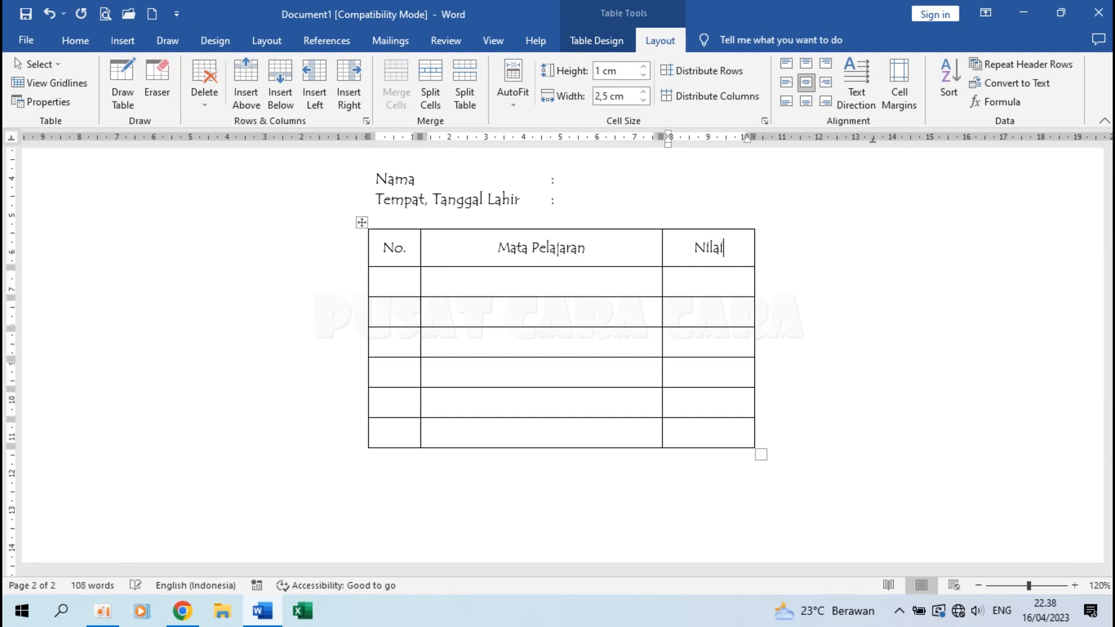
Number the No. column 1 to 5, leaving the last row blank.
left_click(387, 293)
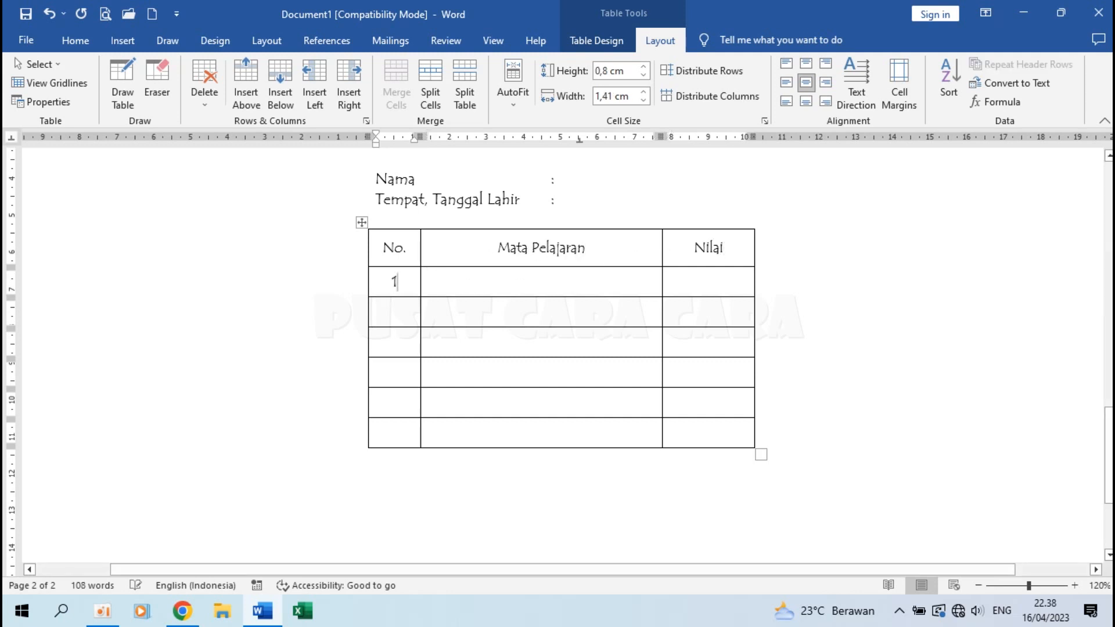
key("Down")
type("2")
key("Down")
type("3")
key("Down")
type("4")
key("Down")
type("5")
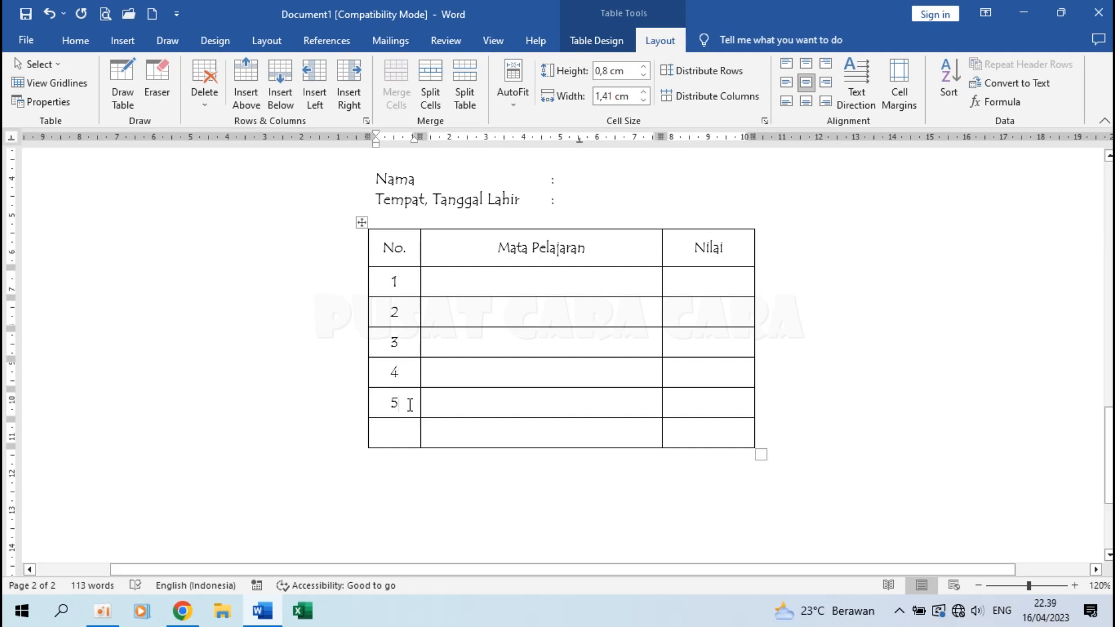
mouse_move(362, 418)
Add a new row below row 5 and number it 6.
left_click(392, 404)
left_click_drag(431, 404, 702, 401)
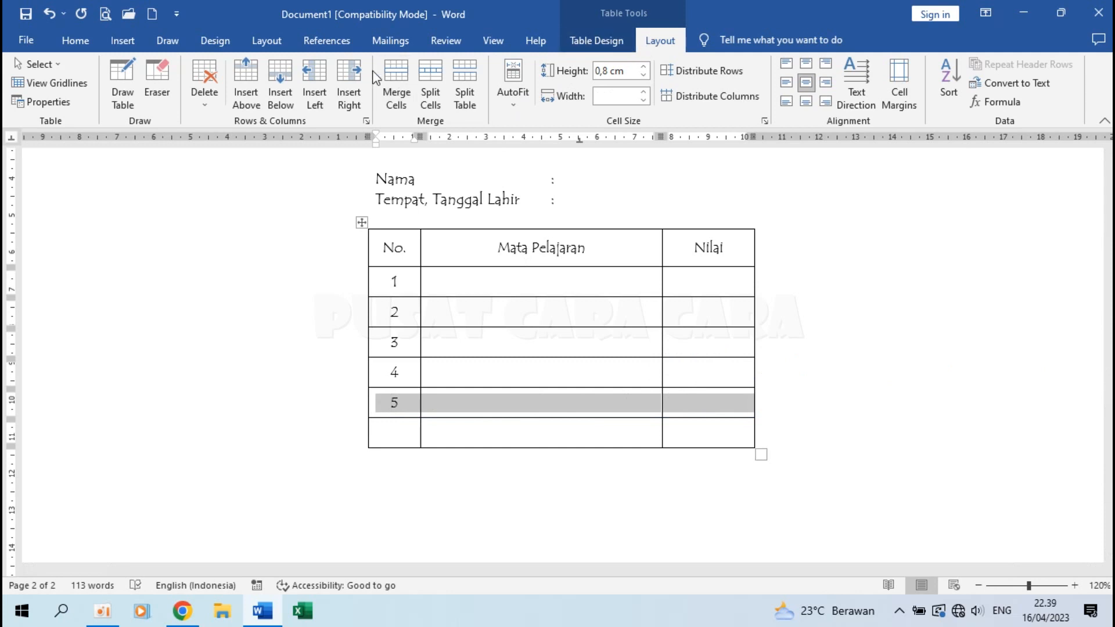
left_click(280, 72)
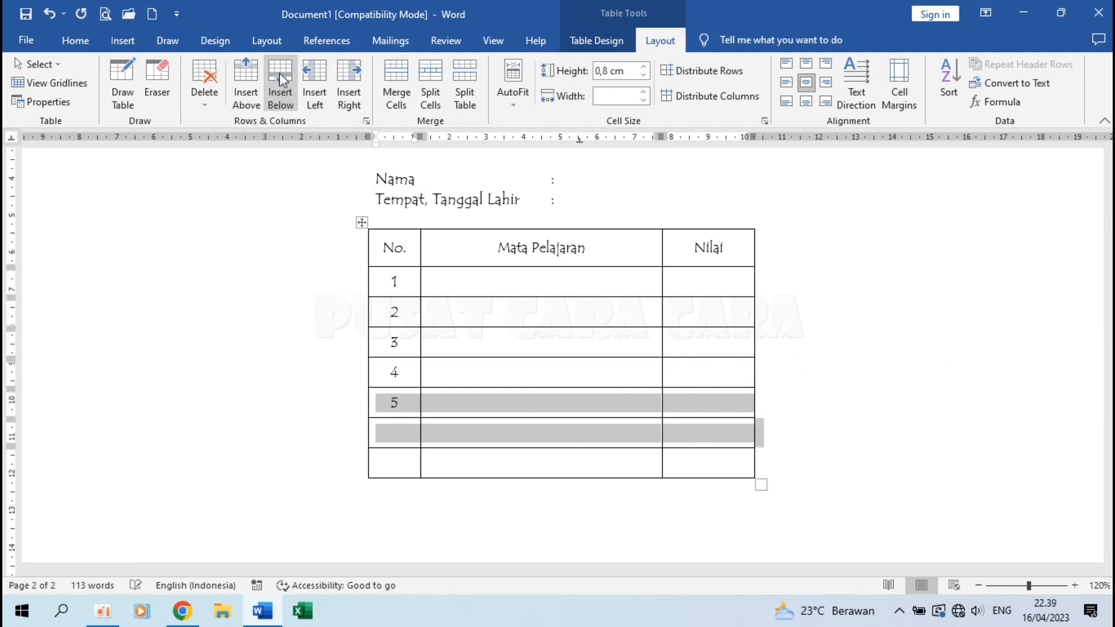
left_click(407, 441)
type("6")
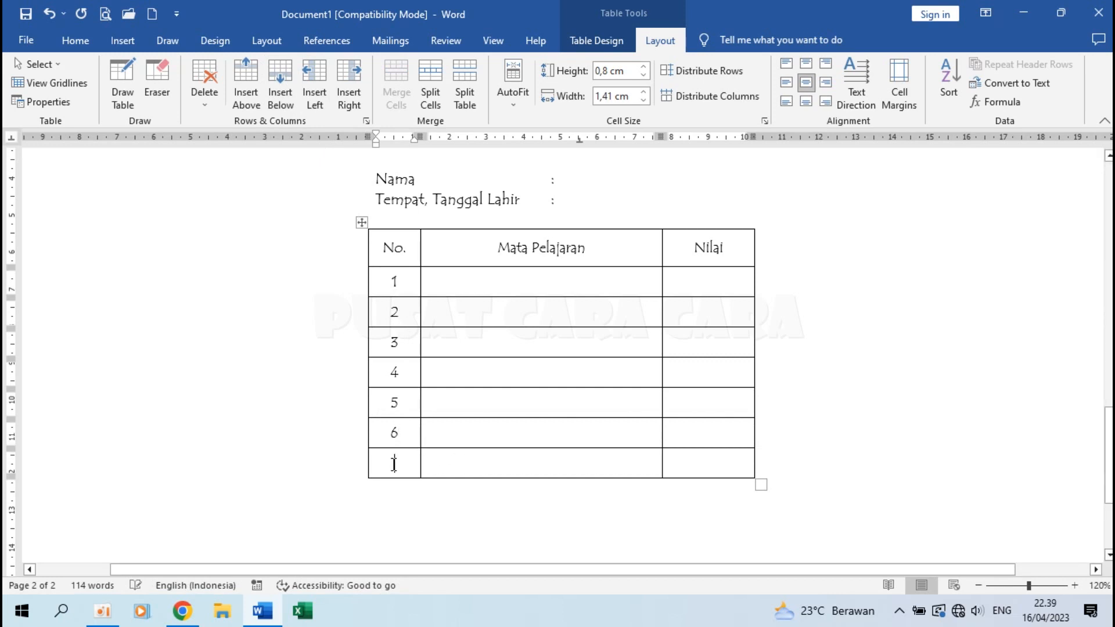
Merge the bottom row's first two cells and label the merged cell 'Nilai Rata-Rata'.
left_click_drag(393, 464, 458, 464)
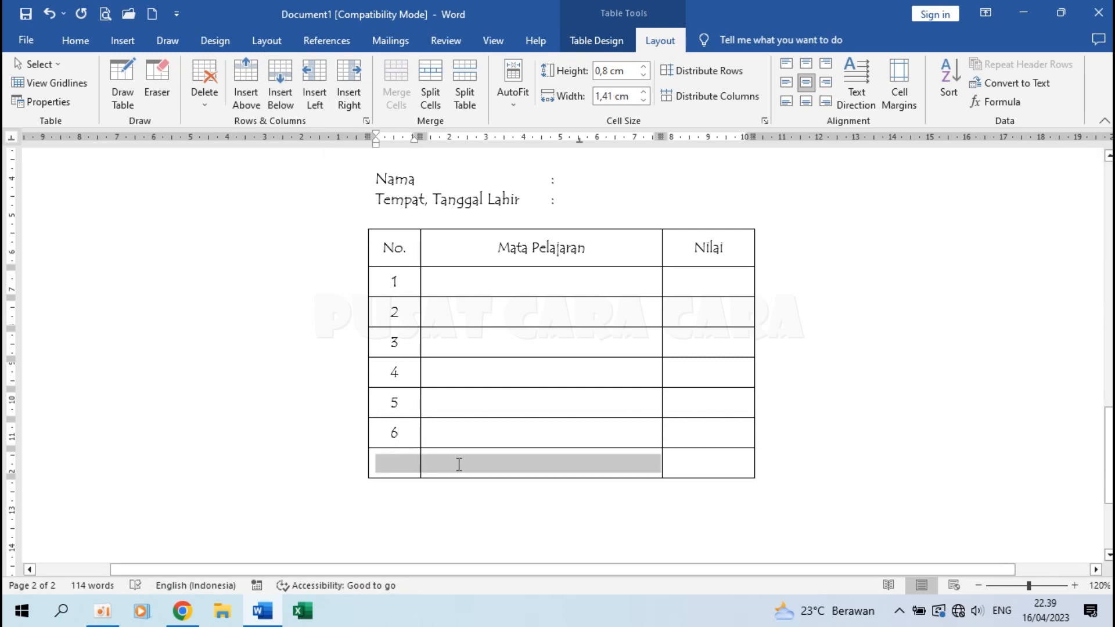
right_click(458, 465)
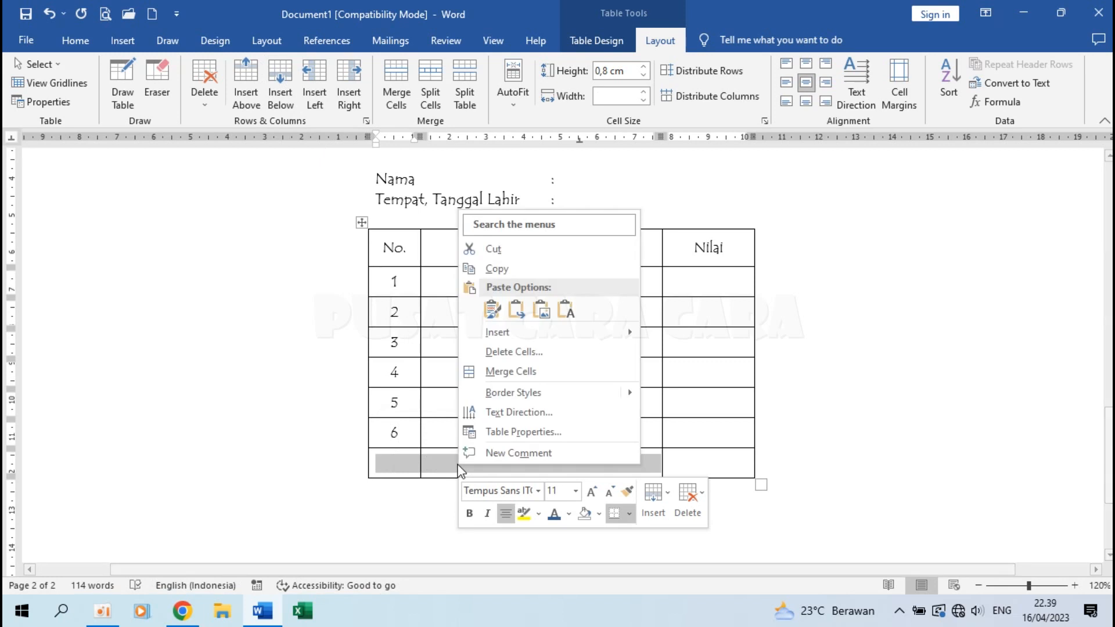
left_click(527, 365)
left_click(492, 461)
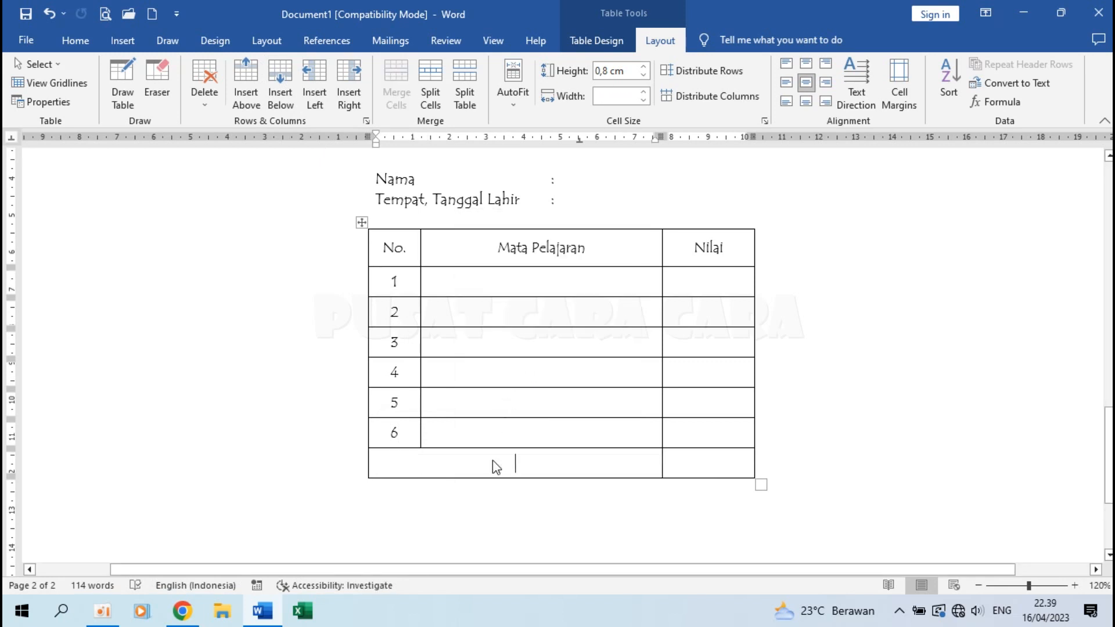
type("Nilai Rata-Rata")
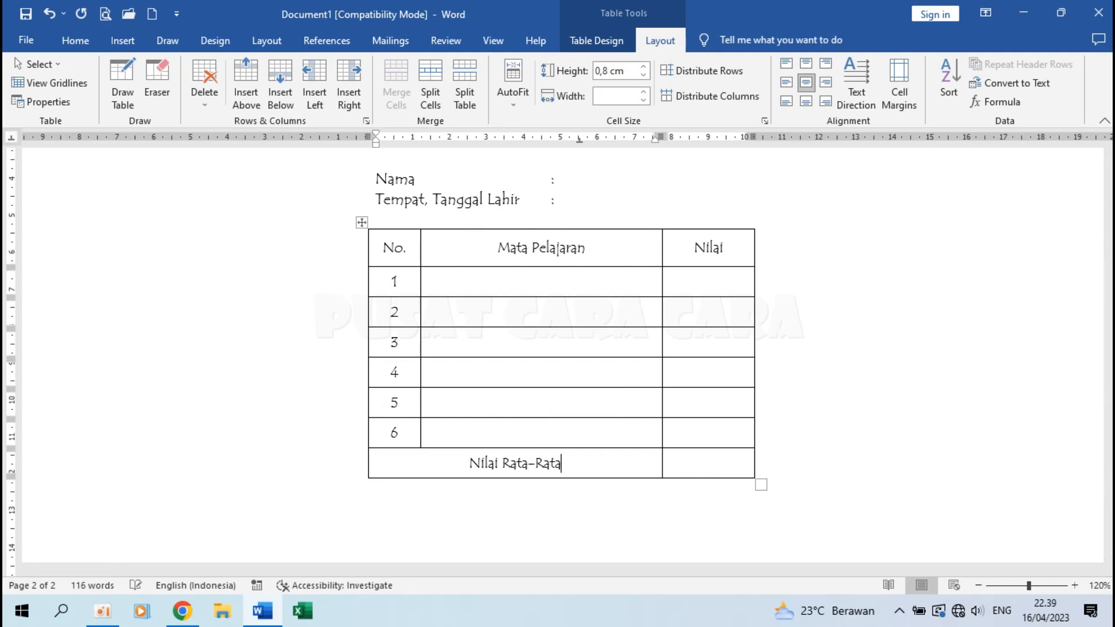
Bold the header labels No., Mata Pelajaran and Nilai, plus the Nilai Rata-Rata row.
left_click_drag(379, 246, 677, 256)
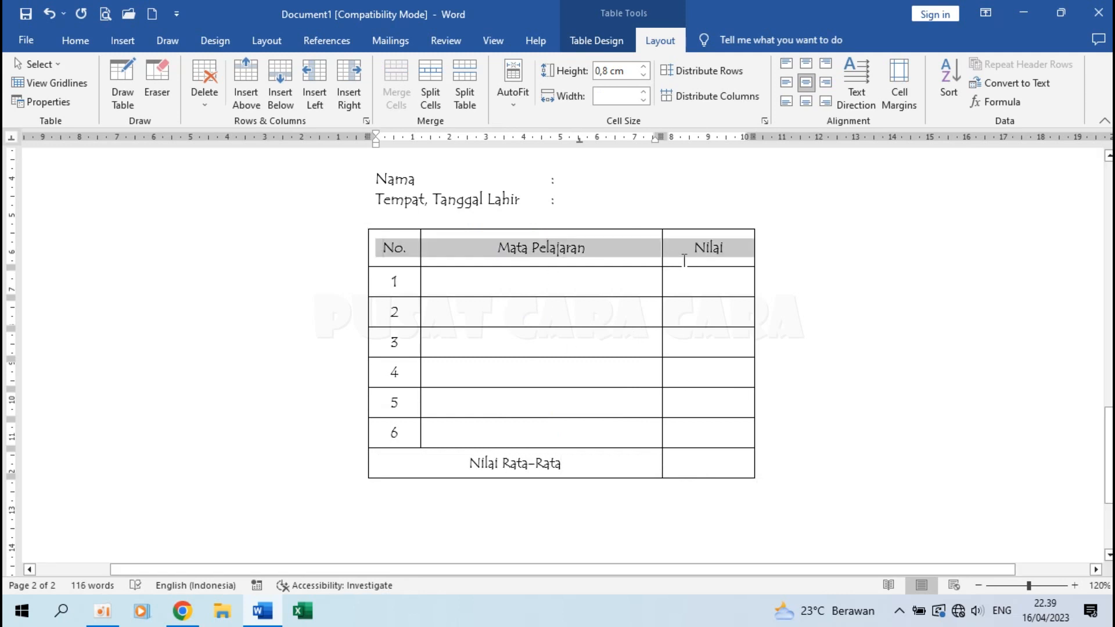
left_click(80, 47)
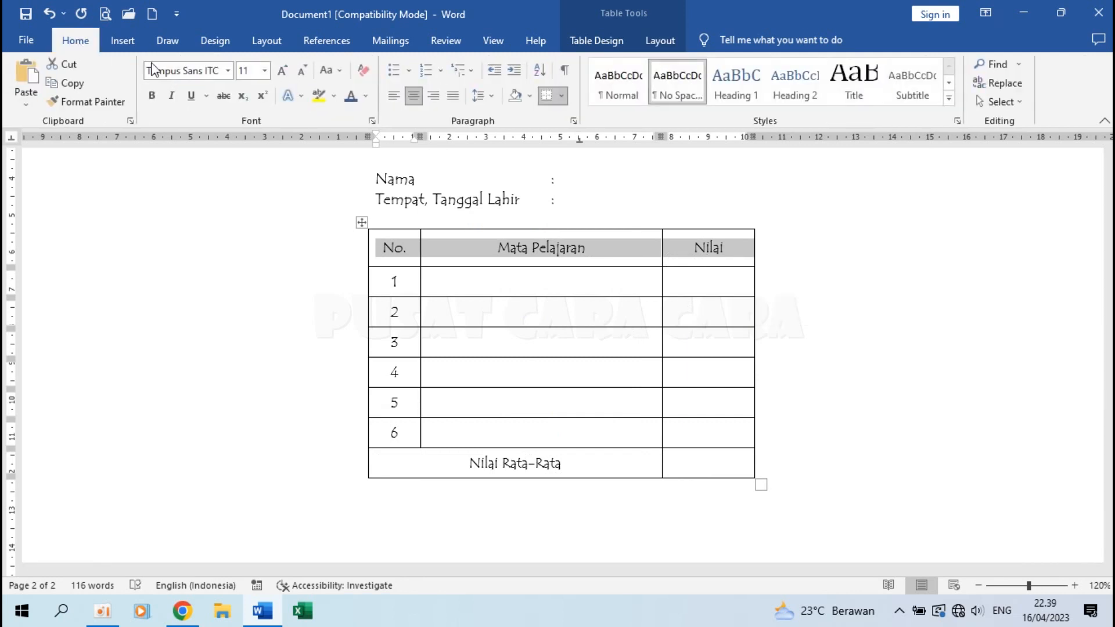
left_click(150, 96)
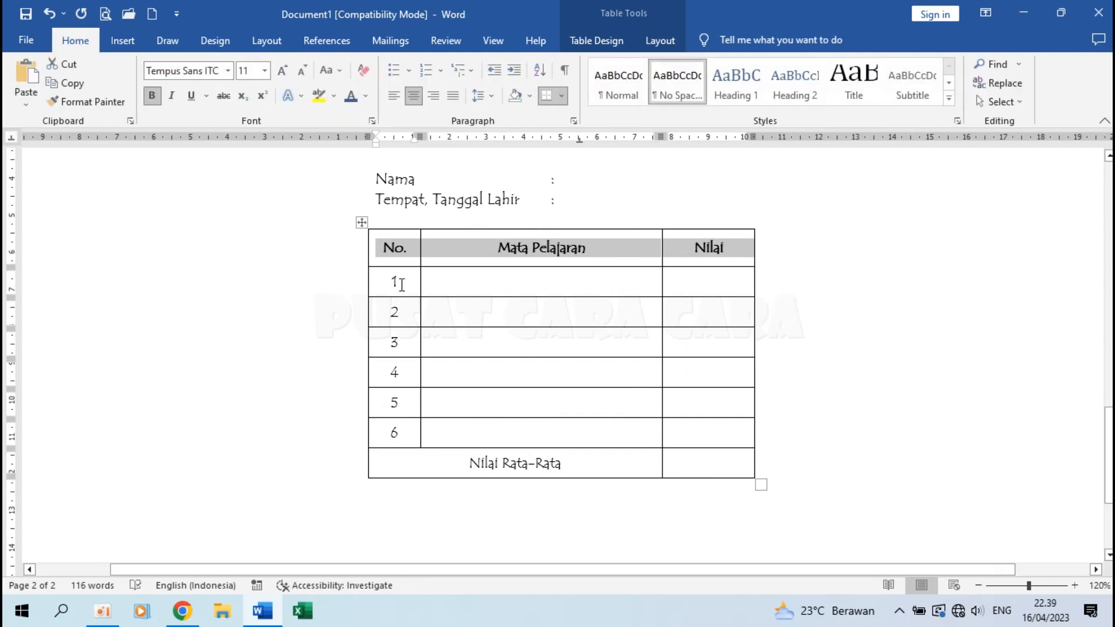
left_click_drag(489, 468, 652, 460)
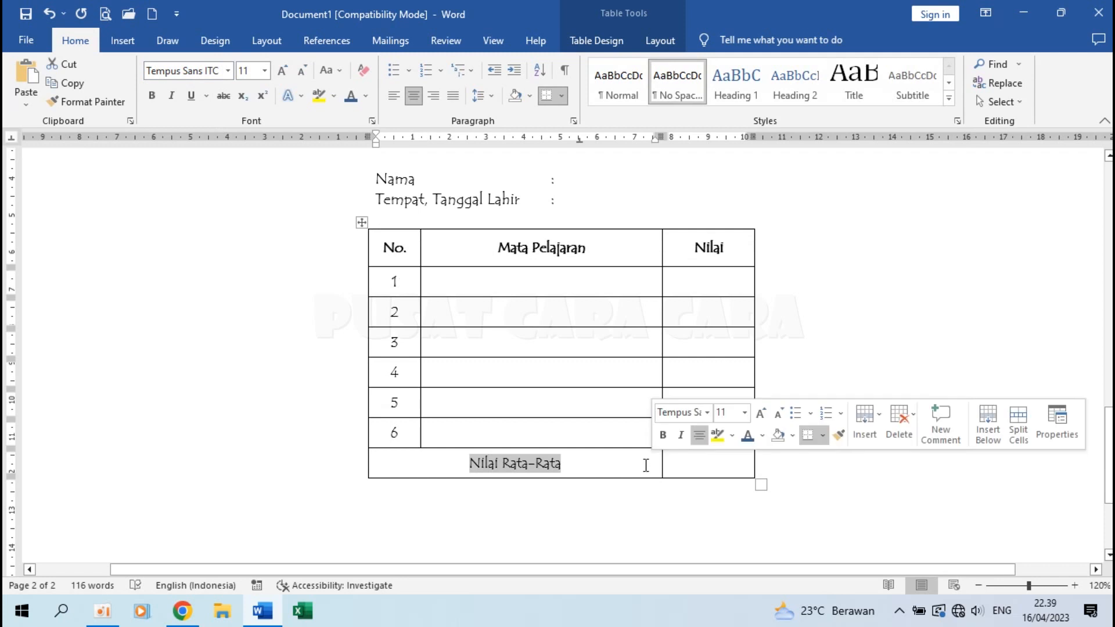
left_click(688, 464)
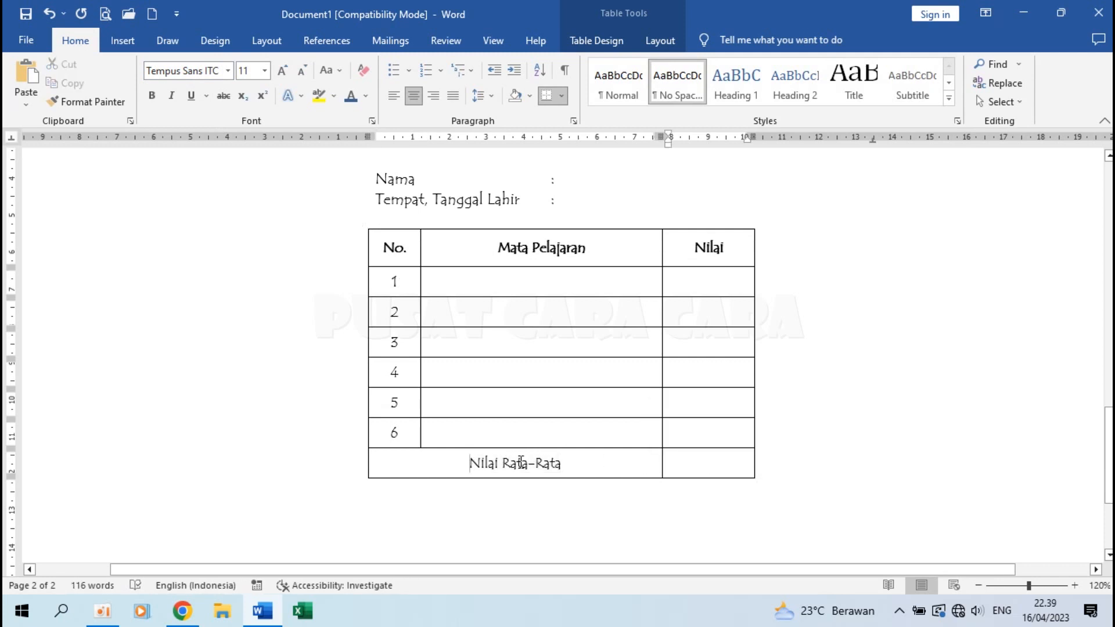
left_click_drag(515, 458, 692, 463)
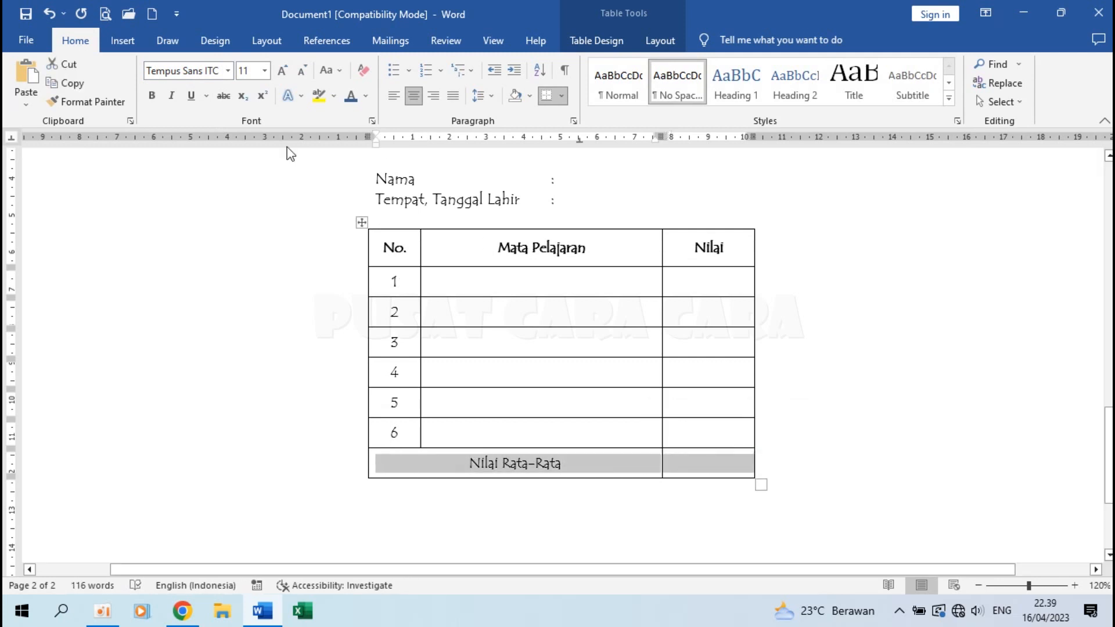
left_click(154, 97)
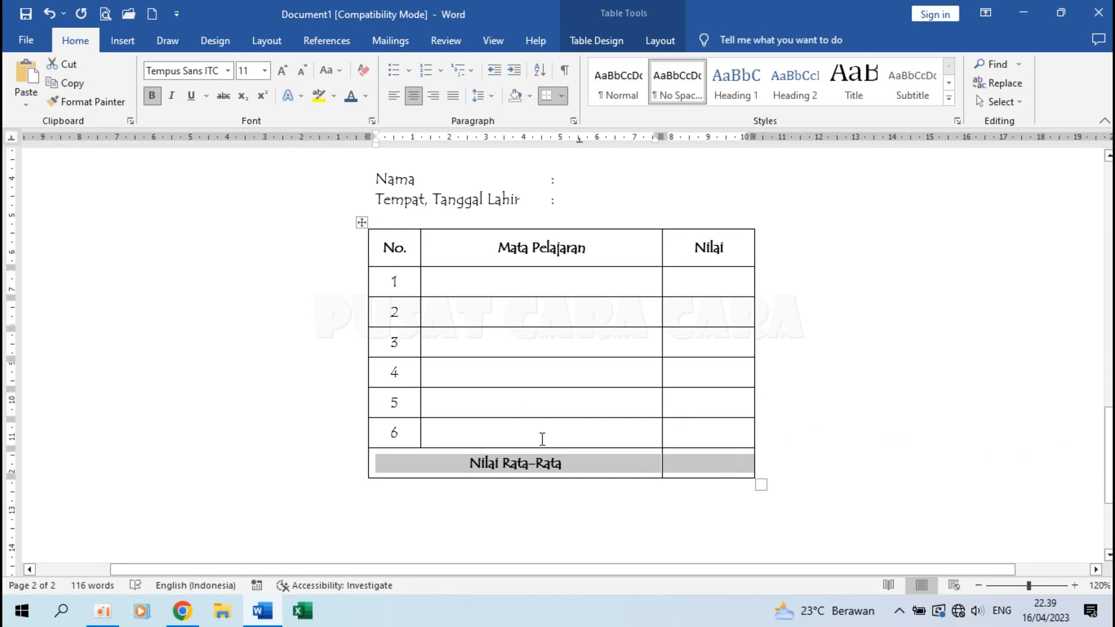
left_click(456, 281)
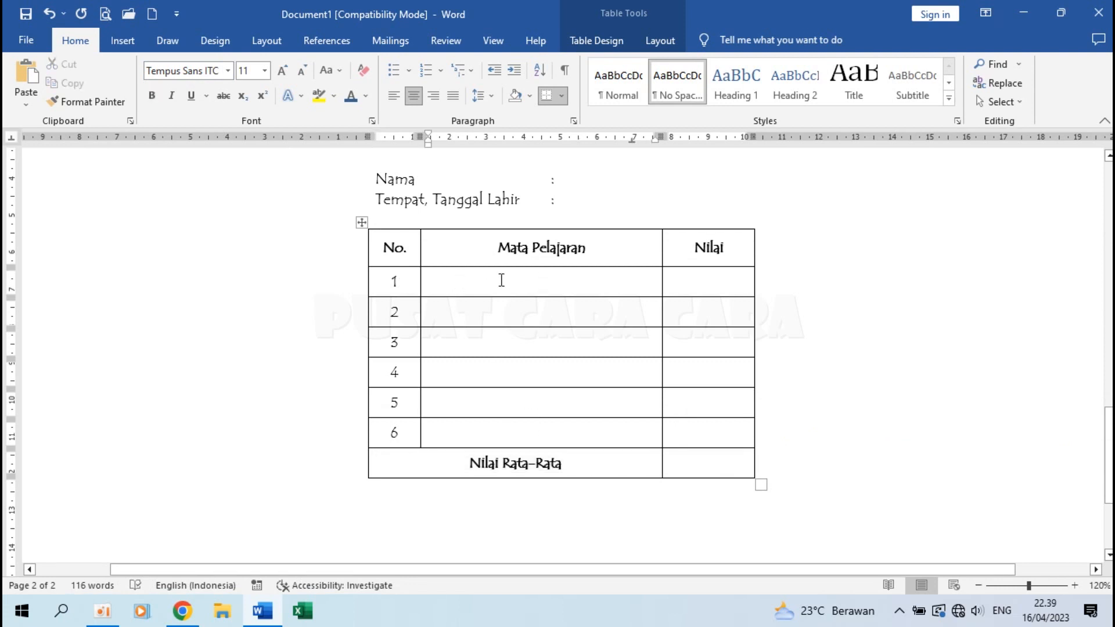
Align the Mata Pelajaran cells for rows 1–6 center-left.
left_click_drag(554, 283, 559, 430)
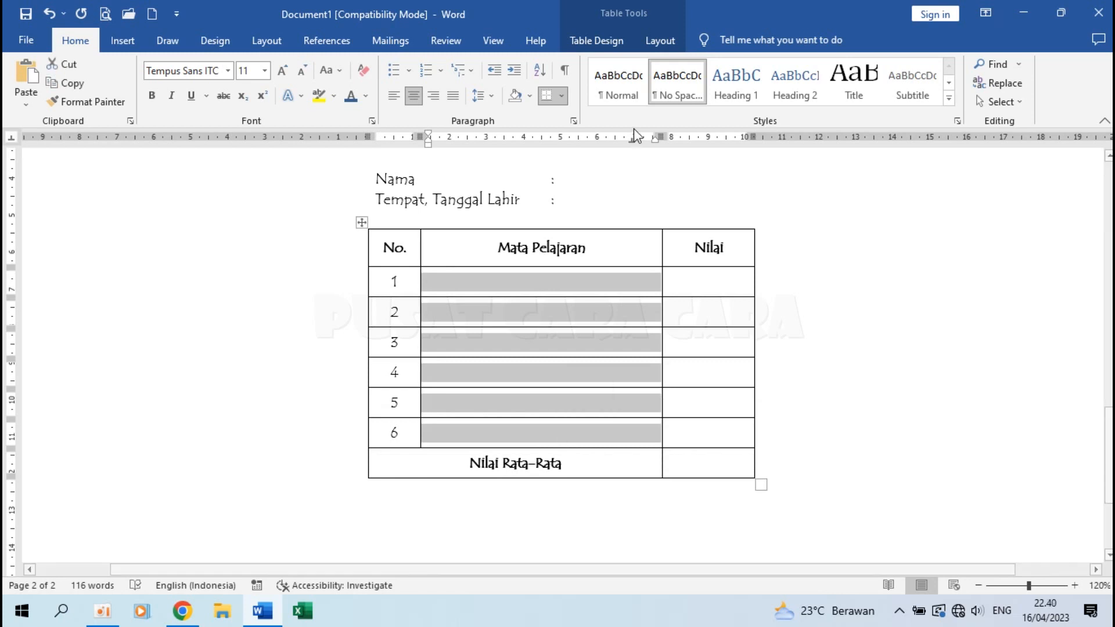
left_click(656, 45)
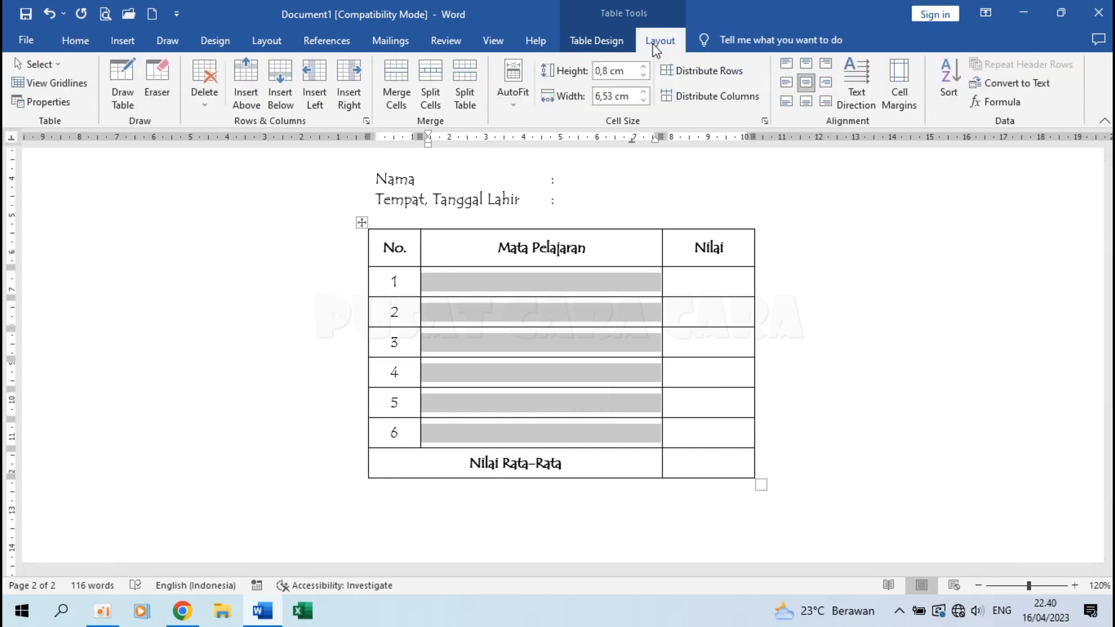
left_click(791, 88)
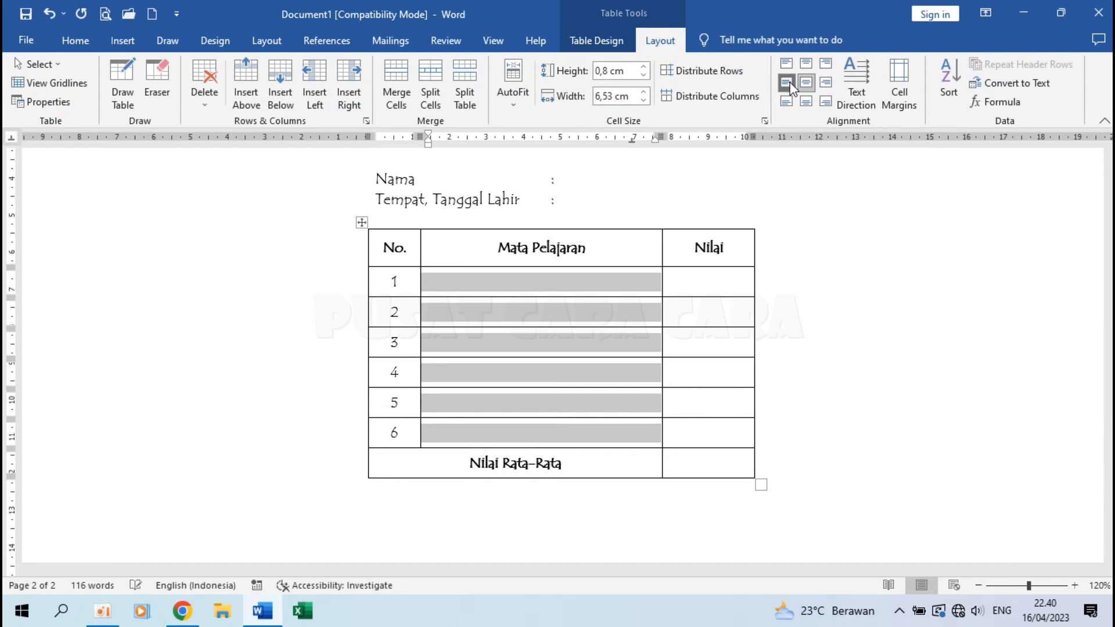
Enter the subjects Fiqih, Tauhid, Tajwid, Tarikh Islam, Praktik Baca Al-Qur'an and Praktik Sholat.
left_click(446, 290)
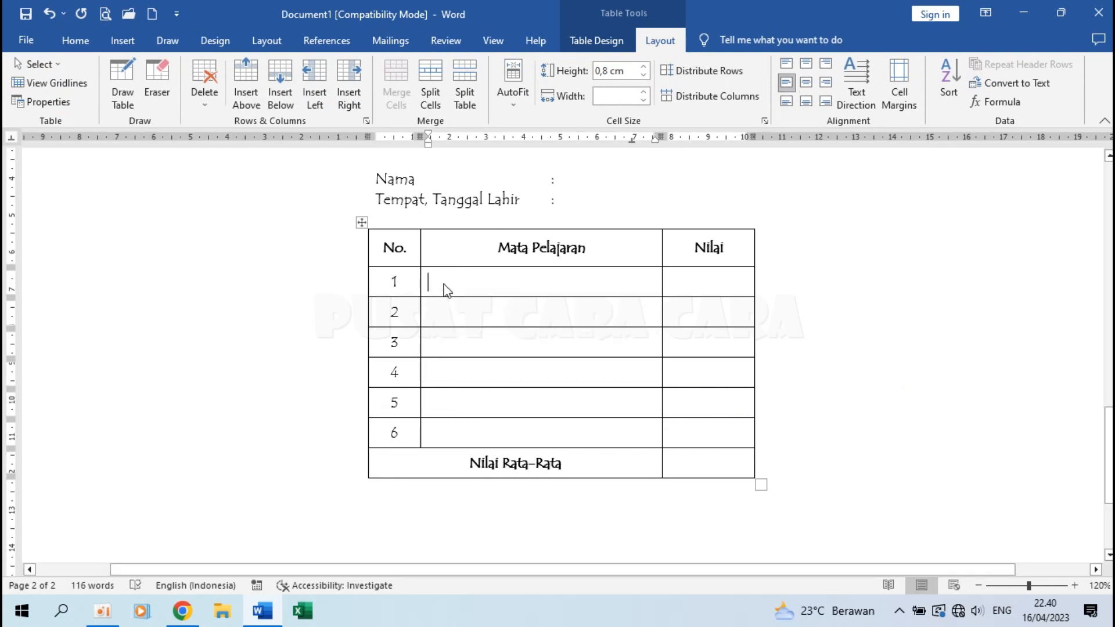
type("Fiqih")
key("Down")
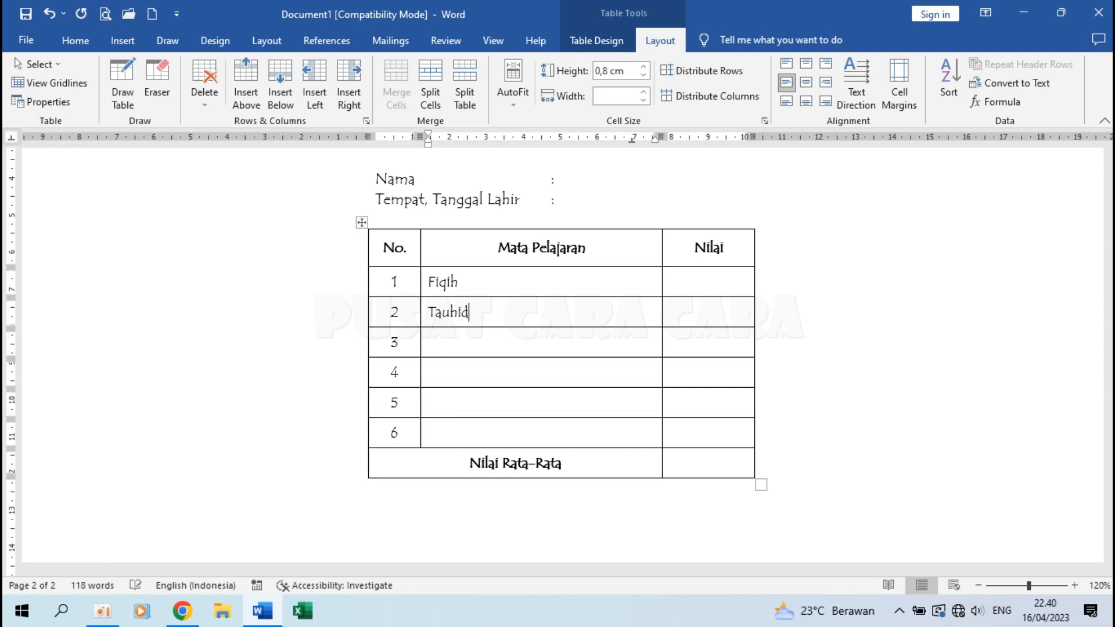
left_click(445, 342)
type("Tajwid")
type("Tarikh Islam")
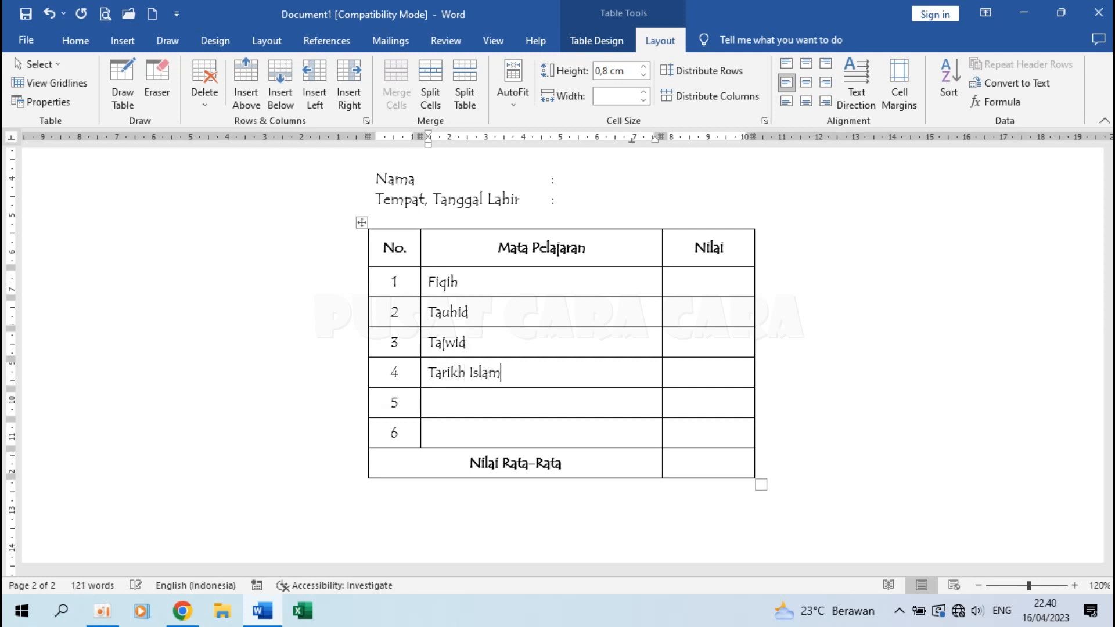
type(" Ba")
type("ca Al-Qur'an")
type("Praktik")
type(" Shol")
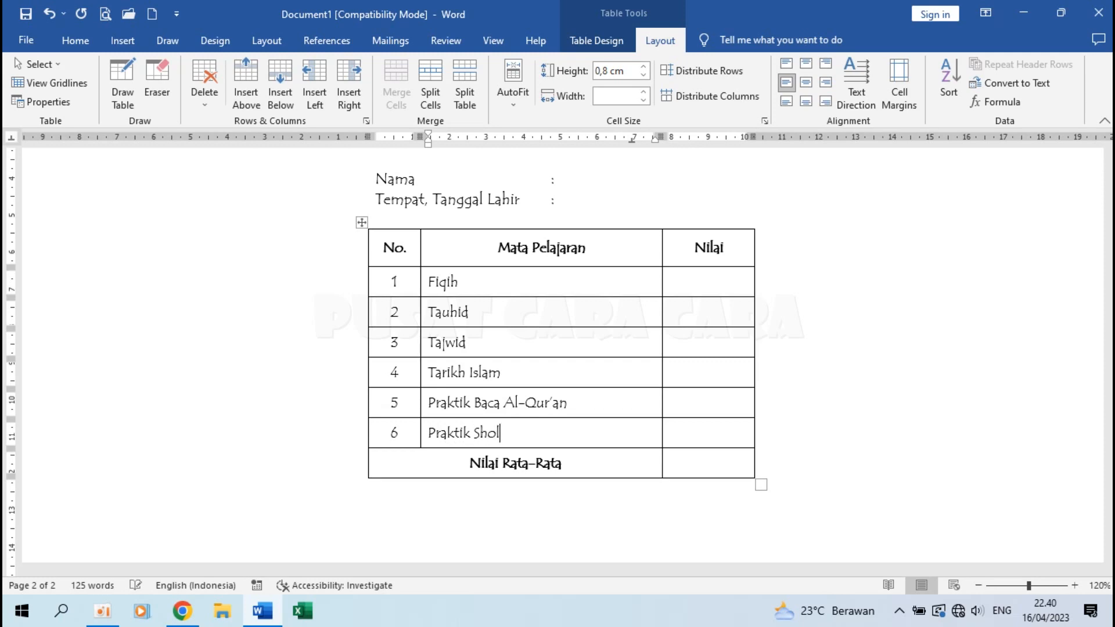
type("at")
Return to the certificate page and bring up the Design options.
scroll(603, 321, "up", 12)
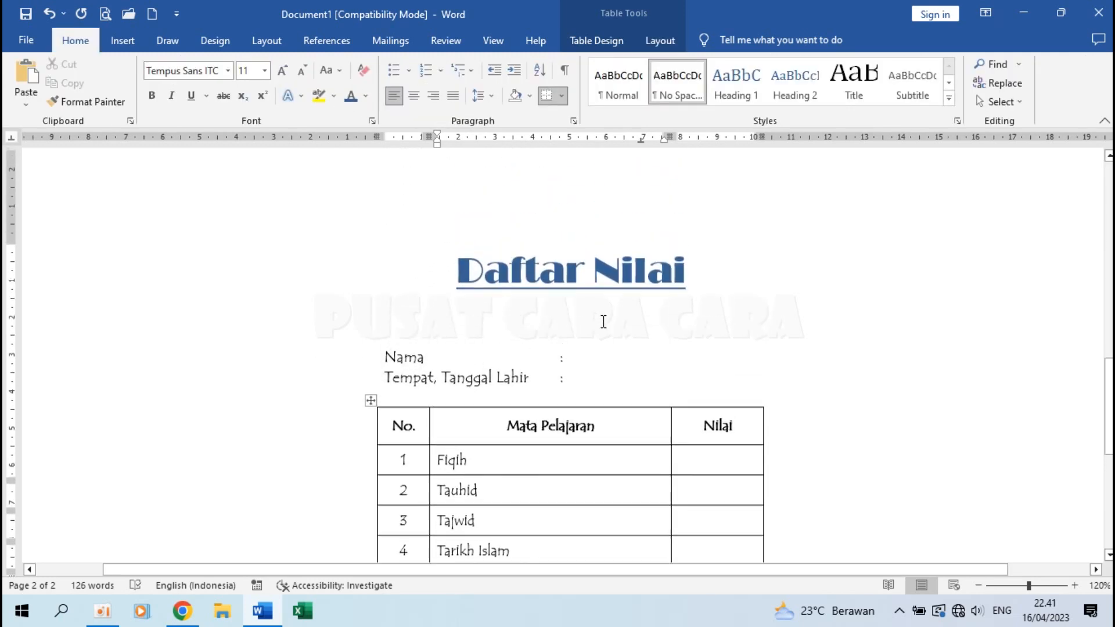
scroll(604, 321, "up", 5)
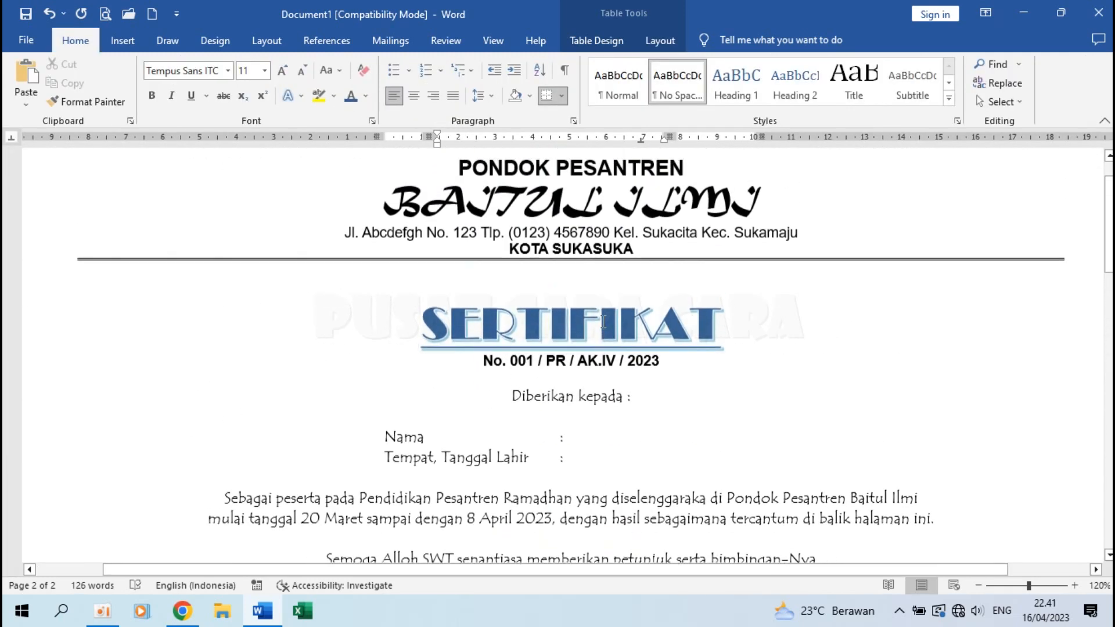
scroll(603, 321, "down", 3, "ctrl")
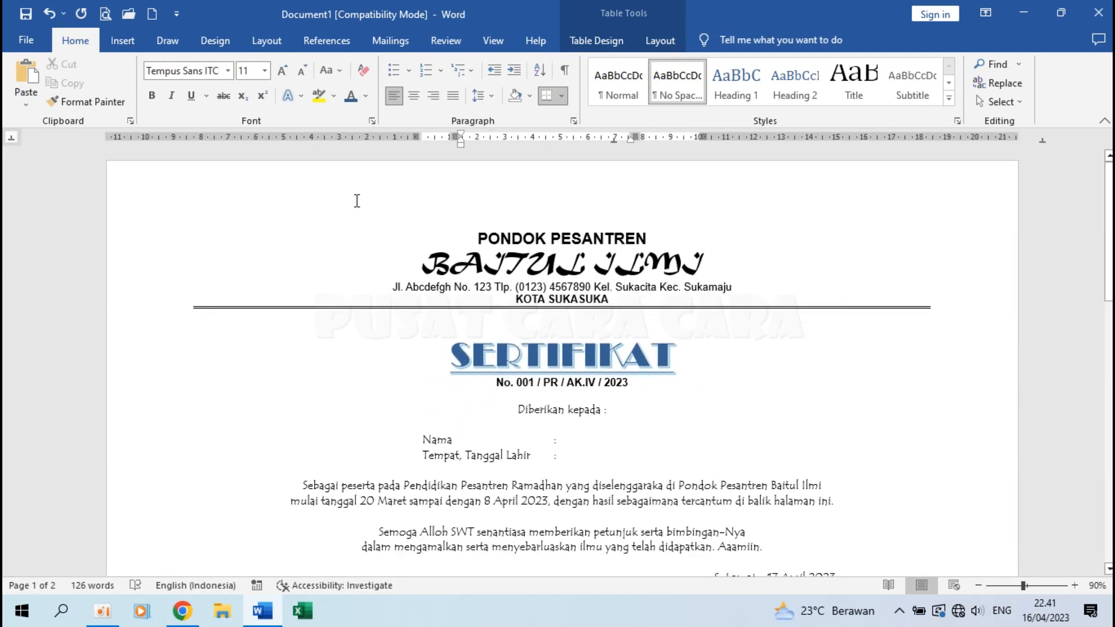
left_click(207, 42)
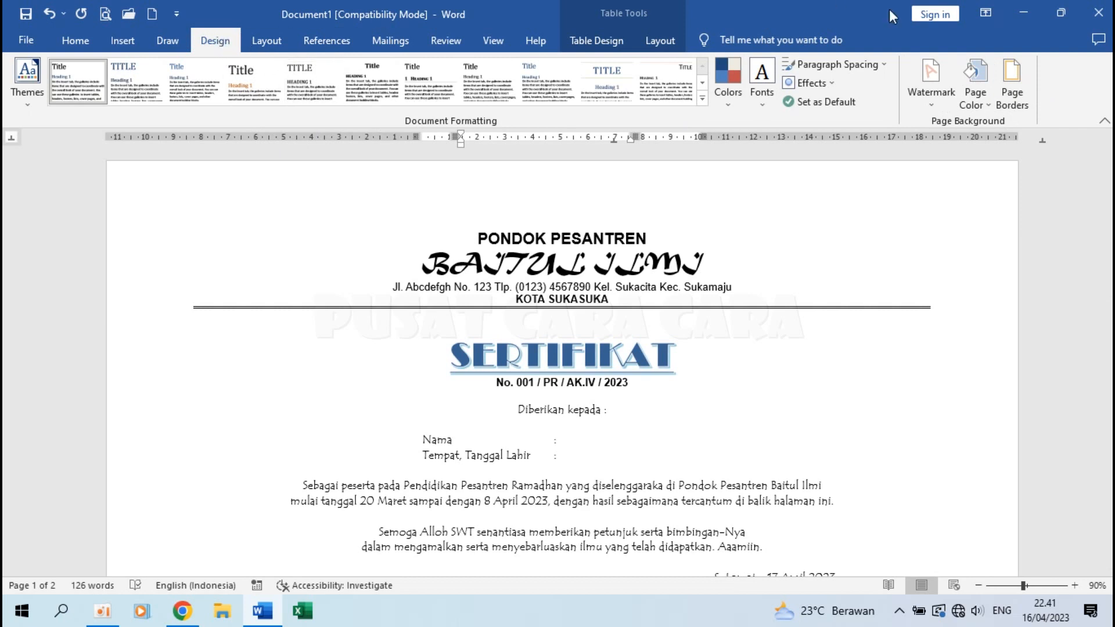
Pick the scroll-and-circle art style as the page border.
left_click(1010, 78)
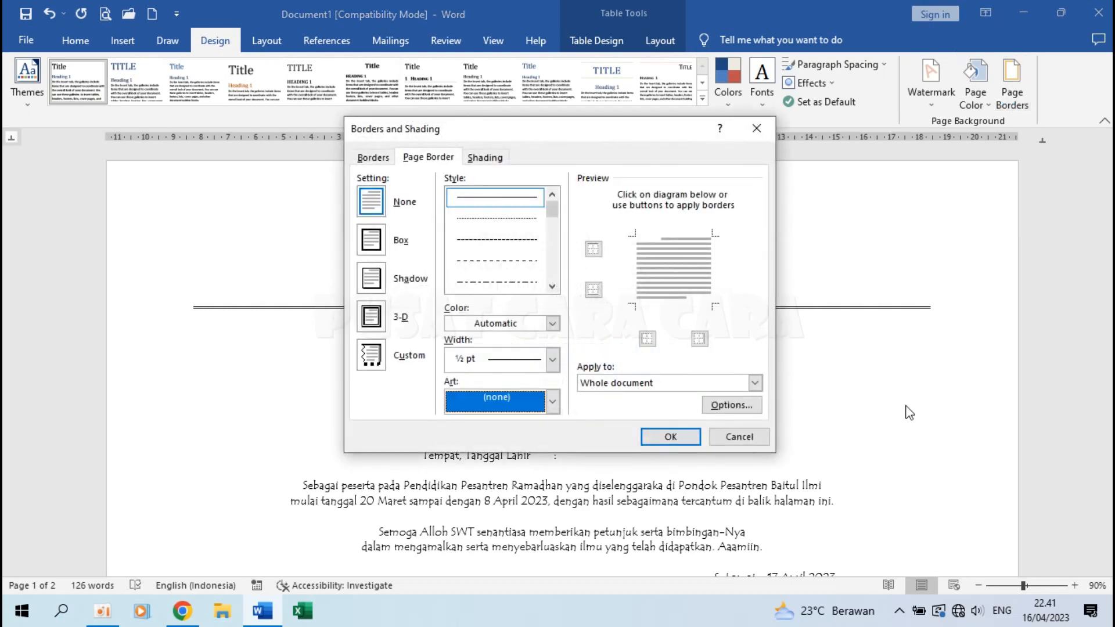
left_click(426, 157)
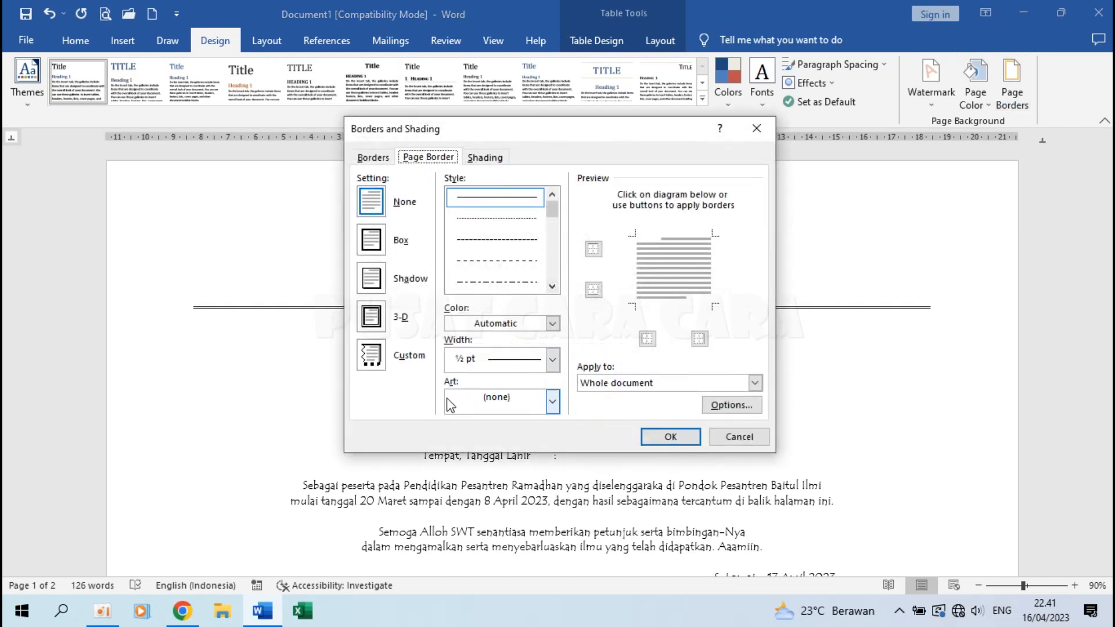
left_click(552, 400)
left_click(552, 513)
left_click(553, 513)
left_click(553, 514)
left_click(553, 514)
left_click(553, 514)
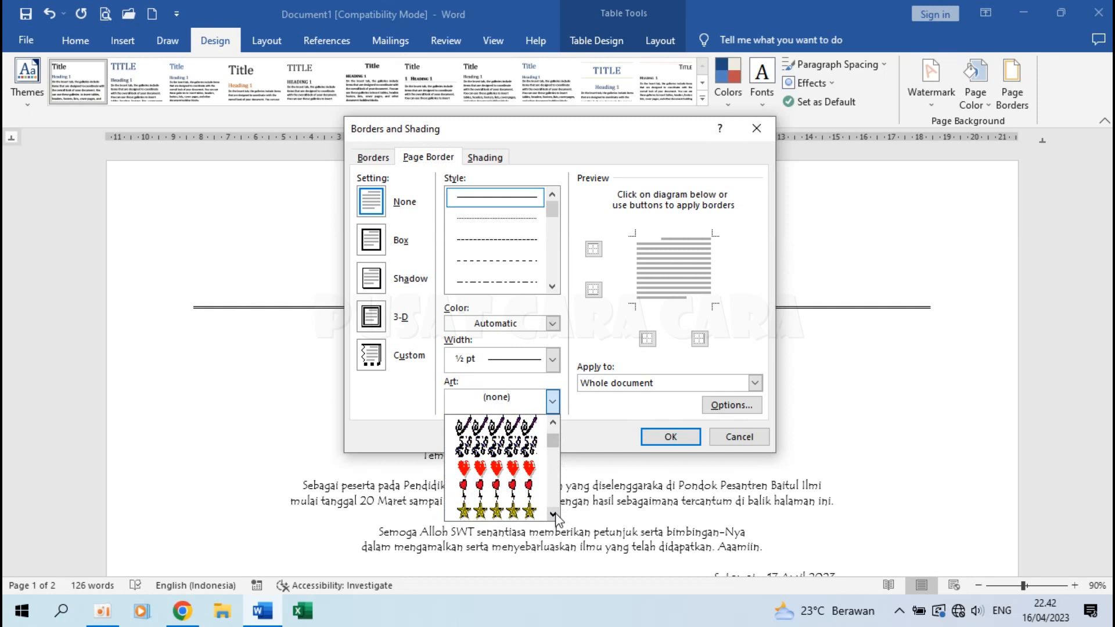
left_click(552, 513)
left_click(552, 513)
left_click(553, 513)
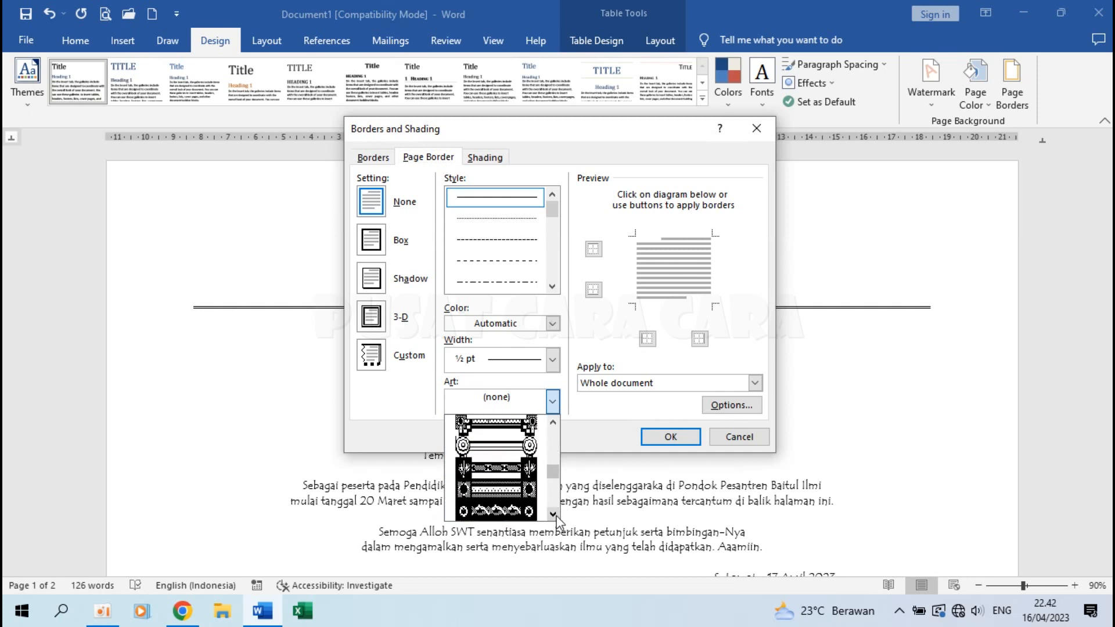
left_click(517, 447)
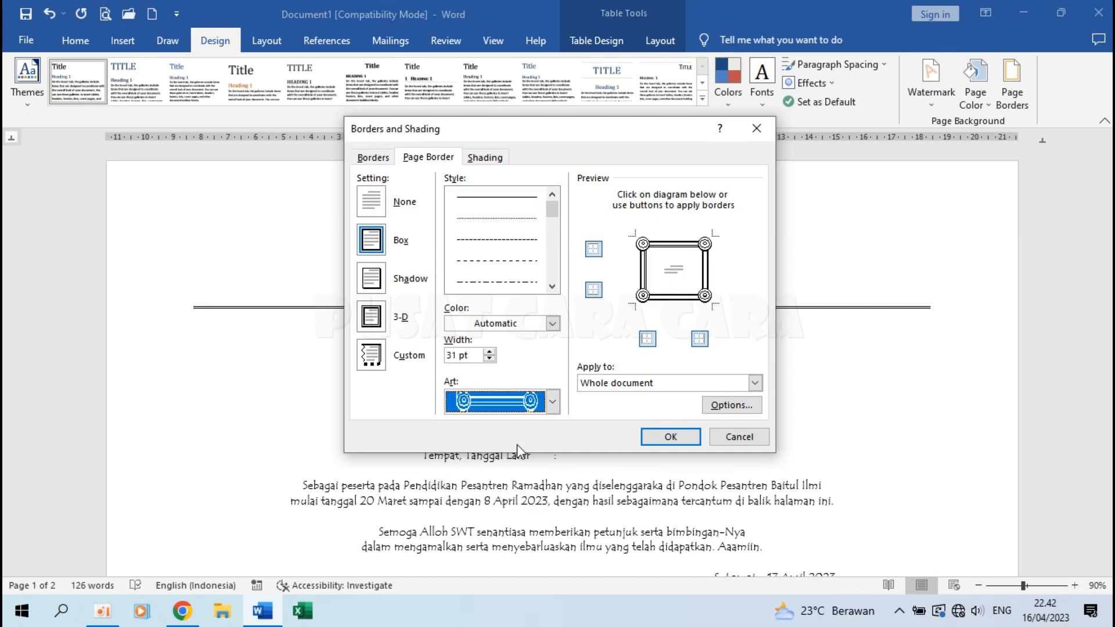
Make the art border dark blue, measured 24 pt from the page edge, for the whole document.
left_click(551, 325)
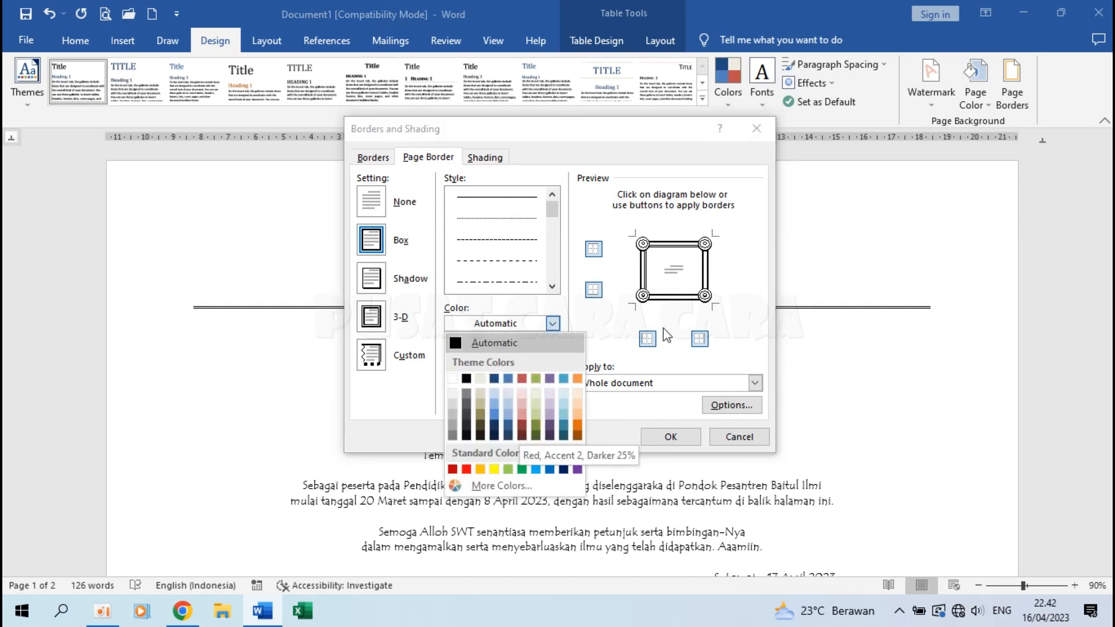
left_click(495, 424)
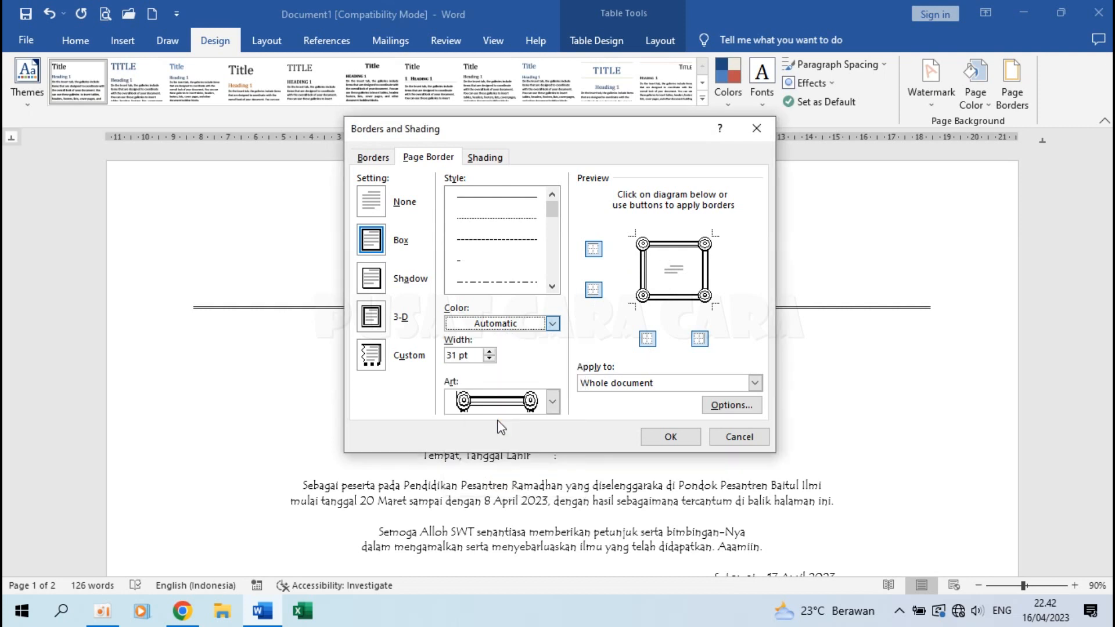
left_click(535, 403)
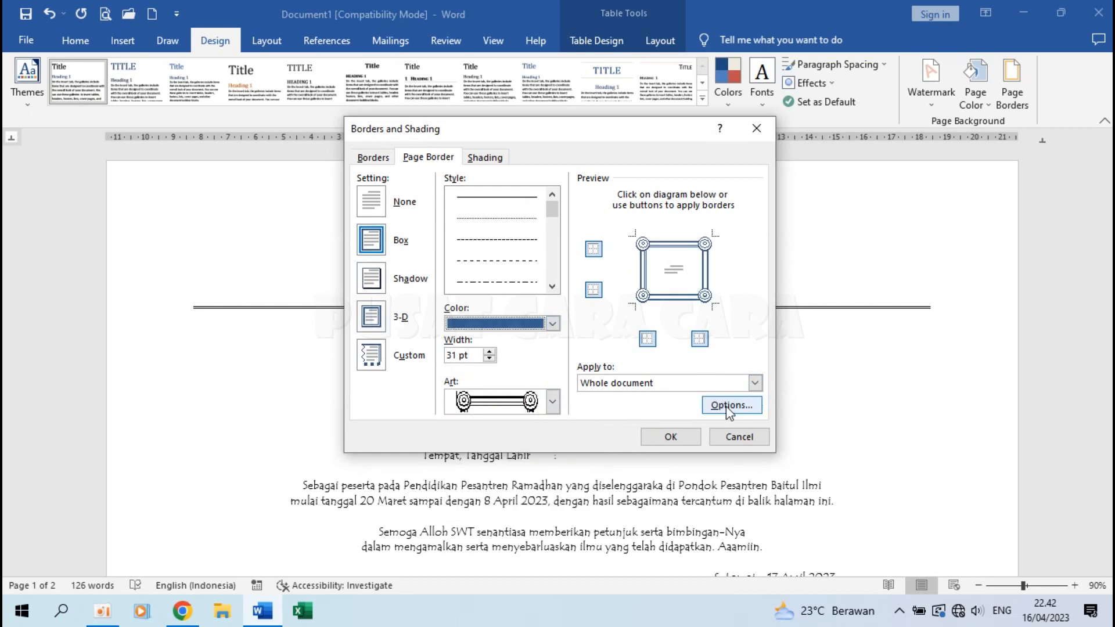
left_click(725, 406)
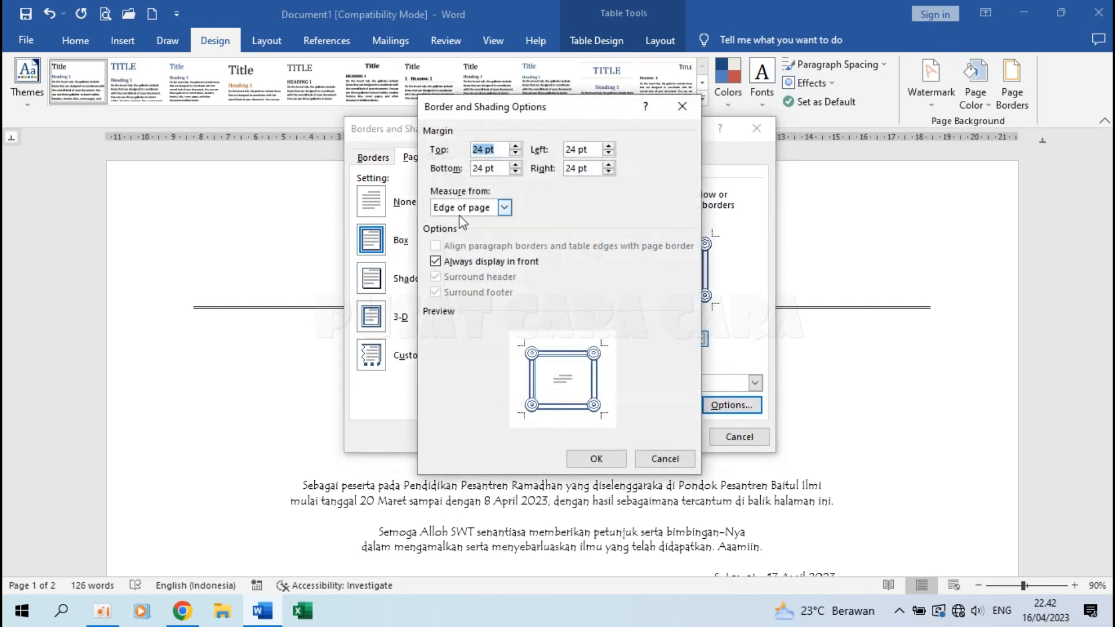
left_click(459, 213)
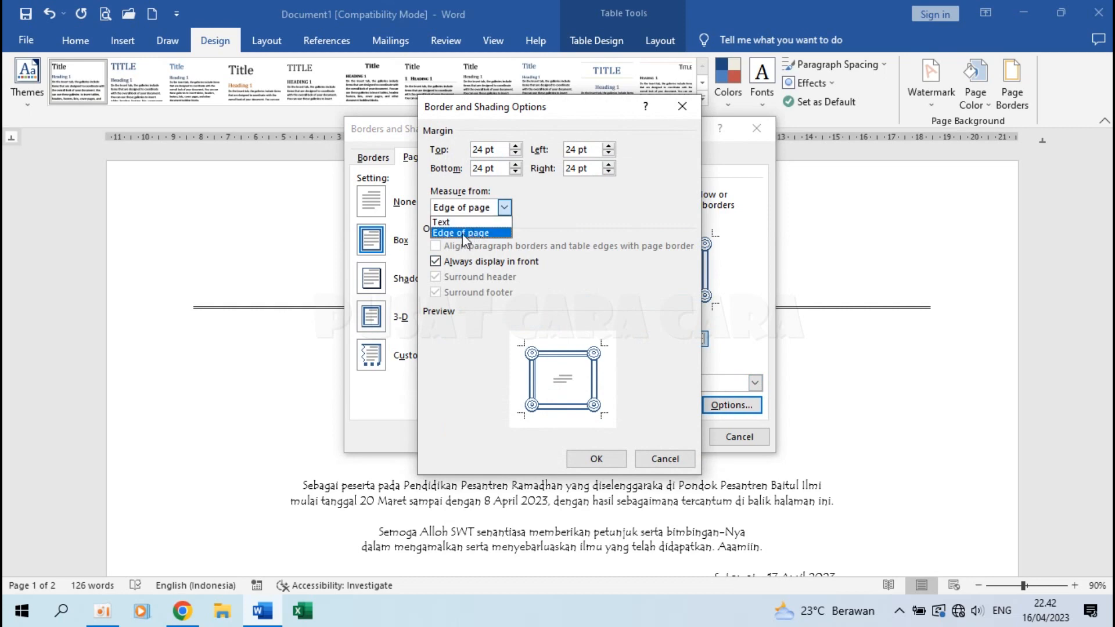
left_click(460, 233)
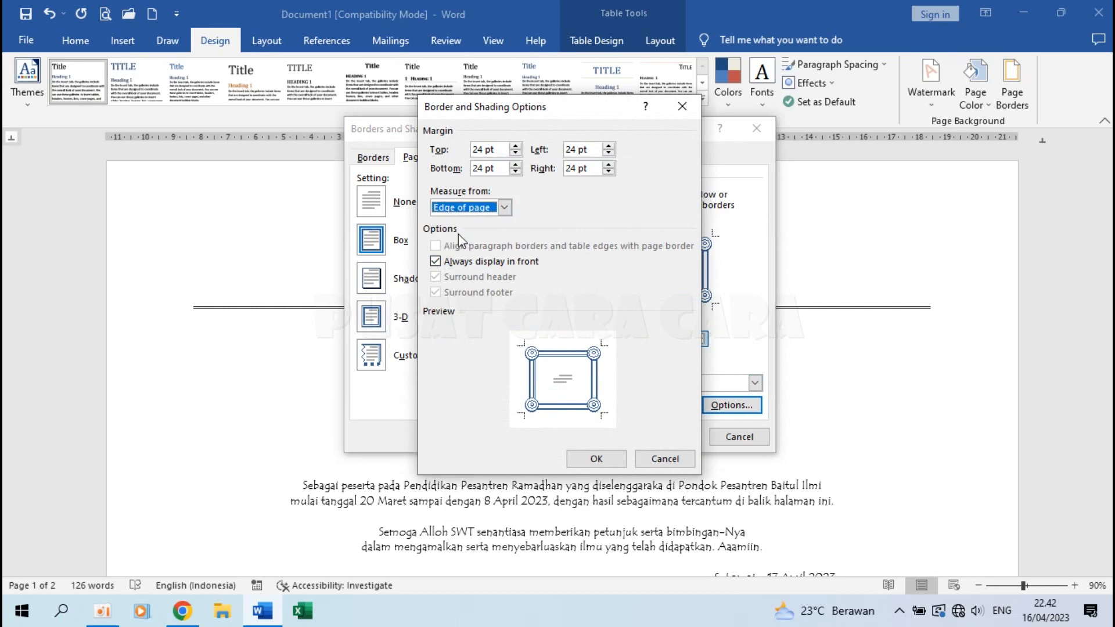
left_click(600, 461)
left_click(670, 437)
scroll(673, 438, "down", 10)
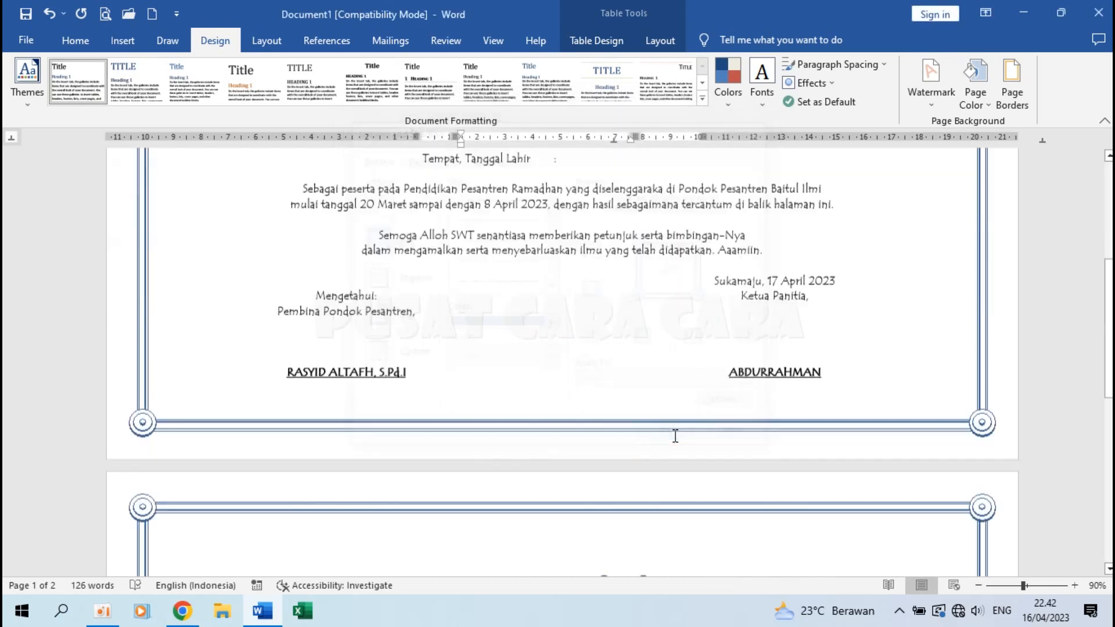
scroll(674, 435, "up", 7)
scroll(639, 540, "up", 5)
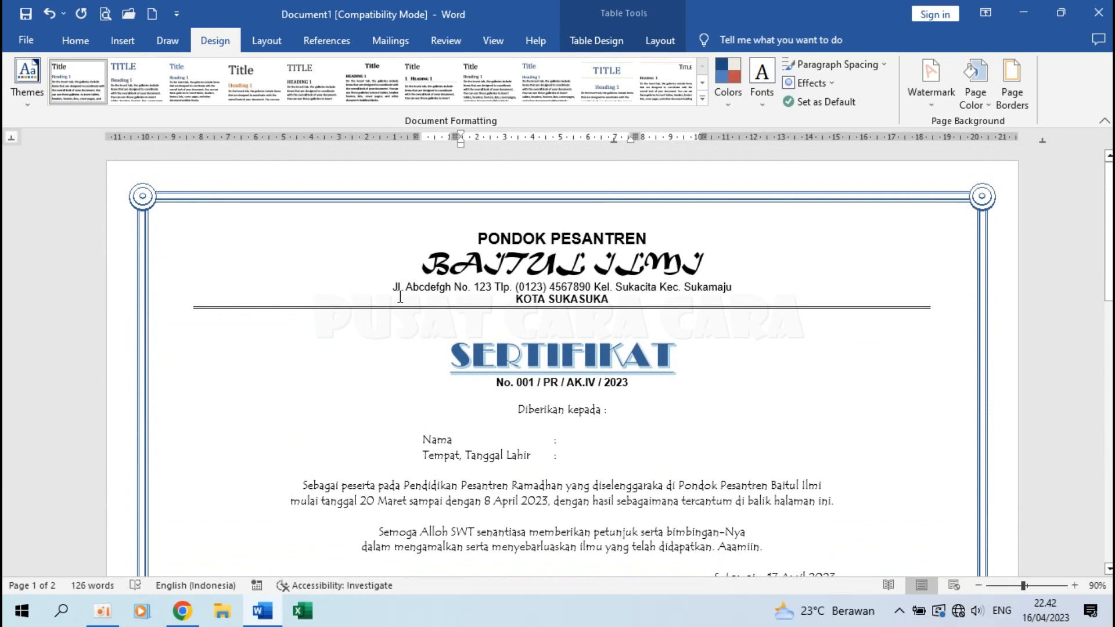
scroll(400, 297, "down", 5)
scroll(383, 273, "up", 6)
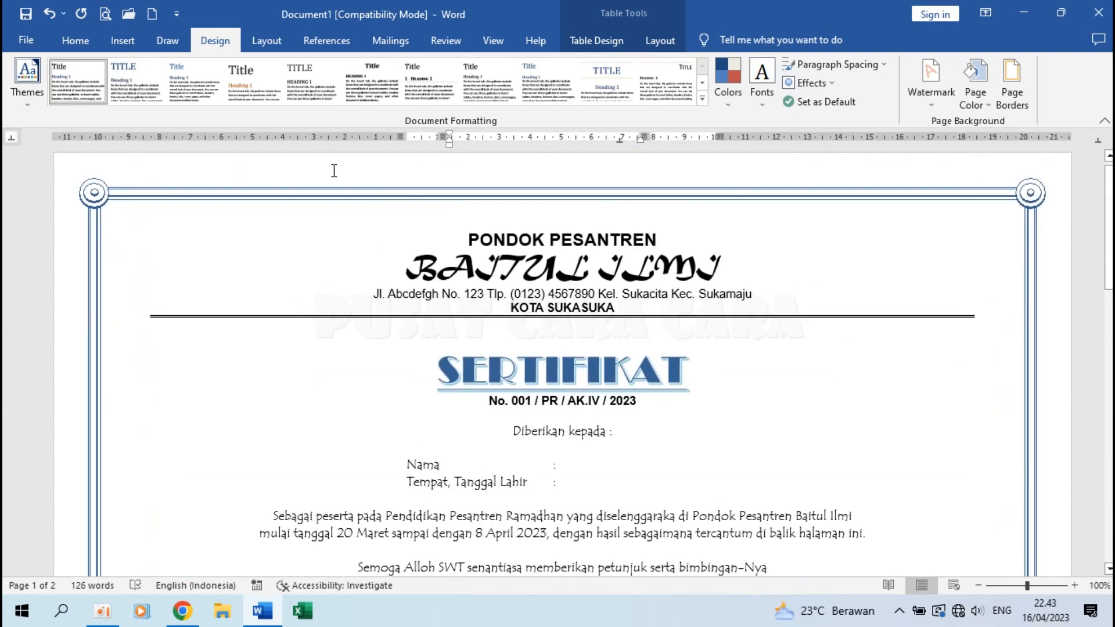
left_click(85, 40)
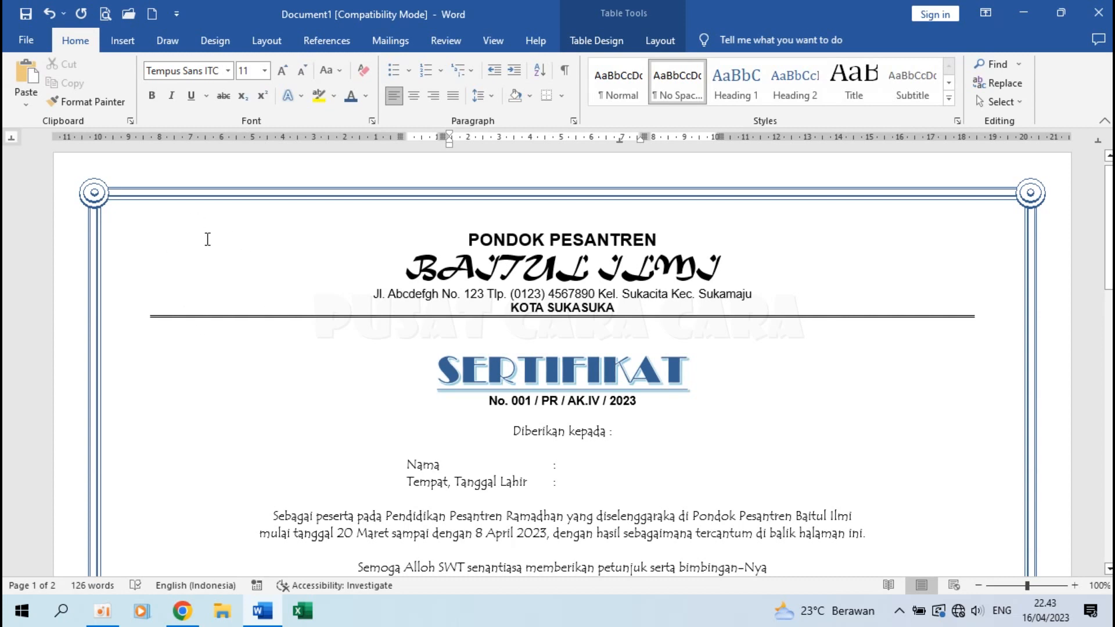
Insert the PESAWAT2 picture from this computer into the grade-list page.
left_click(124, 41)
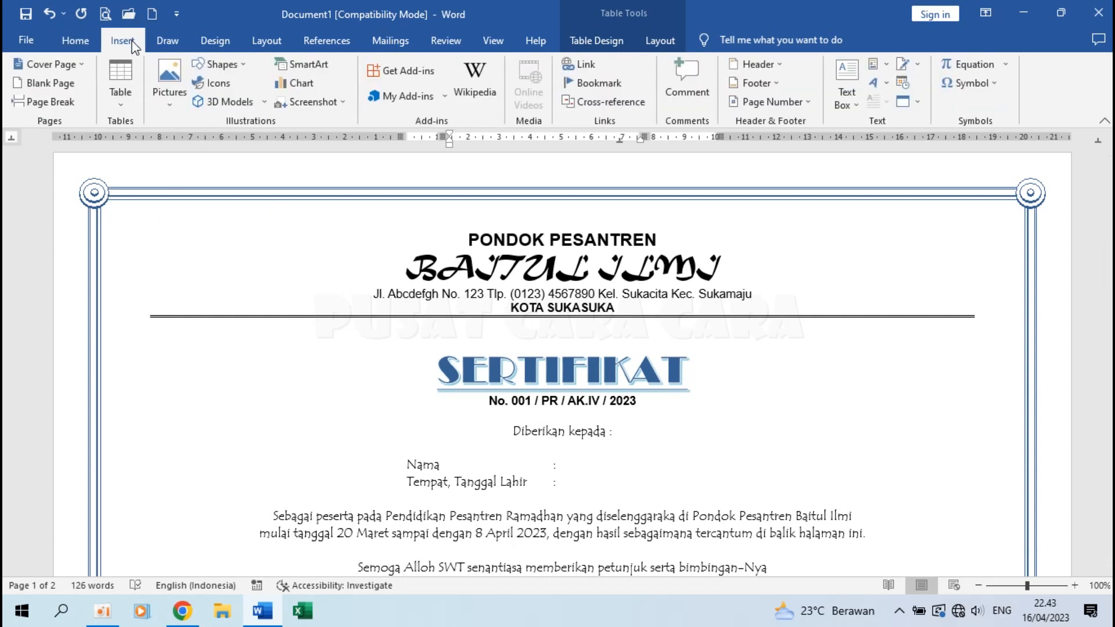
left_click(175, 87)
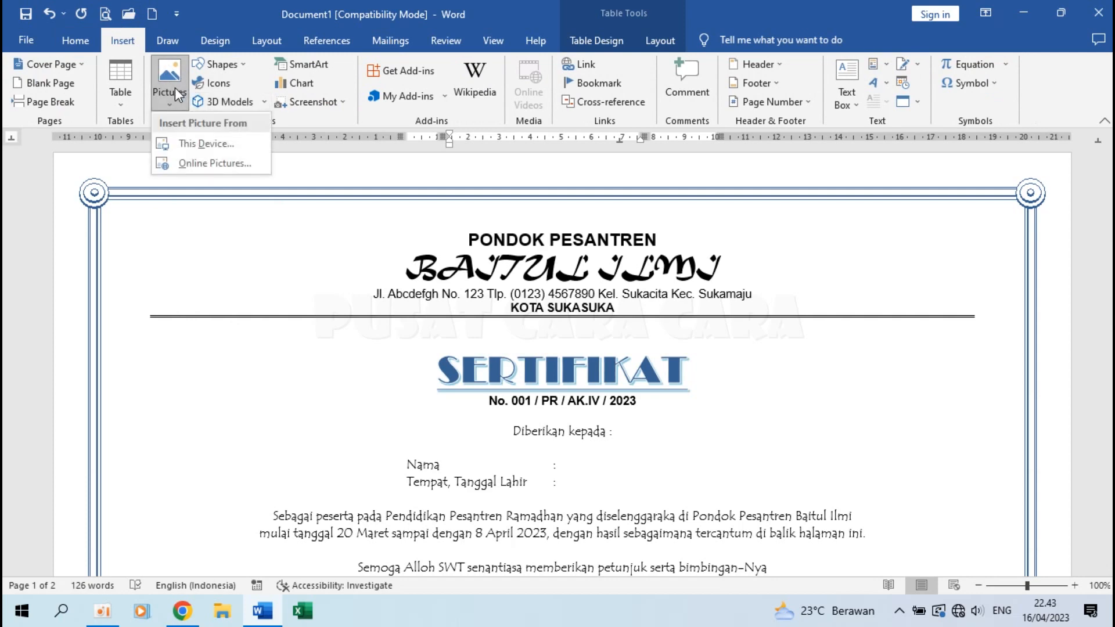
left_click(203, 140)
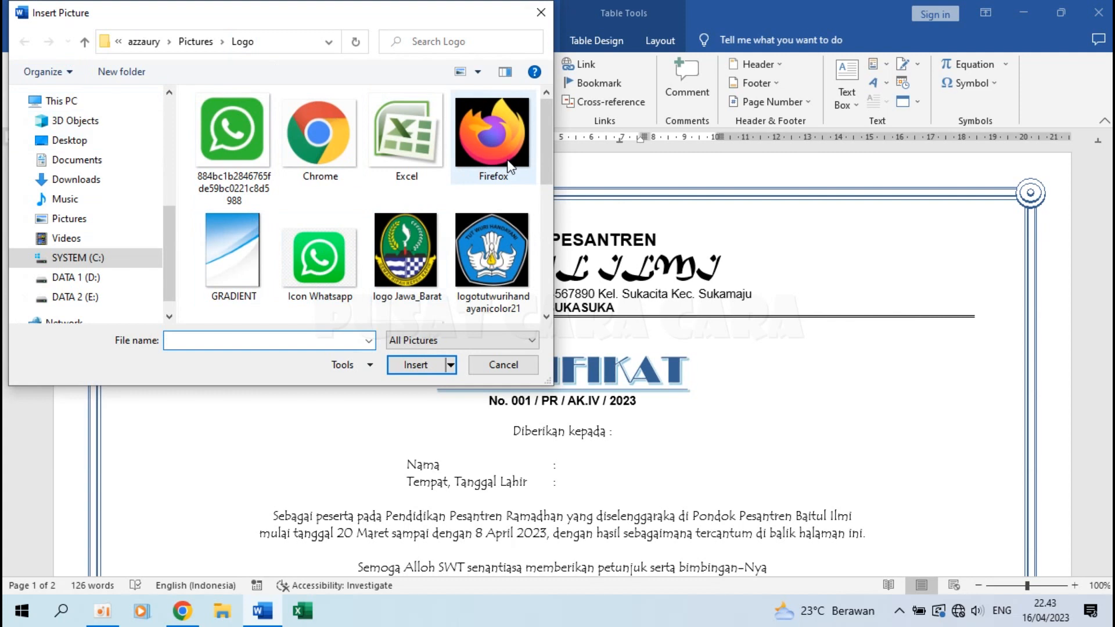
left_click_drag(543, 162, 548, 205)
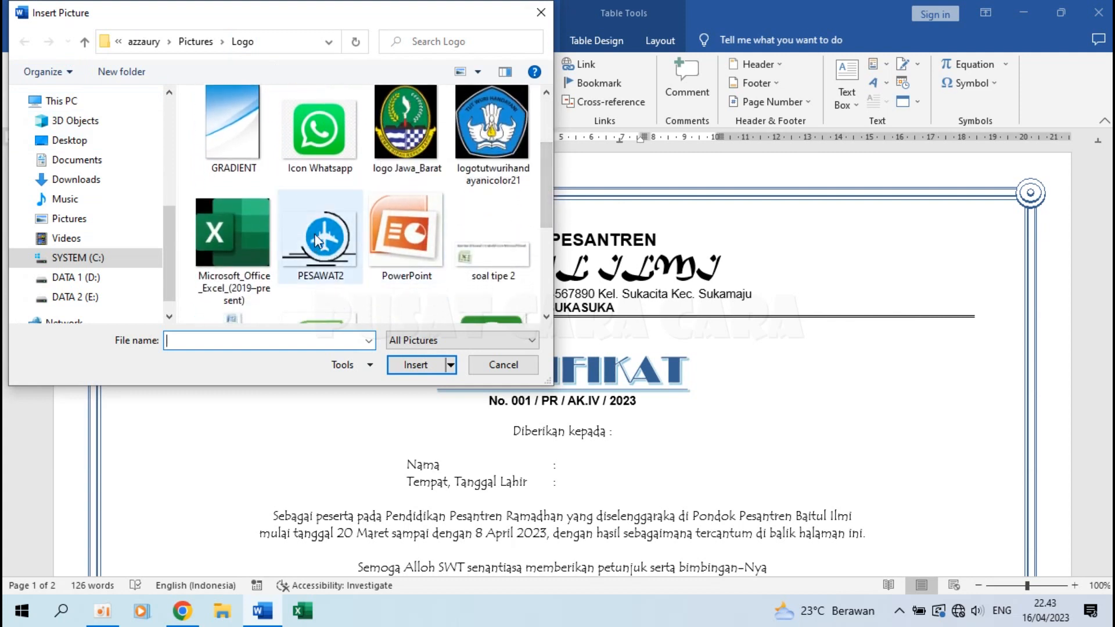
left_click(323, 250)
left_click(417, 367)
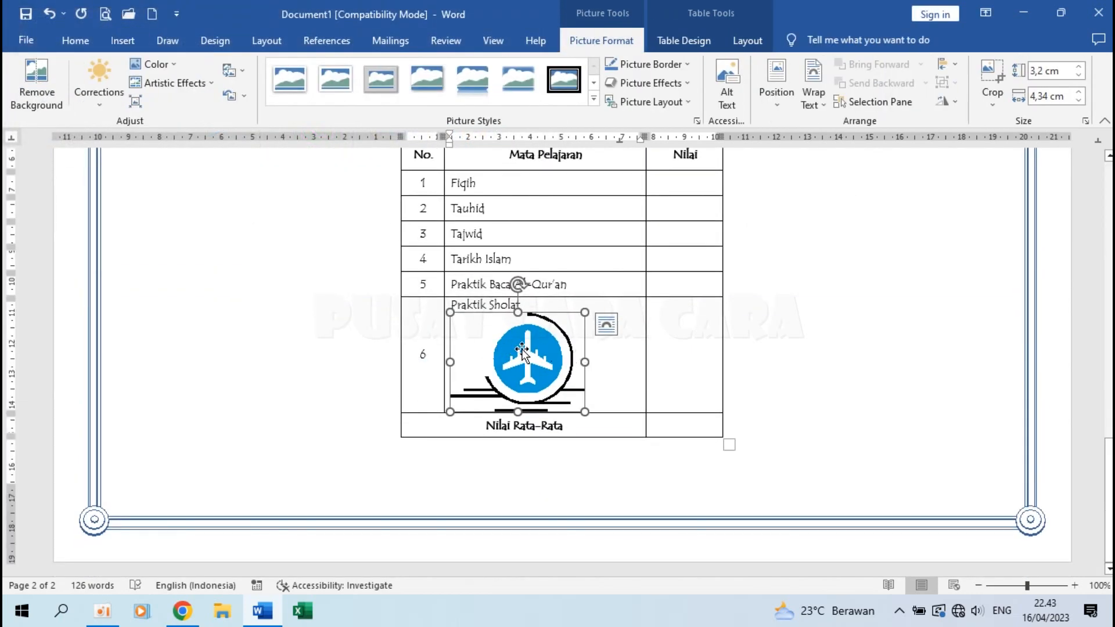
Set the airplane picture's text wrapping to In Front of Text.
right_click(522, 350)
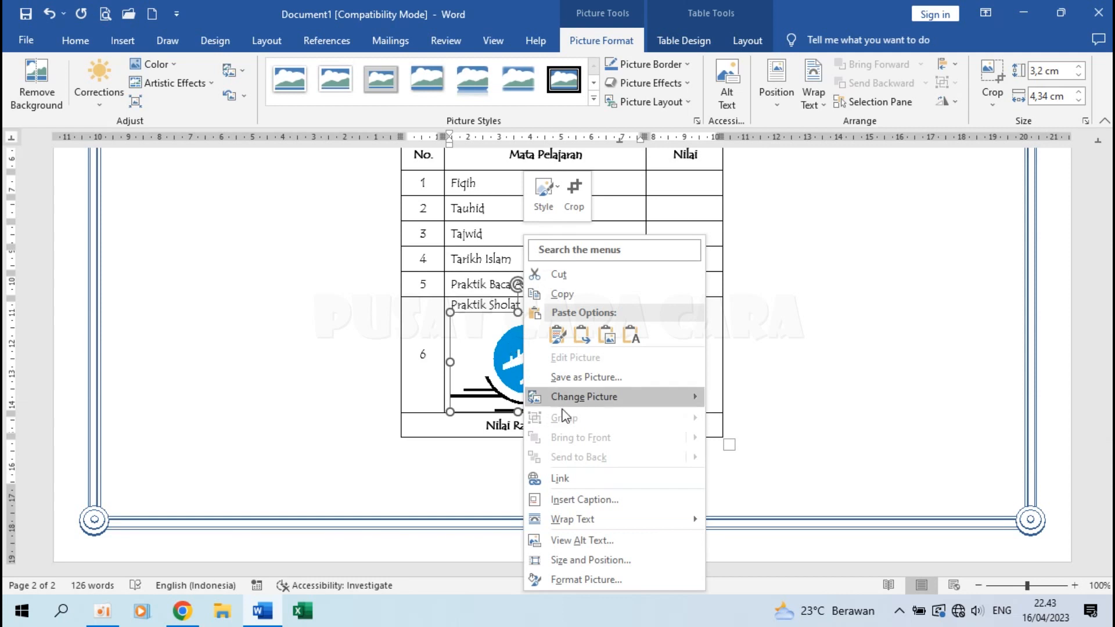
mouse_move(642, 520)
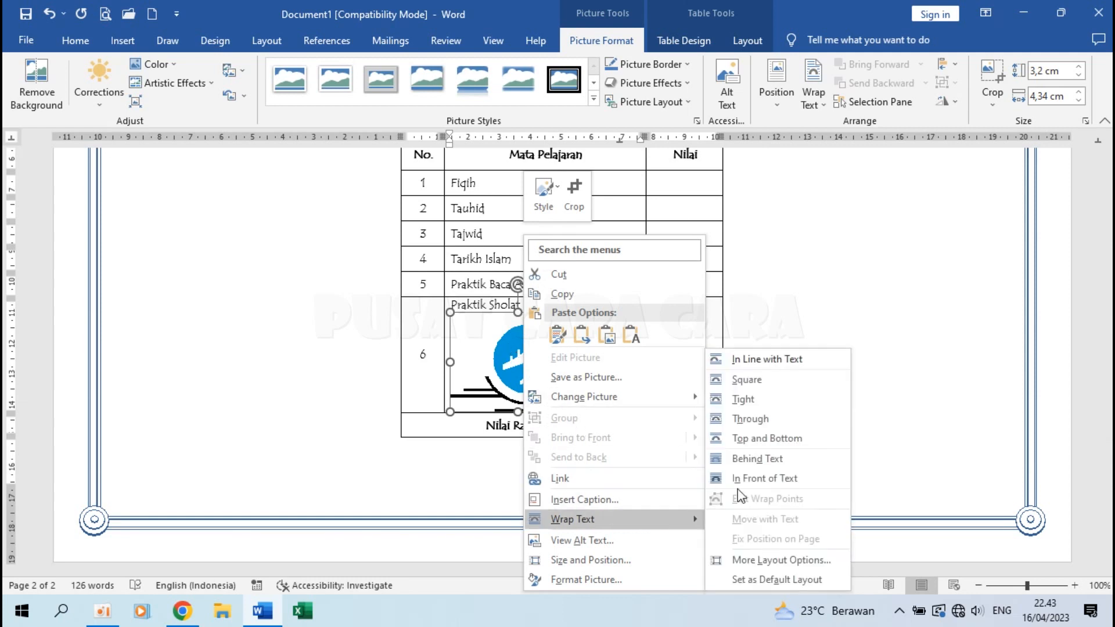
left_click(764, 478)
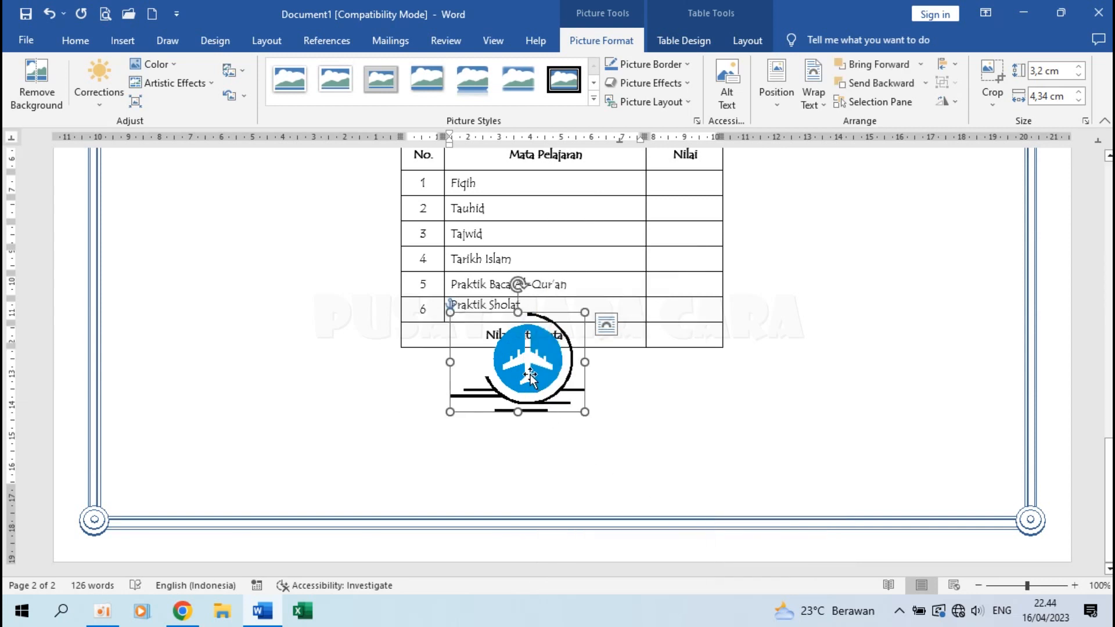
Drag the airplane picture up the document toward the certificate header.
left_click_drag(529, 376, 326, 250)
scroll(353, 401, "up", 5)
left_click_drag(353, 401, 343, 228)
scroll(343, 227, "up", 3)
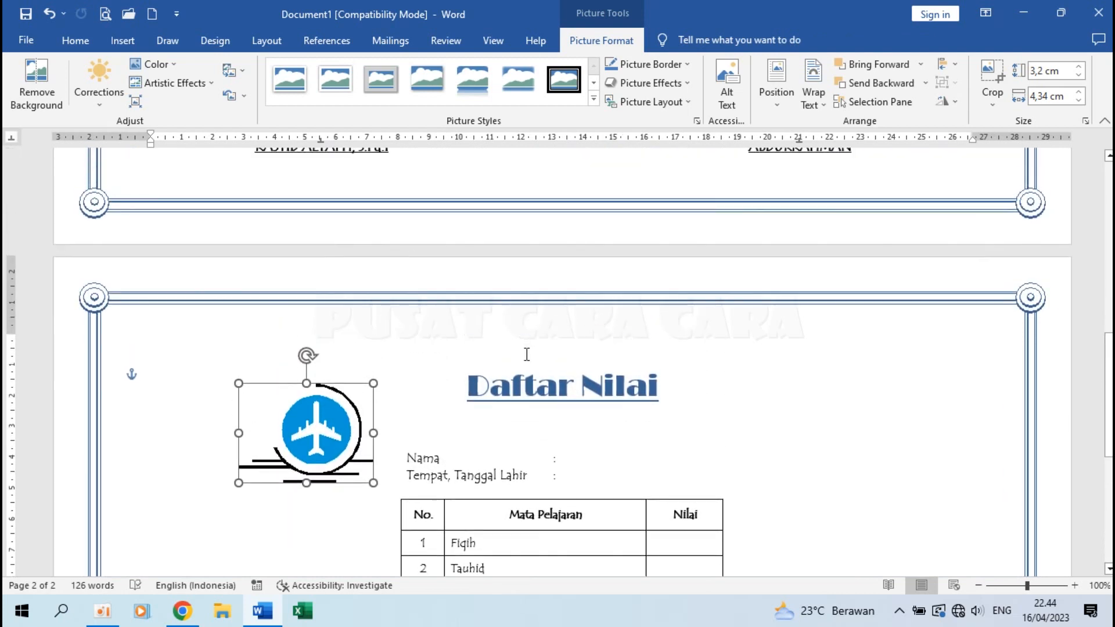
scroll(386, 418, "up", 3)
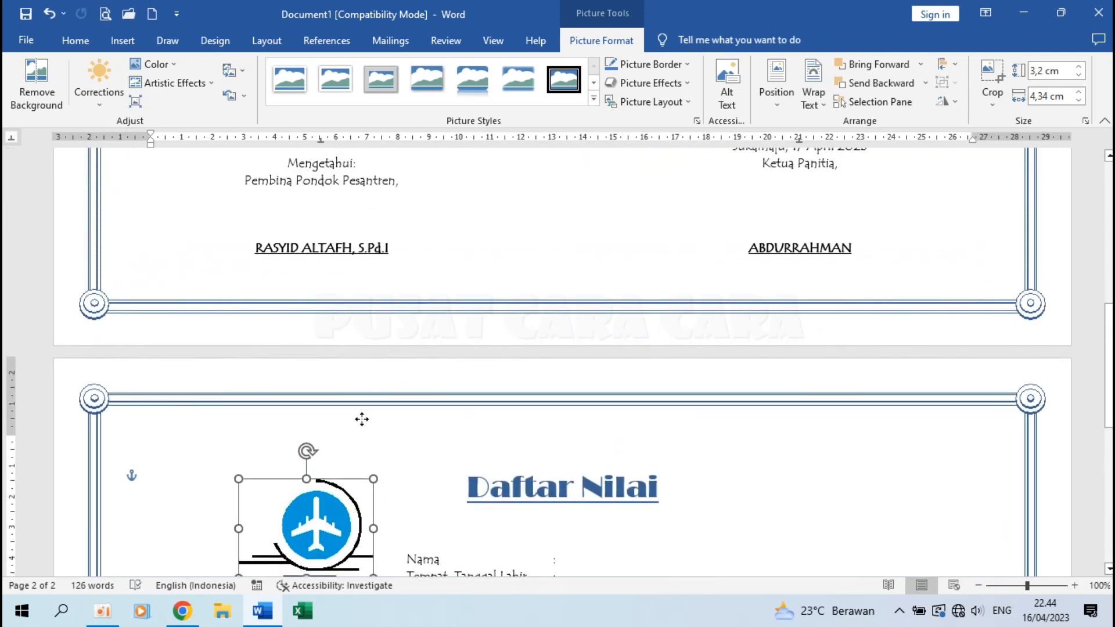
left_click_drag(352, 458, 389, 227)
scroll(389, 233, "up", 5)
left_click_drag(387, 433, 339, 219)
scroll(340, 212, "up", 5)
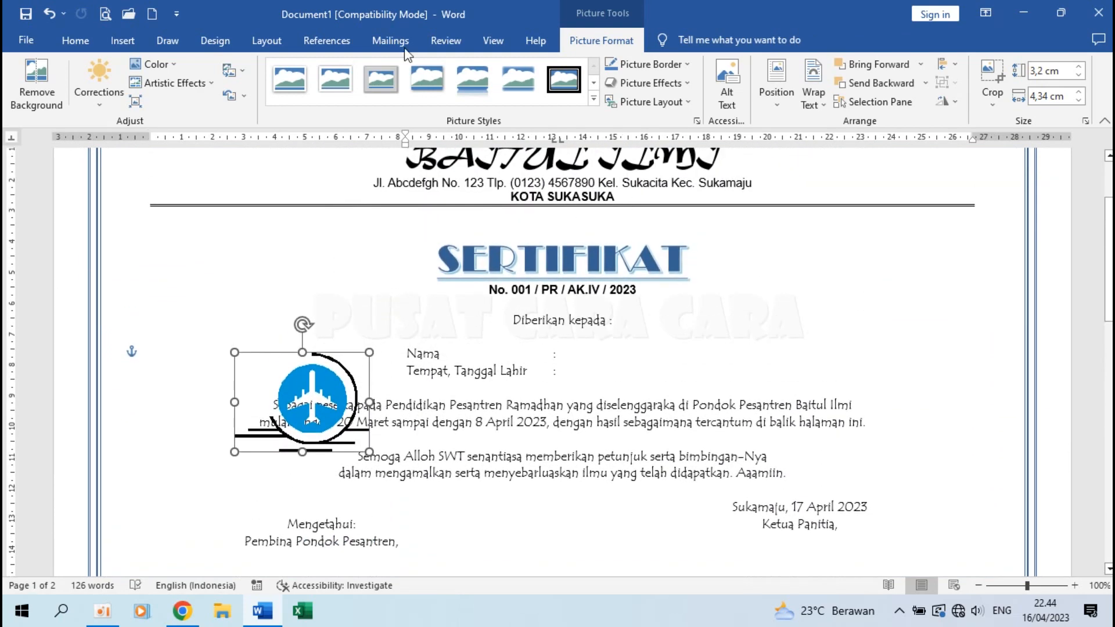
Position the airplane logo beside the header lines and shrink it.
left_click(75, 40)
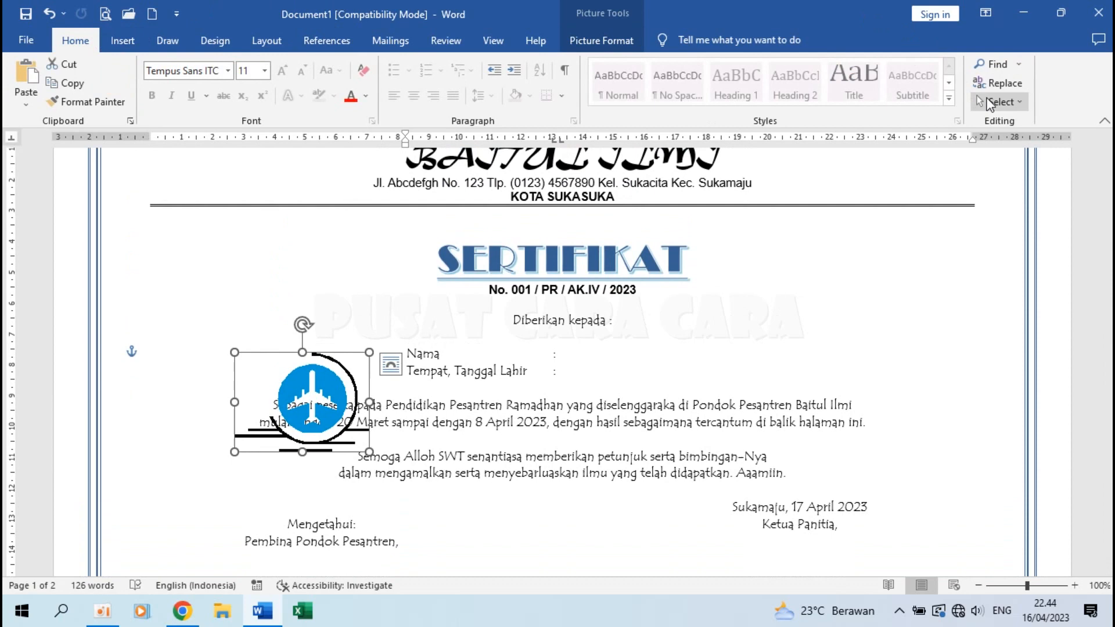
left_click(981, 103)
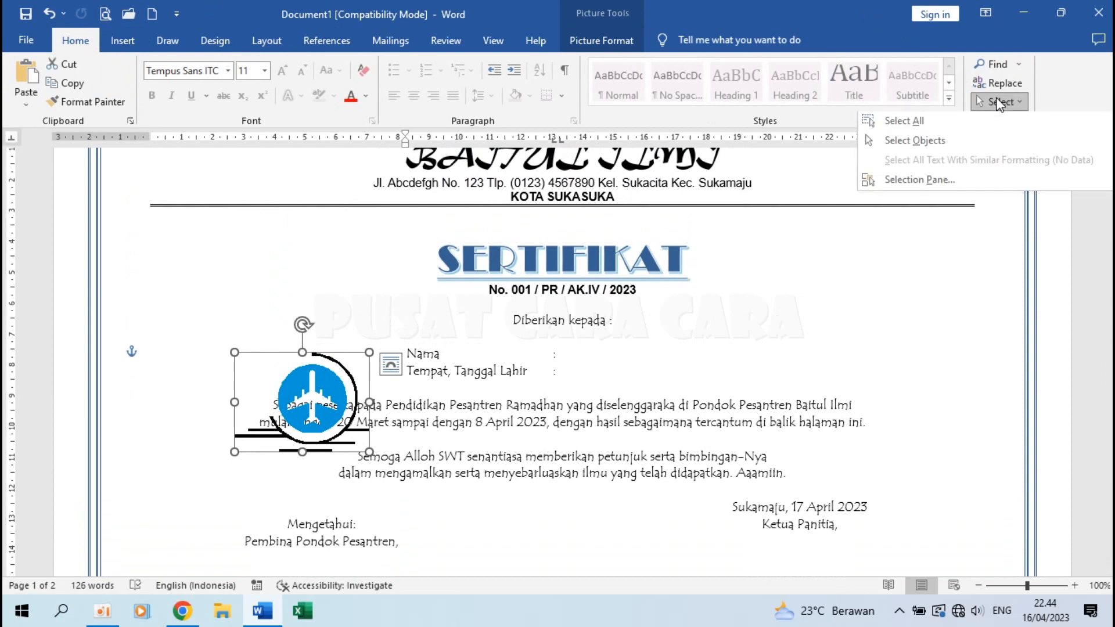
left_click(348, 353)
left_click_drag(314, 384, 281, 239)
scroll(281, 240, "up", 4)
left_click_drag(306, 372, 263, 272)
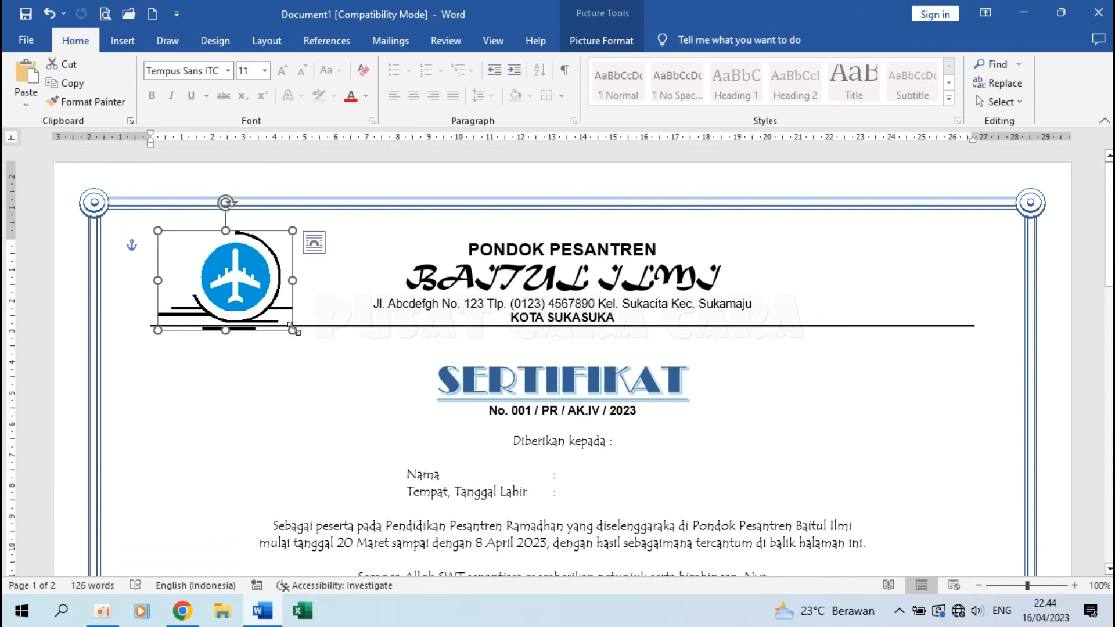
left_click_drag(293, 329, 225, 276)
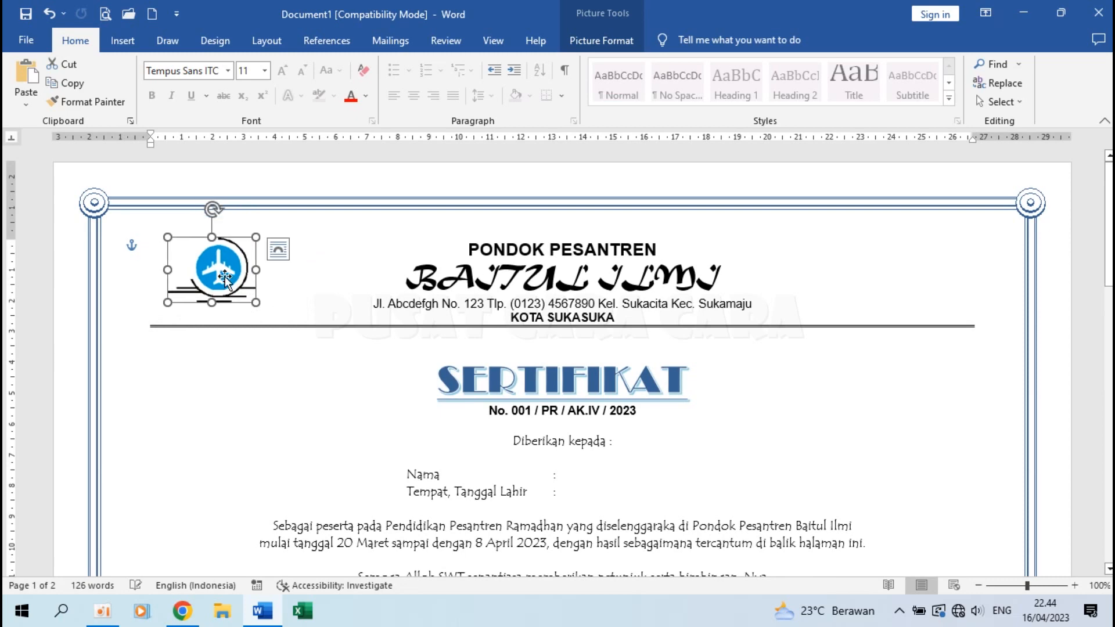
left_click(422, 286)
Show the Design tab's watermark gallery.
scroll(277, 298, "down", 5)
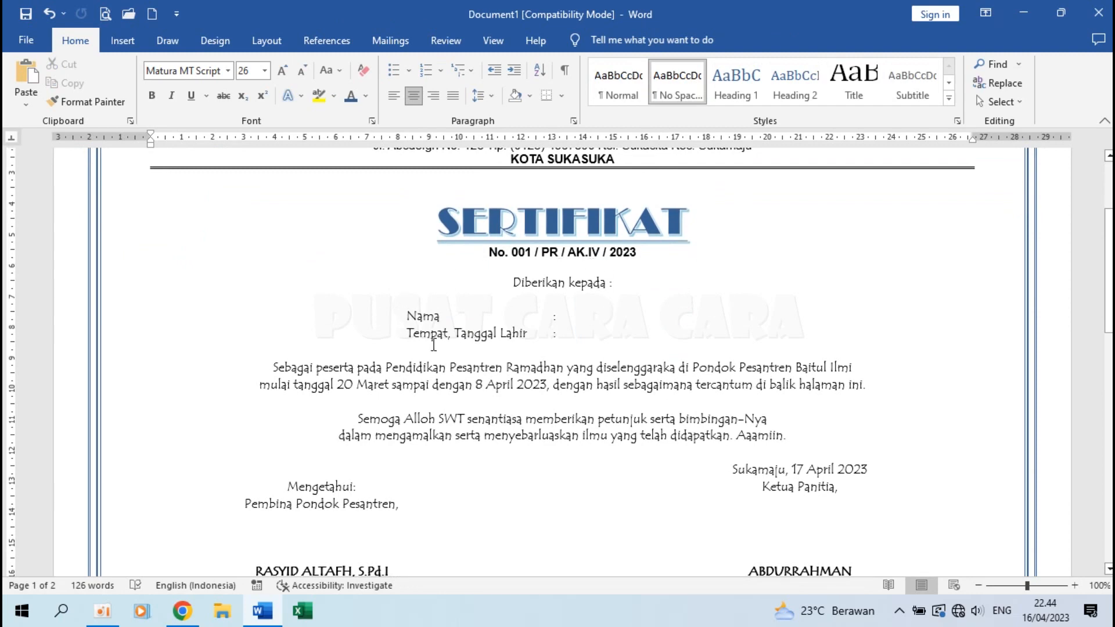
scroll(485, 408, "up", 3)
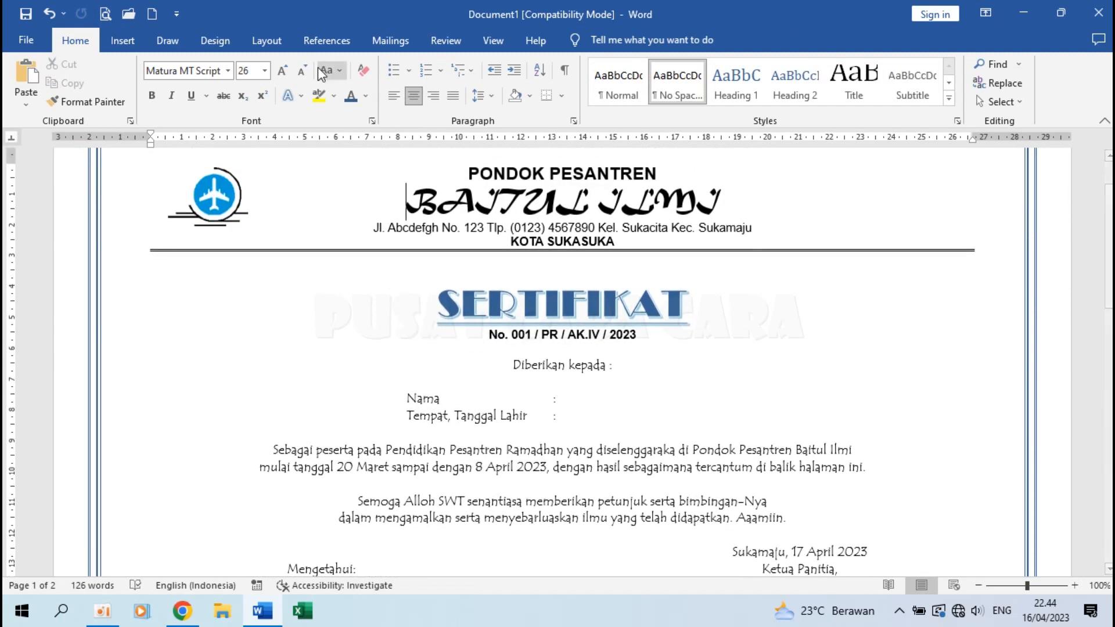
left_click(223, 40)
left_click(925, 94)
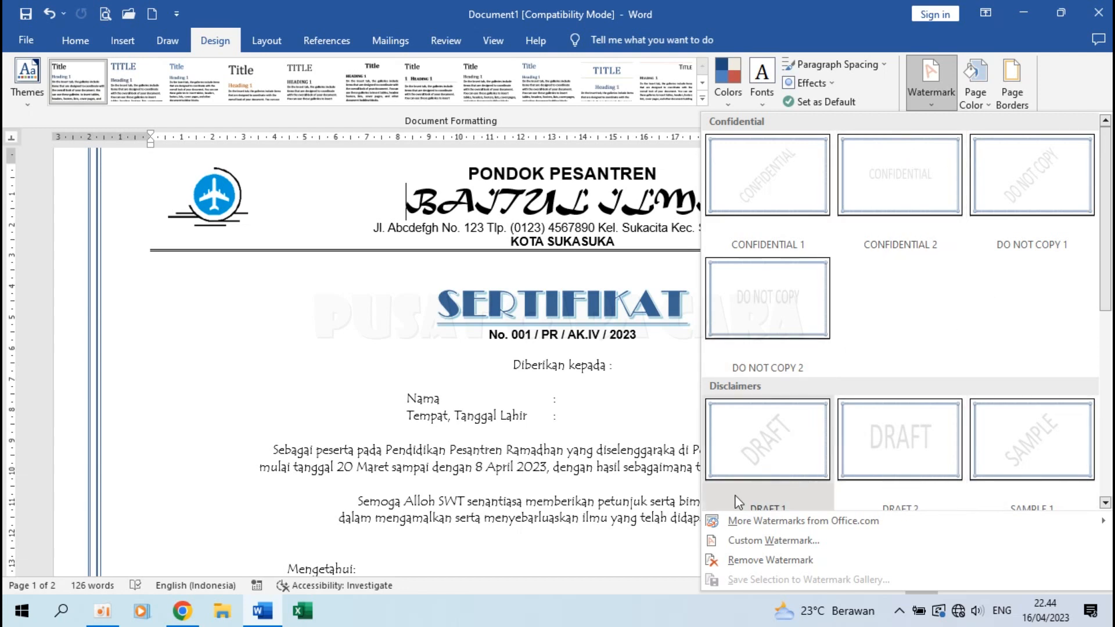
Add PESAWAT2 as a washed-out picture watermark at 100% scale.
mouse_move(816, 525)
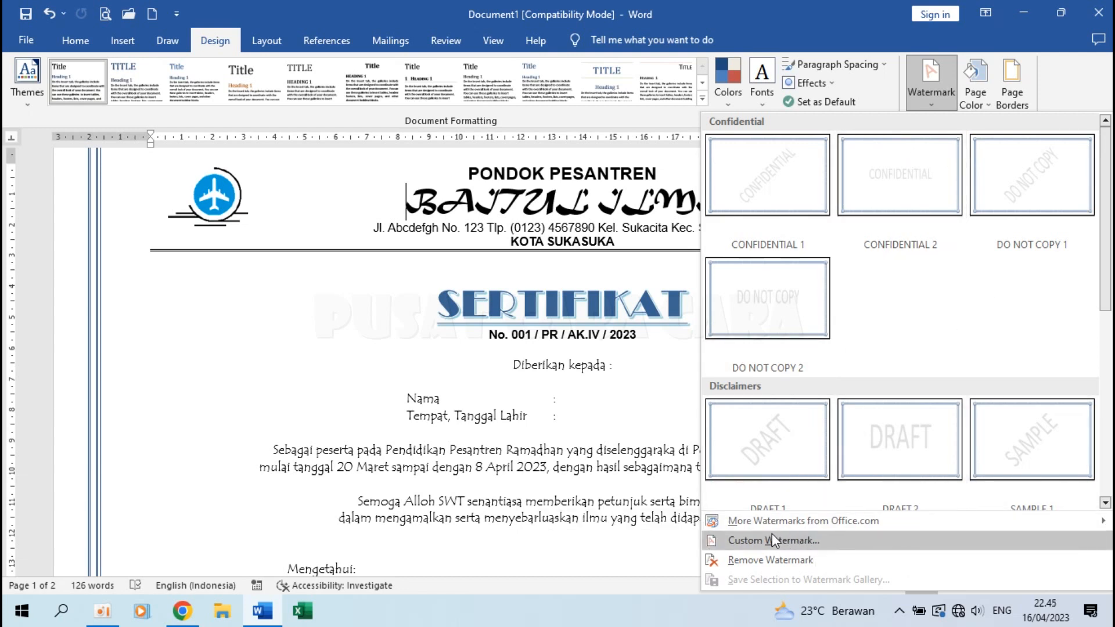
left_click(771, 537)
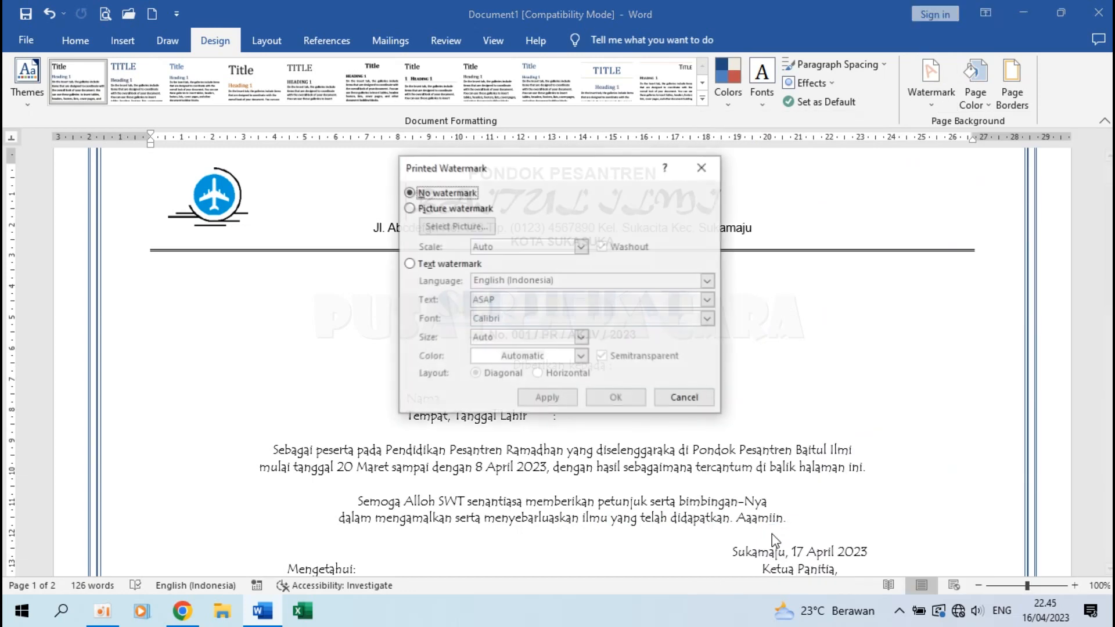
left_click(444, 210)
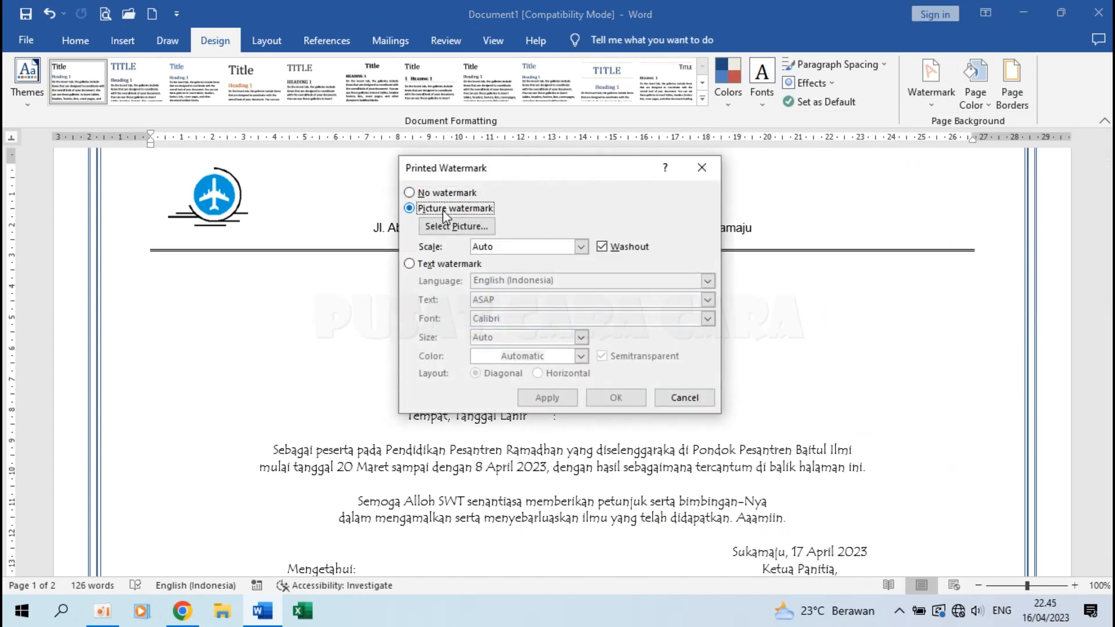
left_click(458, 227)
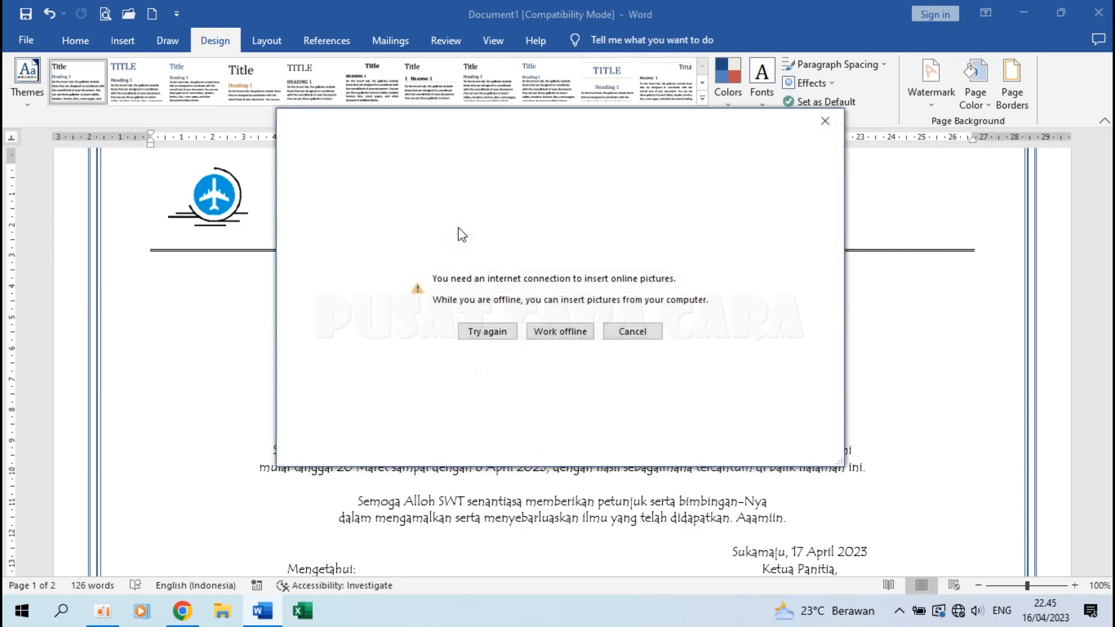
left_click(570, 336)
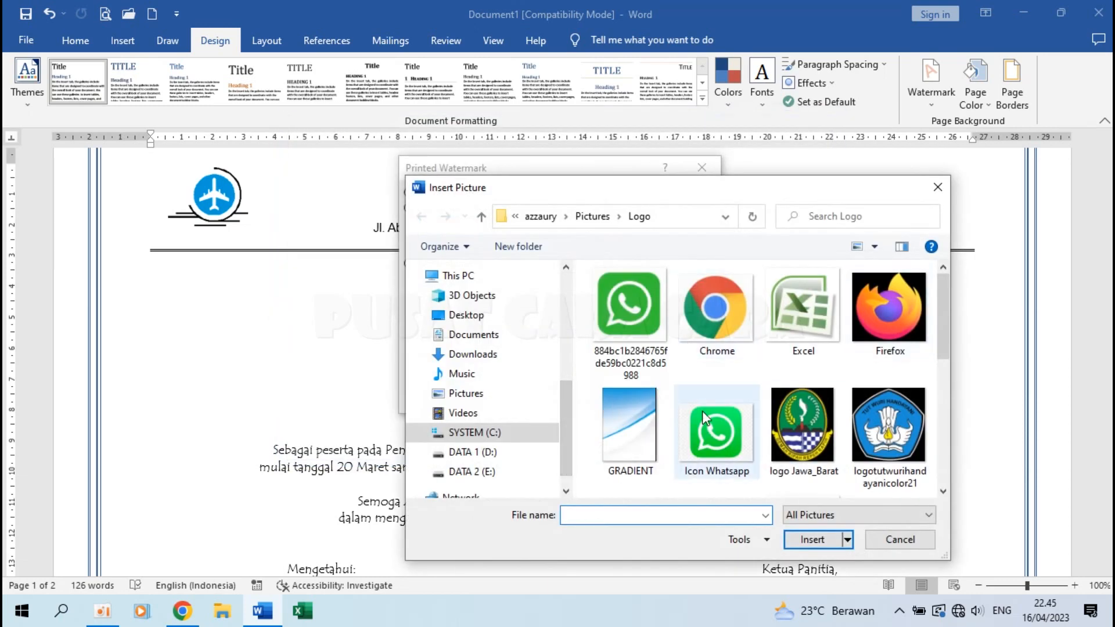
scroll(704, 418, "down", 5)
scroll(705, 418, "up", 3)
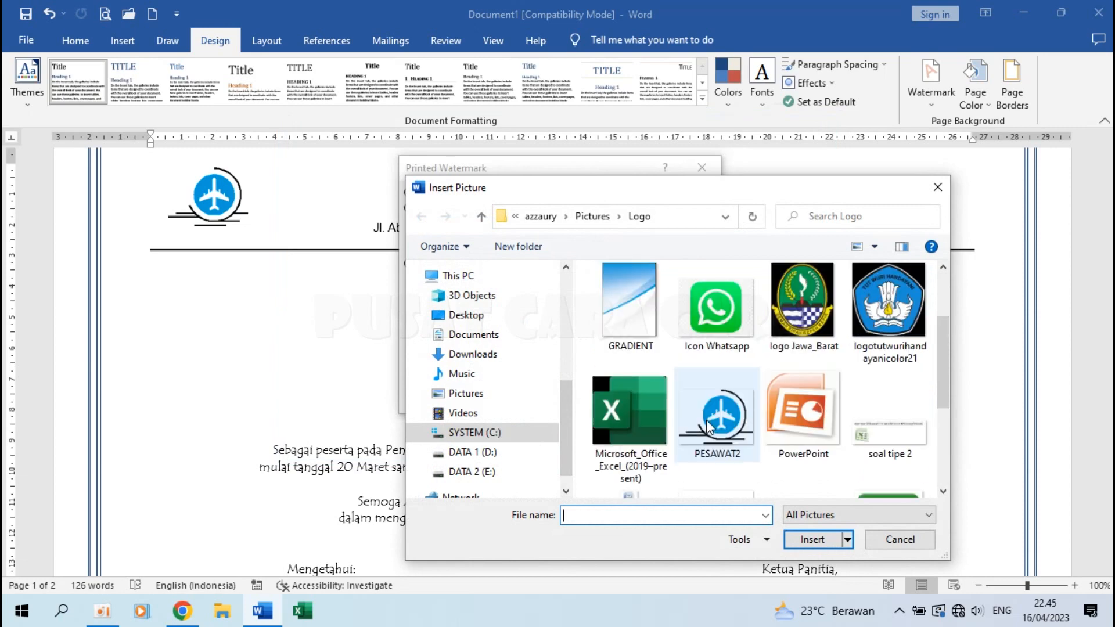
left_click(708, 414)
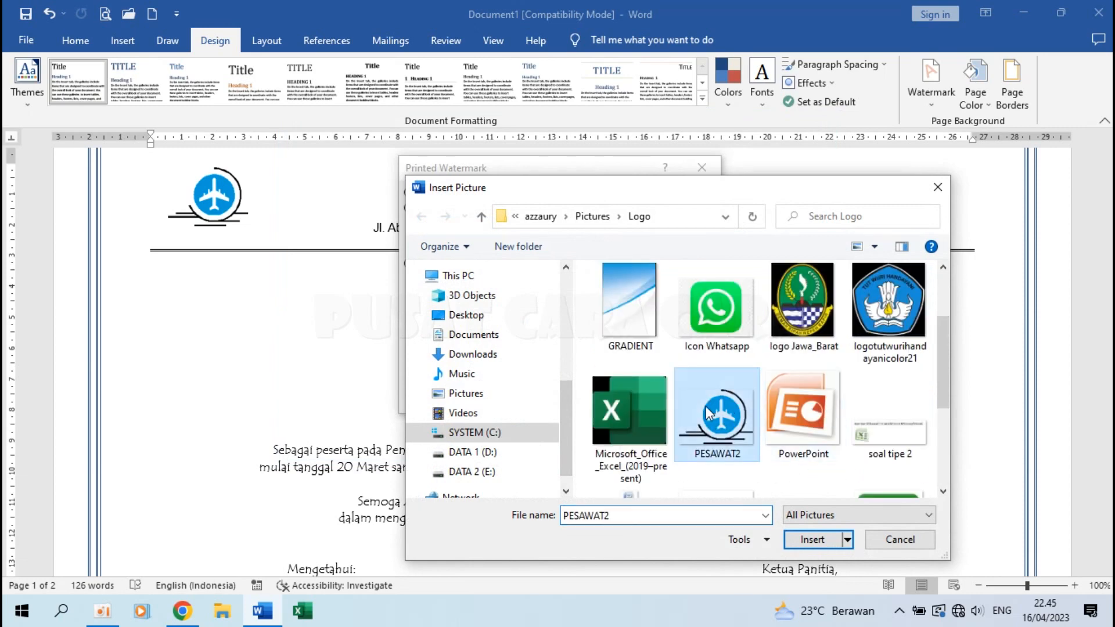
left_click(813, 540)
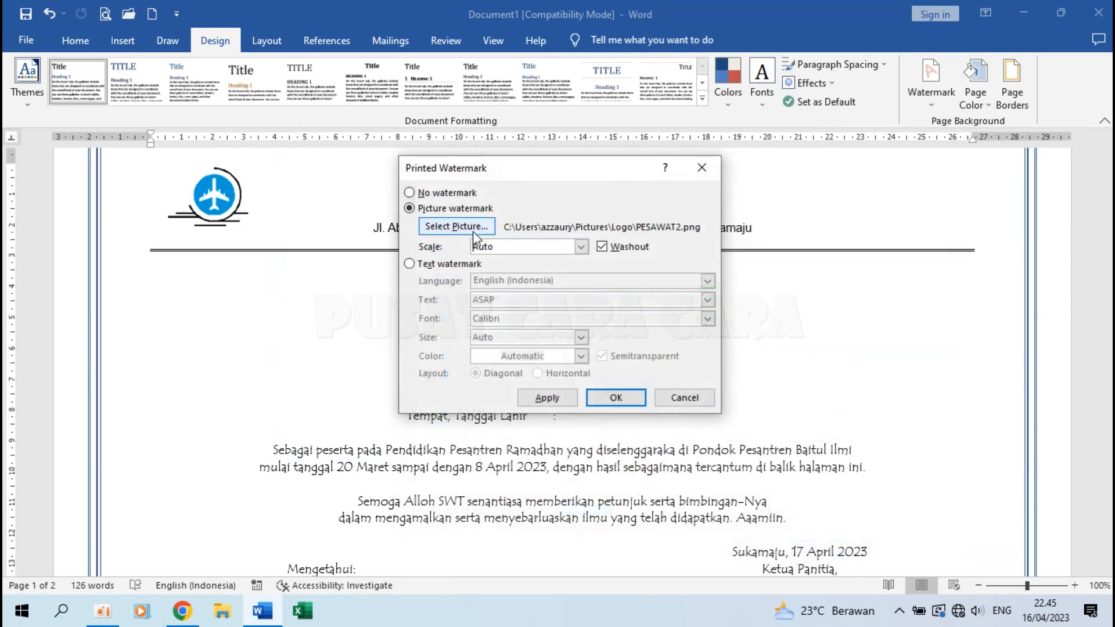
left_click(580, 246)
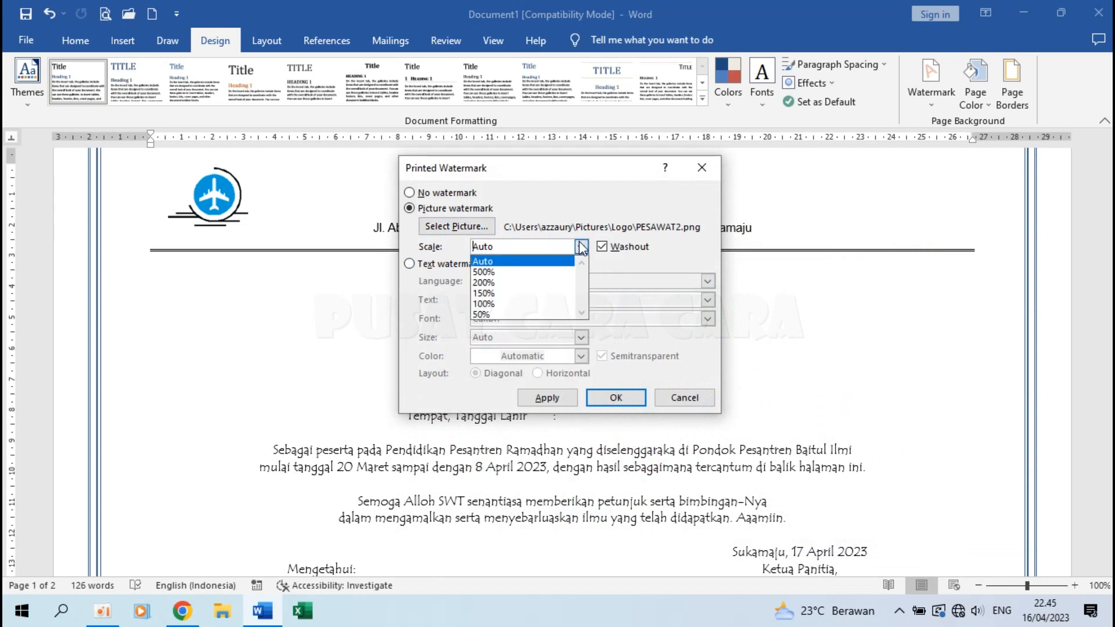
left_click(513, 304)
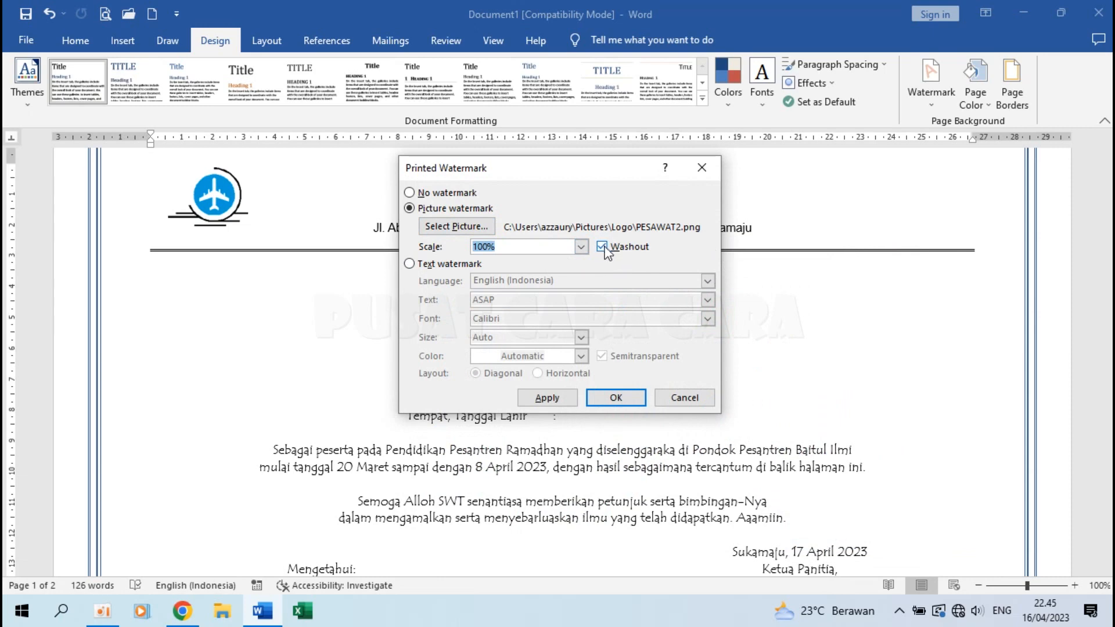
left_click(615, 398)
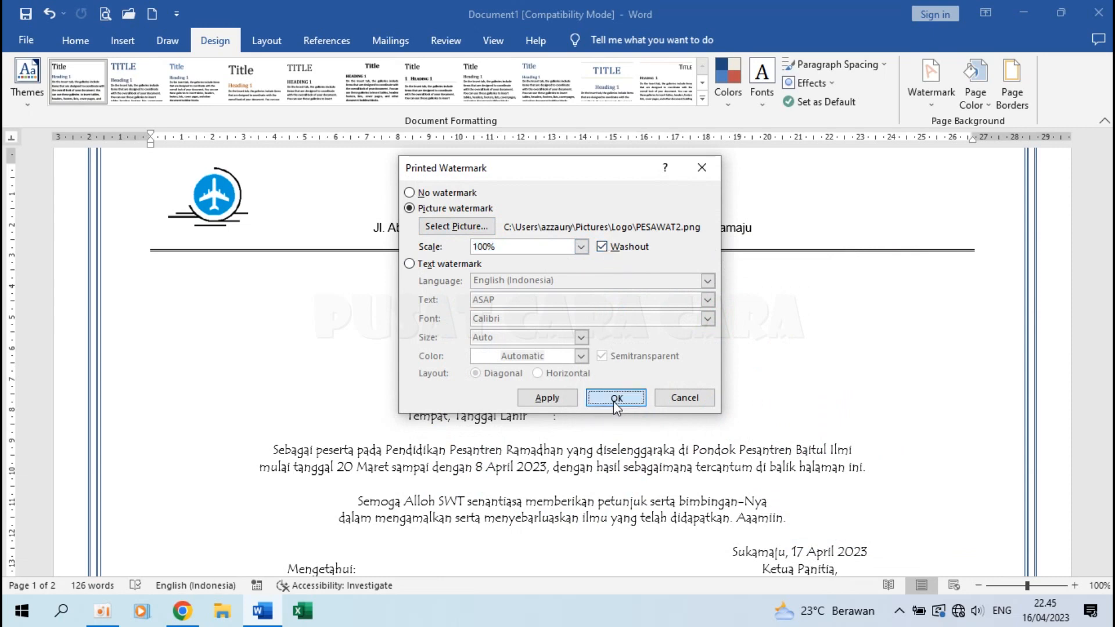
scroll(638, 290, "down", 2)
scroll(662, 291, "up", 1)
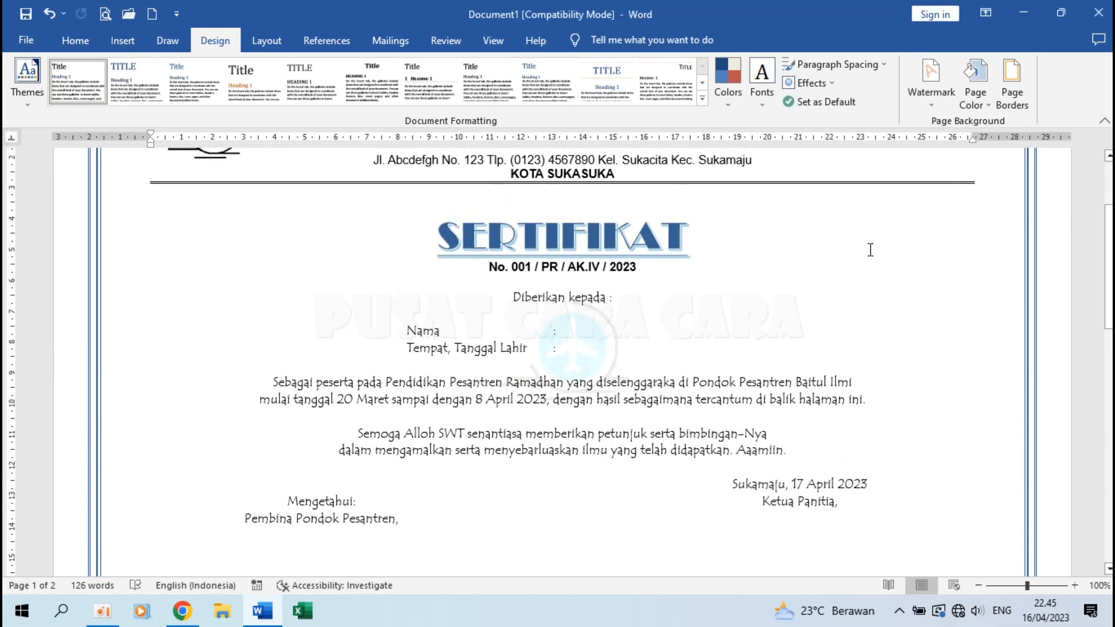
Enlarge the picture watermark's scale to 150%.
left_click(931, 87)
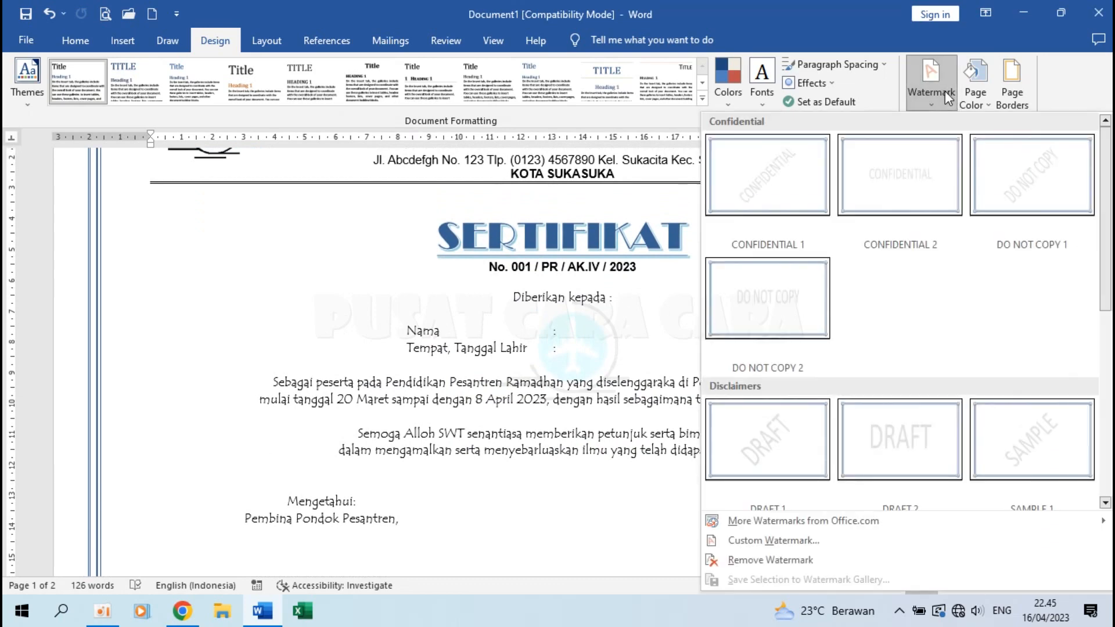
left_click(748, 546)
left_click(541, 244)
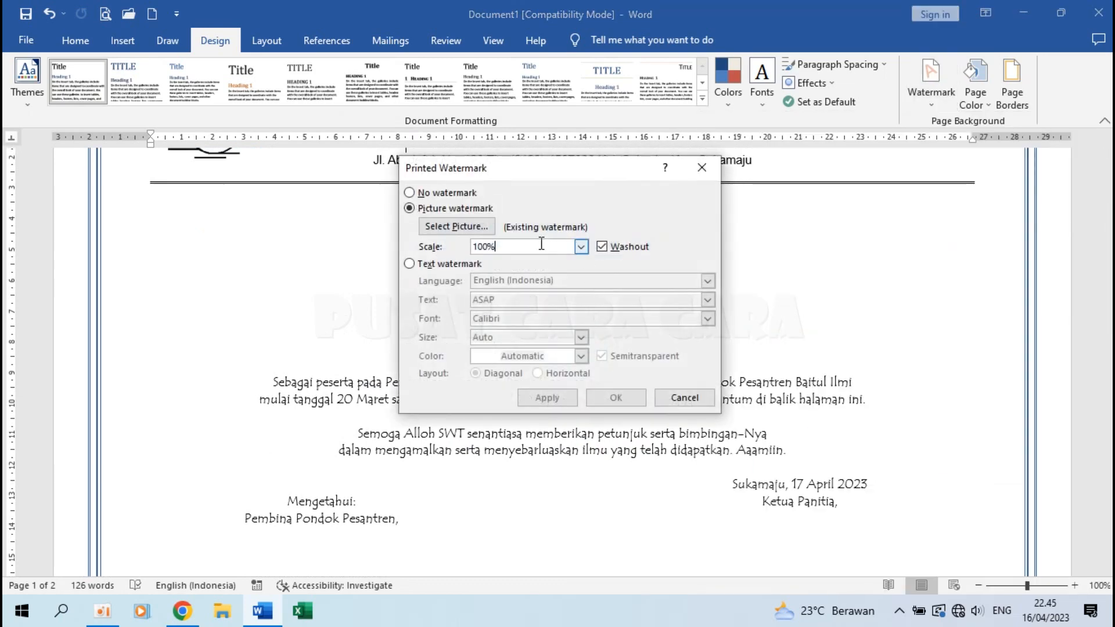
left_click(581, 247)
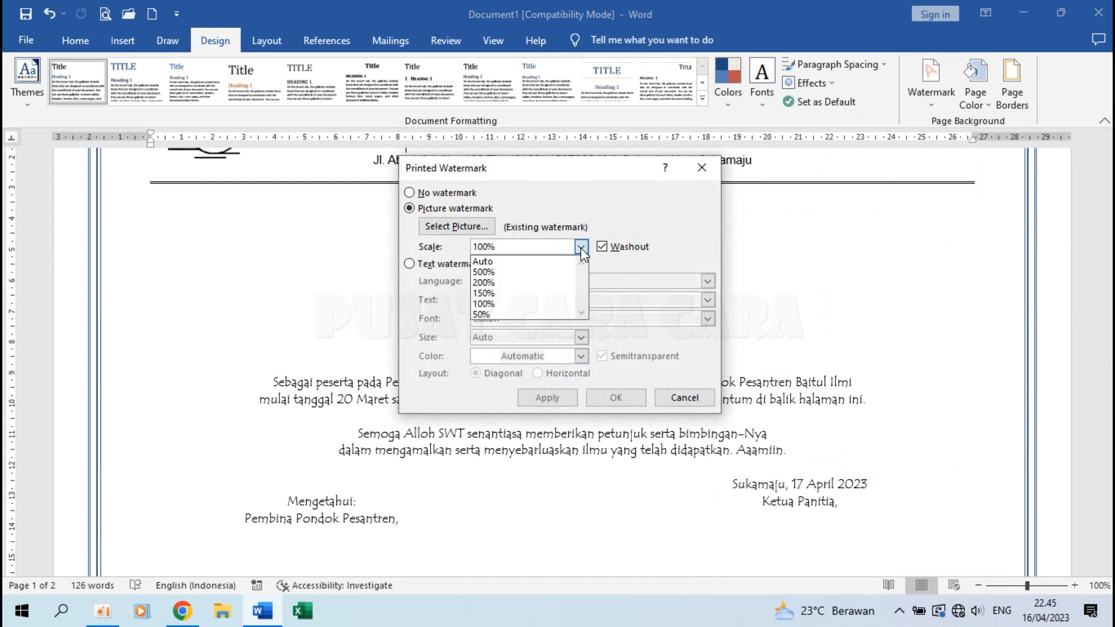
left_click(515, 298)
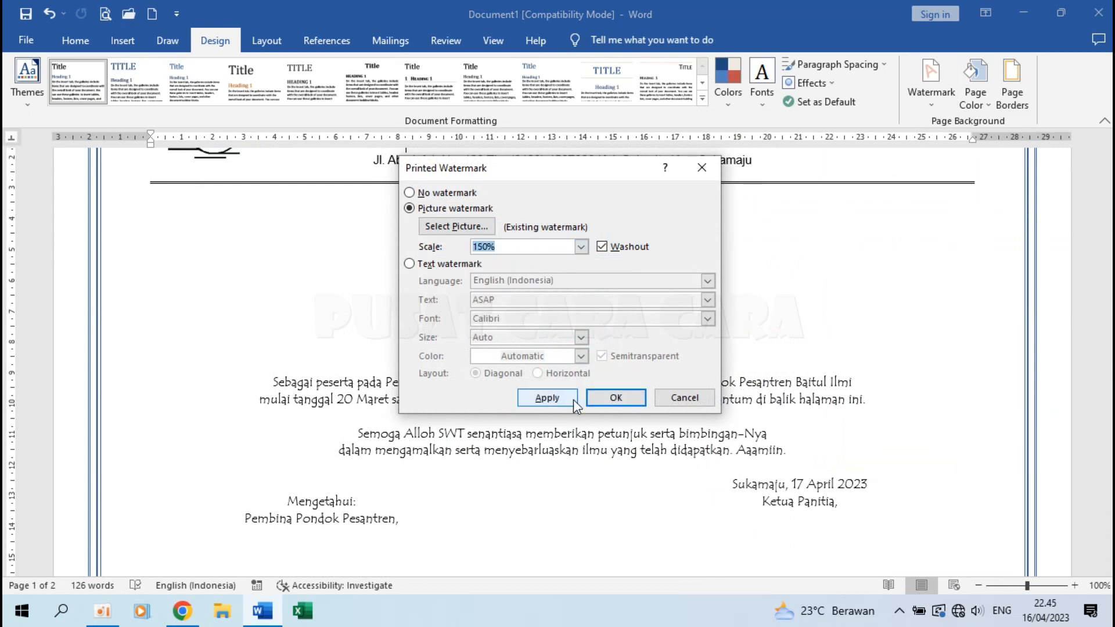
left_click(618, 398)
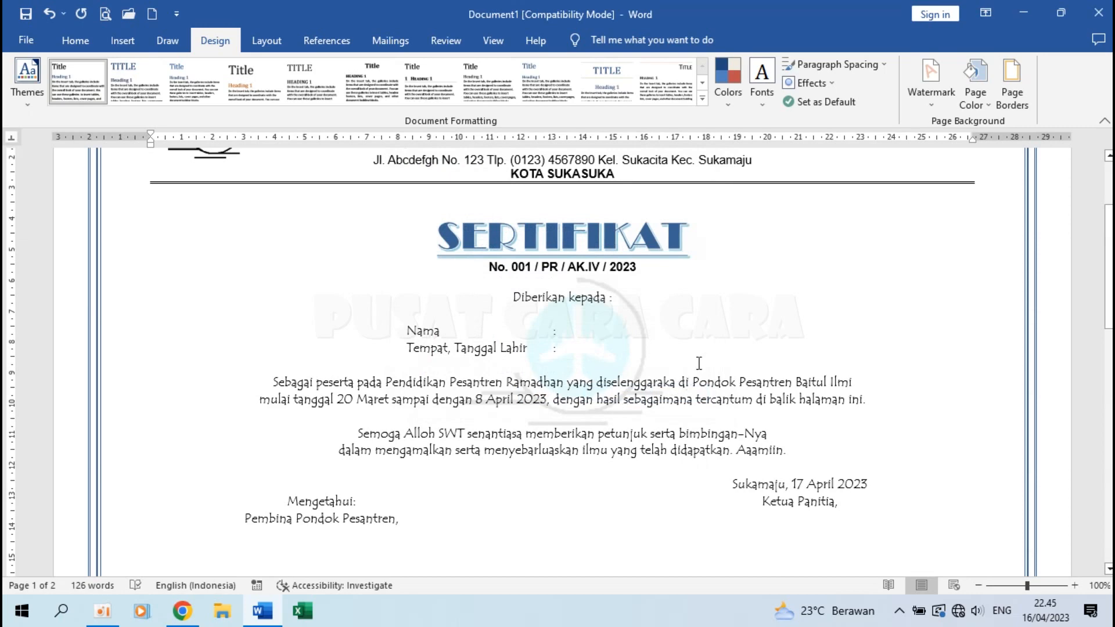
left_click(698, 362)
scroll(698, 363, "down", 15)
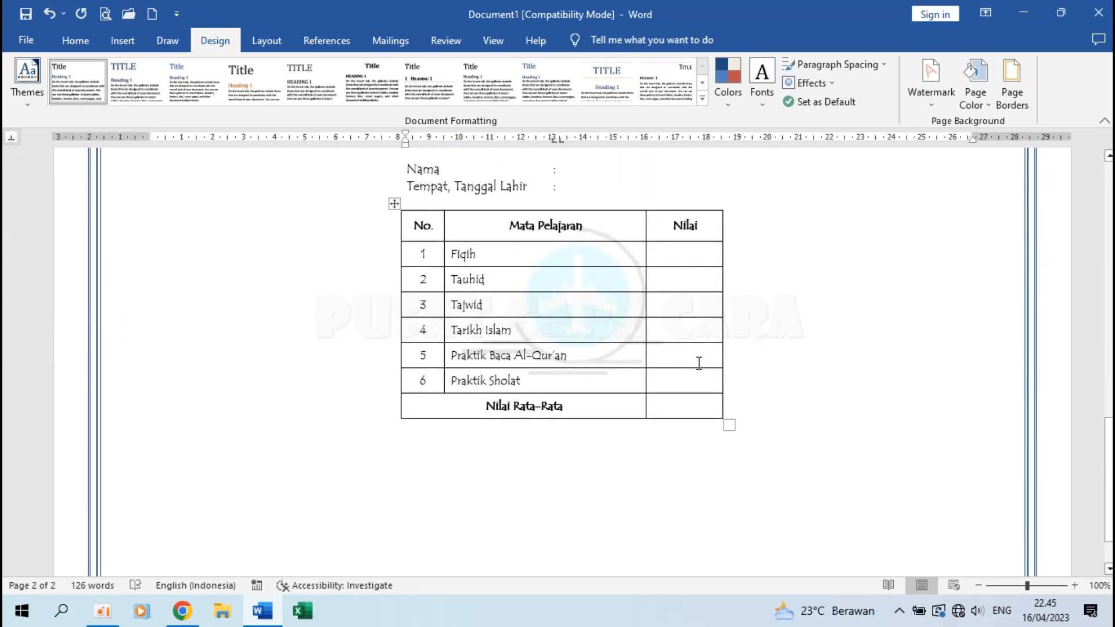
scroll(699, 363, "down", 3, "ctrl")
scroll(698, 363, "up", 10)
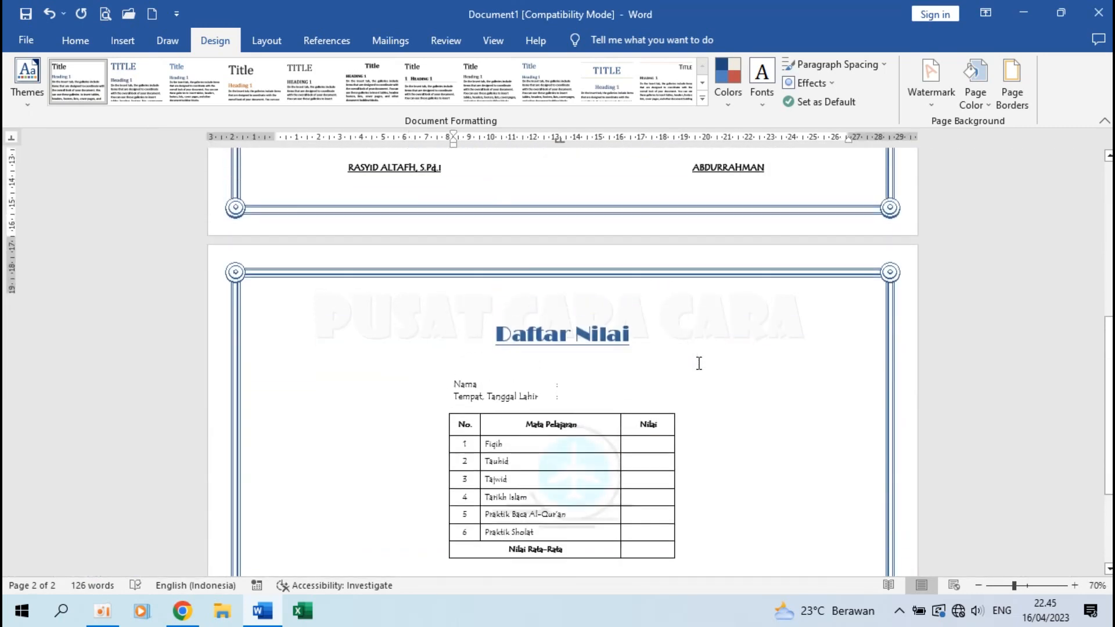
scroll(582, 350, "up", 3, "ctrl")
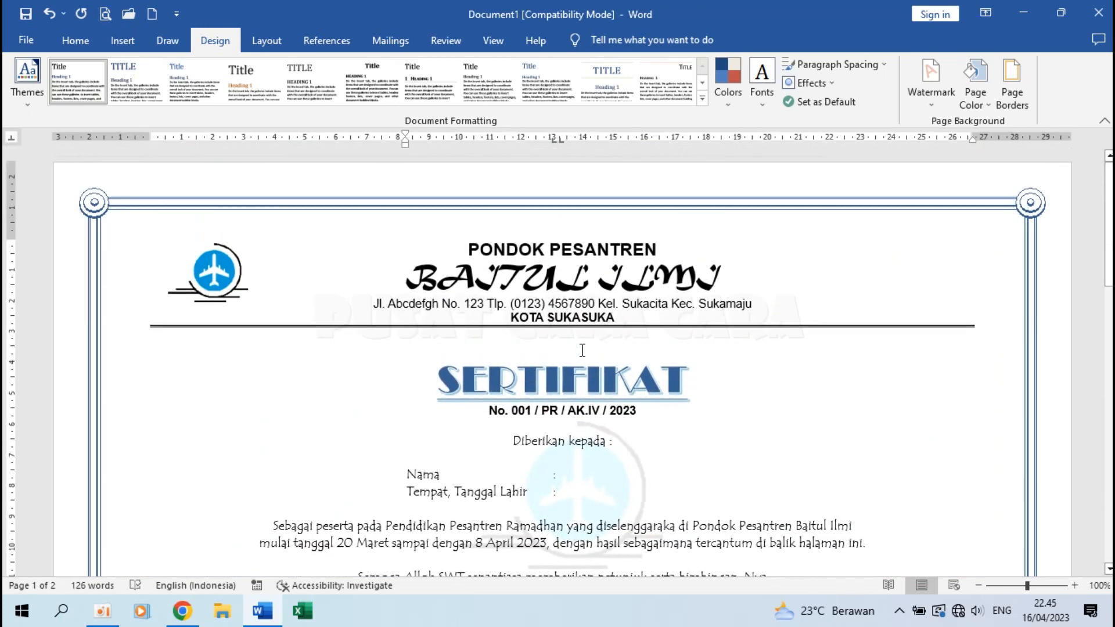
Save the certificate as 'Format Sertifikat' in the tutorial folder, upgrading to the newer format.
left_click(28, 35)
left_click(69, 254)
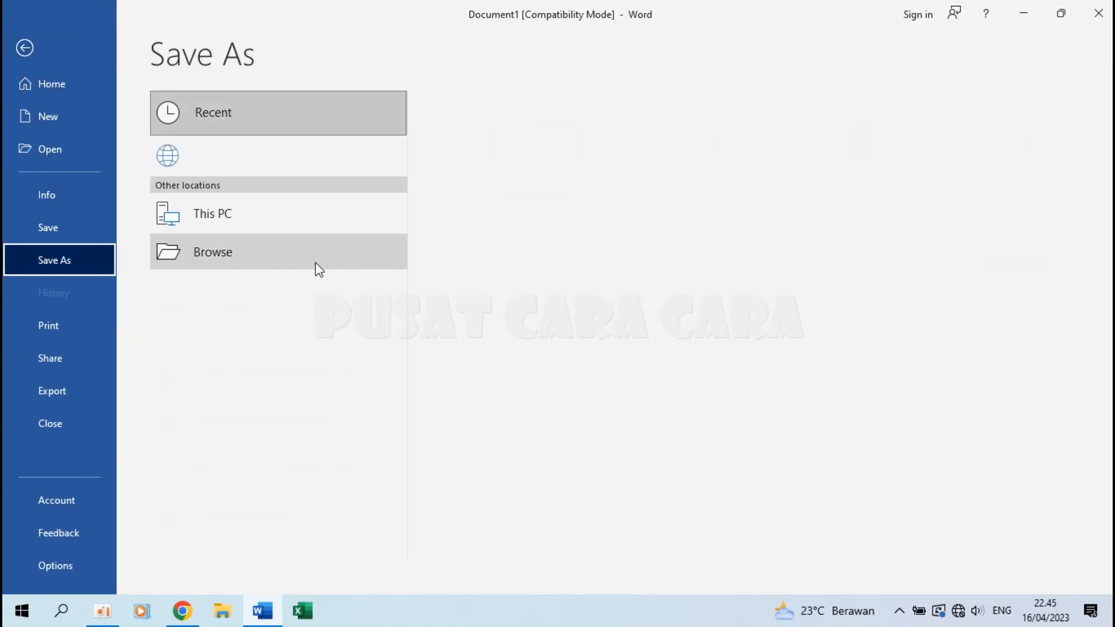
left_click(260, 288)
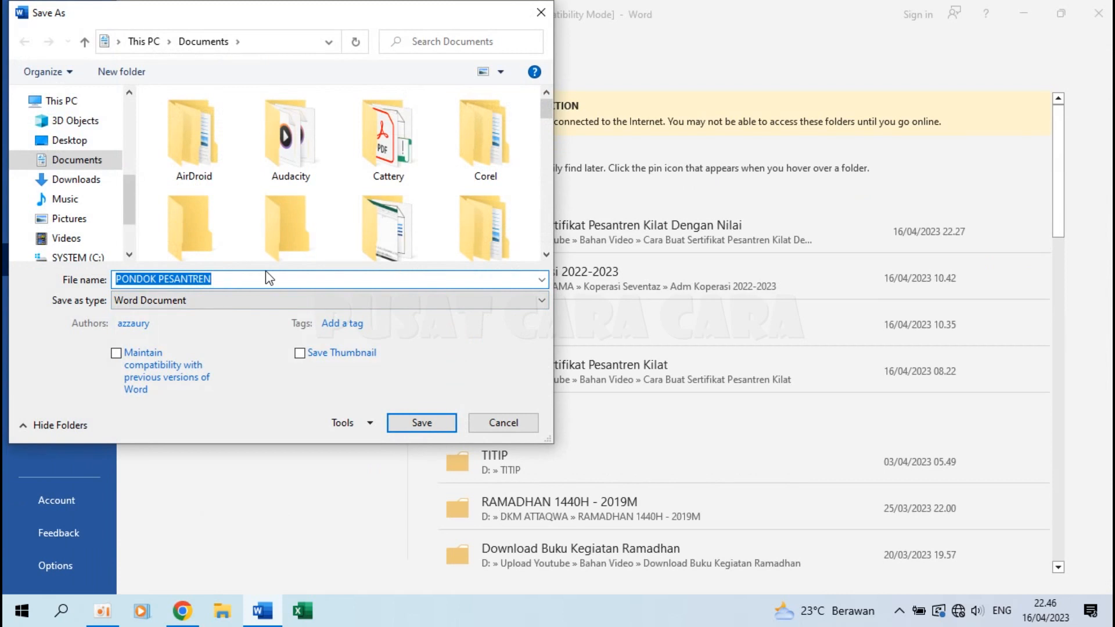
type("M")
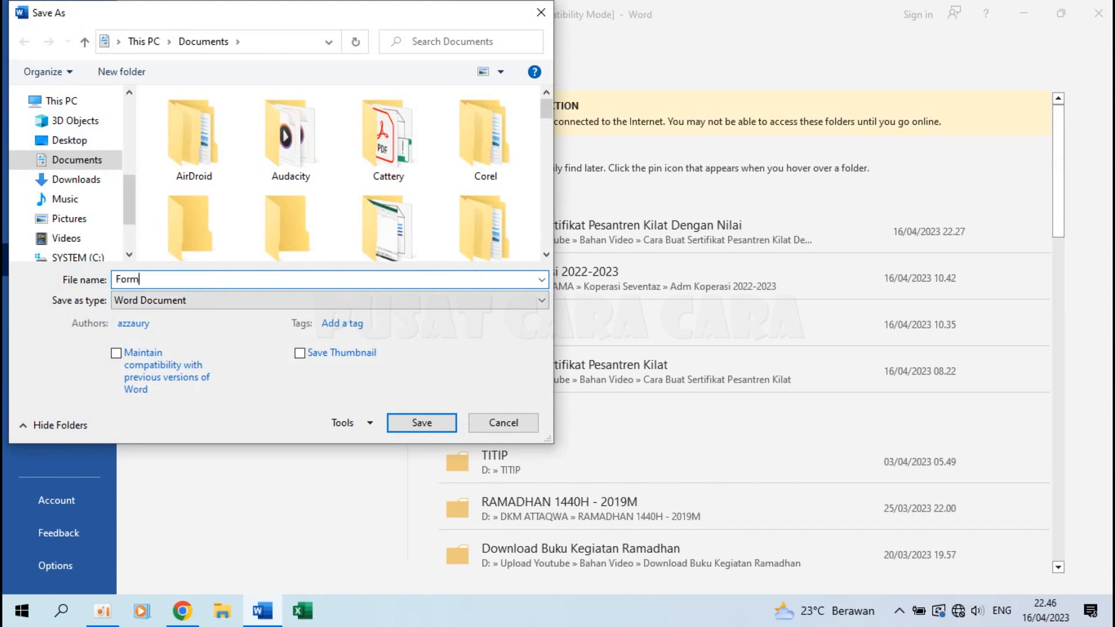
type("ormat Sertifikat")
scroll(69, 174, "up", 5)
left_click(109, 136)
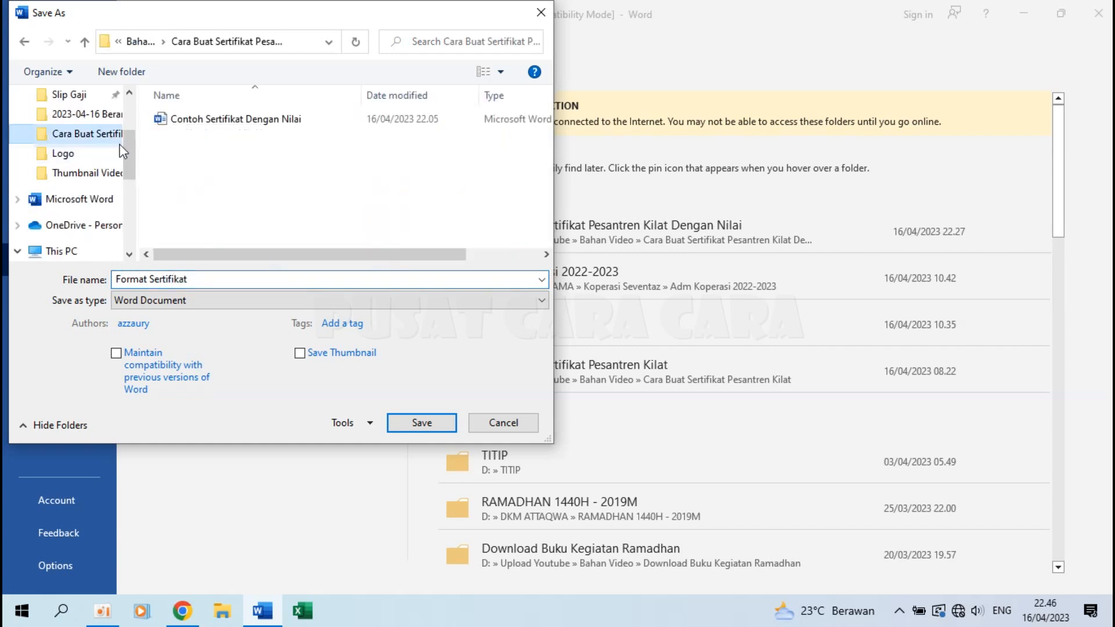
left_click(427, 422)
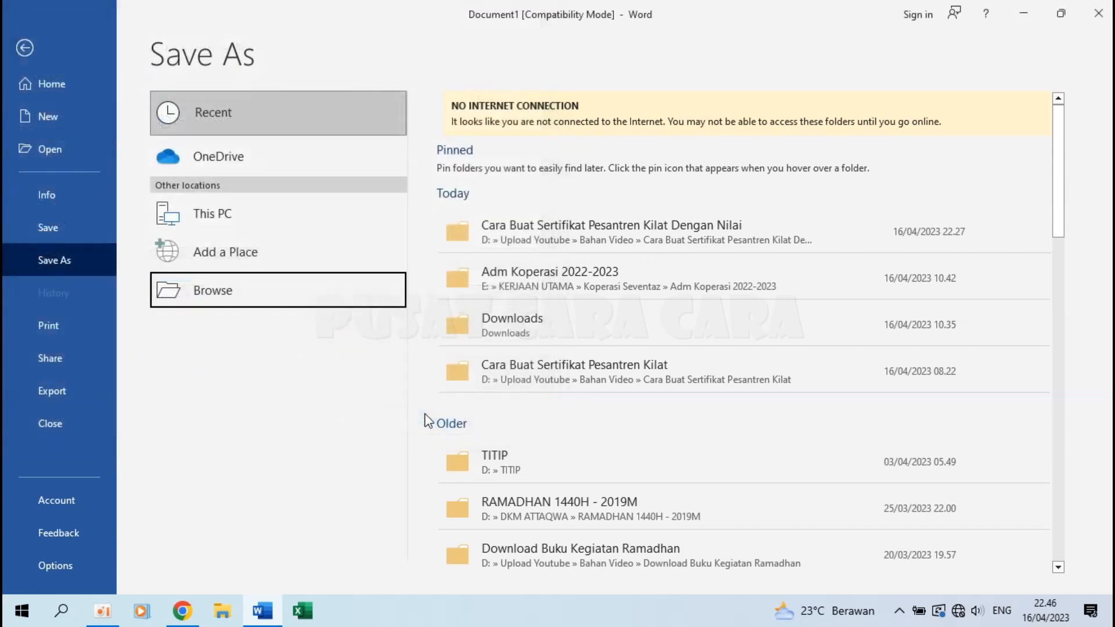
left_click(610, 342)
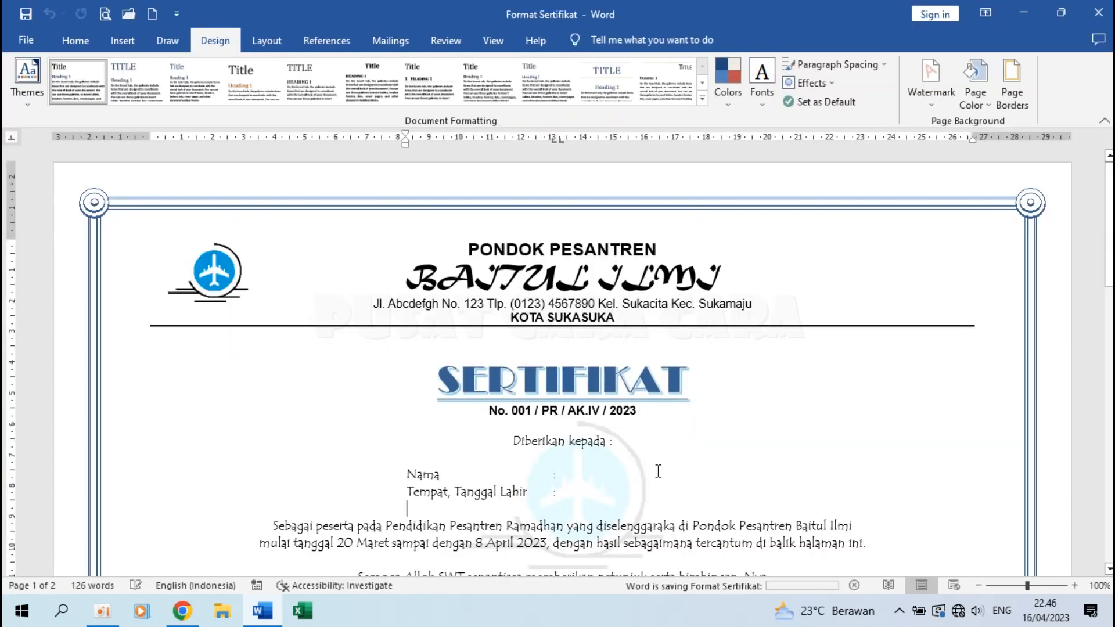
Close Word, launch Excel and create a blank workbook, Book1.
left_click(1109, 17)
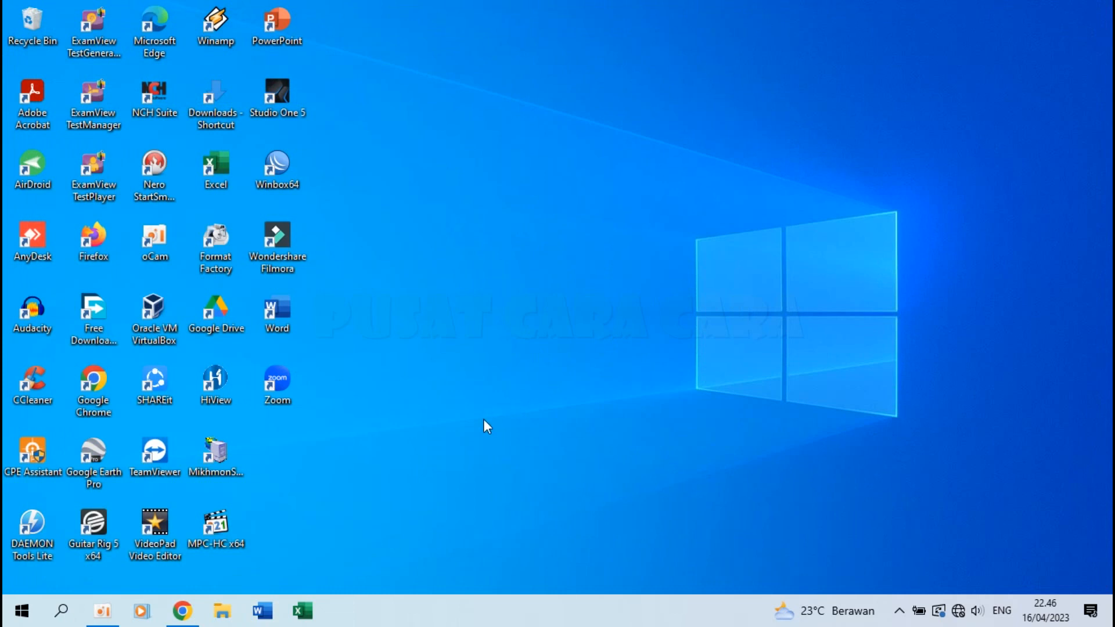
left_click(302, 616)
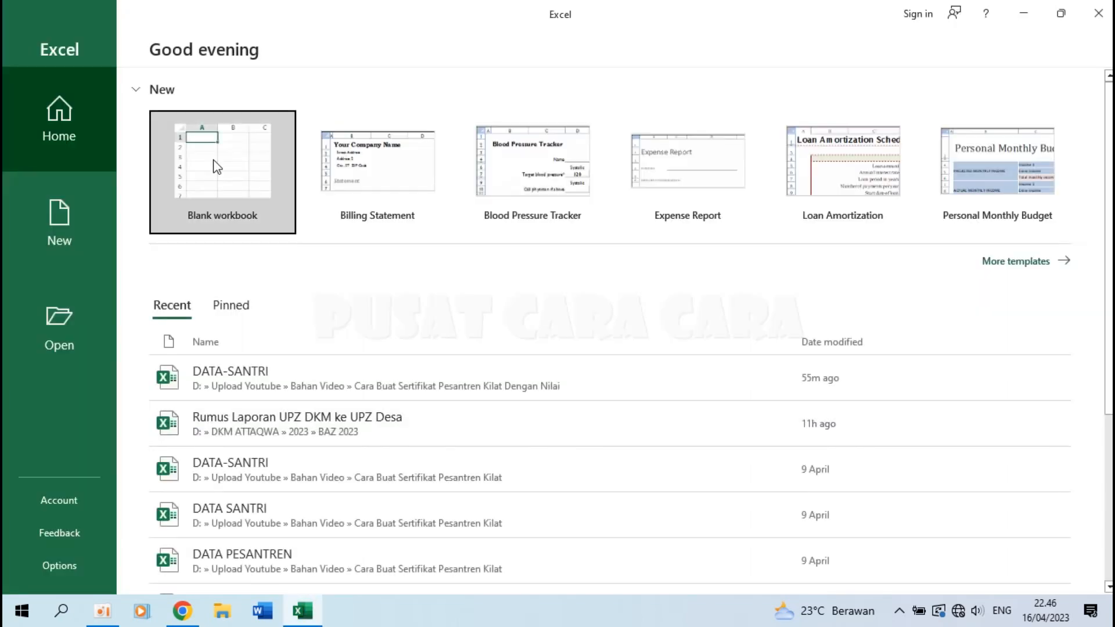
left_click(213, 161)
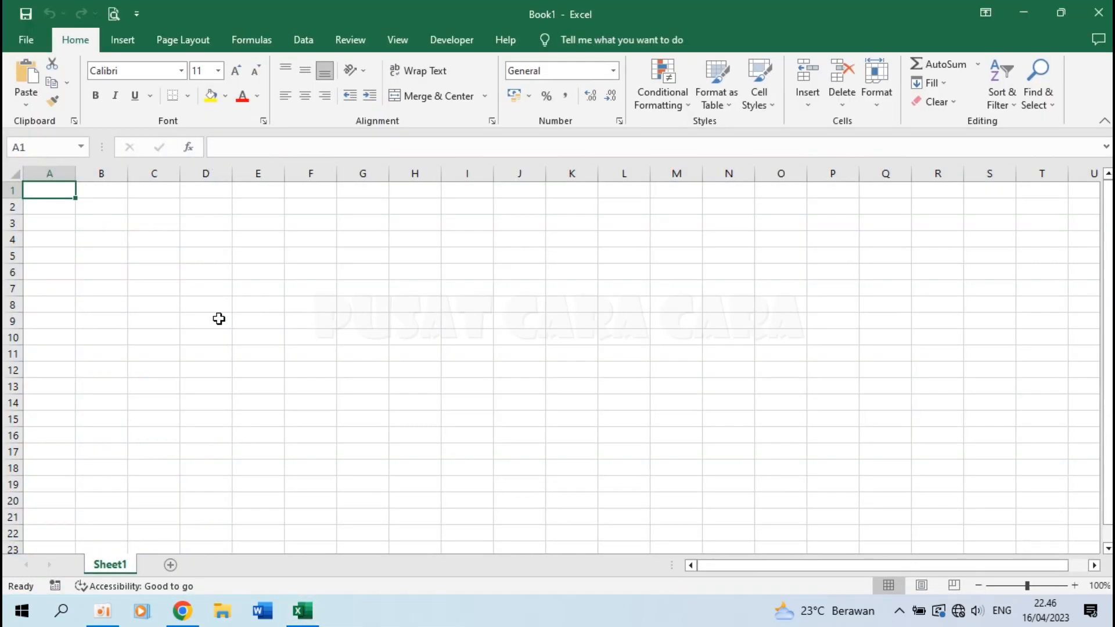
scroll(219, 319, "up", 2)
scroll(236, 320, "up", 3)
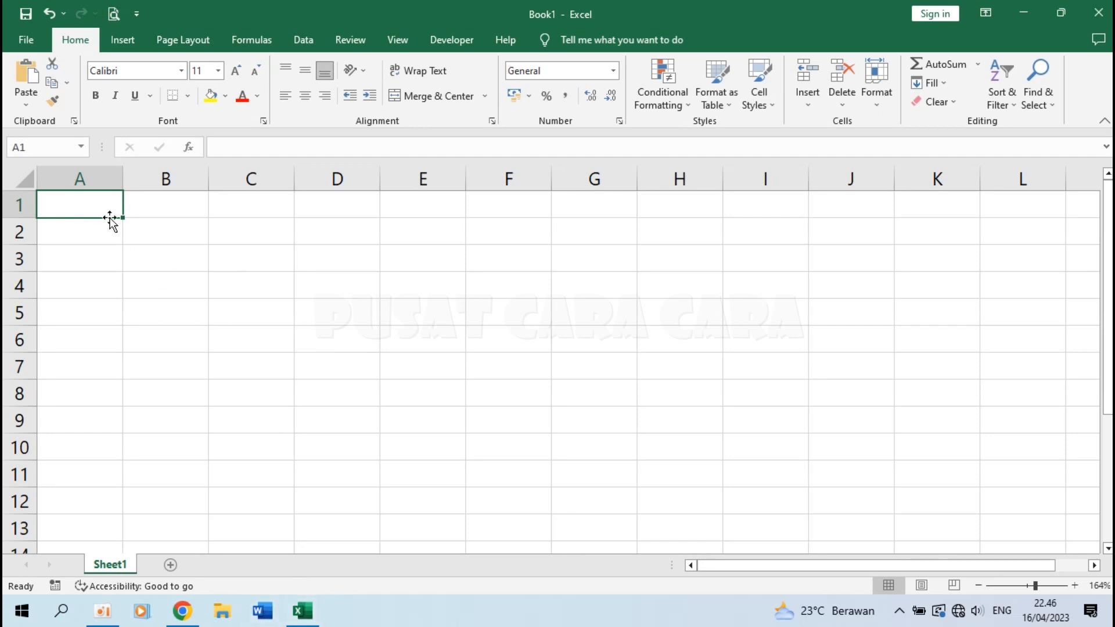
Enter the headers NAMA, TTL, FIQIH, TAUHID and TAJWID in A1:E1.
type("Nama")
key("Escape")
type("NAMA")
key("Tab")
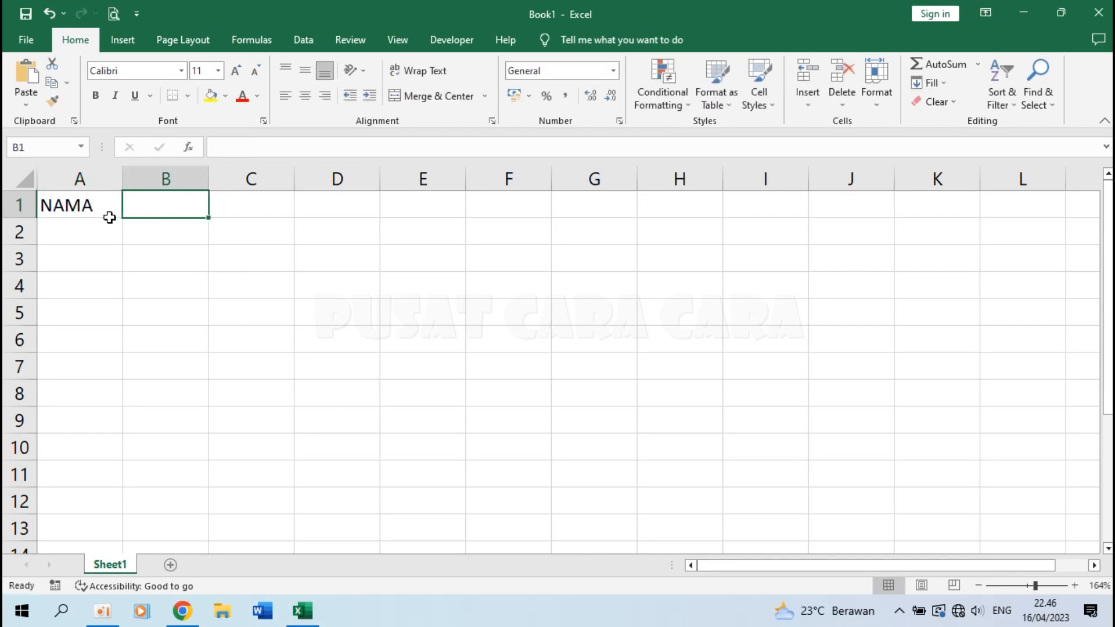
type("TA")
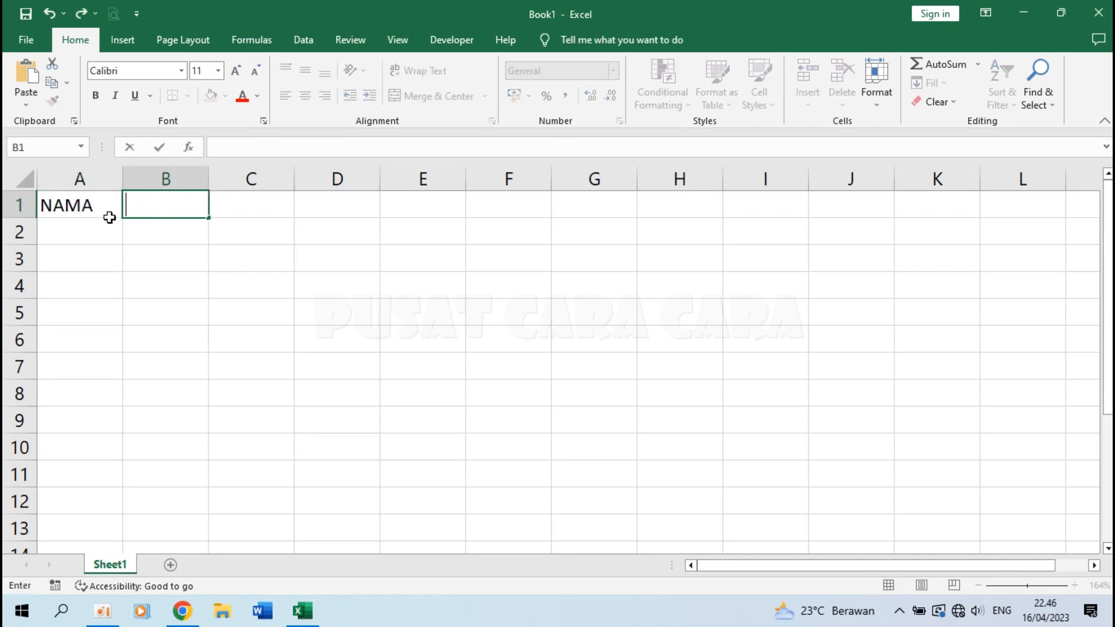
type("TTL")
key("Tab")
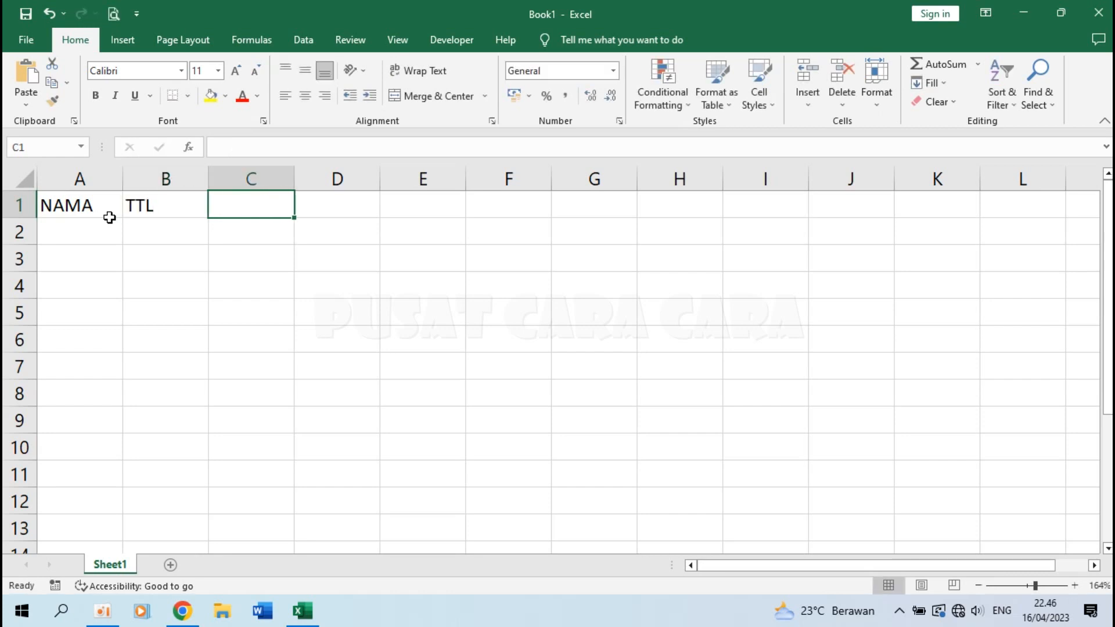
type("FIQIH")
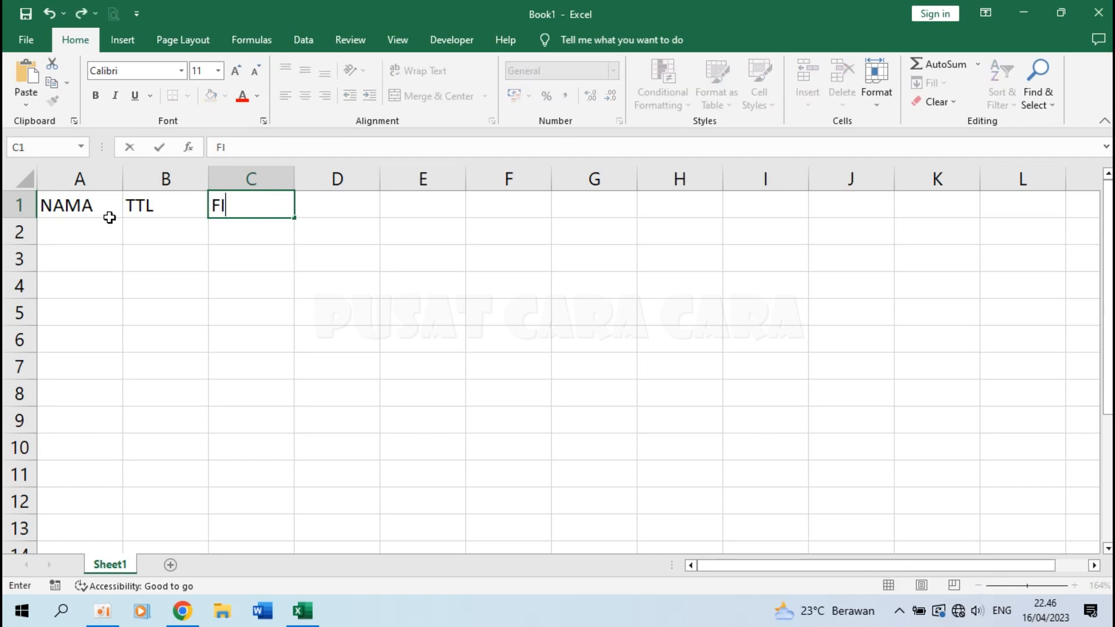
key("Tab")
type("TAUHID")
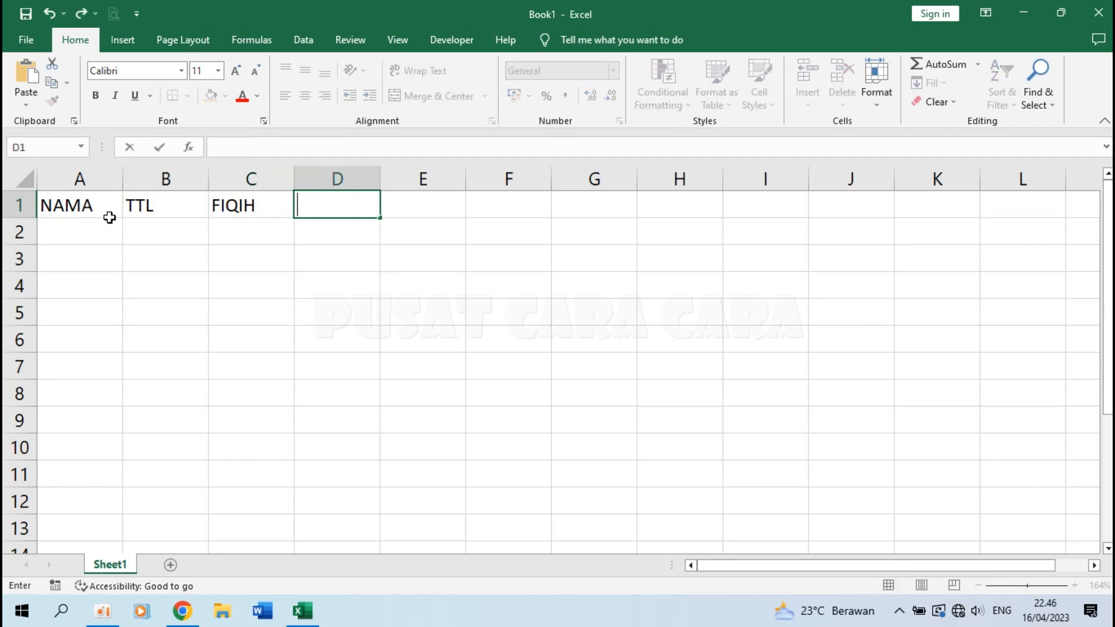
key("Tab")
type("TAJWID")
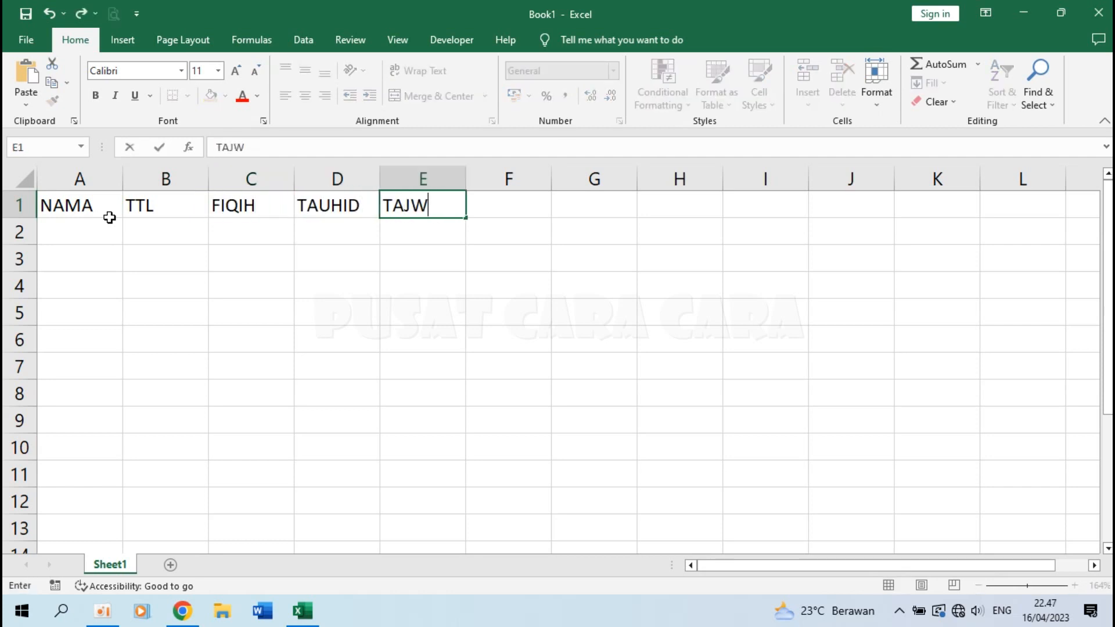
key("Tab")
Enter the headers TARIKH, BACA QURAN, PRTK SHOLAT and RATA RATA in F1:I1.
type("TARIKH")
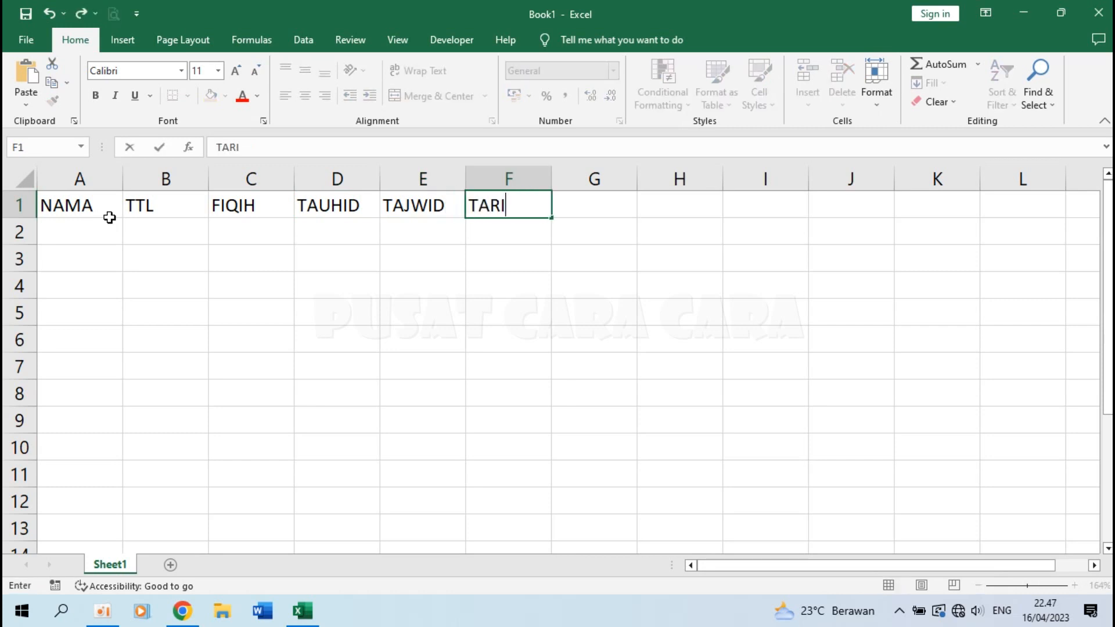
key("Tab")
type("BAC")
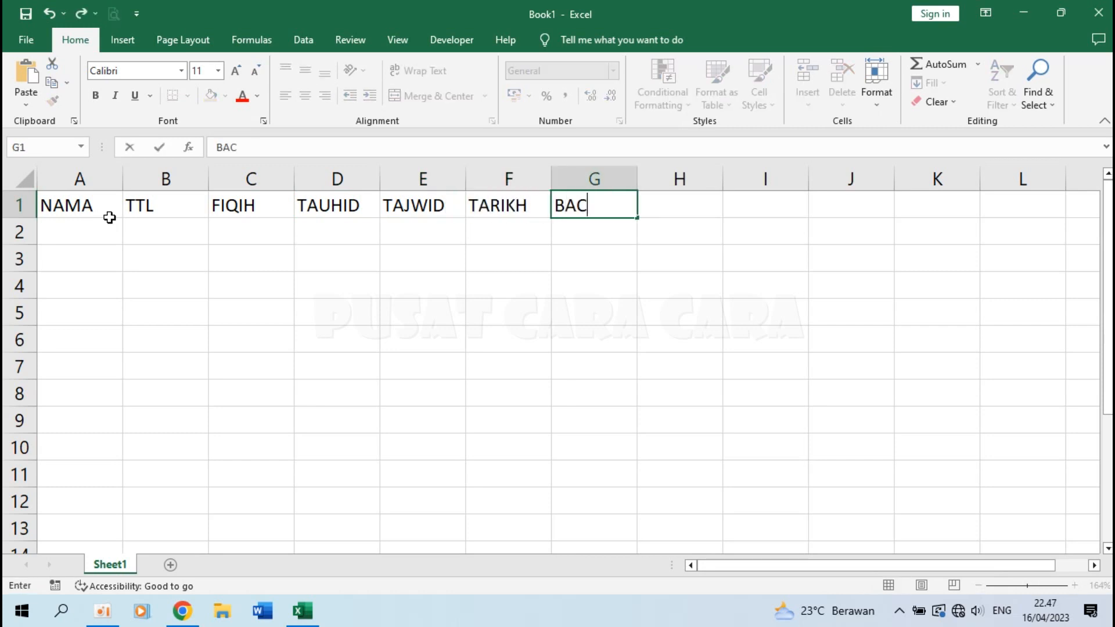
type("A QURAN")
key("Tab")
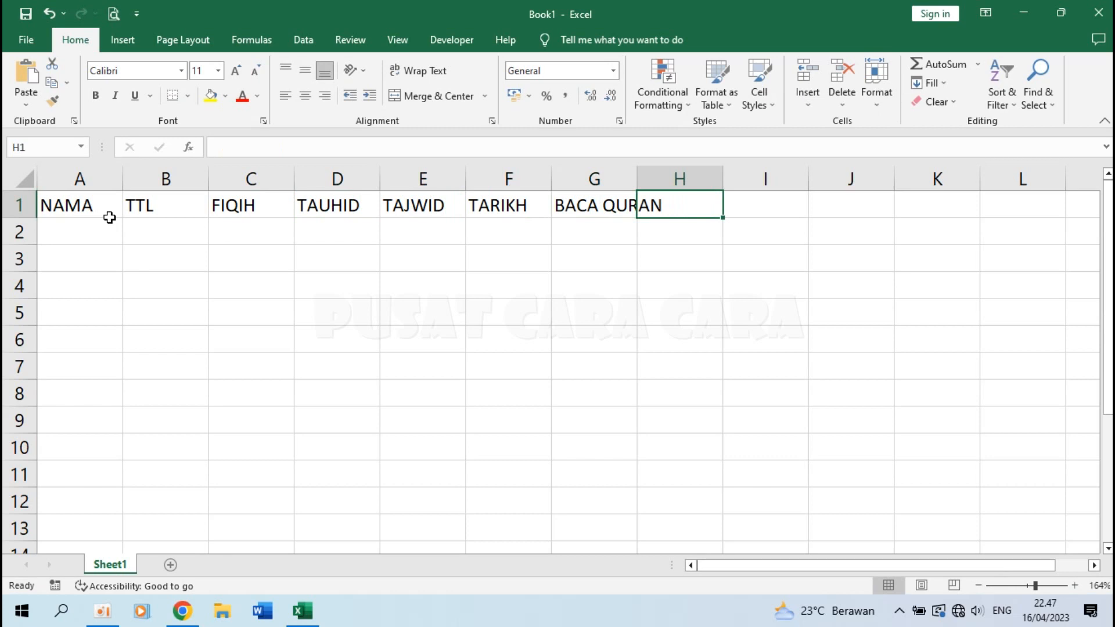
type("PRTK SHOLAT")
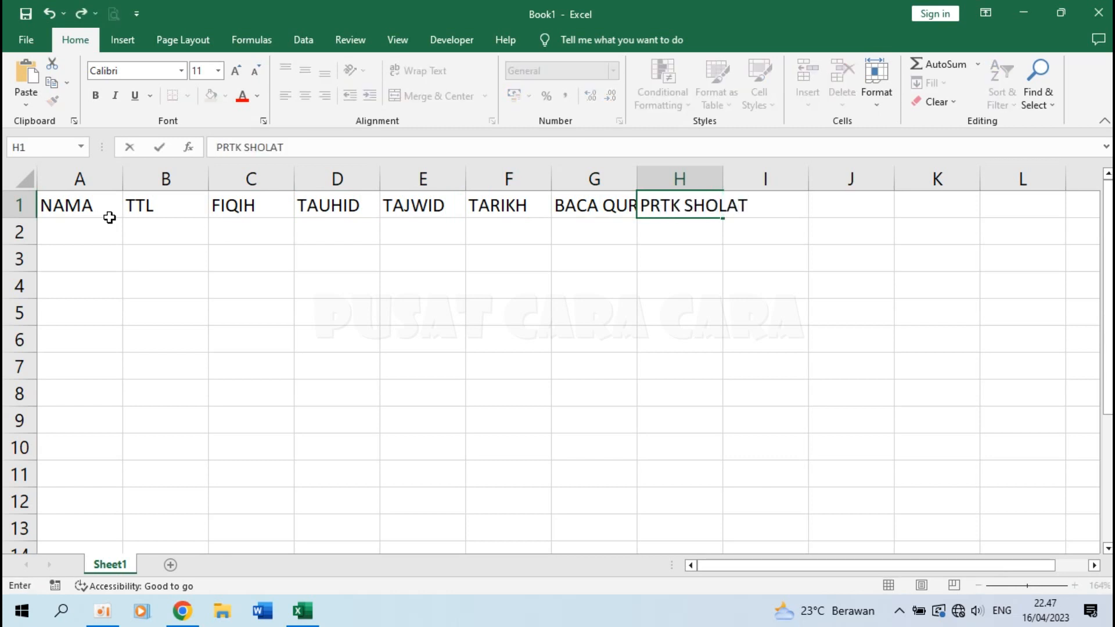
key("Tab")
type("RATA RATA")
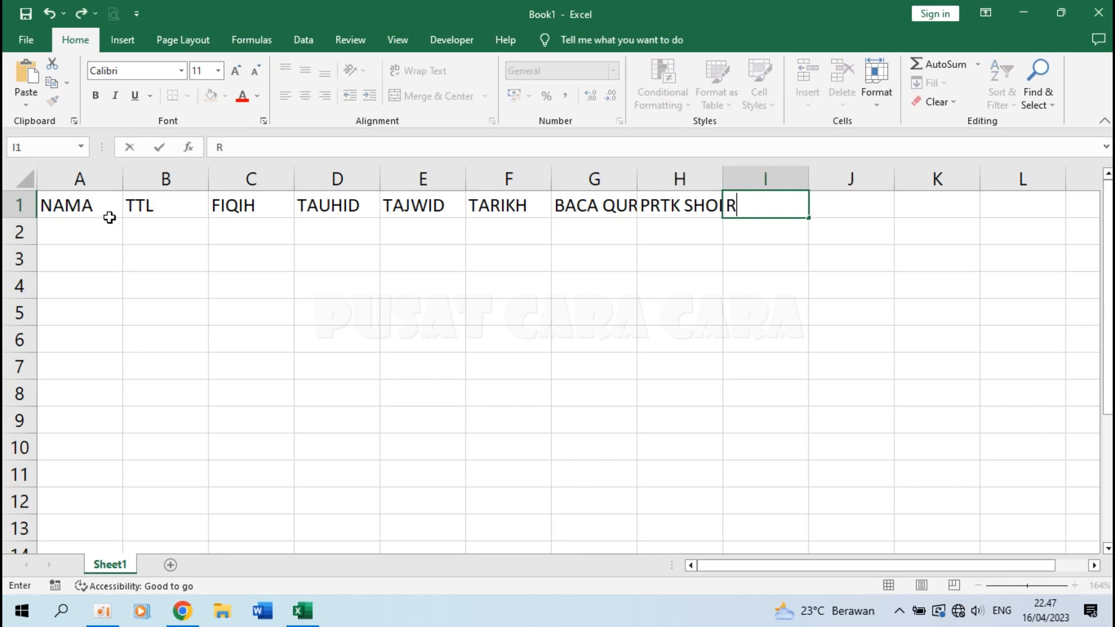
key("Return")
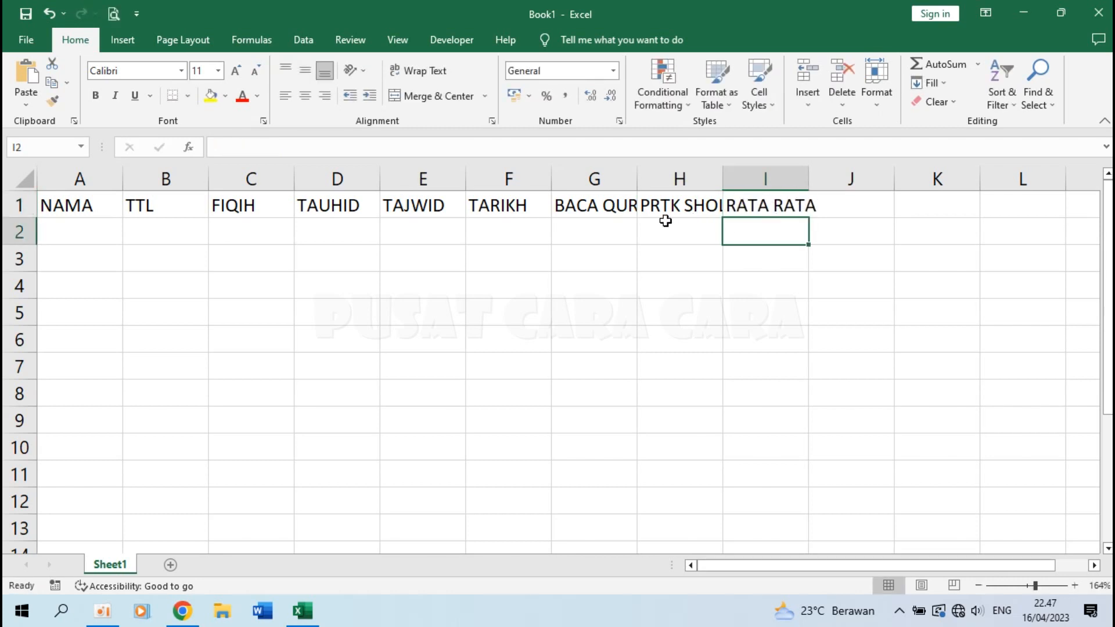
left_click(76, 231)
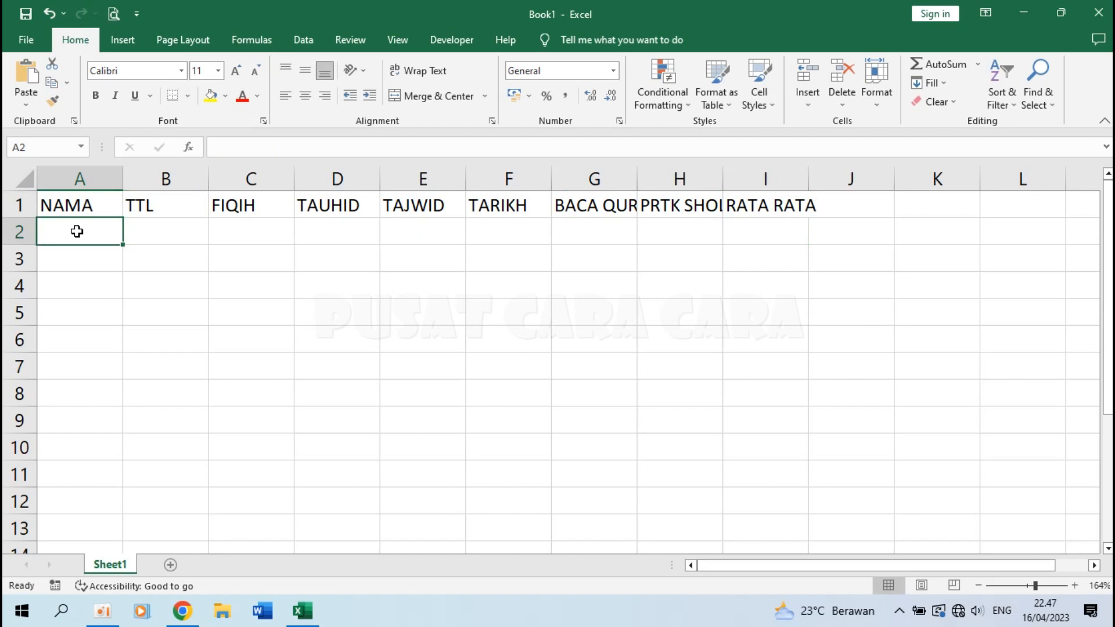
Fill A2:A6 with Nama Santri 1–5 and widen column A to fit.
type("Na")
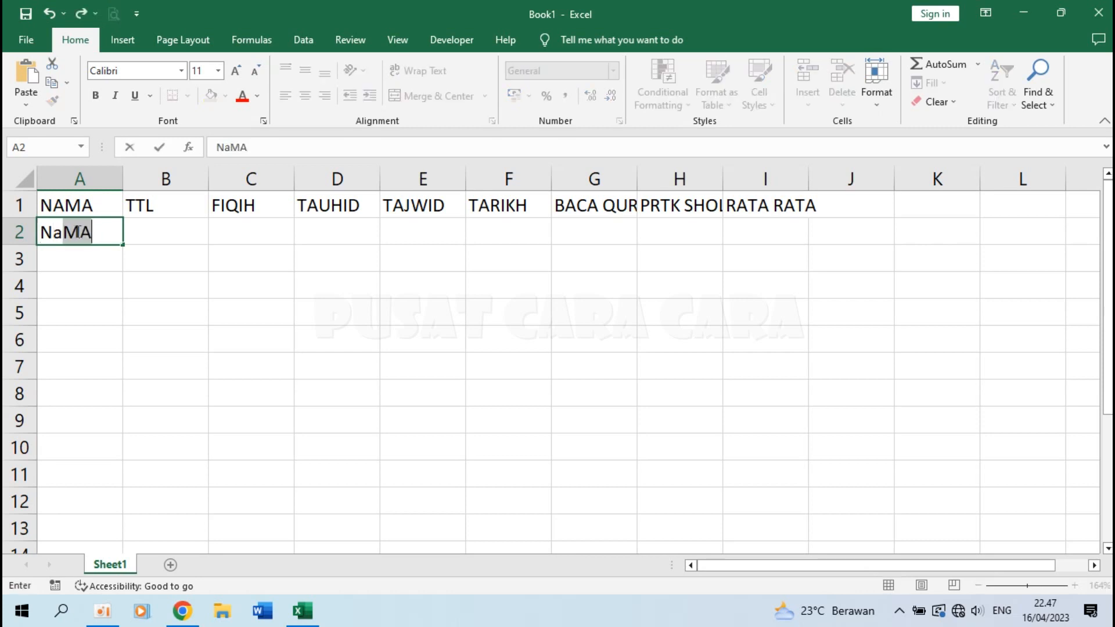
type("ma Santri 1")
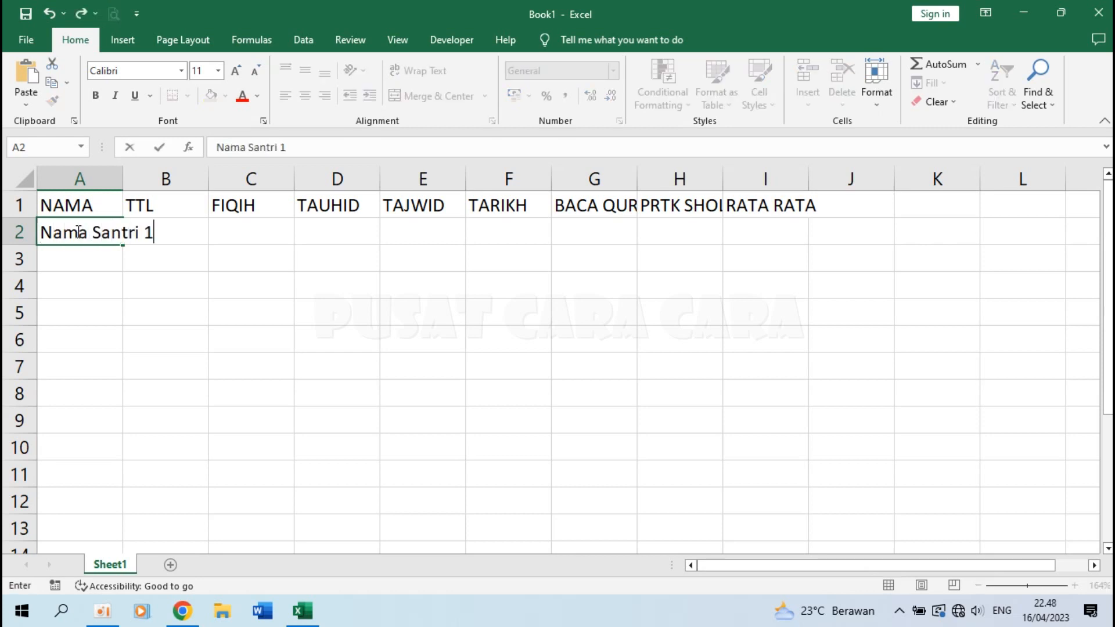
key("Return")
type("Nama")
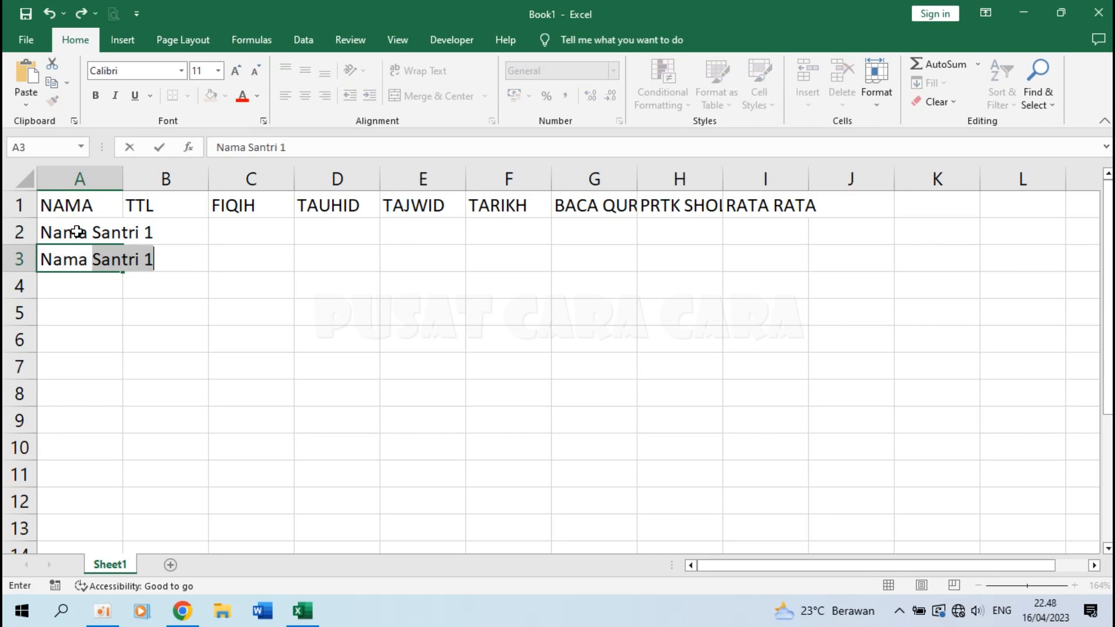
key("Right")
key("Left")
key("F2")
key("BackSpace")
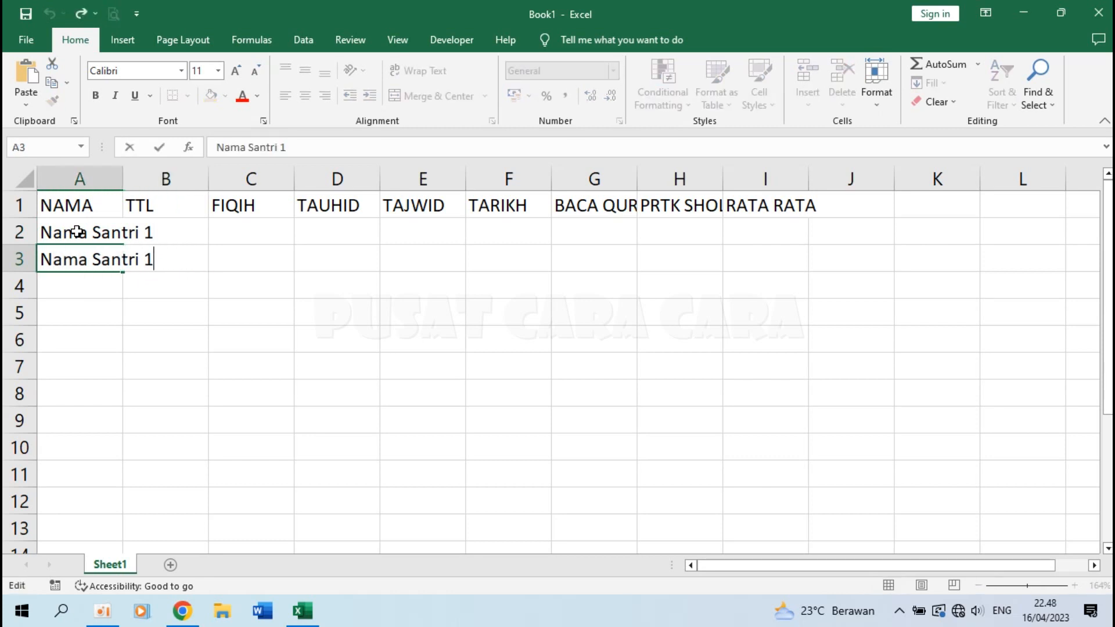
type("2")
key("Return")
left_click_drag(77, 232, 123, 351)
left_click(213, 357)
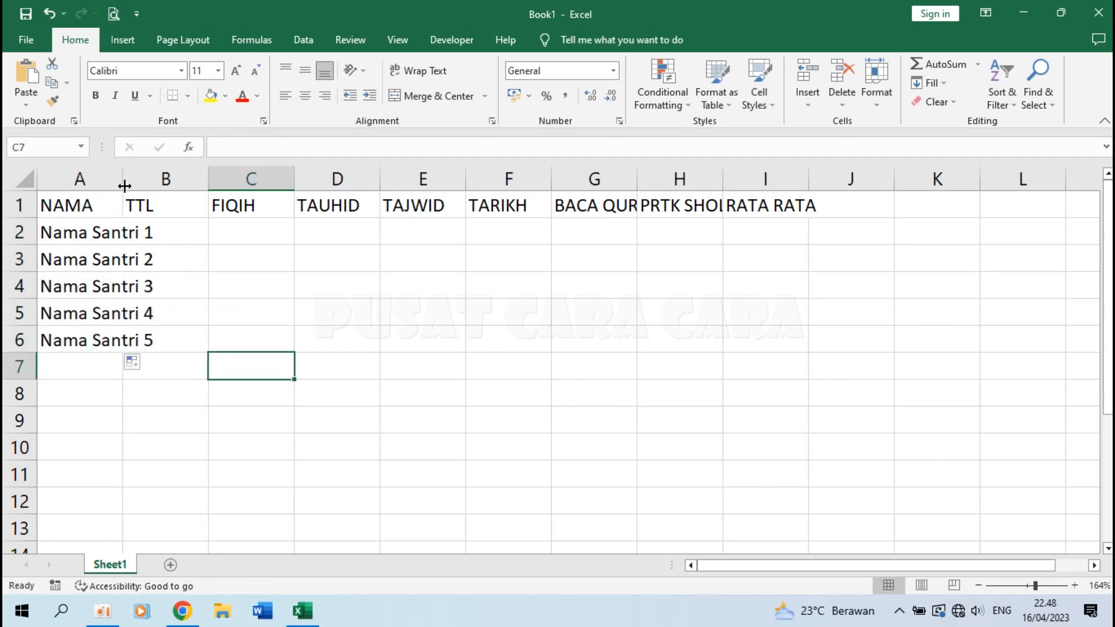
left_click_drag(116, 180, 162, 180)
left_click(221, 231)
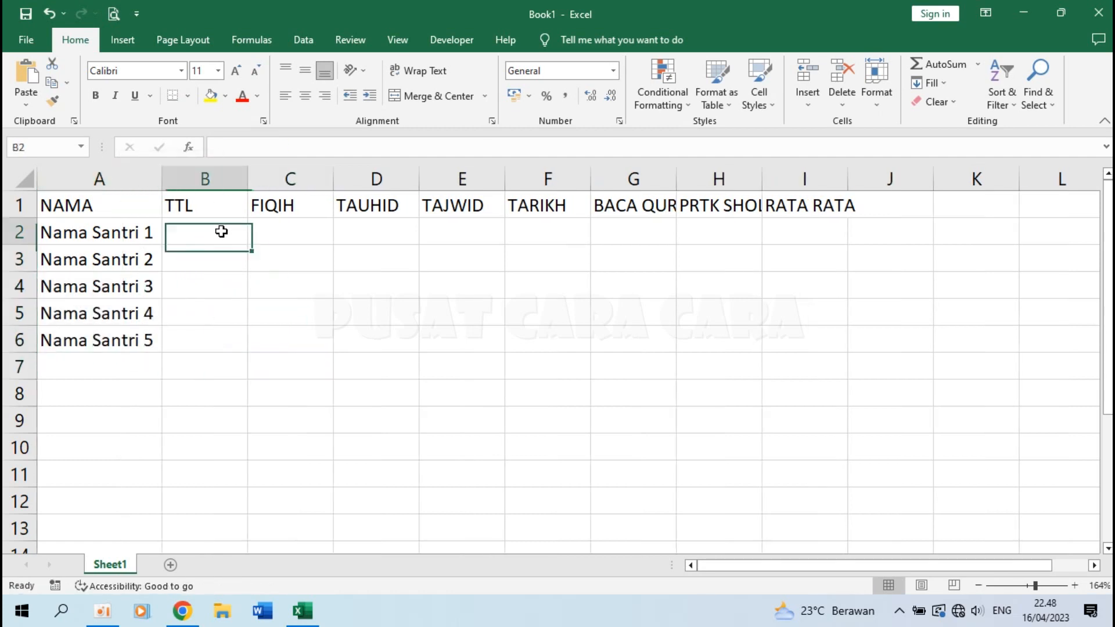
type("Bandu")
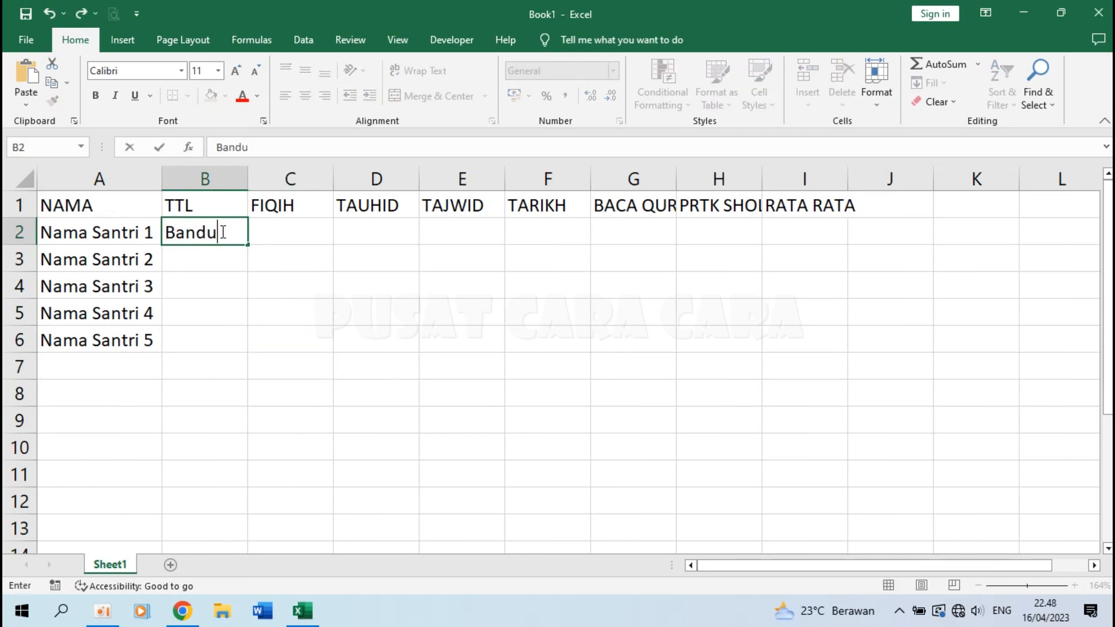
type("ng, 1 Januari 2009")
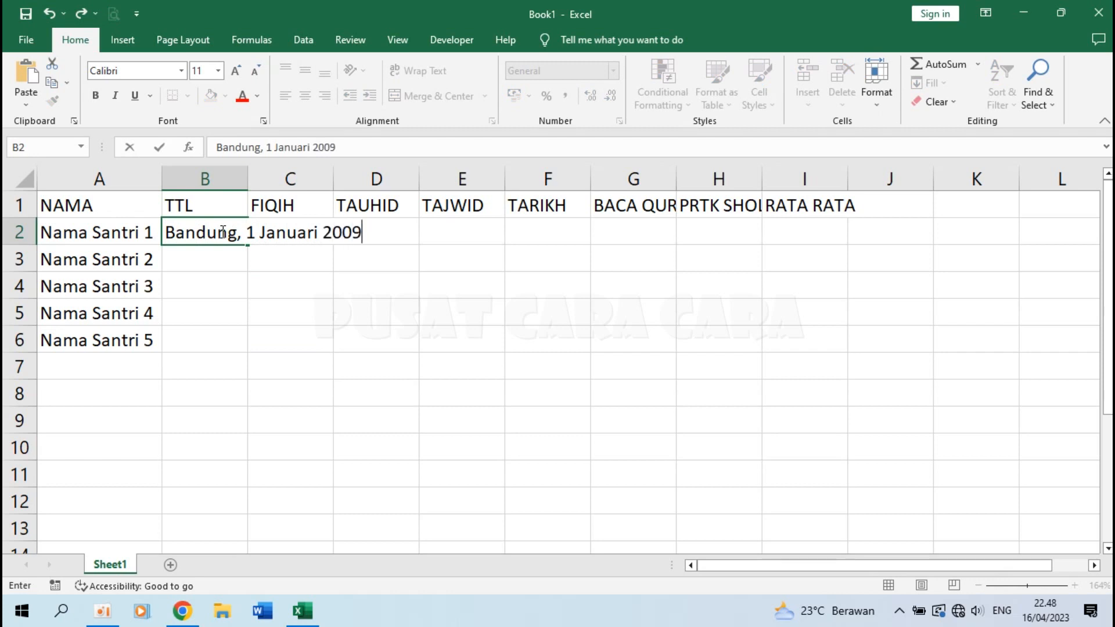
key("Return")
key("Down")
type("Jakarta")
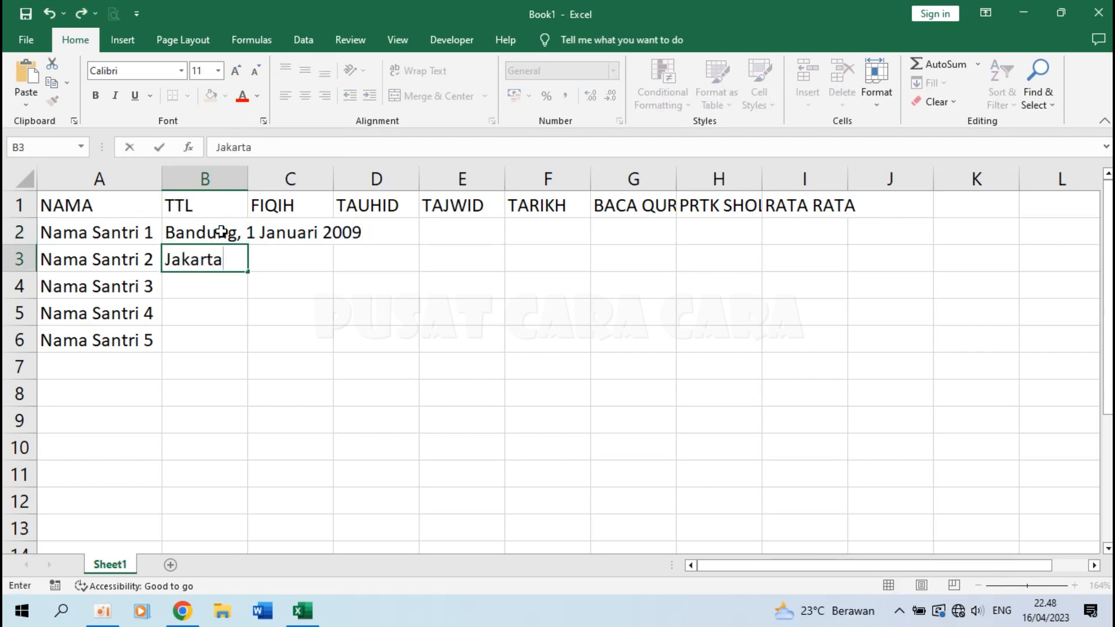
type(", 10 Feb")
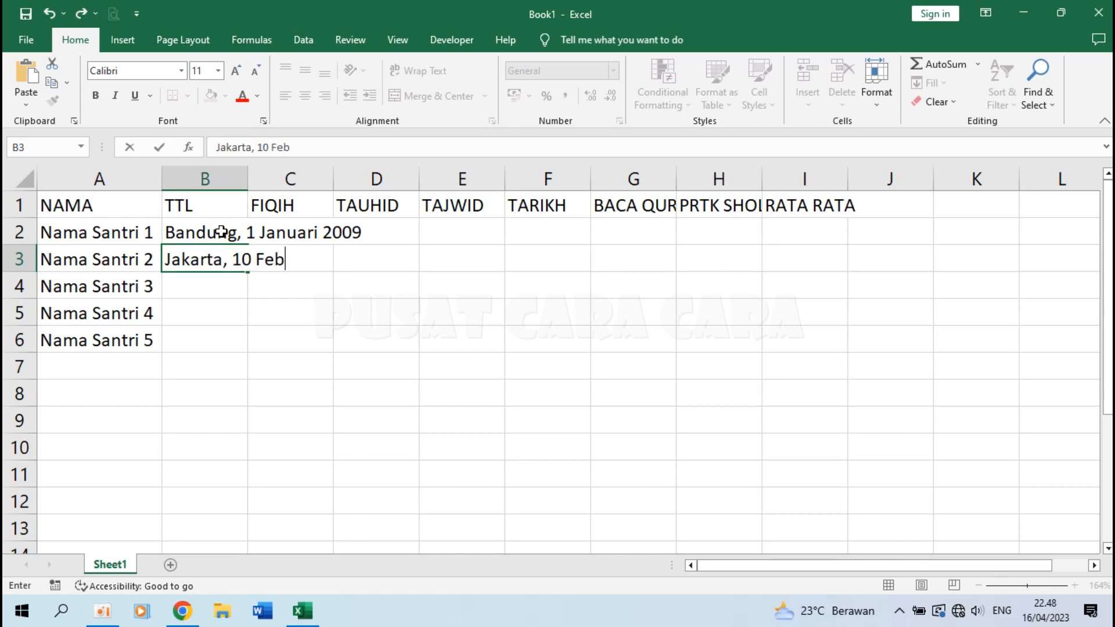
type("ruari 2009")
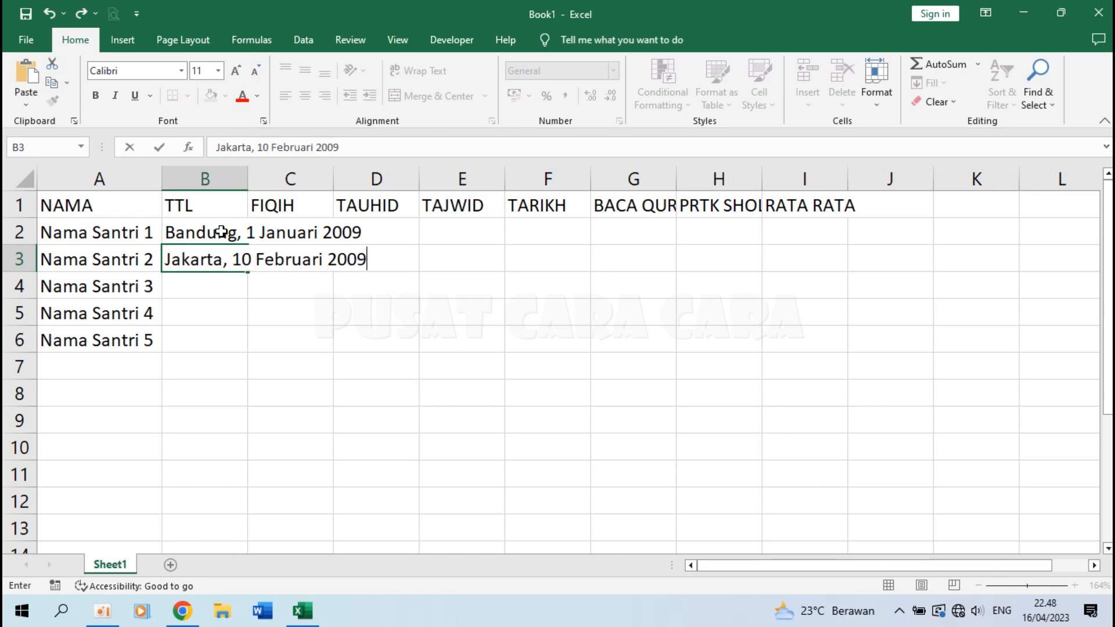
key("Return")
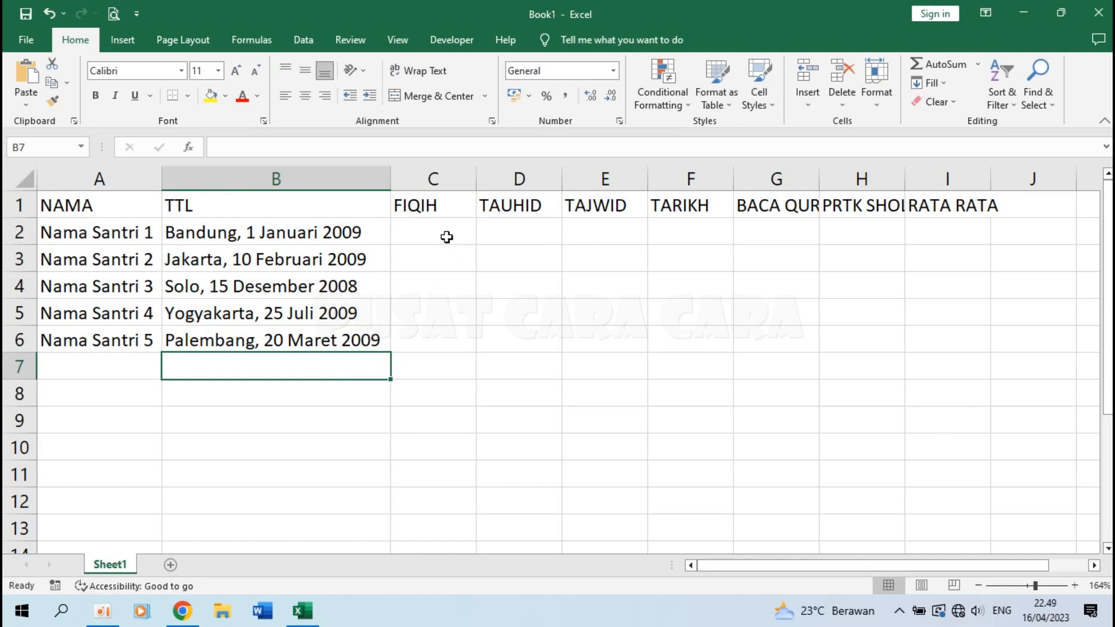
Fill C2:H6 with the =RANDBETWEEN(70;90) random-score formula.
left_click(435, 227)
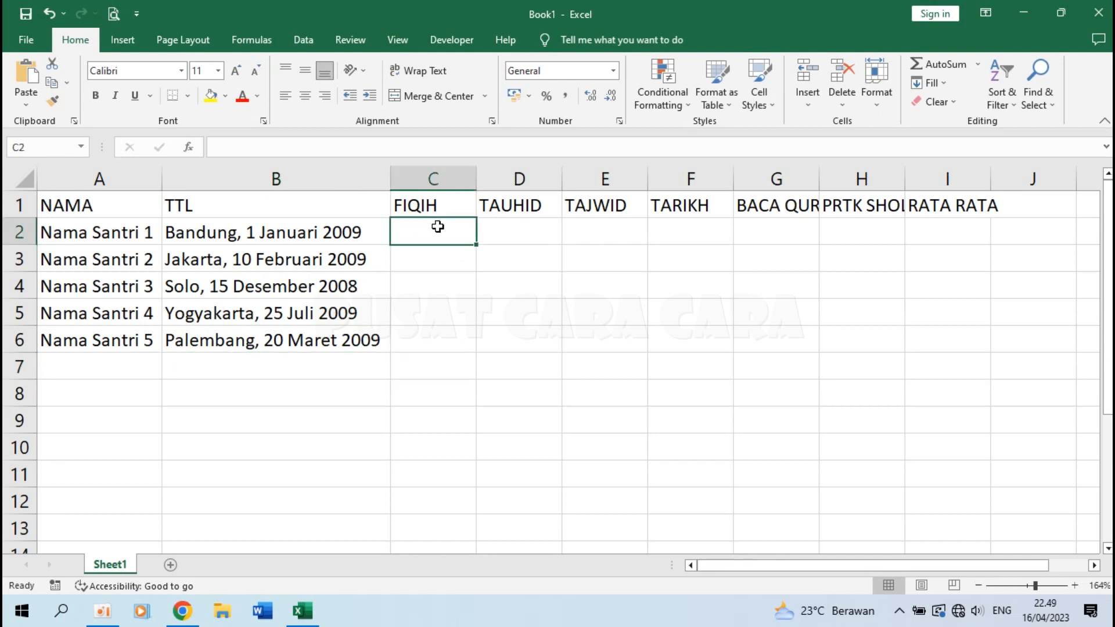
left_click_drag(438, 232, 845, 337)
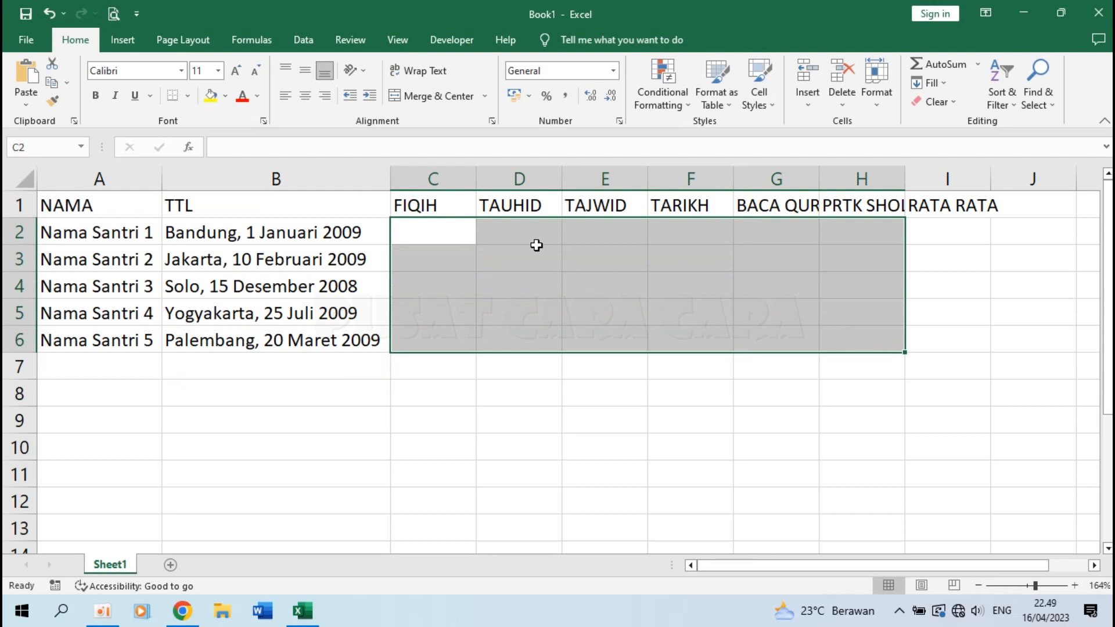
left_click(437, 232)
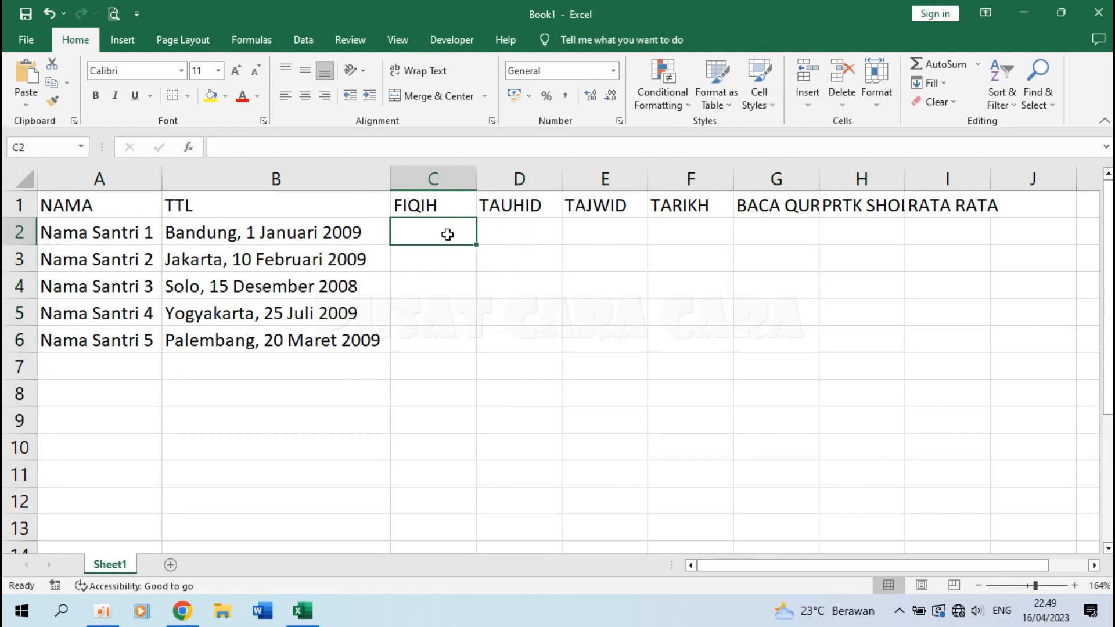
type("=randbetween(")
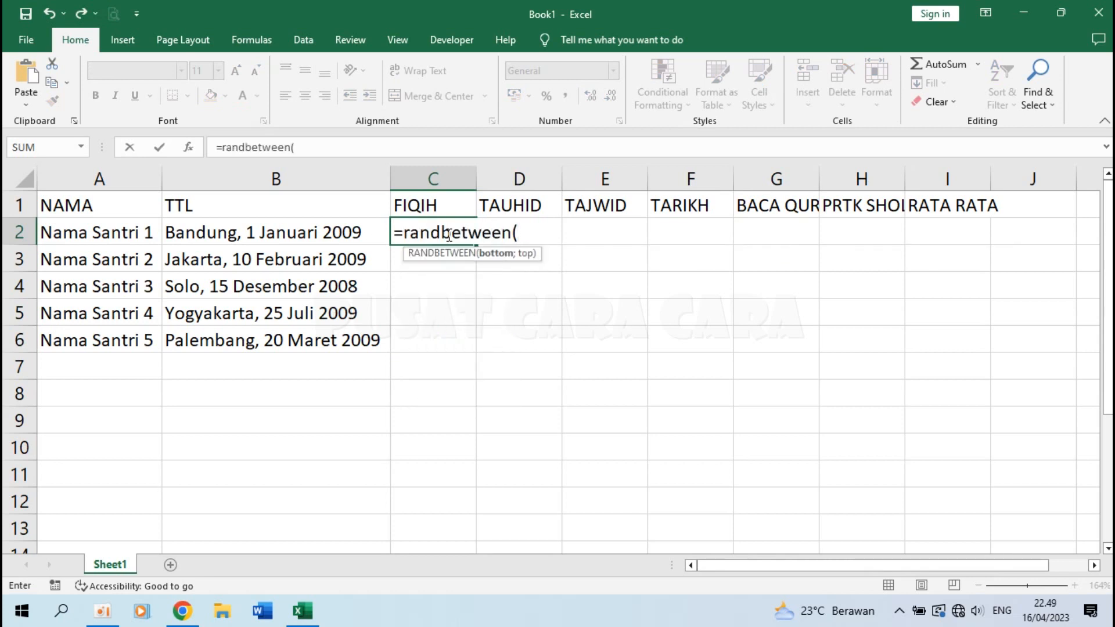
type("70;90)")
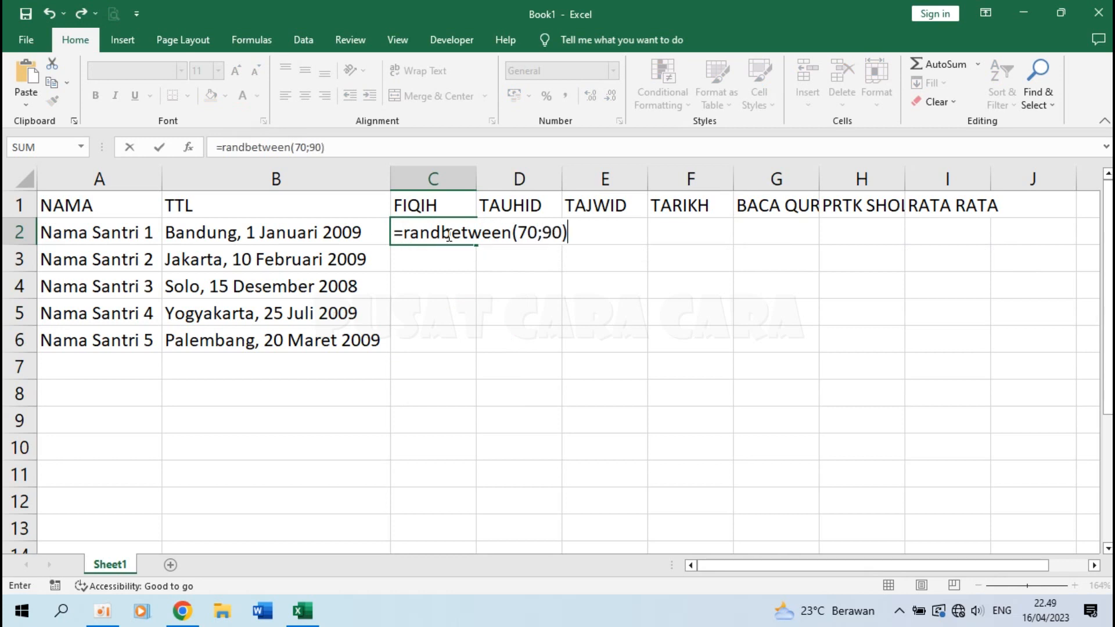
key("Return")
left_click(444, 234)
left_click_drag(475, 245, 997, 351)
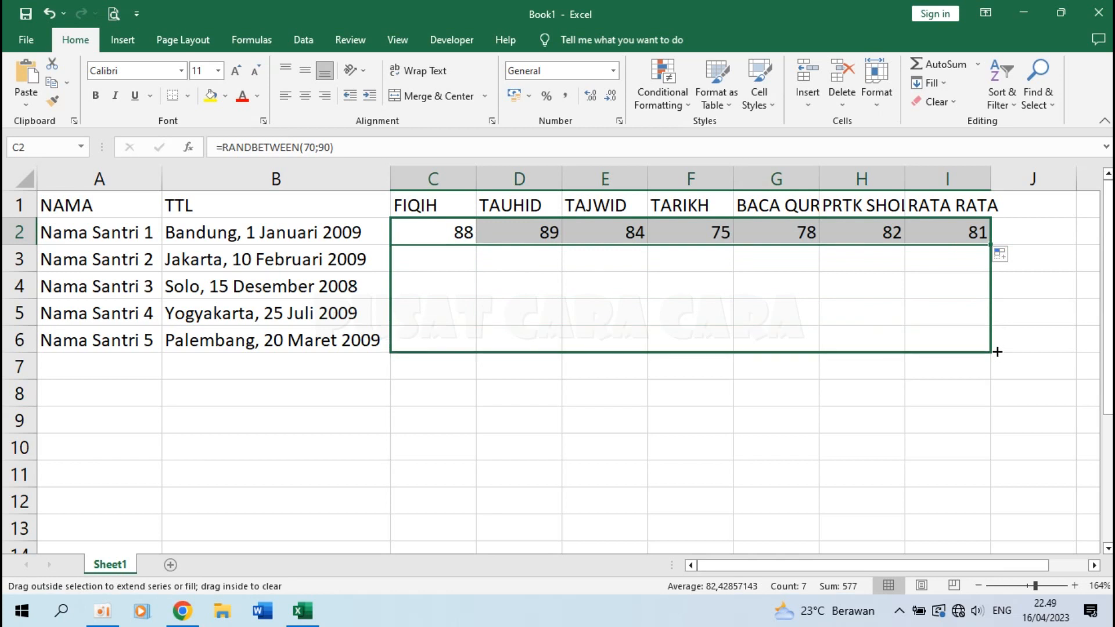
left_click_drag(900, 340, 900, 340)
Clear the stray scores that spilled into the RATA RATA column I.
left_click_drag(938, 237, 945, 347)
key("Delete")
left_click(736, 392)
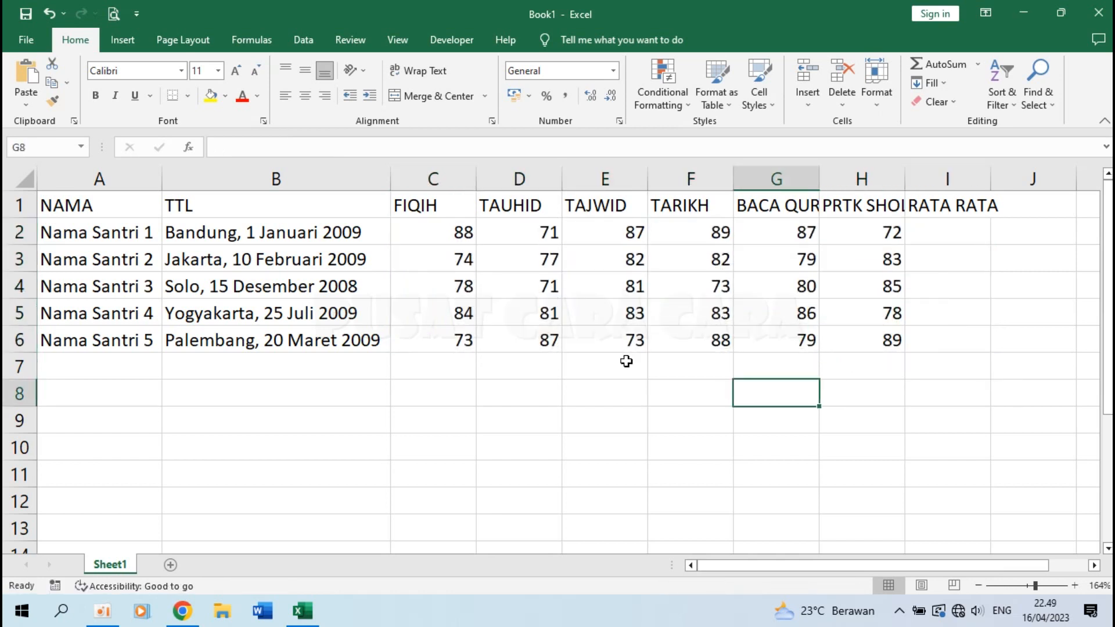
Copy C2:H6 and paste it back as fixed values, then verify the cells hold plain numbers.
left_click_drag(462, 236, 844, 336)
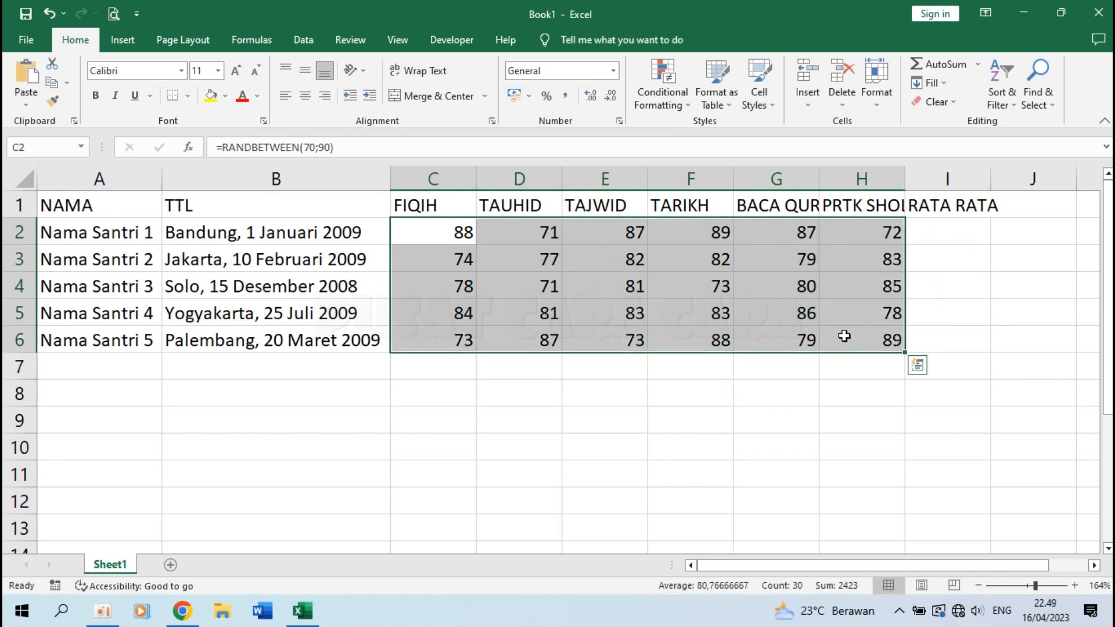
key("ctrl+c")
left_click(430, 231)
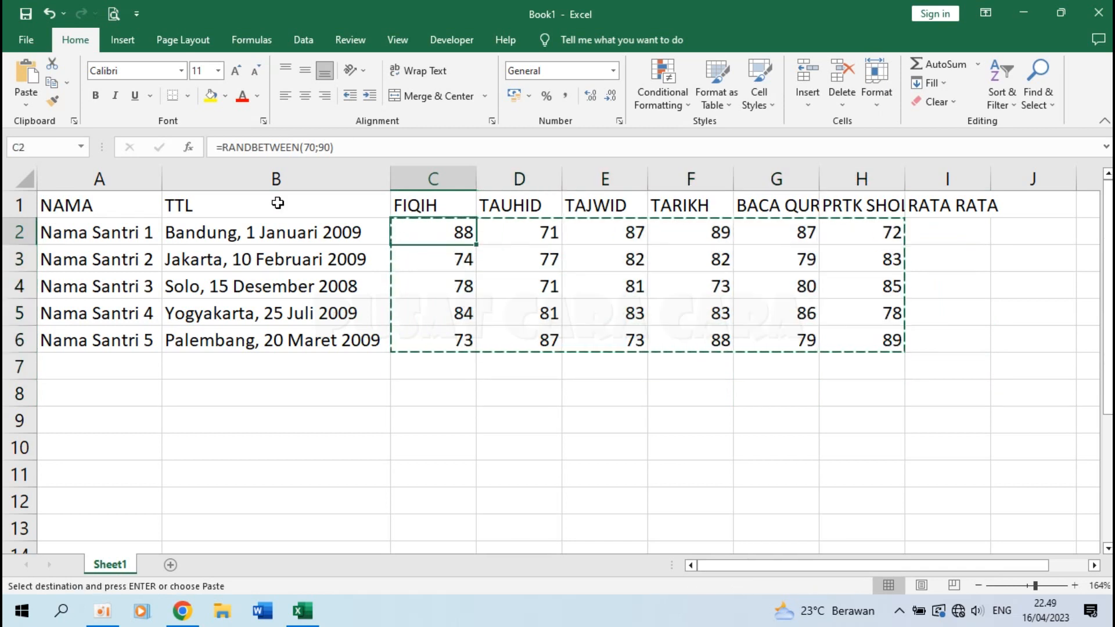
left_click(18, 104)
left_click(24, 212)
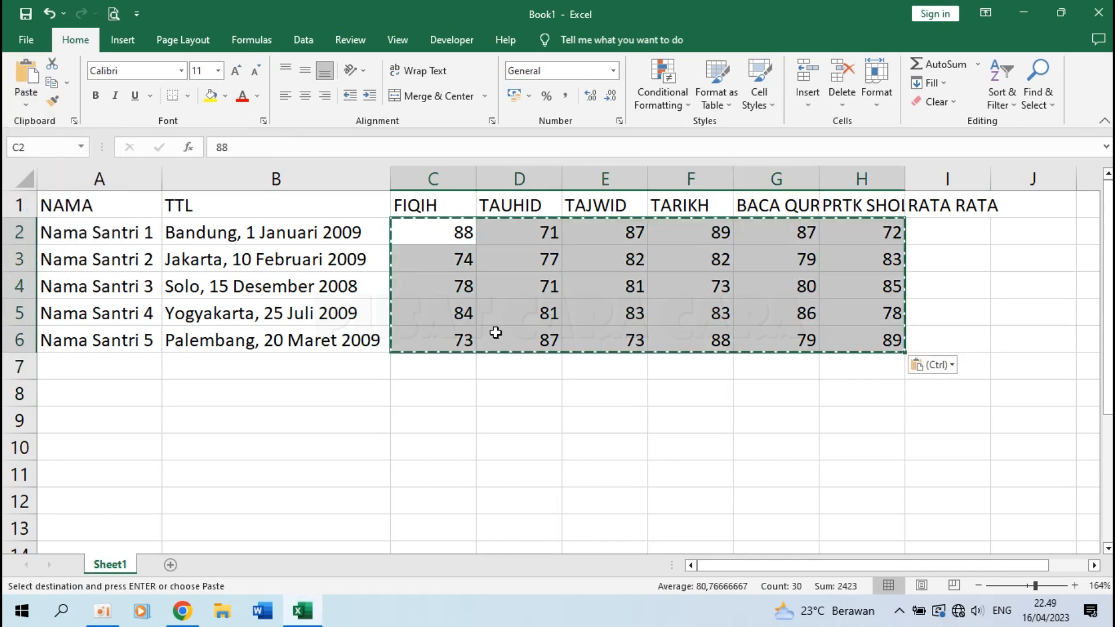
key("Escape")
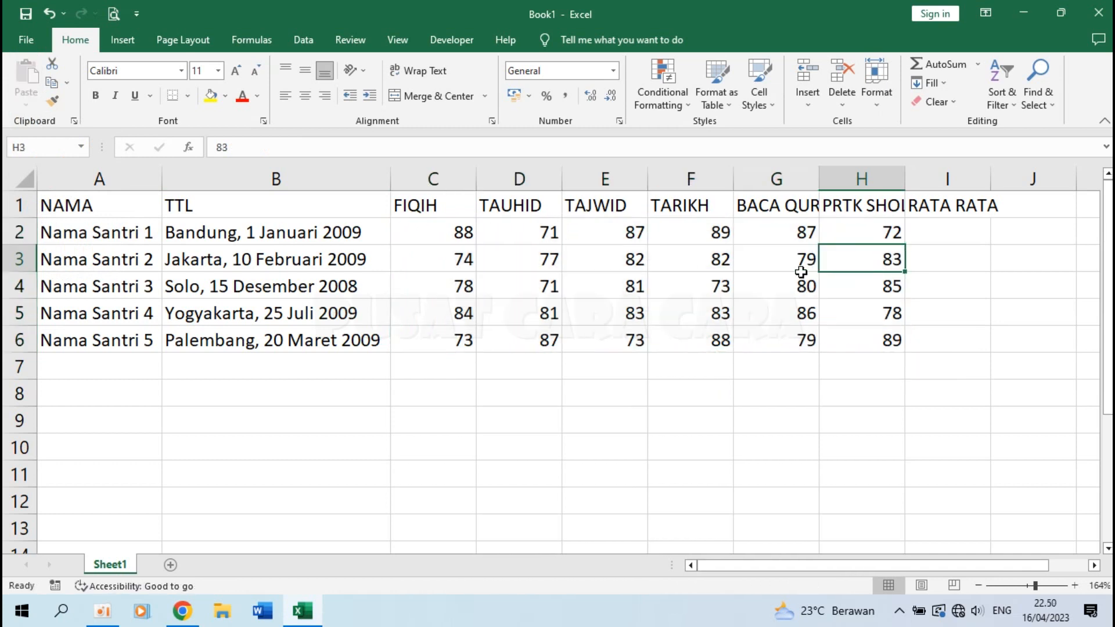
left_click(488, 238)
left_click(427, 239)
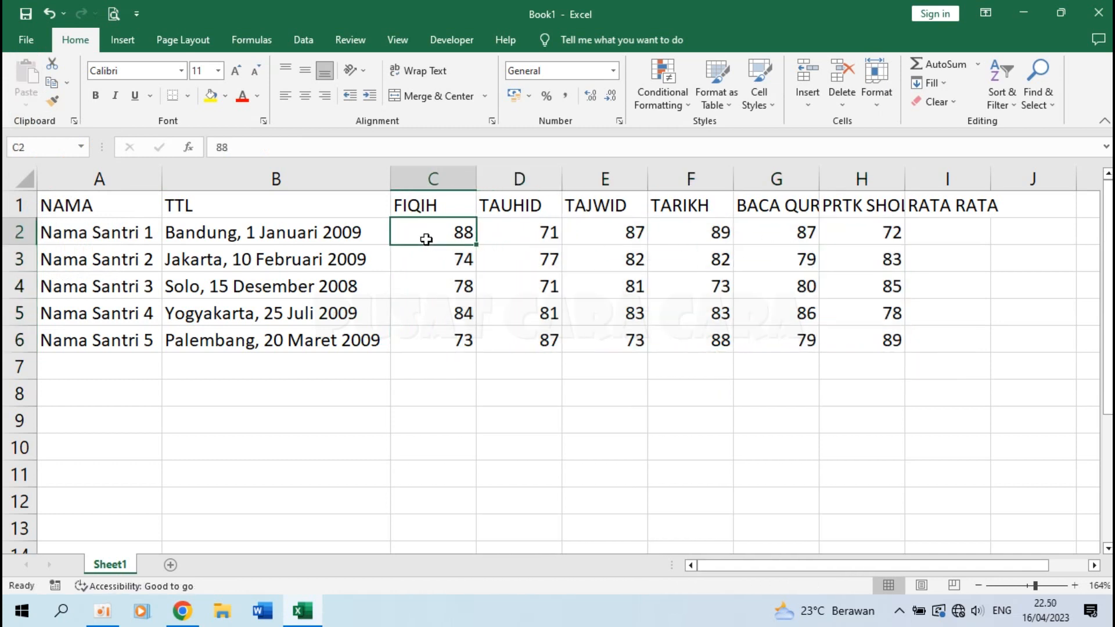
left_click(887, 231)
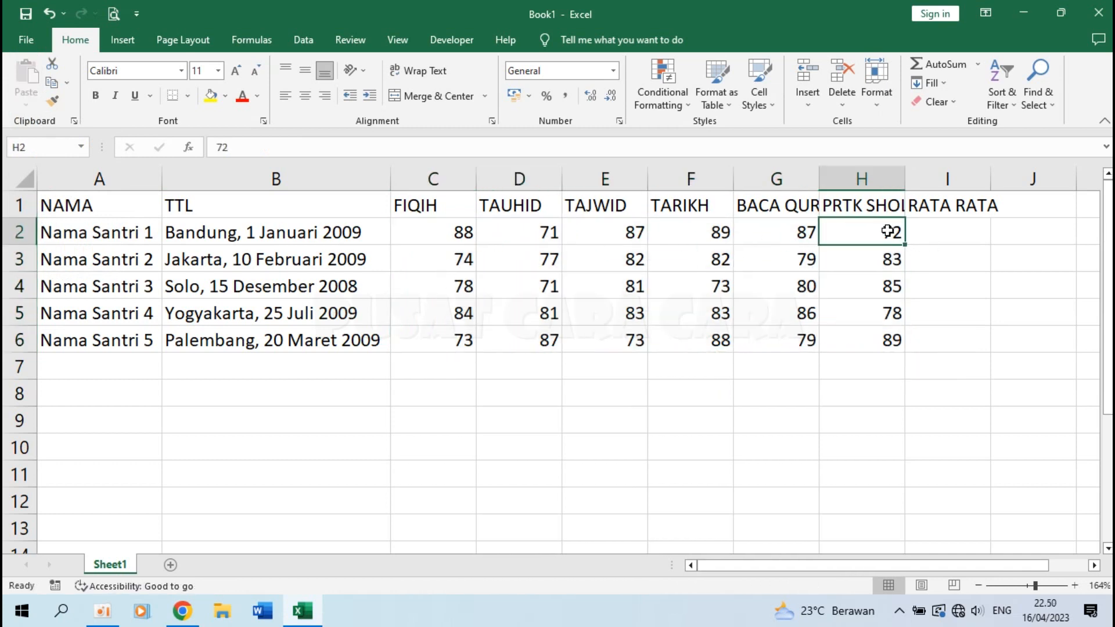
left_click(953, 233)
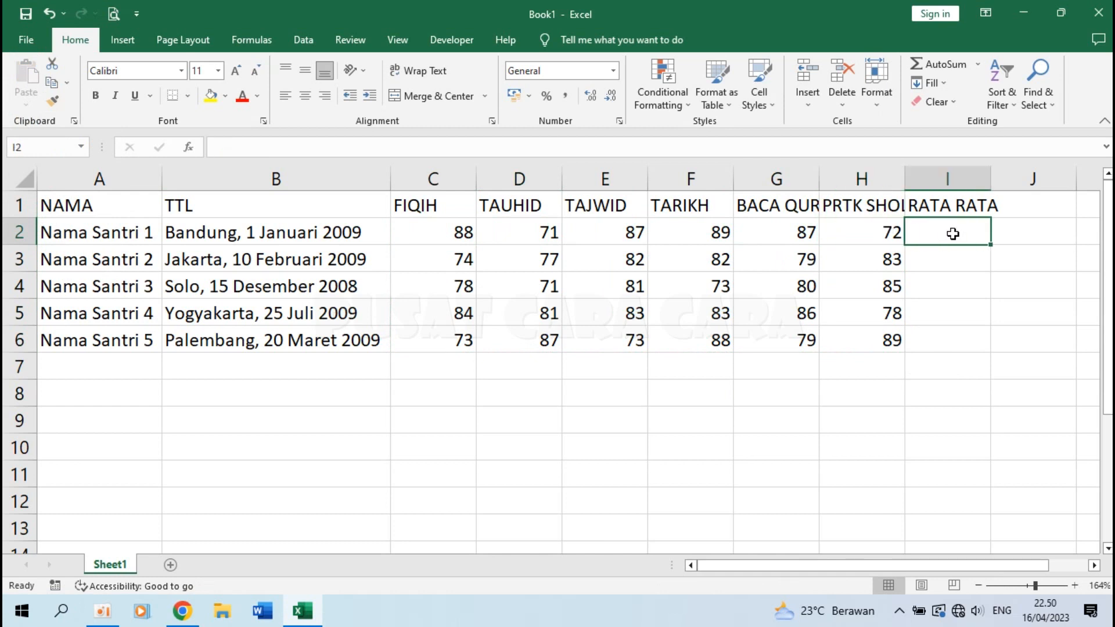
Type =AVERAGE(C2:H2) into I2, then delete it again.
type("=ave")
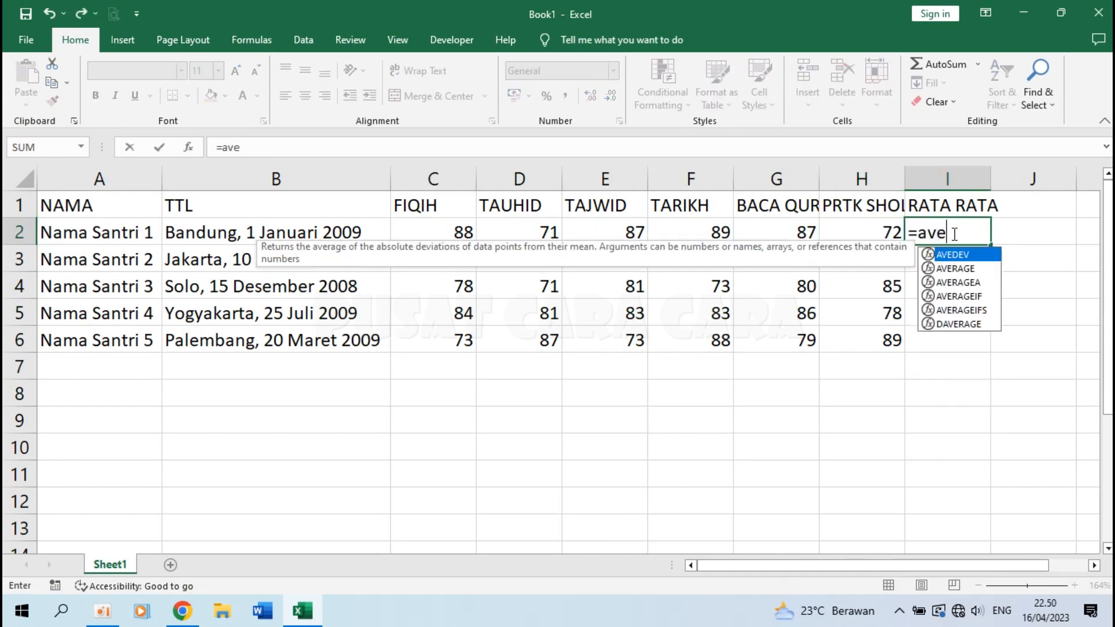
type("rage(")
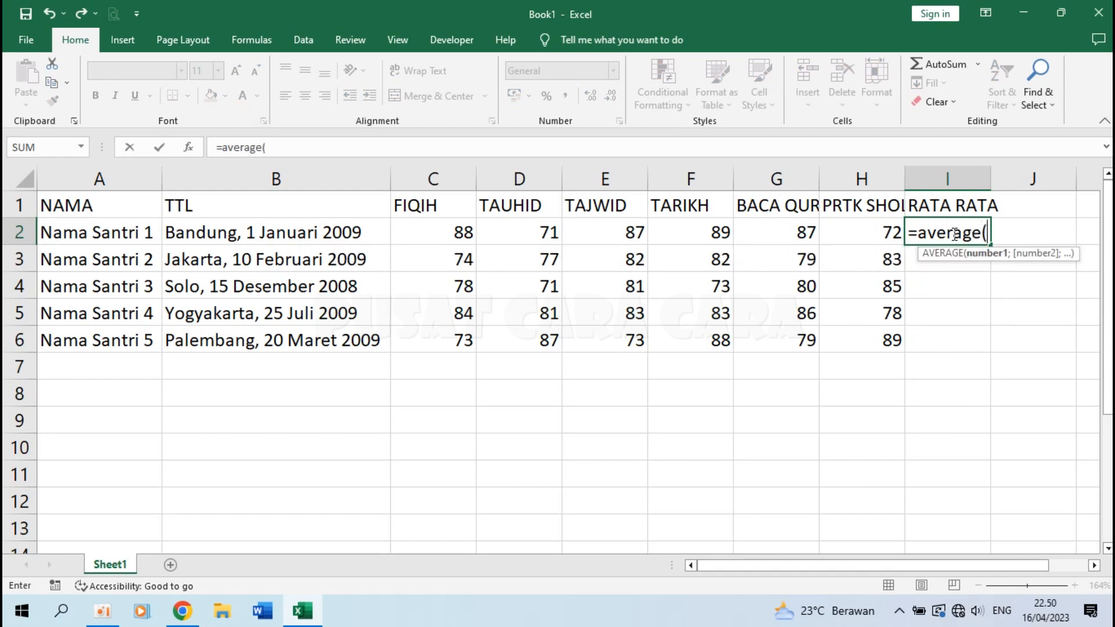
left_click_drag(442, 231, 852, 238)
type(")")
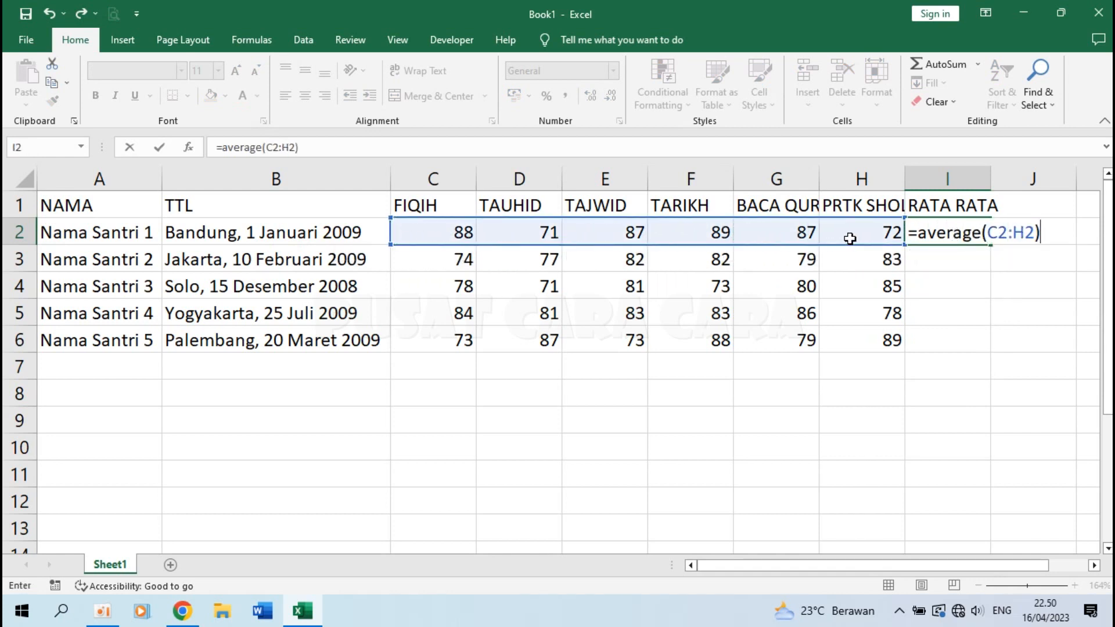
key("Return")
key("Up")
key("Delete")
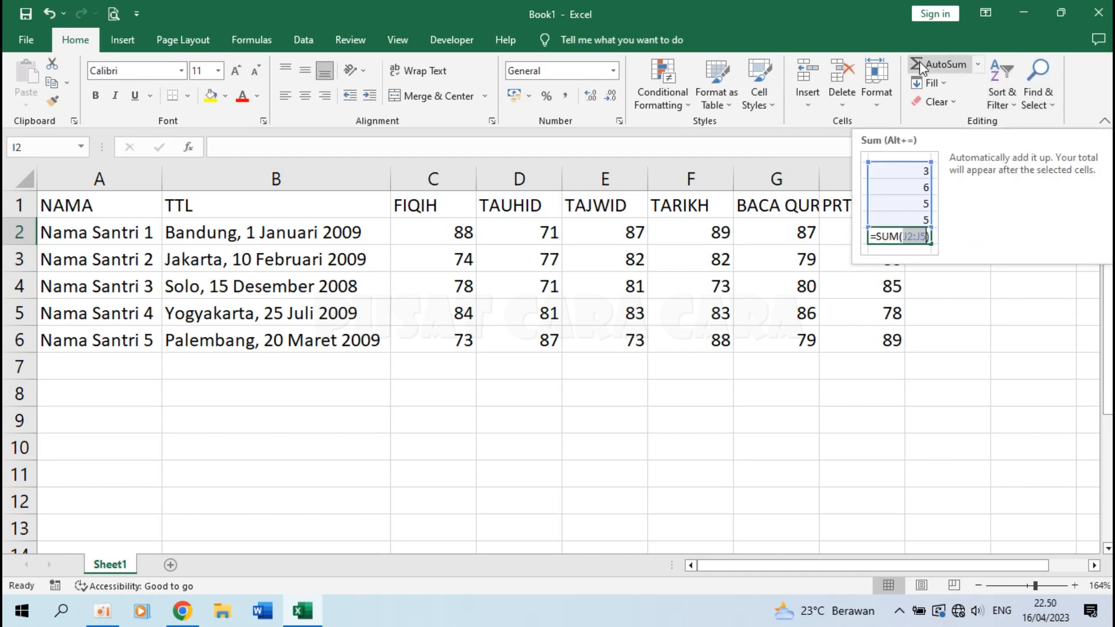
Insert an AutoSum Average of C2:H2 in I2 and fill it down to I6.
left_click(980, 66)
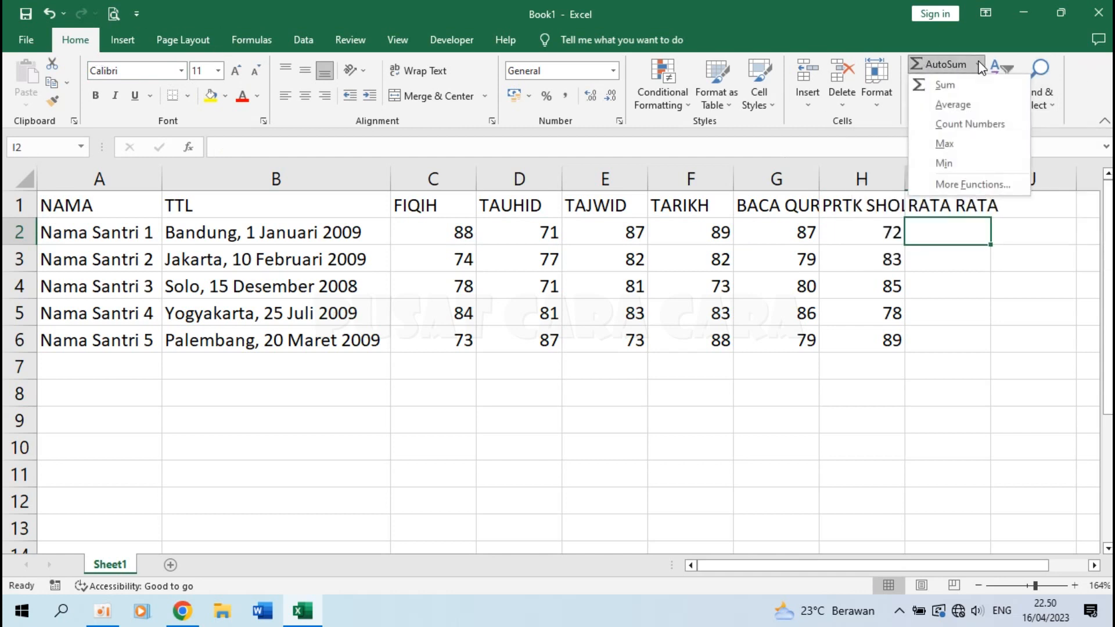
left_click(967, 104)
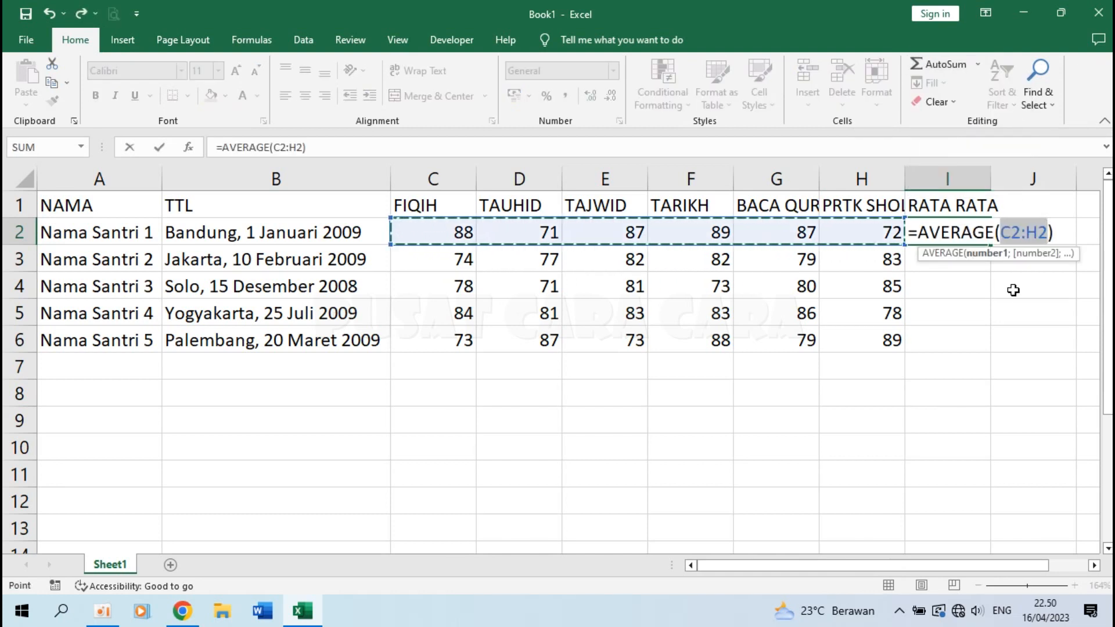
key("Return")
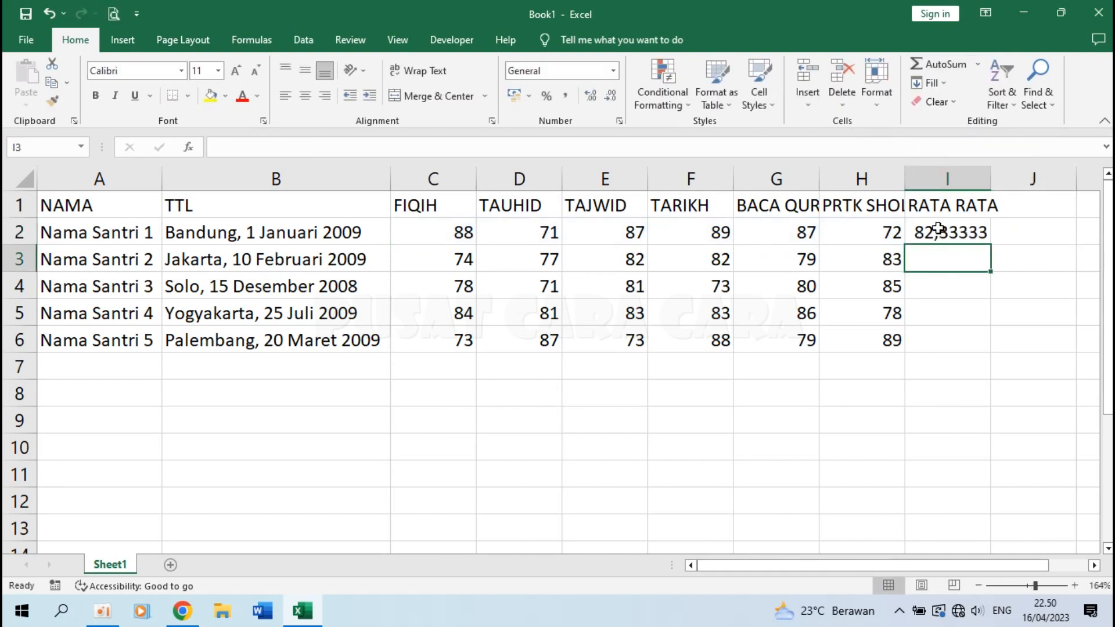
left_click(938, 228)
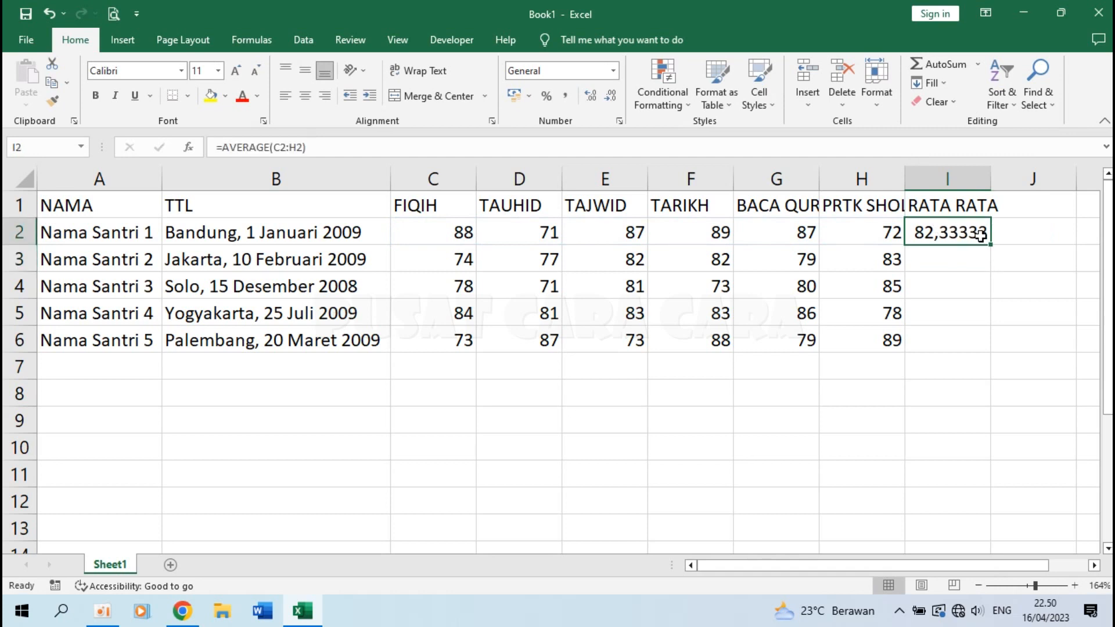
left_click_drag(989, 245, 964, 364)
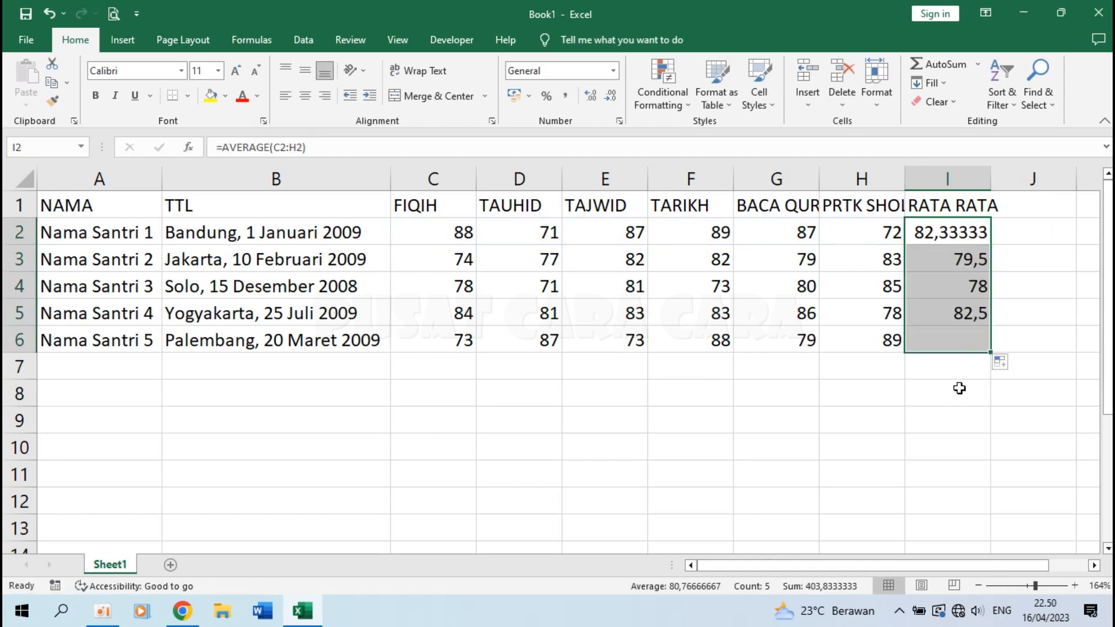
left_click(944, 230)
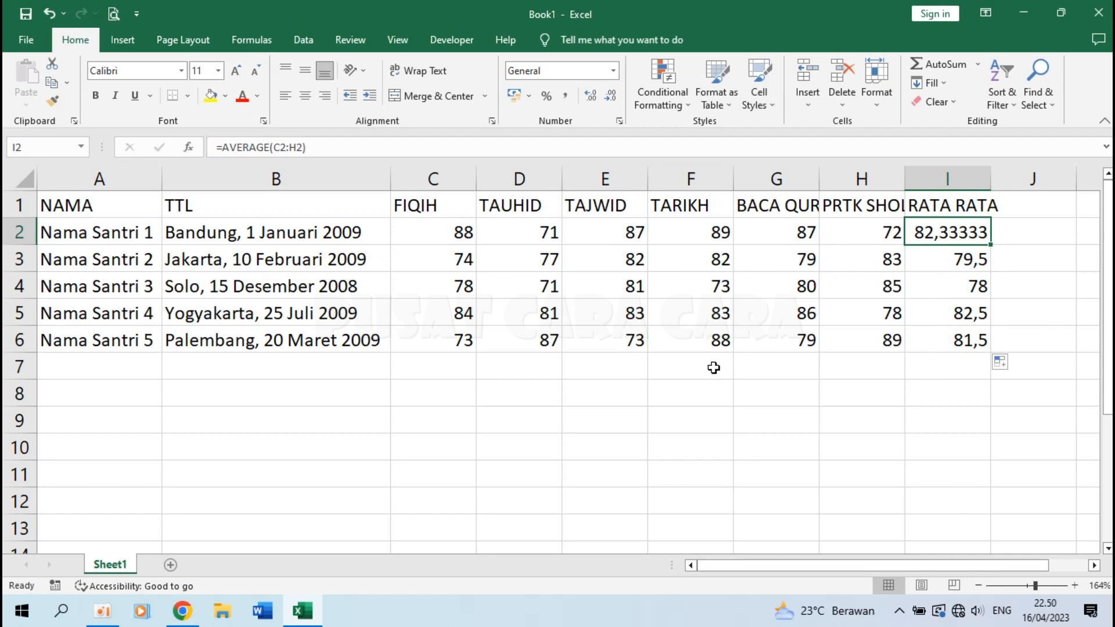
left_click(952, 366)
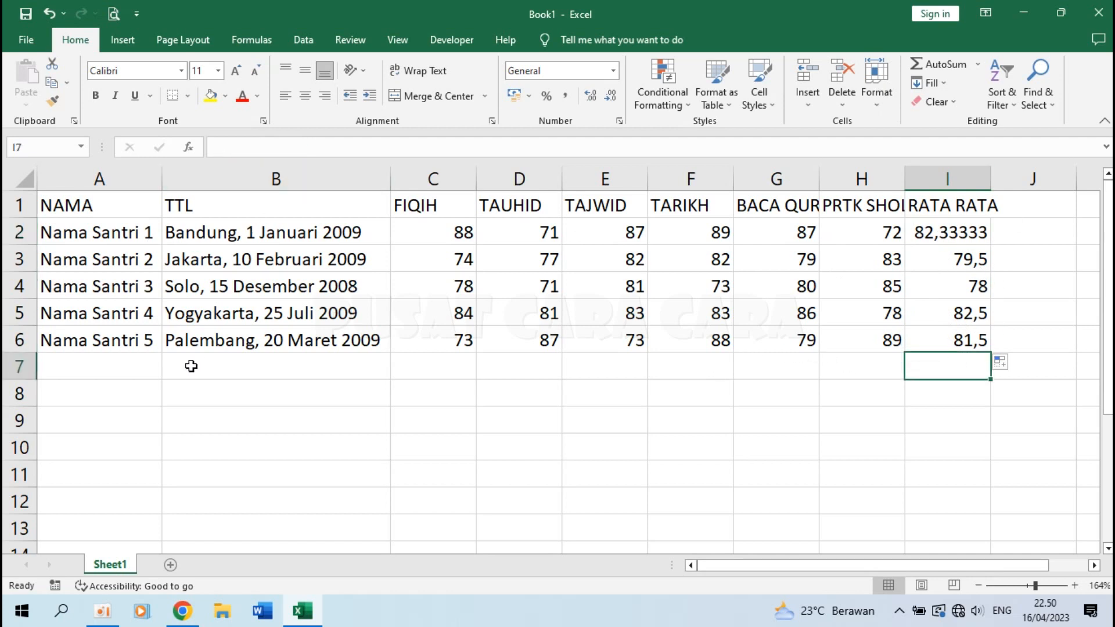
Save the workbook as DATA SANTRI in the certificate project folder and close Excel.
left_click(120, 360)
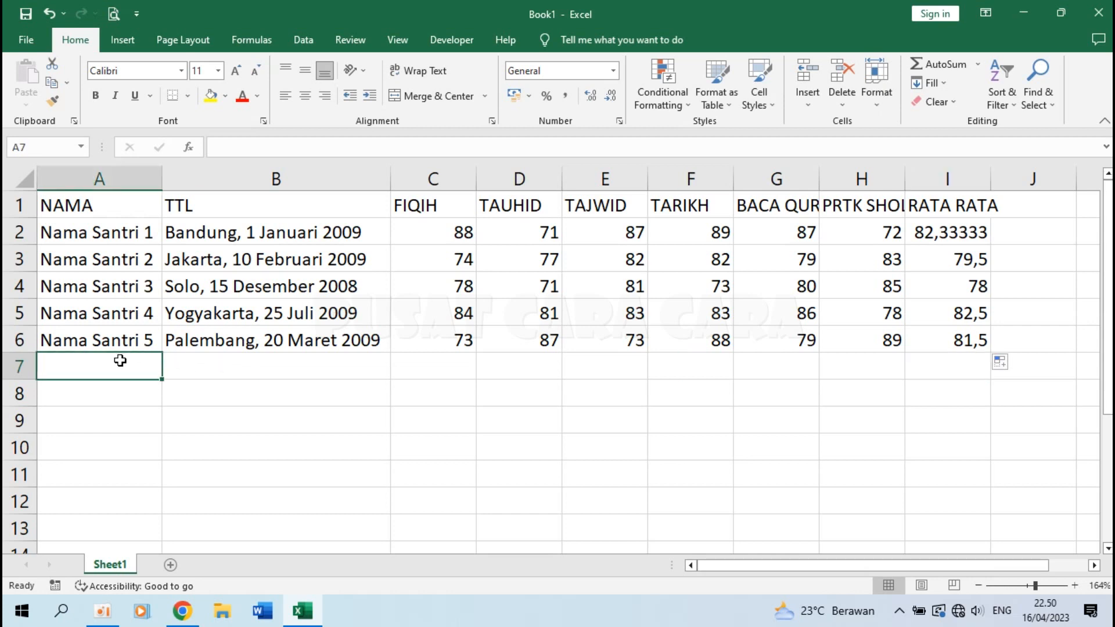
left_click(123, 424)
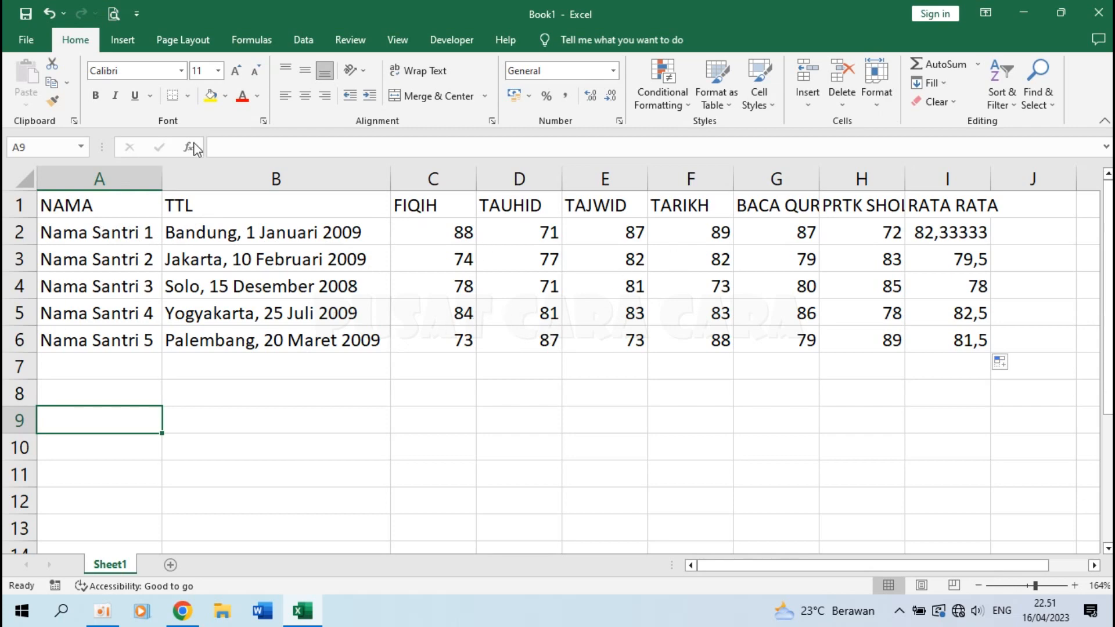
left_click(17, 40)
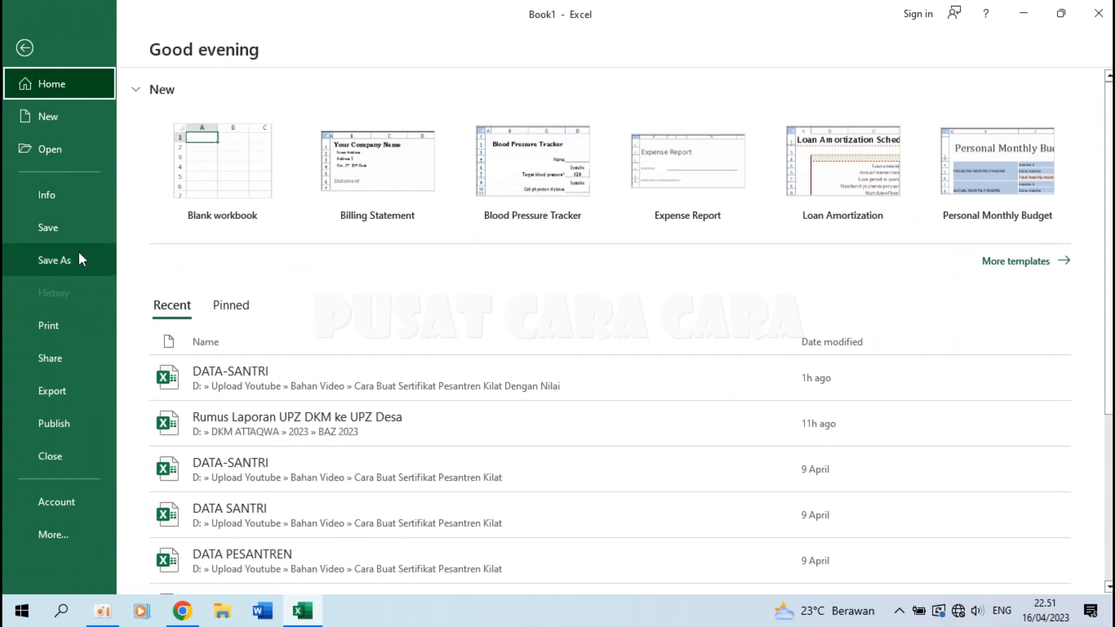
left_click(55, 259)
left_click(314, 302)
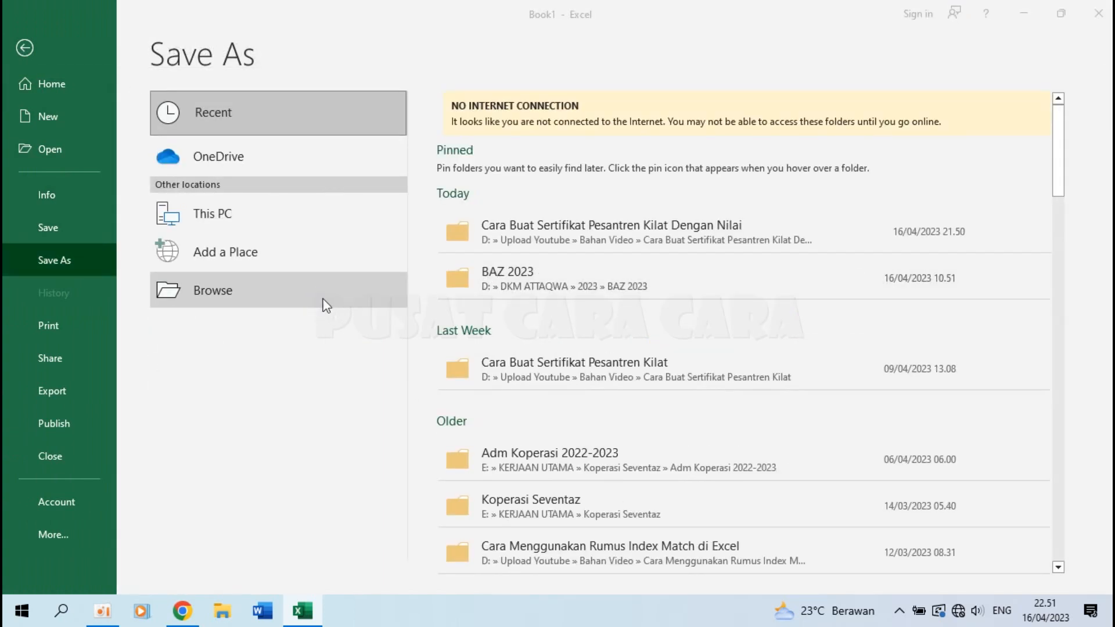
left_click_drag(131, 216, 134, 173)
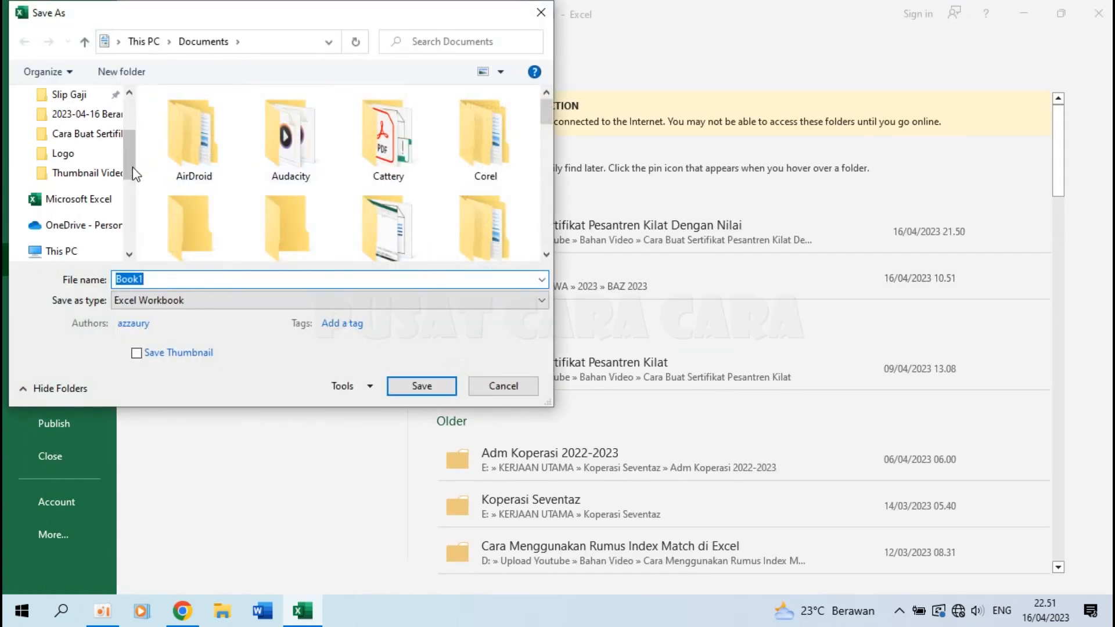
left_click(87, 134)
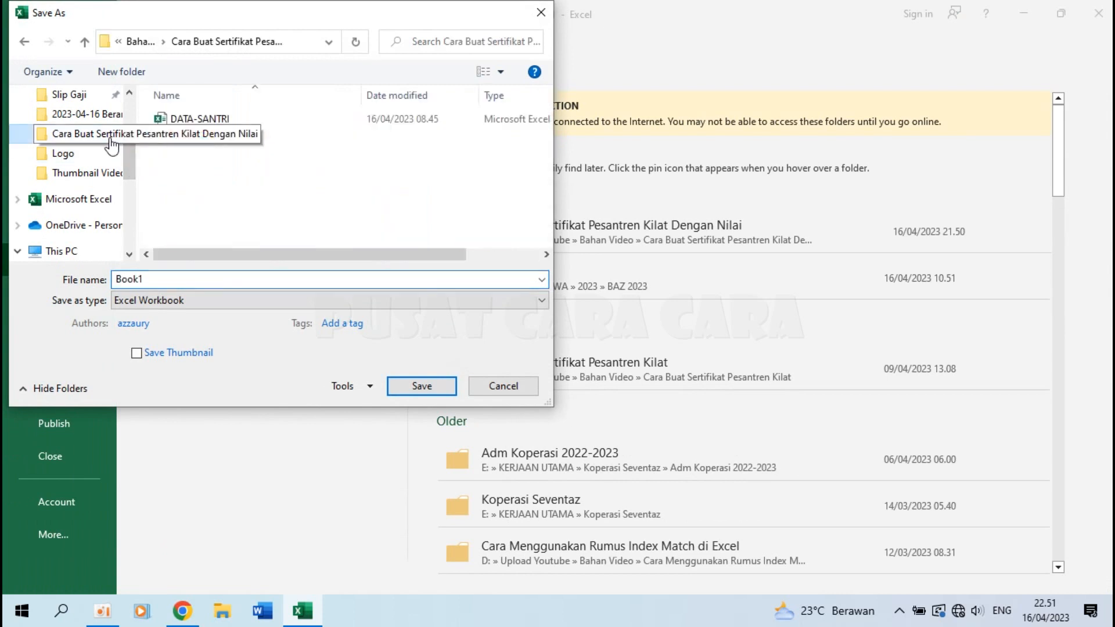
left_click(191, 278)
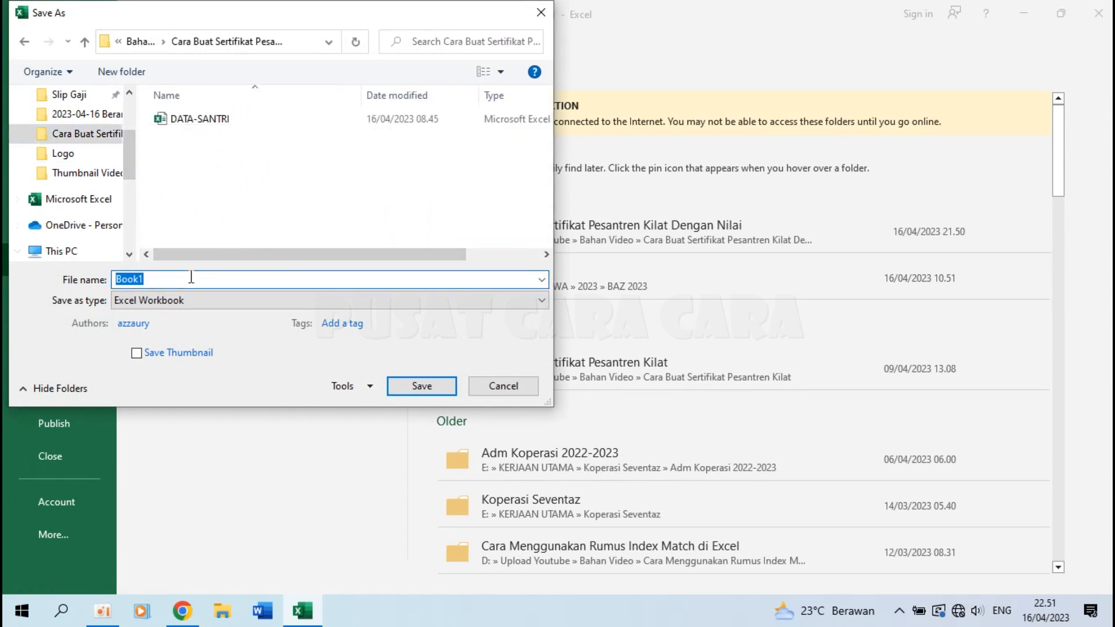
type("DATA SANTRI")
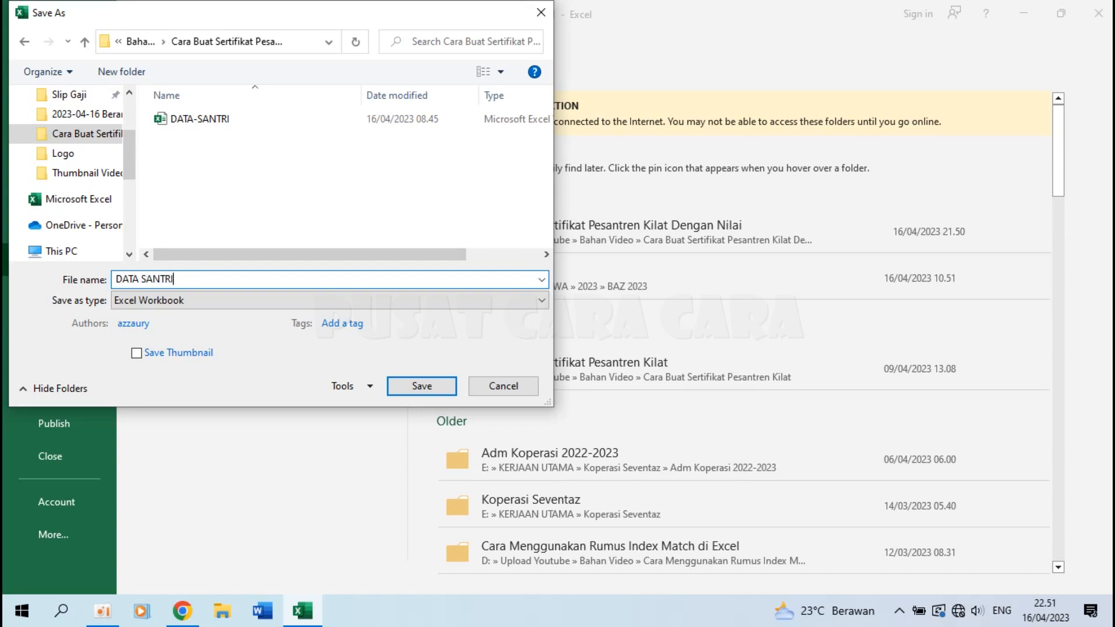
left_click(441, 392)
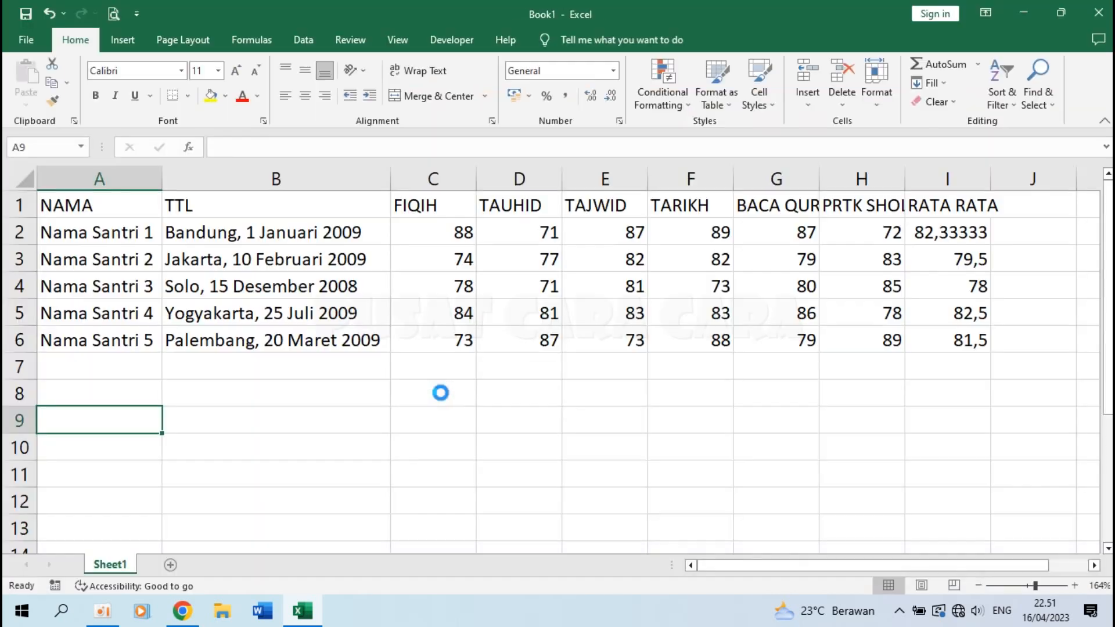
left_click(1097, 12)
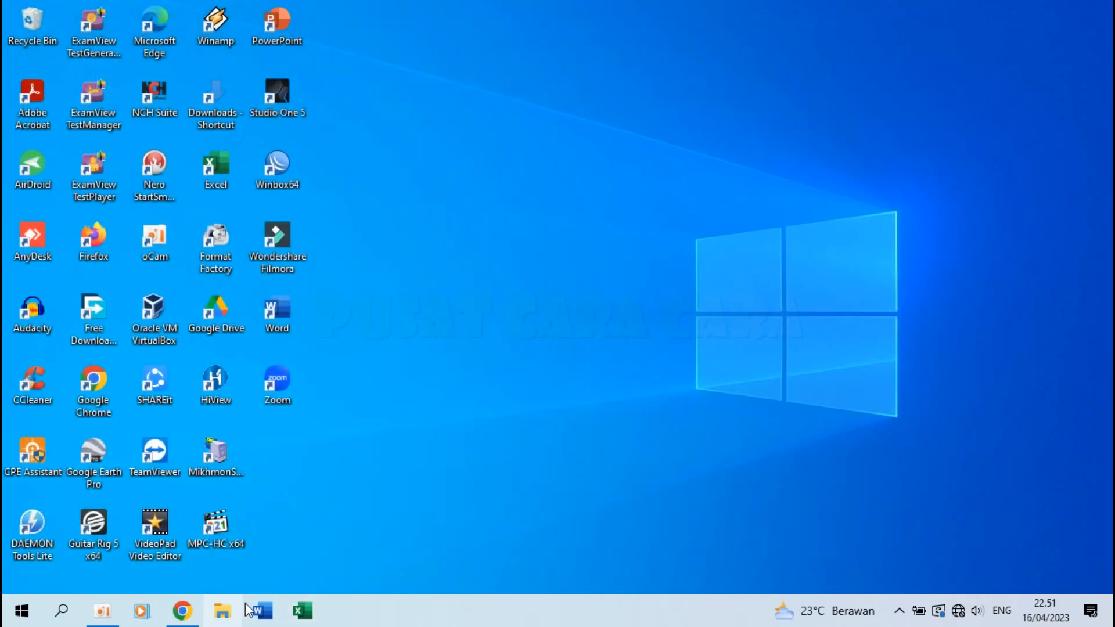
Open Word and place the cursor after 'Nama :' on the certificate.
left_click(263, 613)
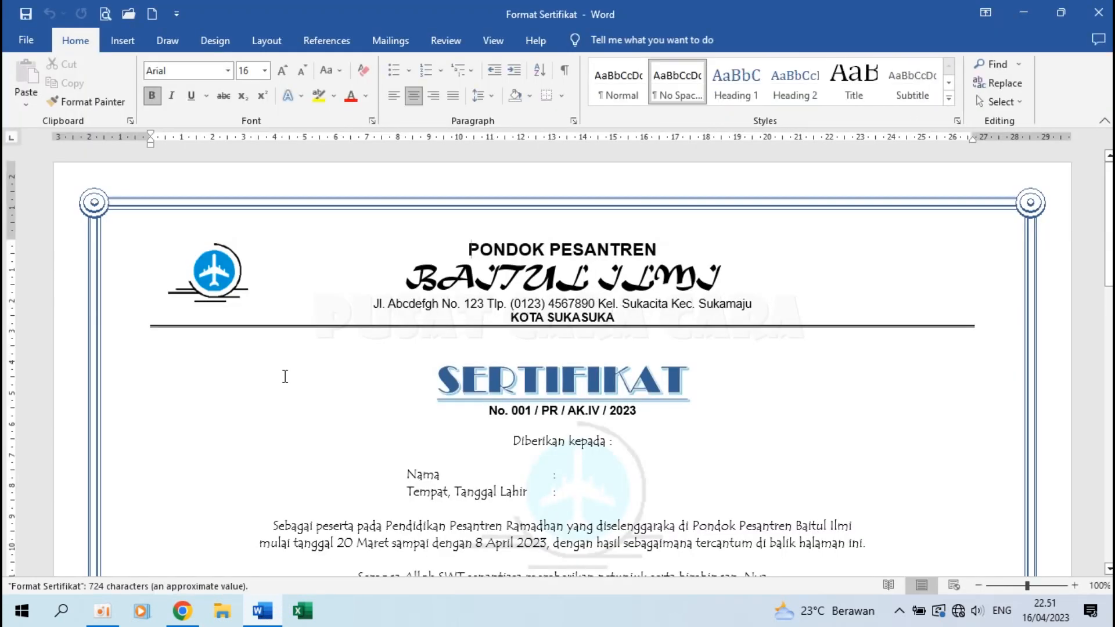
scroll(685, 409, "down", 3)
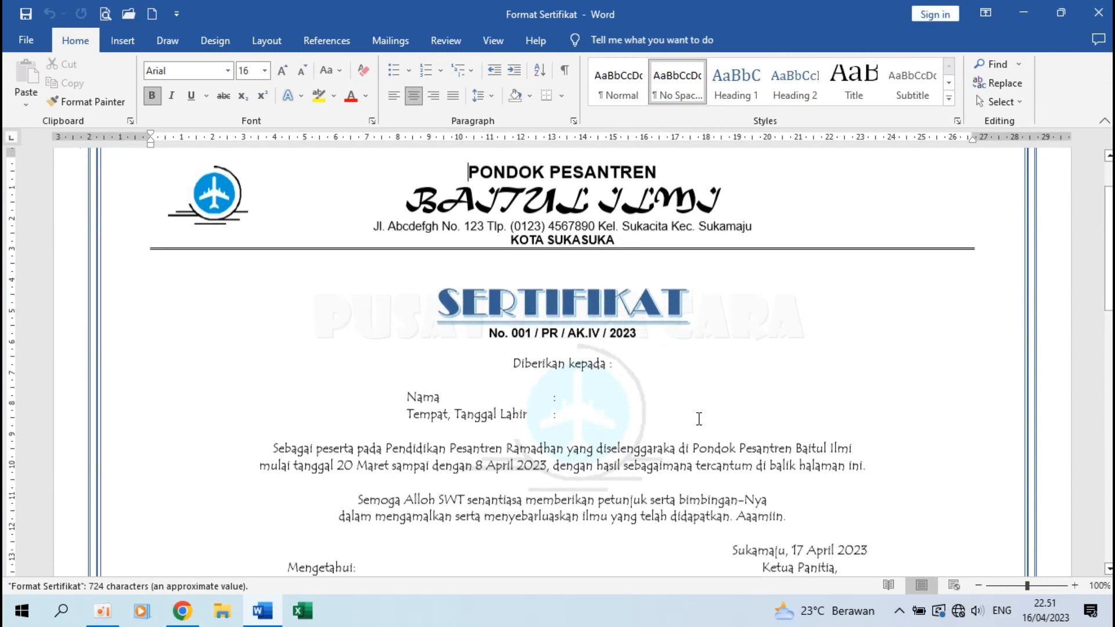
left_click(603, 389)
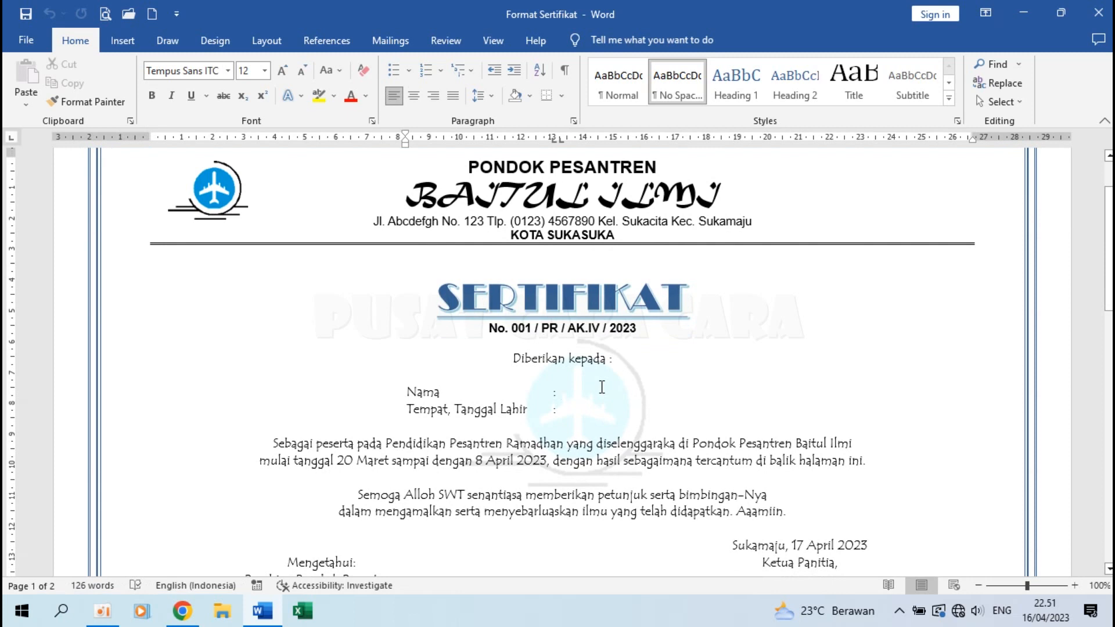
Pick the DATA SANTRI workbook from the certificate folder as the existing recipient list.
left_click(386, 38)
left_click(183, 79)
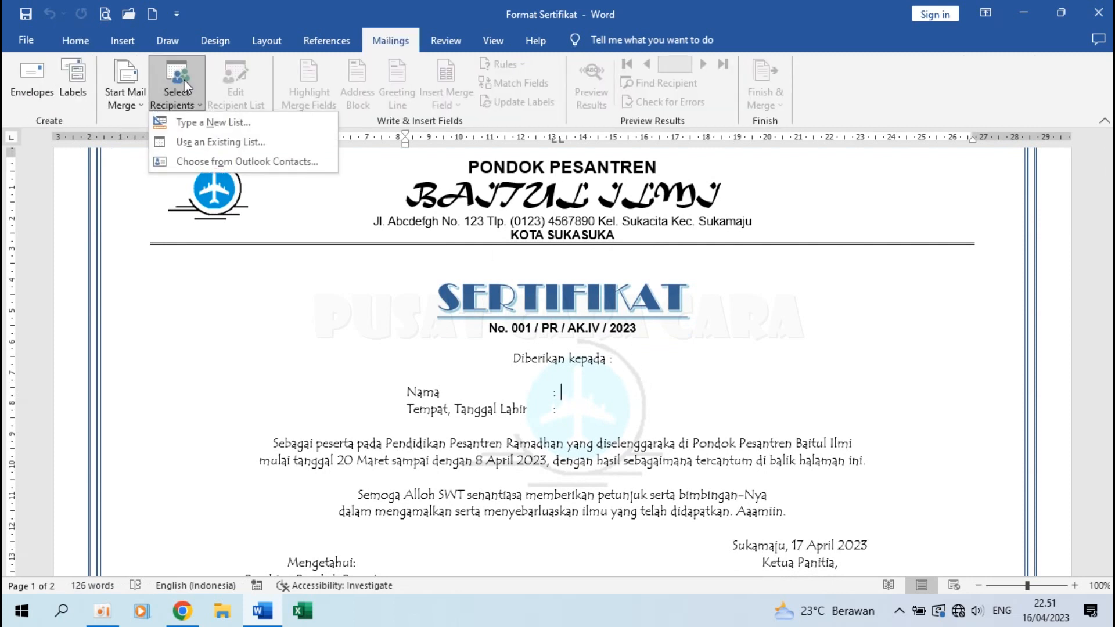
left_click(218, 141)
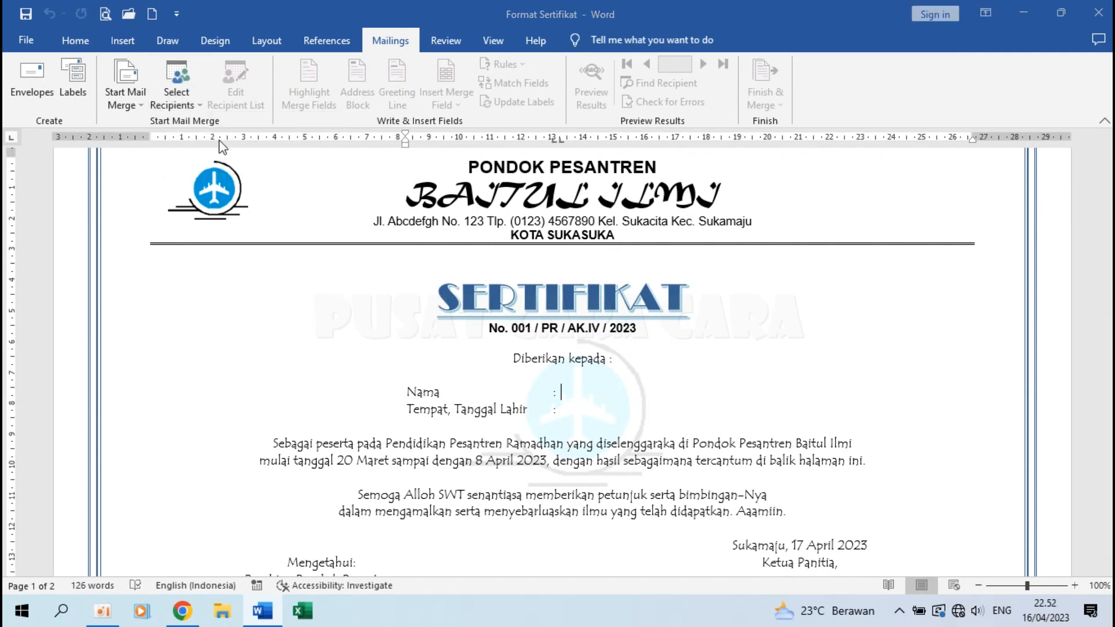
left_click(169, 186)
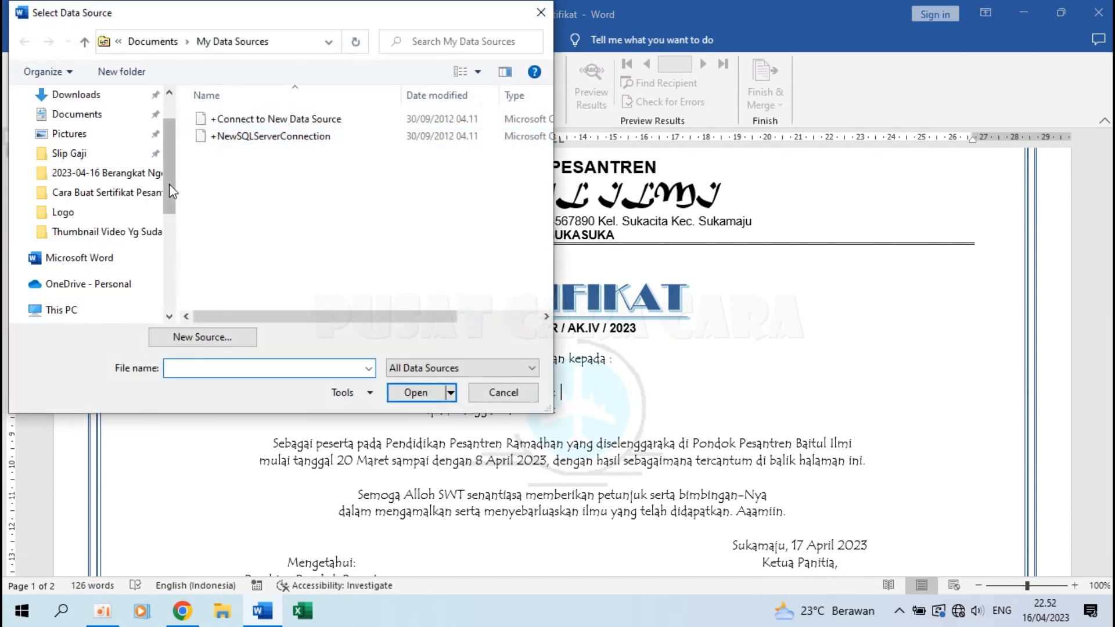
left_click(126, 195)
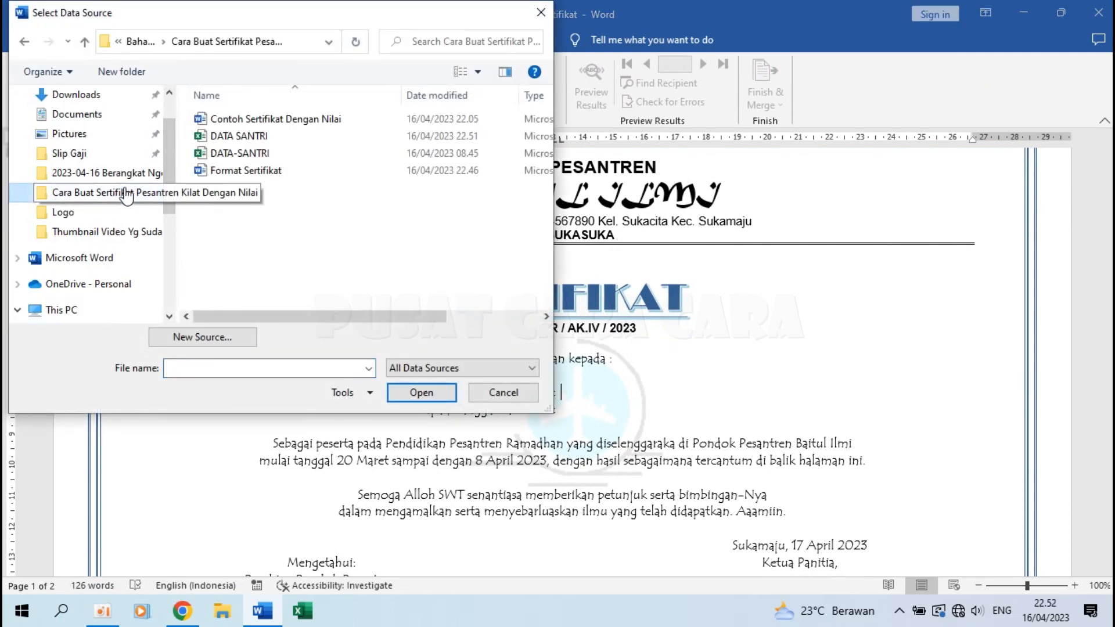
left_click(250, 137)
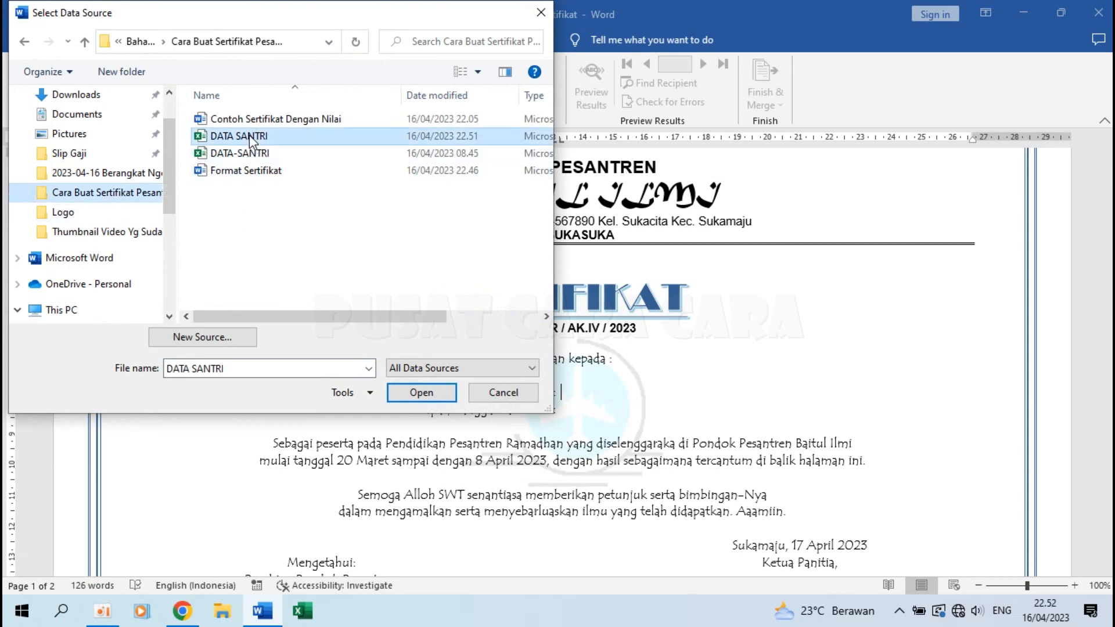
left_click(418, 391)
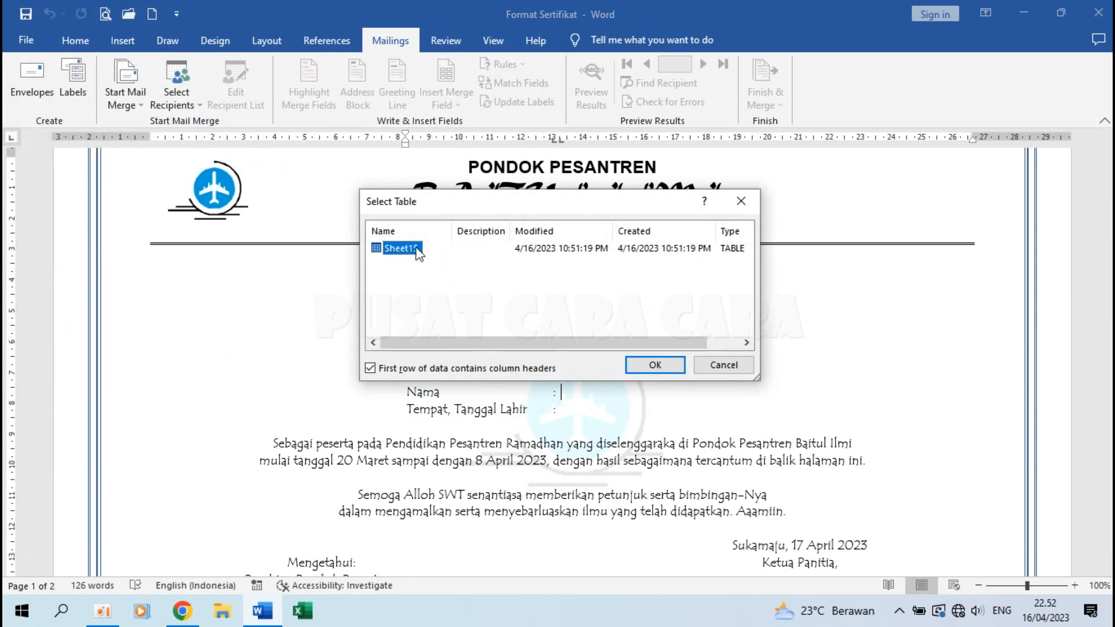
Confirm Sheet1$ and insert the NAMA and TTL merge fields on the certificate.
left_click(659, 361)
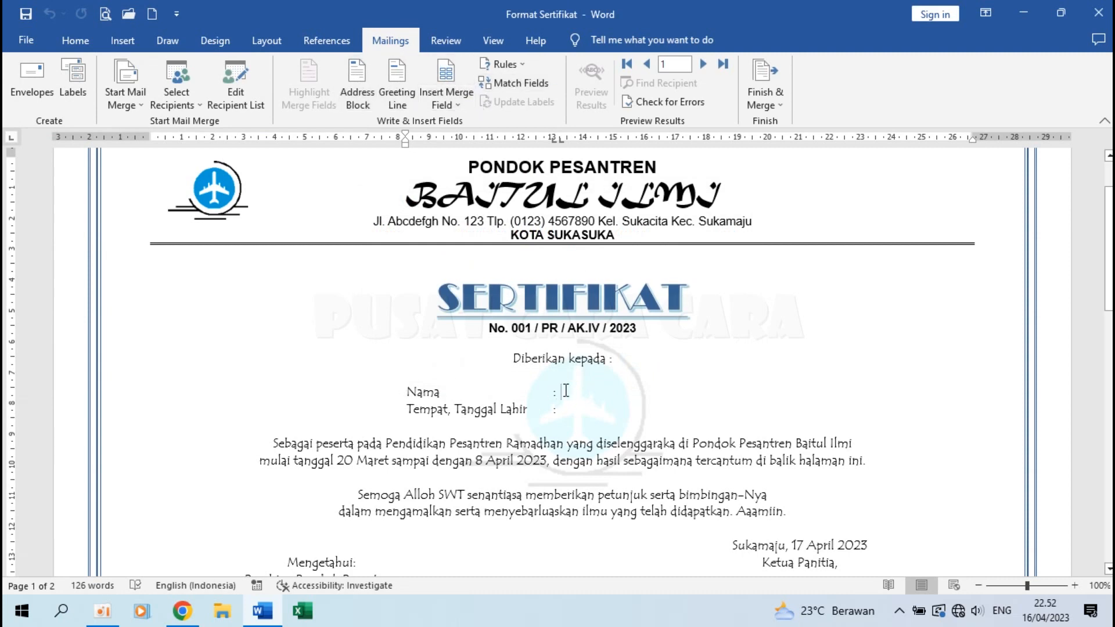
scroll(565, 391, "up", 3, "ctrl")
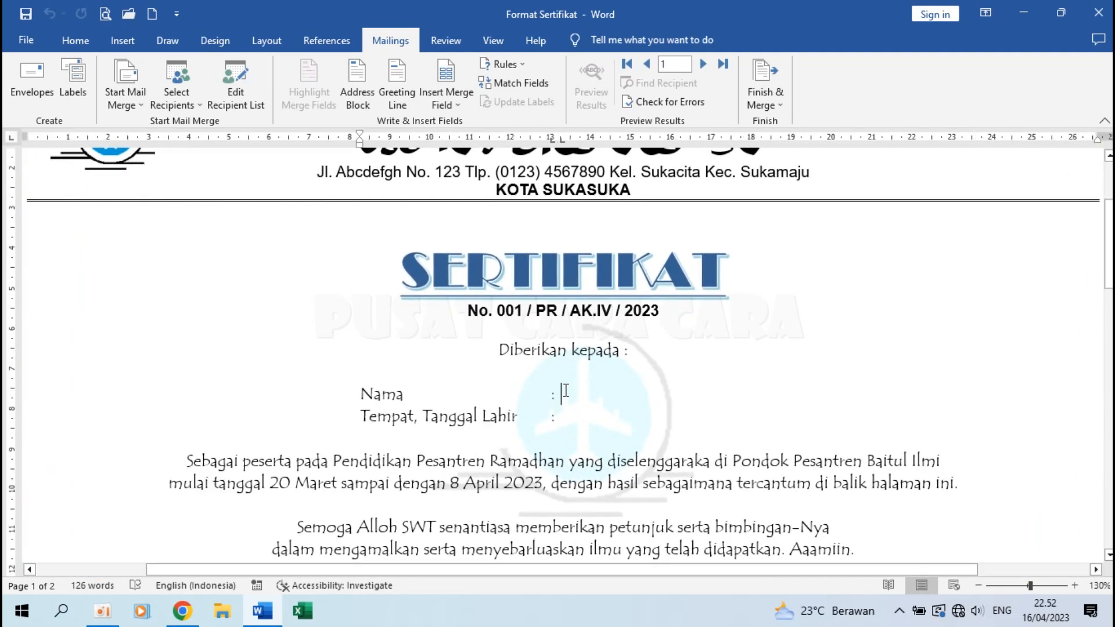
left_click(465, 107)
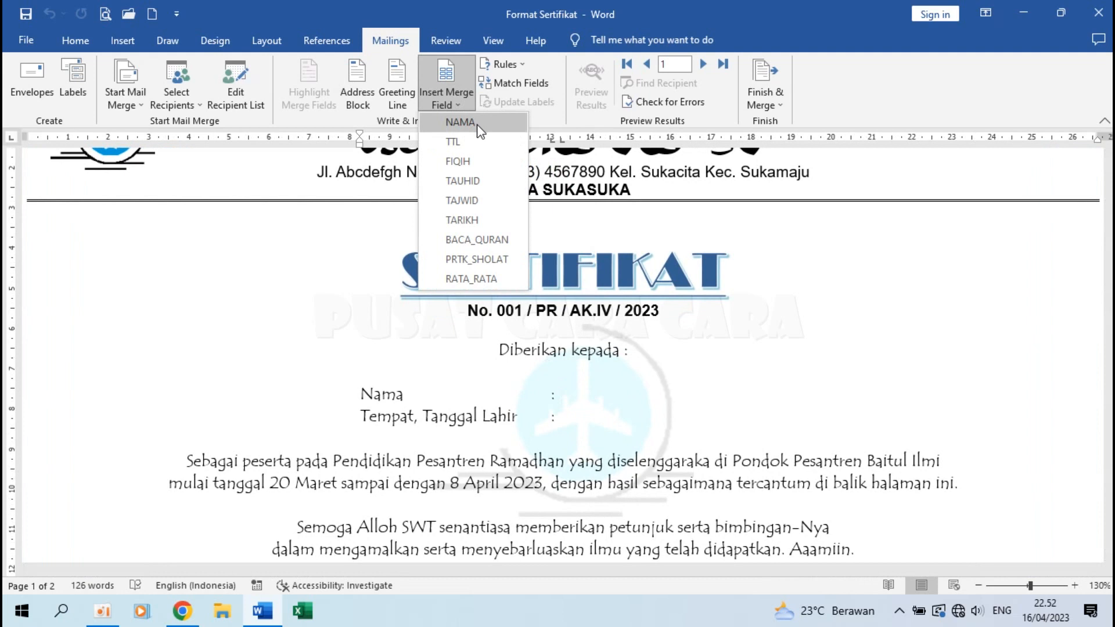
left_click(484, 127)
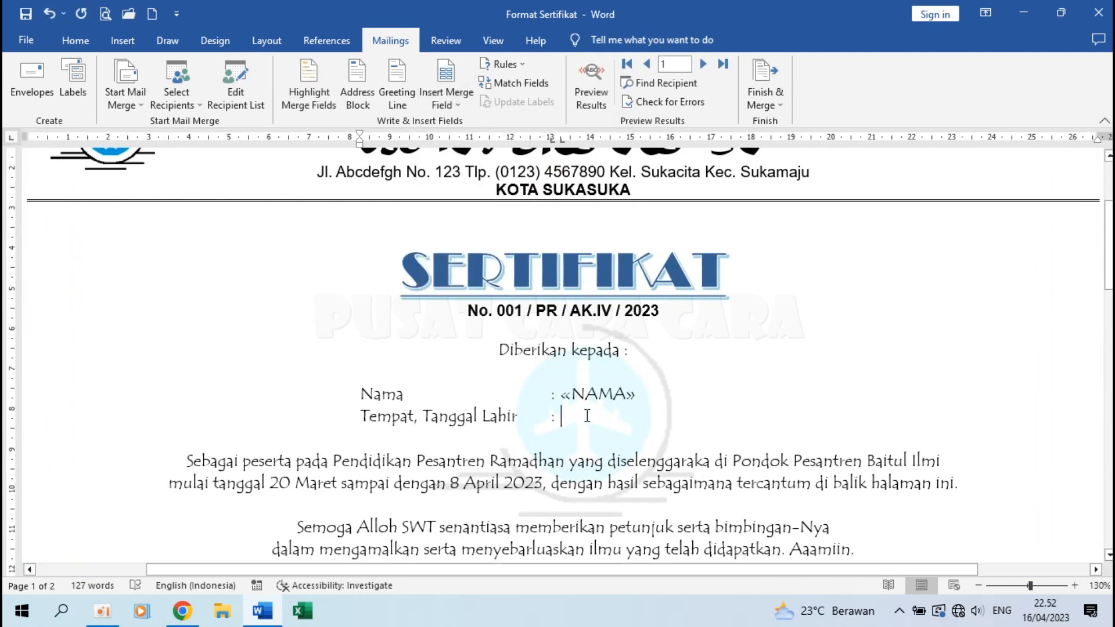
left_click(455, 106)
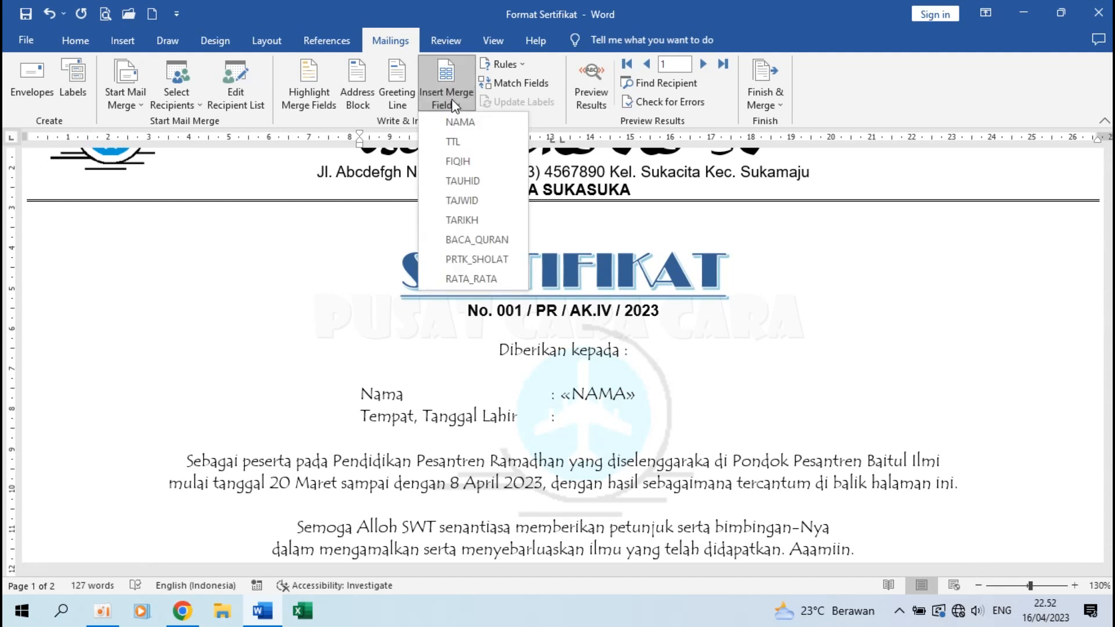
left_click(468, 145)
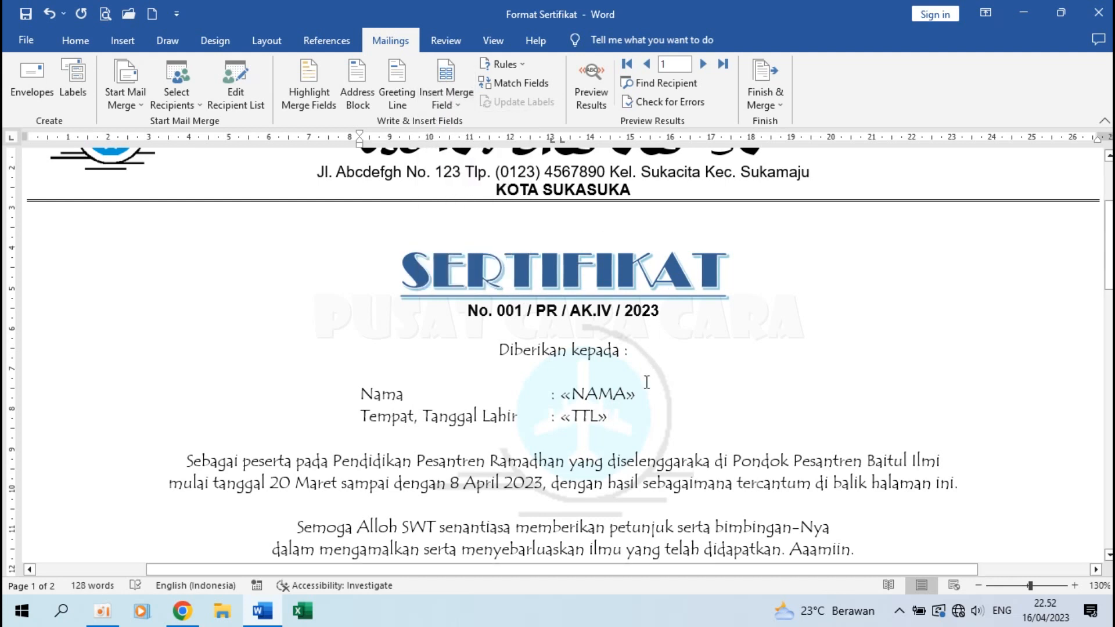
Make the «NAMA» and «TTL» fields bold.
left_click_drag(646, 392, 559, 395)
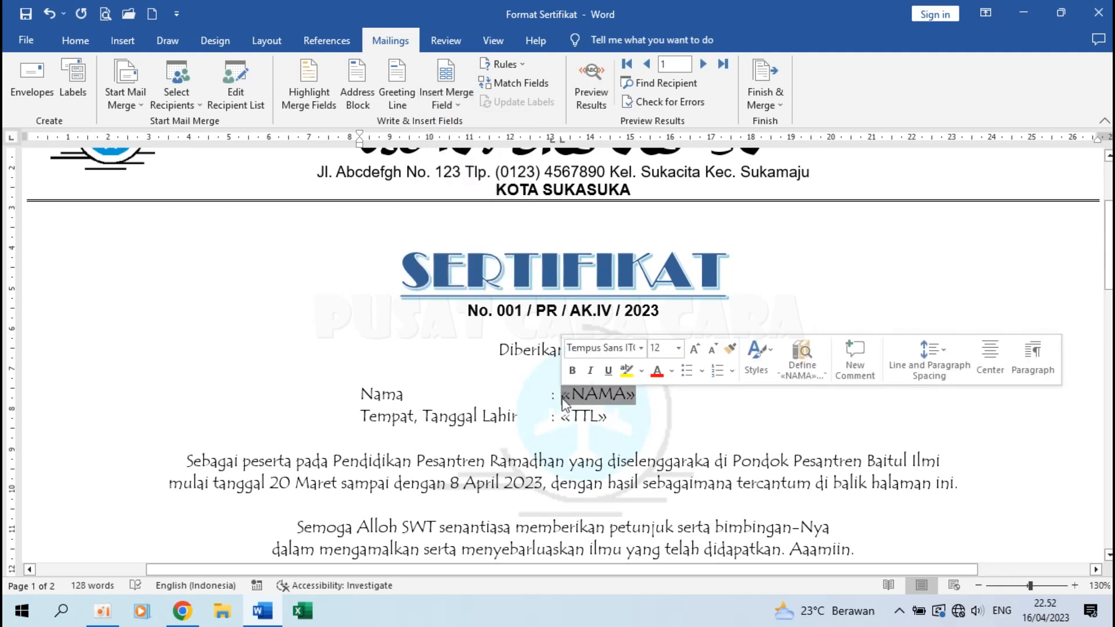
left_click(75, 40)
left_click(151, 95)
left_click_drag(621, 414, 548, 416)
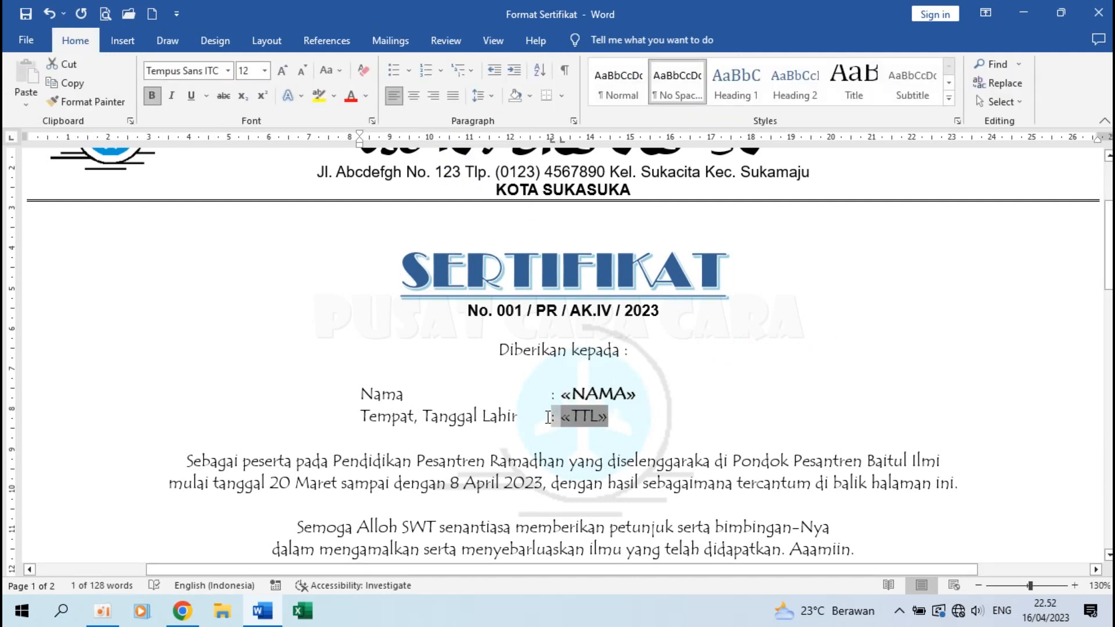
key("ctrl+b")
scroll(628, 414, "down", 12)
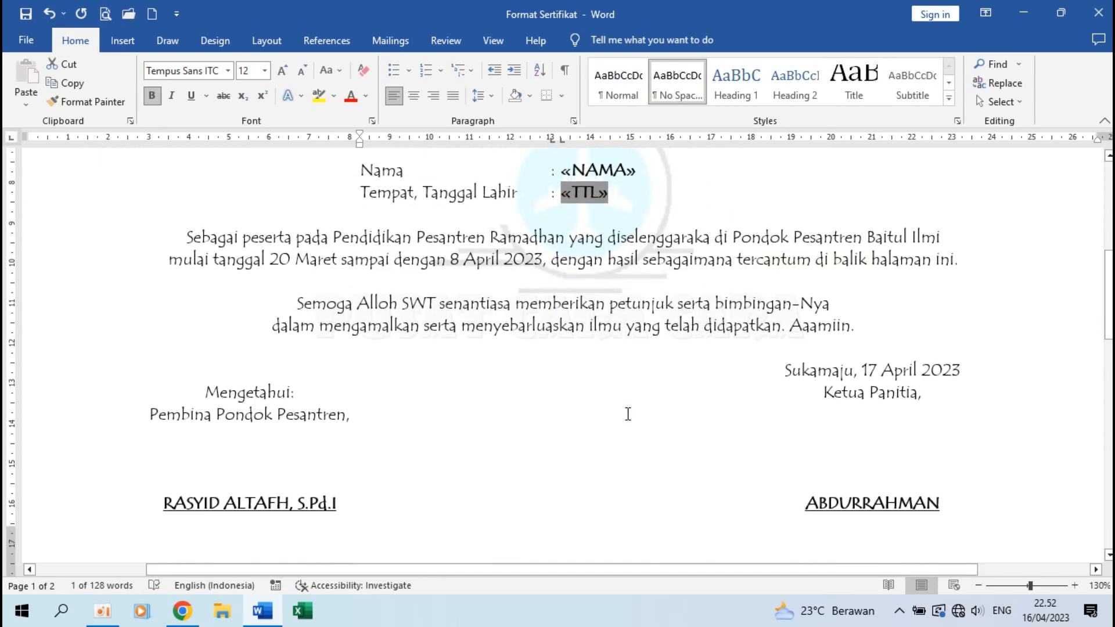
scroll(628, 414, "down", 3)
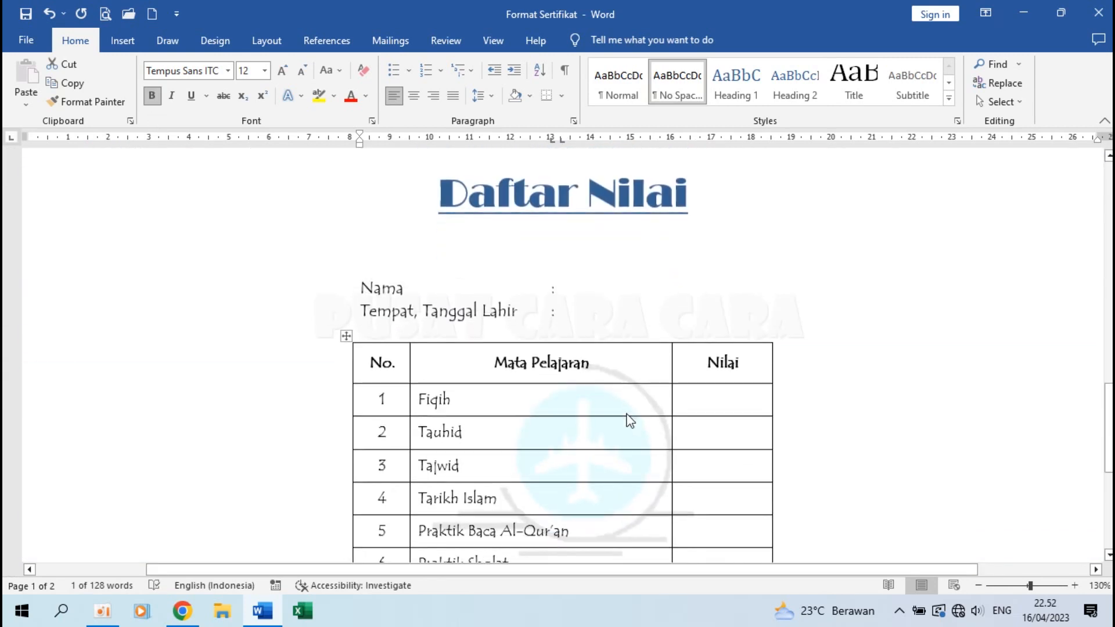
Insert the NAMA and TTL merge fields on the grade list page.
left_click(591, 288)
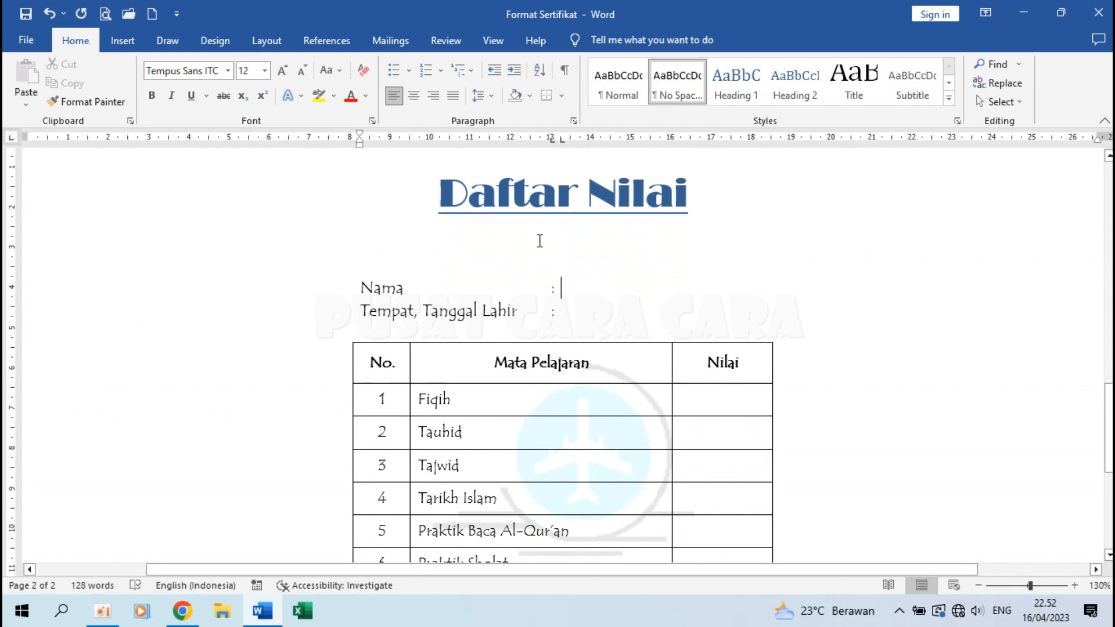
left_click(398, 42)
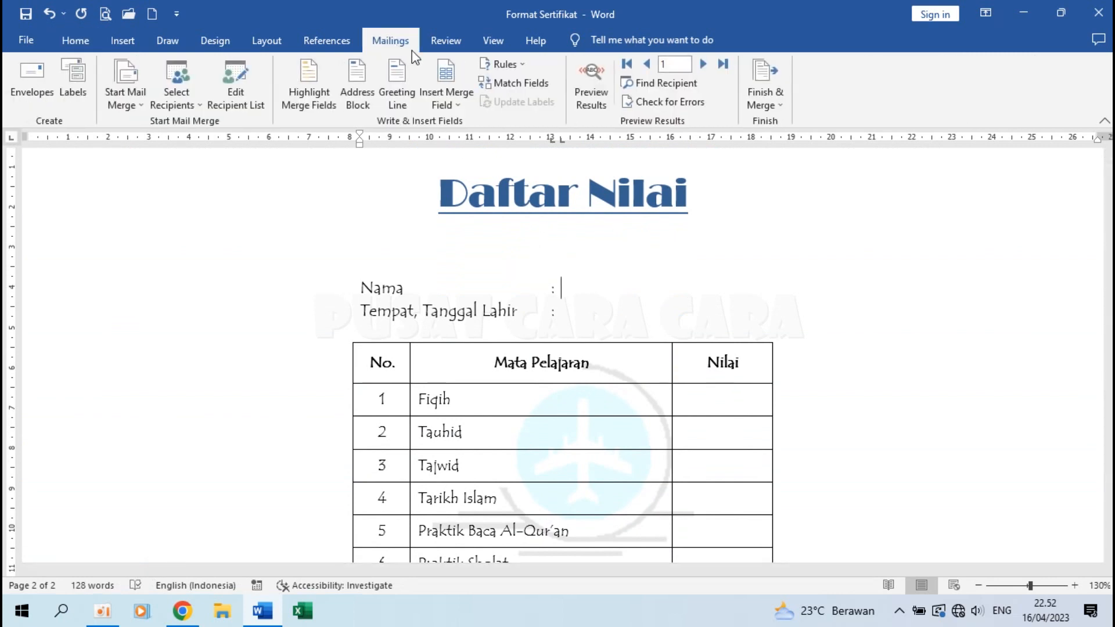
left_click(453, 92)
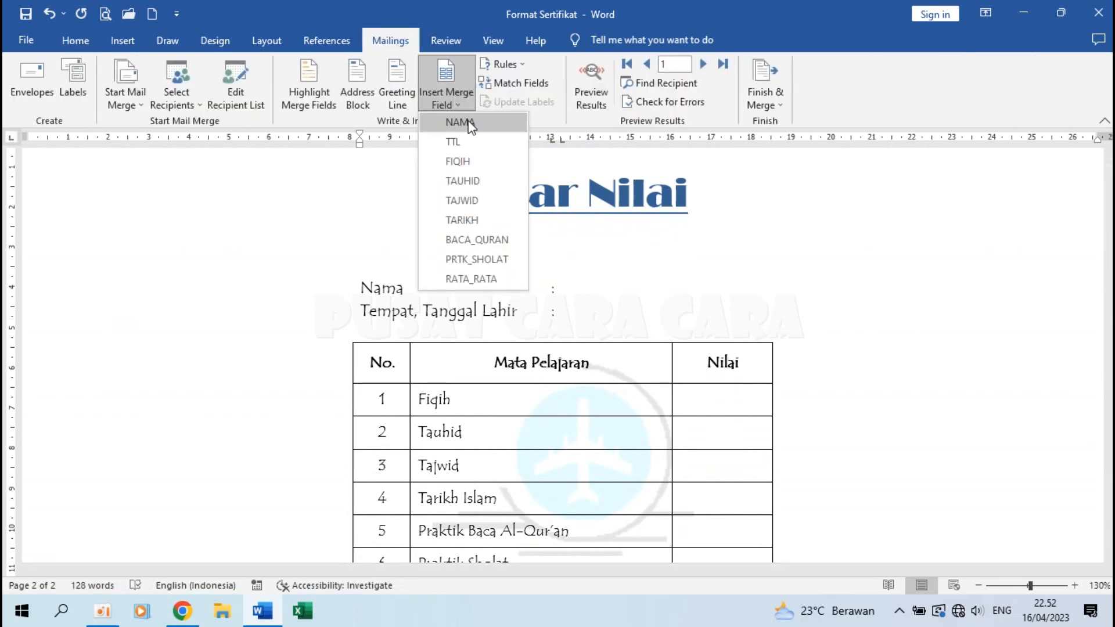
left_click(460, 122)
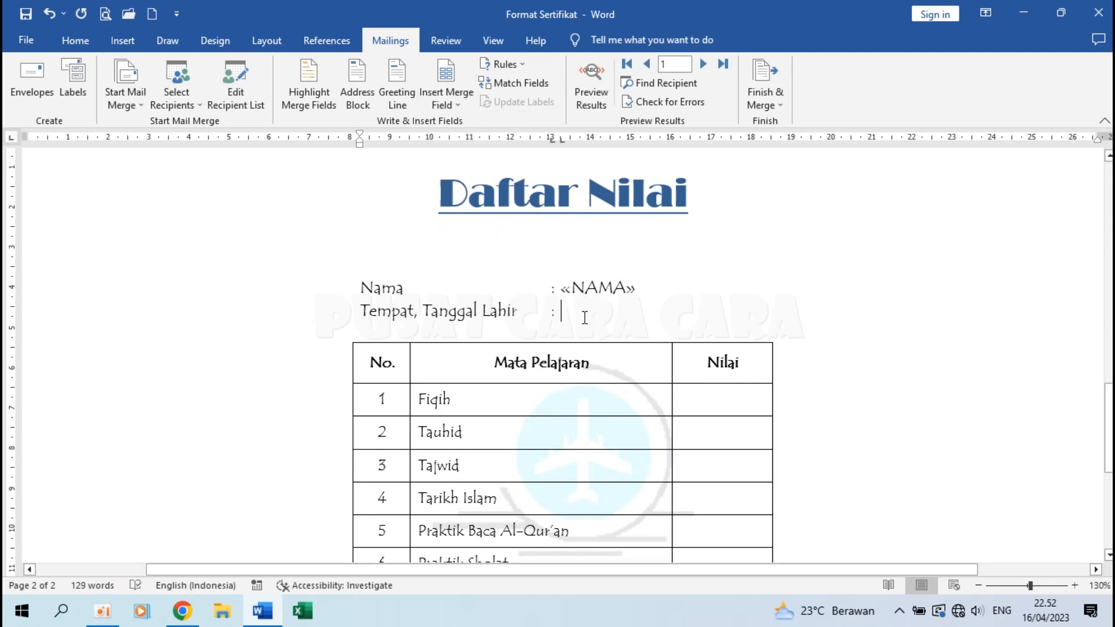
left_click(447, 106)
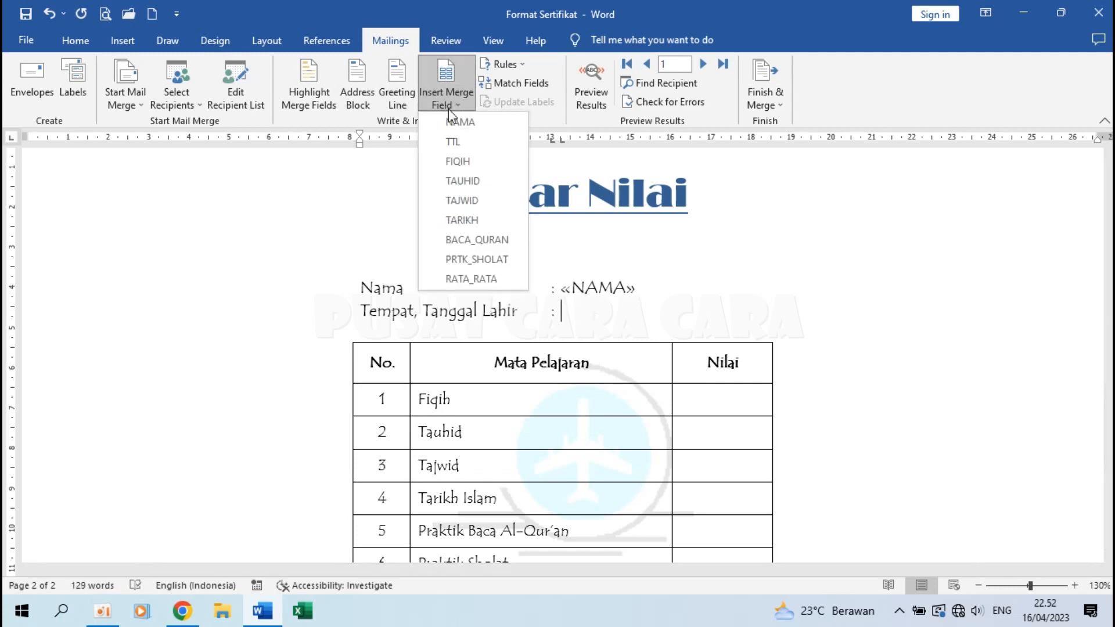
left_click(466, 142)
Bold the «NAMA» and «TTL» fields on the grade list page.
left_click_drag(560, 288, 640, 290)
left_click(75, 40)
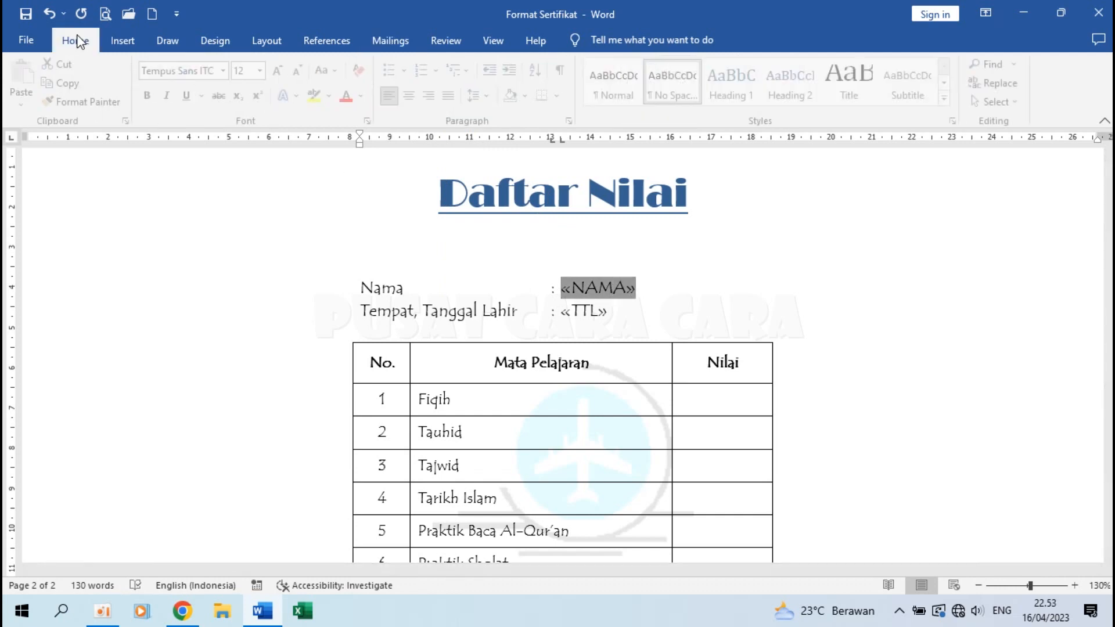
left_click(152, 96)
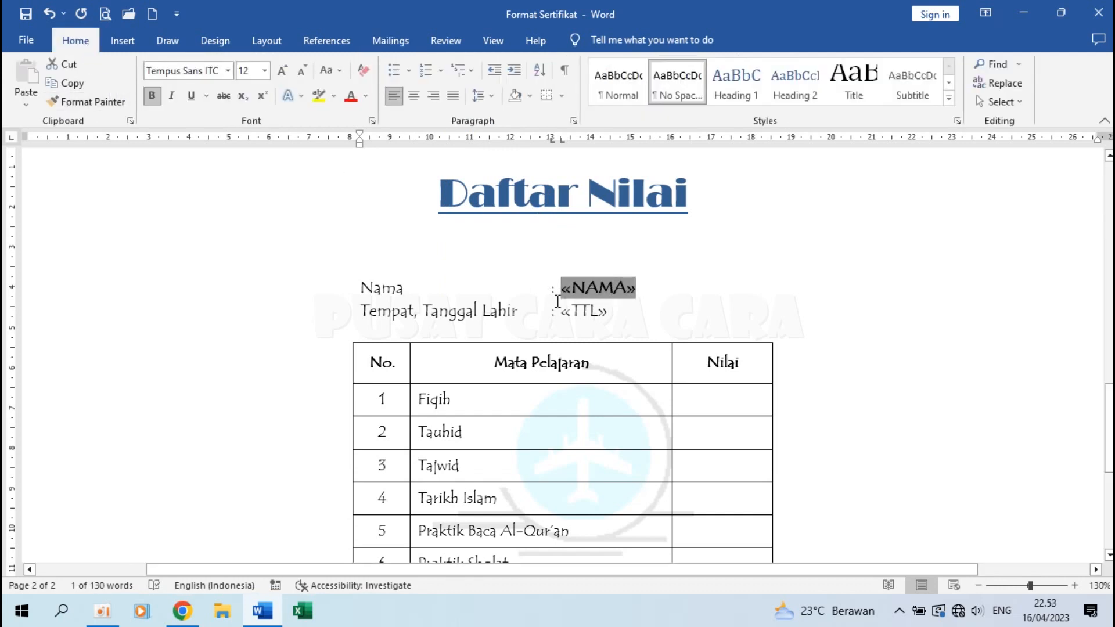
left_click_drag(563, 316, 609, 314)
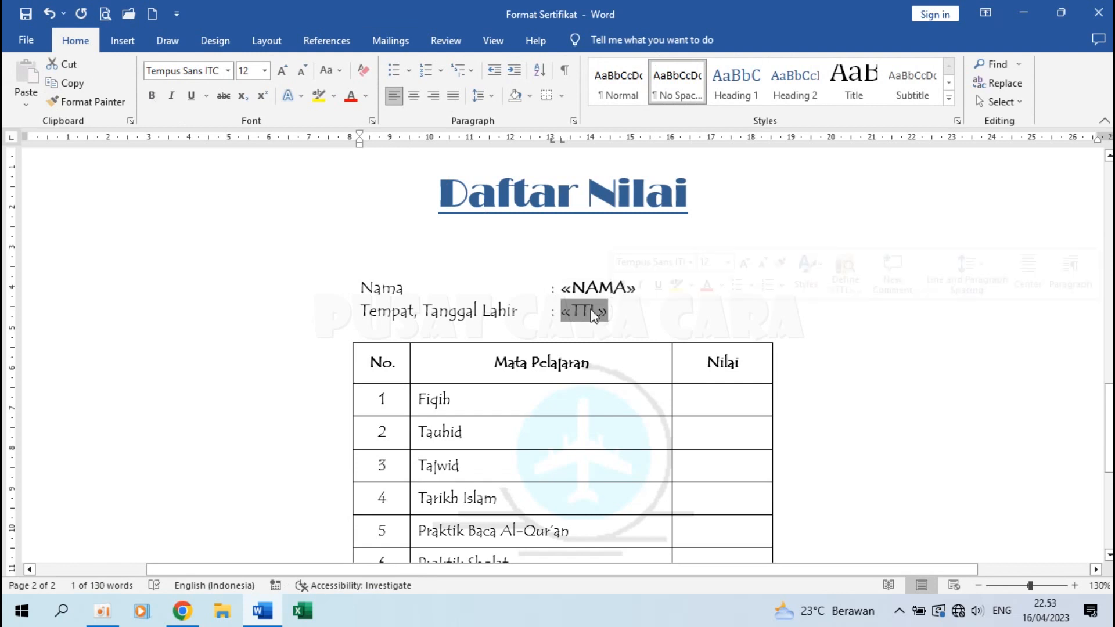
left_click(151, 100)
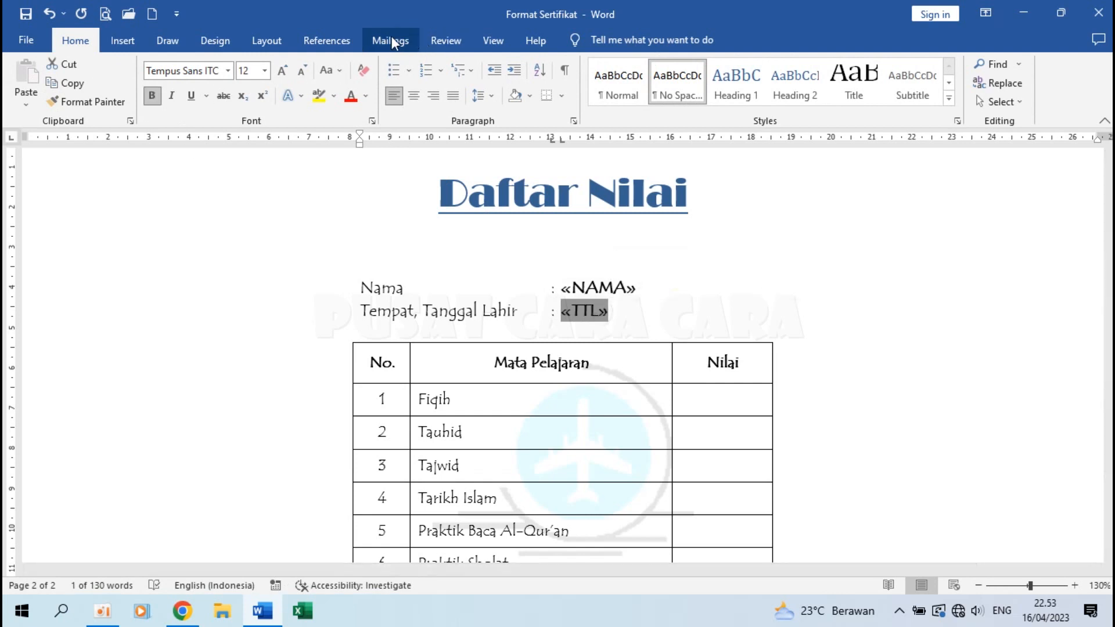
left_click(390, 40)
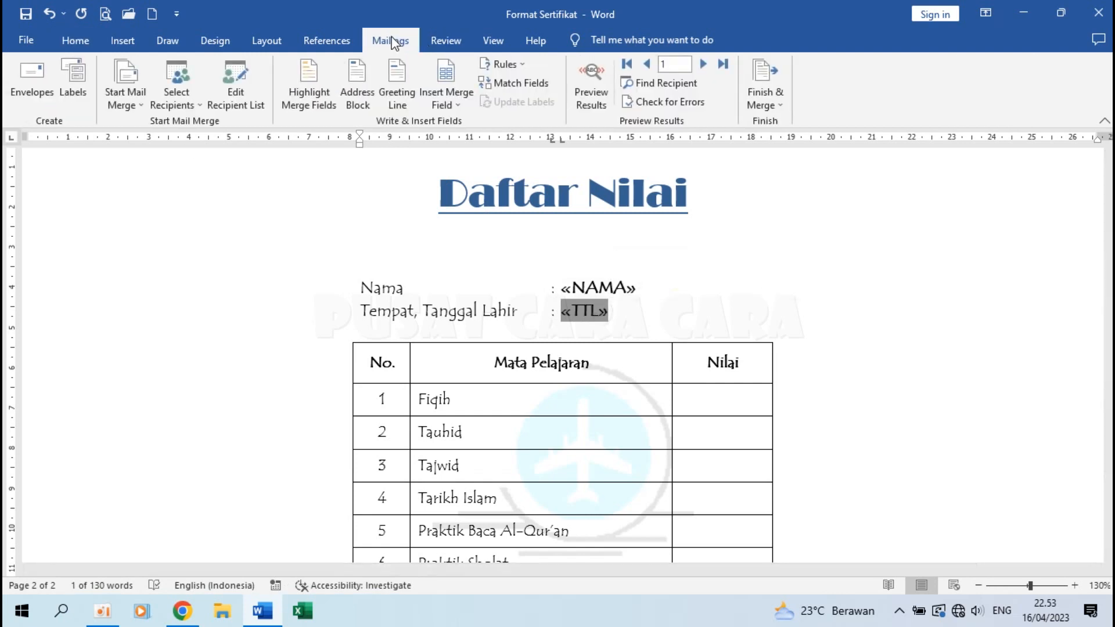
left_click(731, 399)
scroll(731, 398, "down", 3)
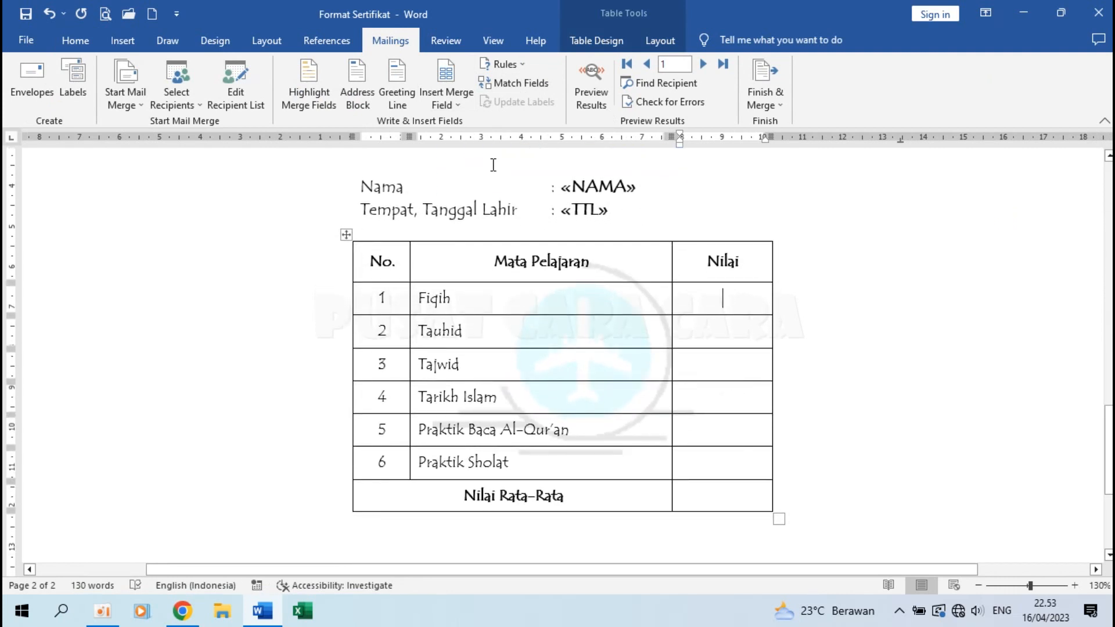
Insert the FIQIH, TAUHID, TAJWID and TARIKH fields into the first four Nilai cells.
left_click(442, 104)
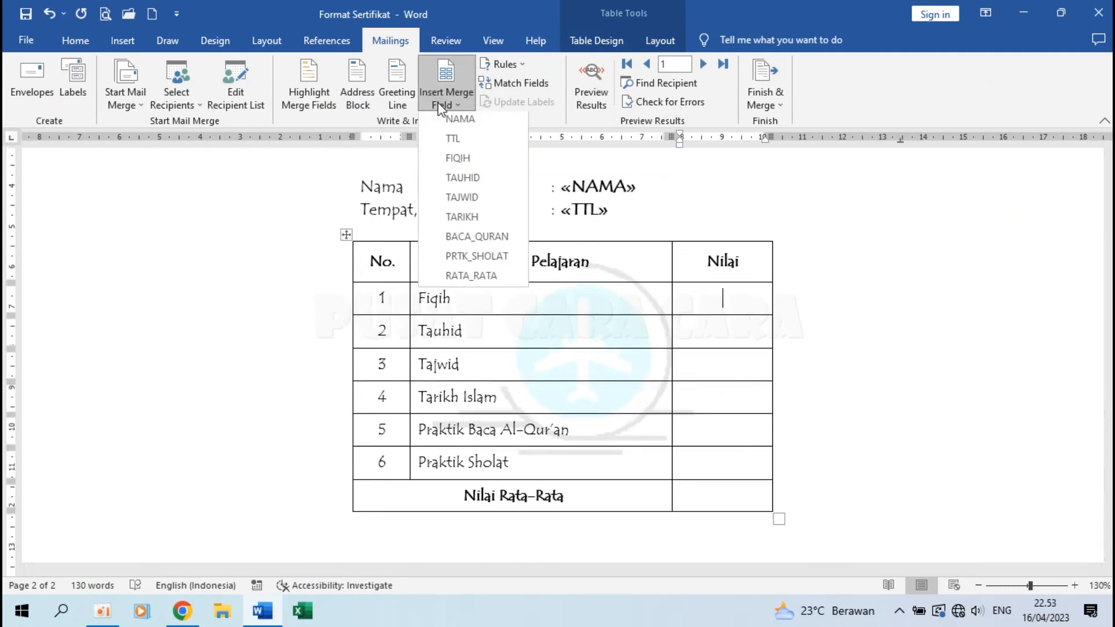
left_click(467, 158)
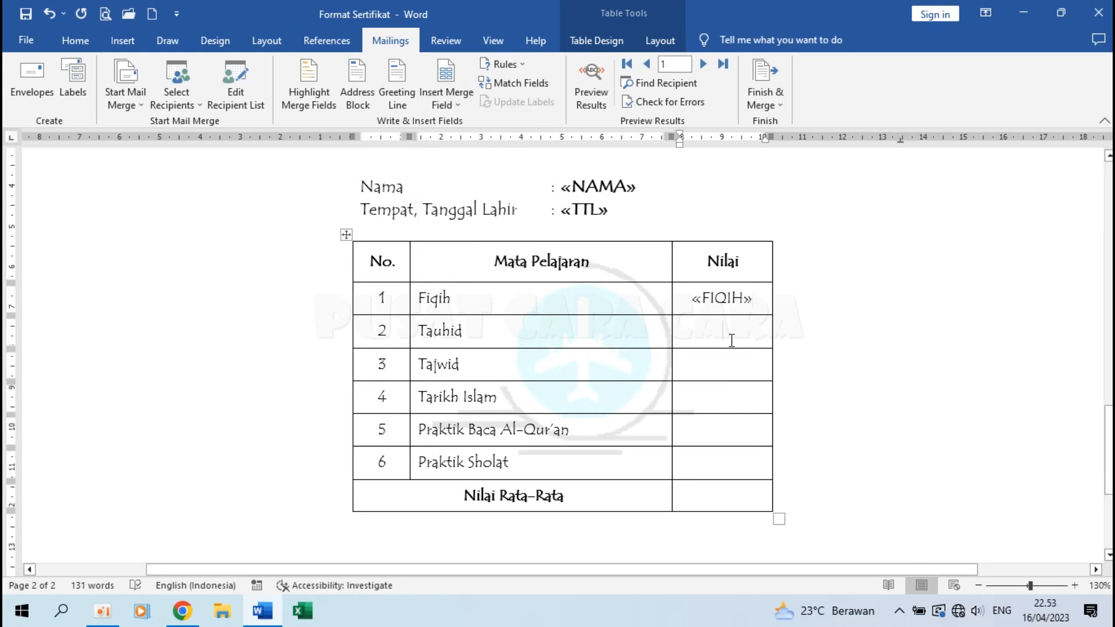
left_click(454, 97)
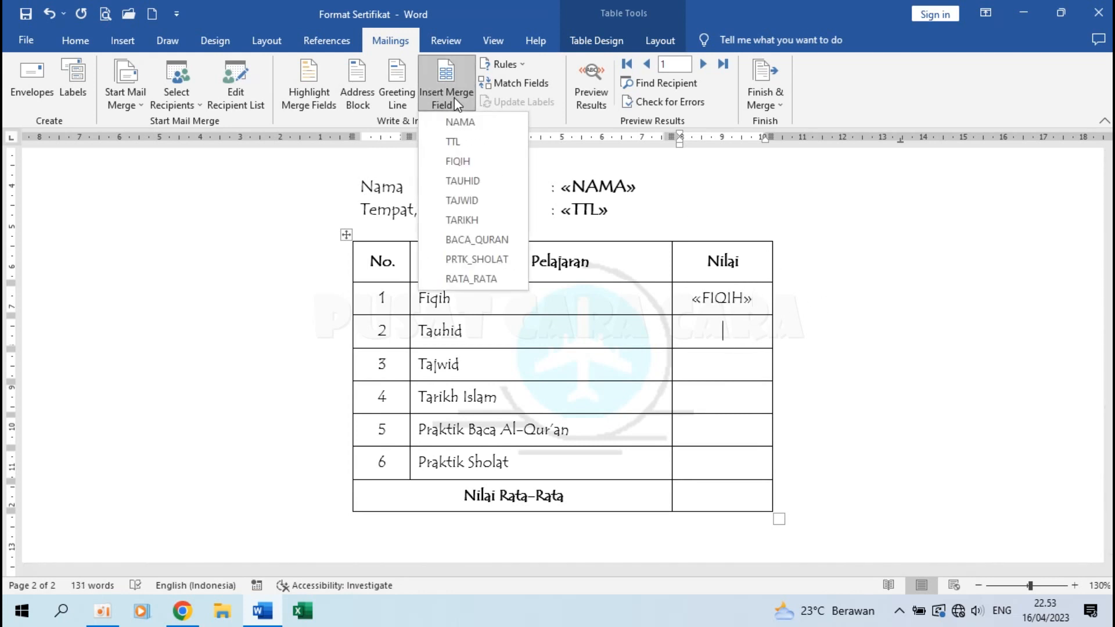
left_click(472, 180)
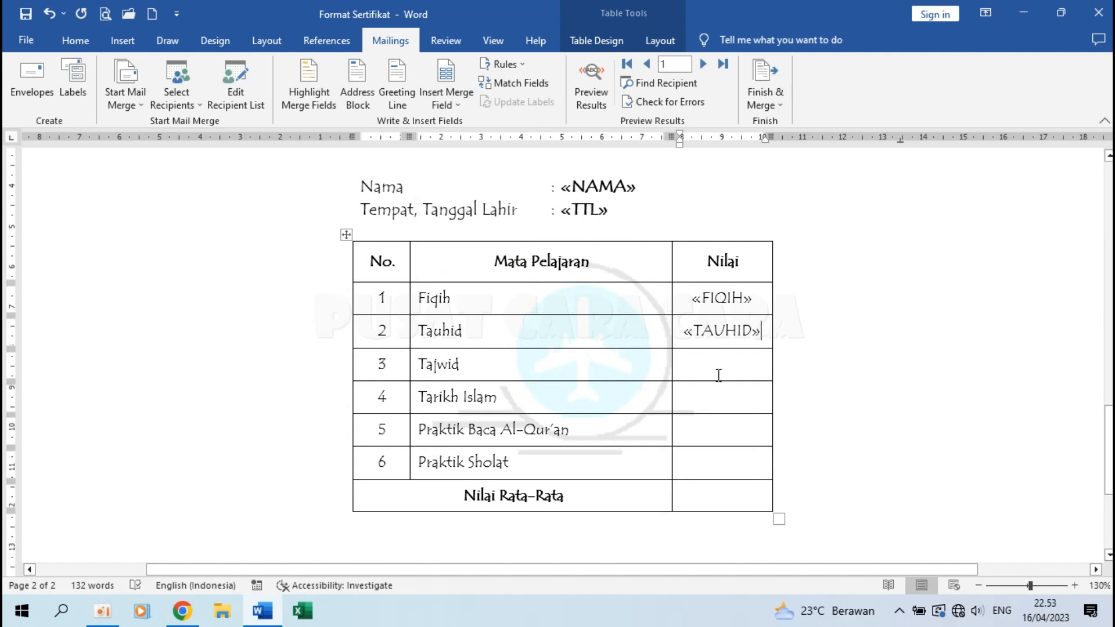
left_click(462, 102)
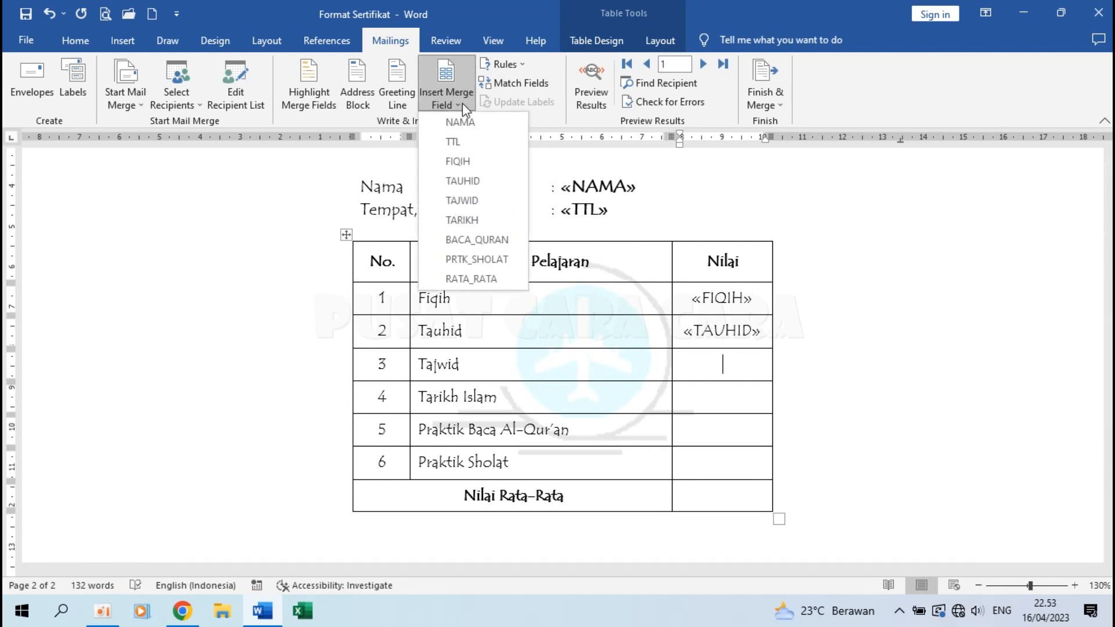
left_click(474, 214)
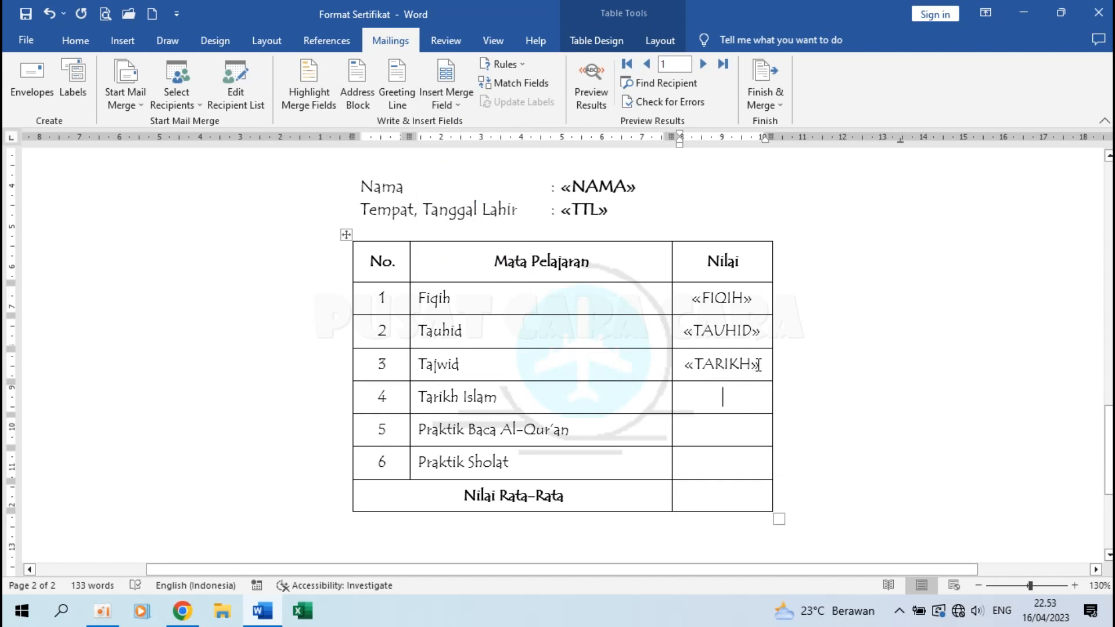
key("BackSpace")
key("BackSpace")
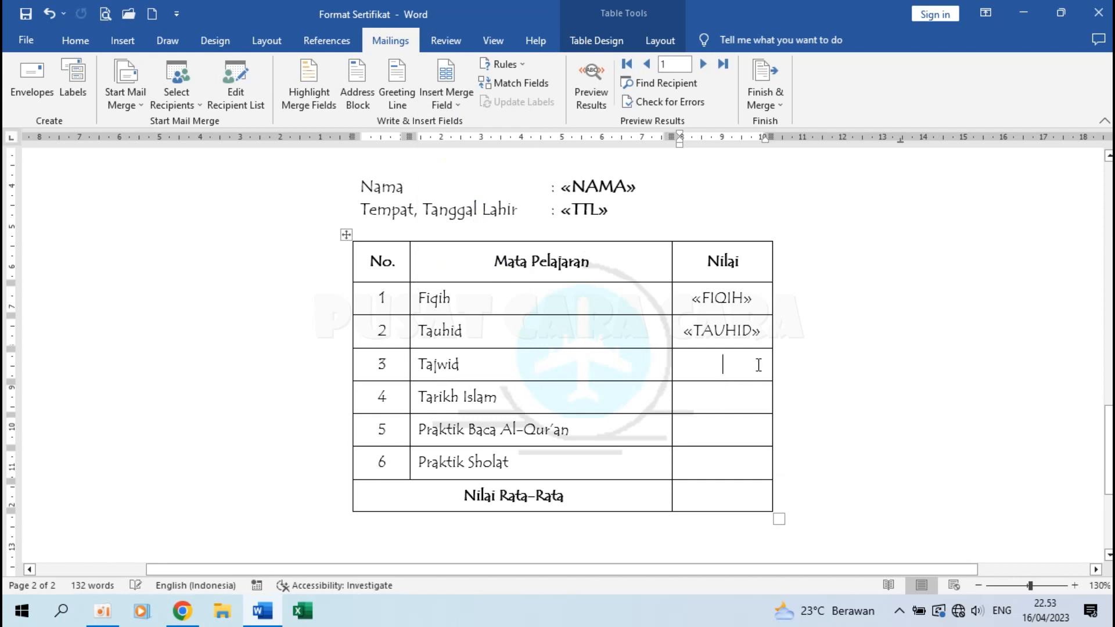
left_click(451, 103)
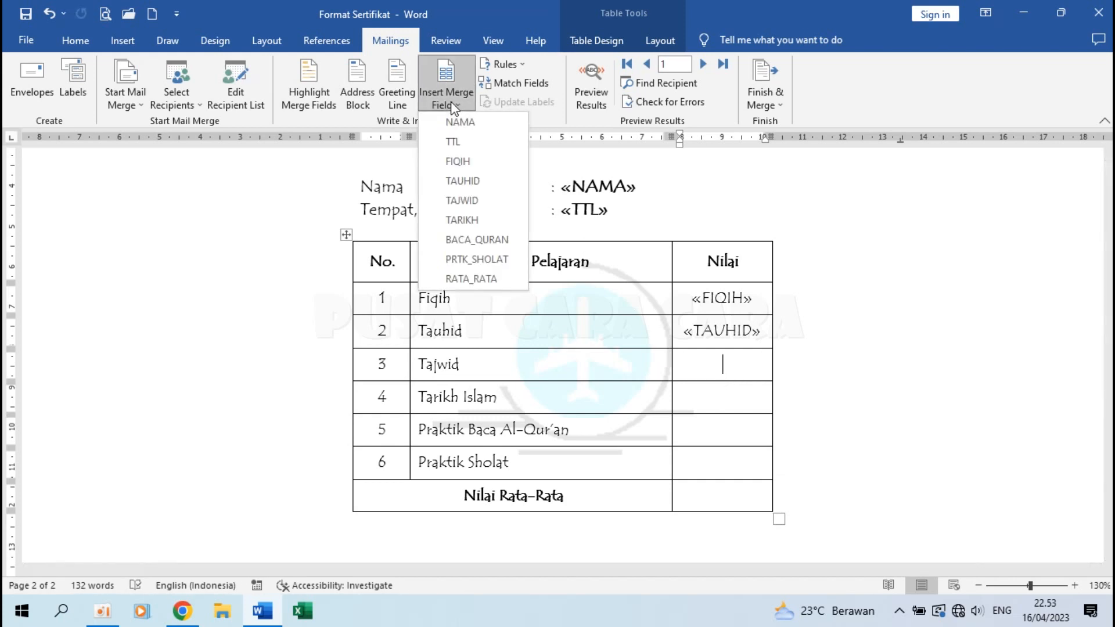
left_click(483, 199)
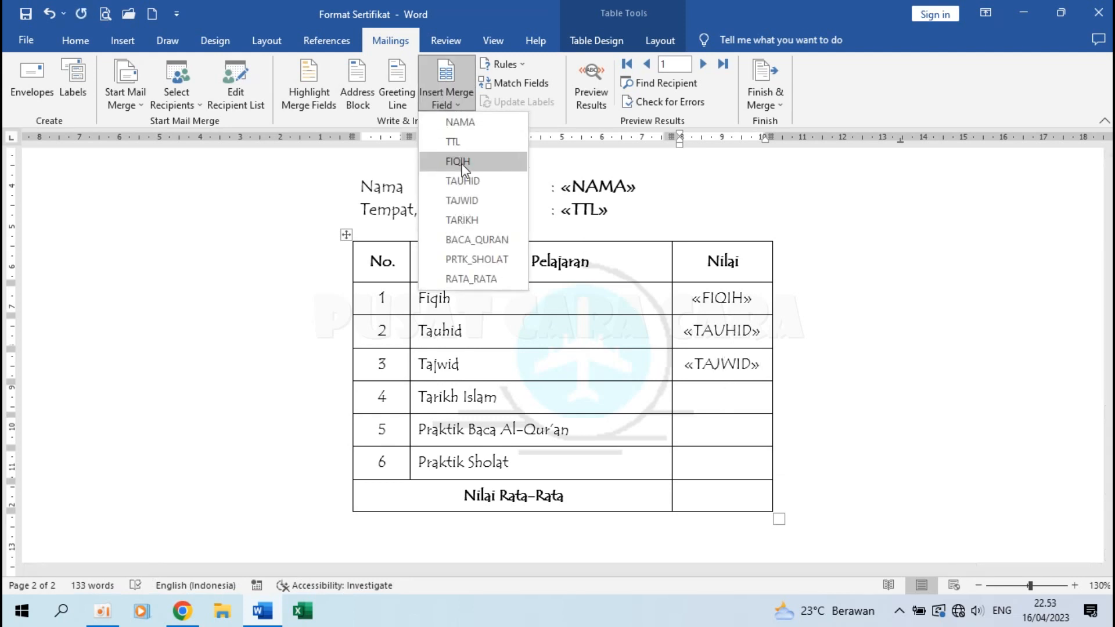
left_click(490, 219)
Insert BACA_QURAN, PRTK_SHOLAT and RATA_RATA into the remaining Nilai cells and preview results.
left_click(726, 432)
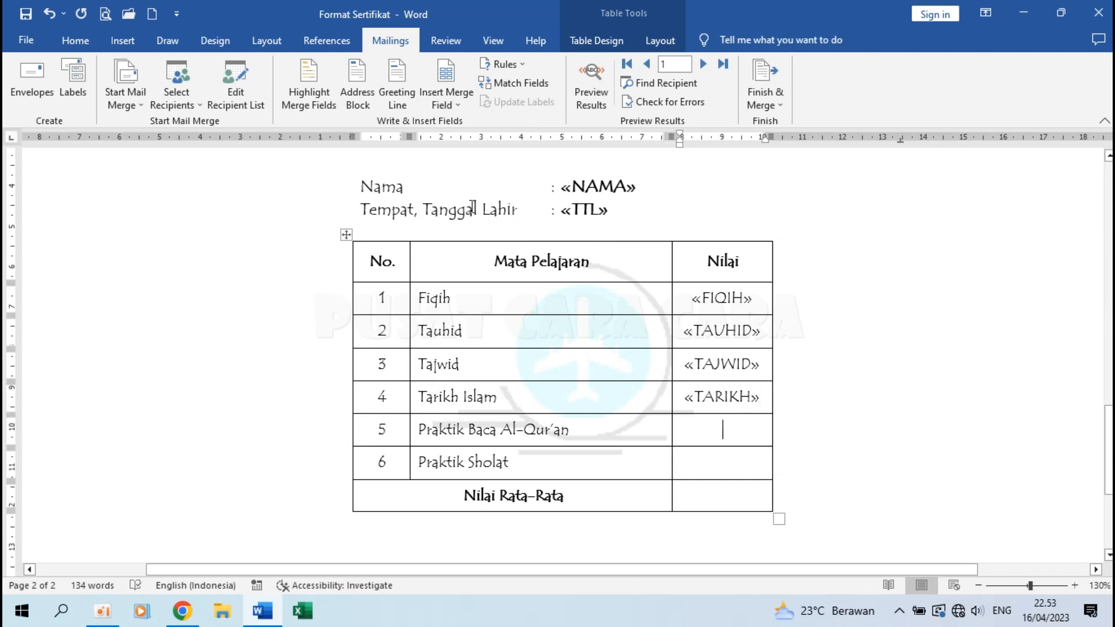
left_click(445, 99)
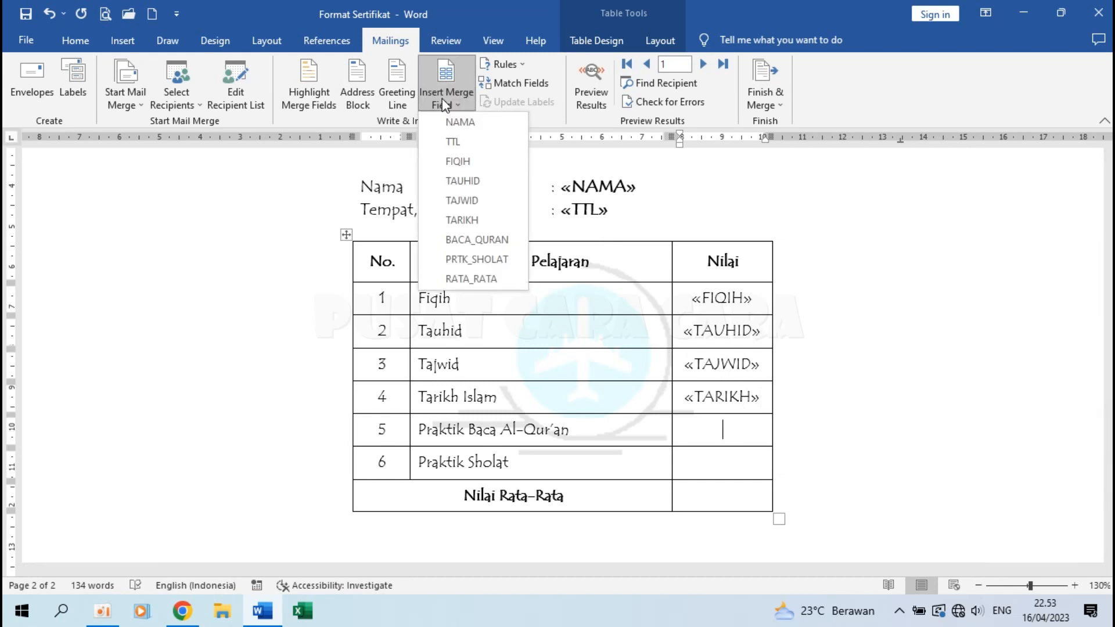
left_click(482, 239)
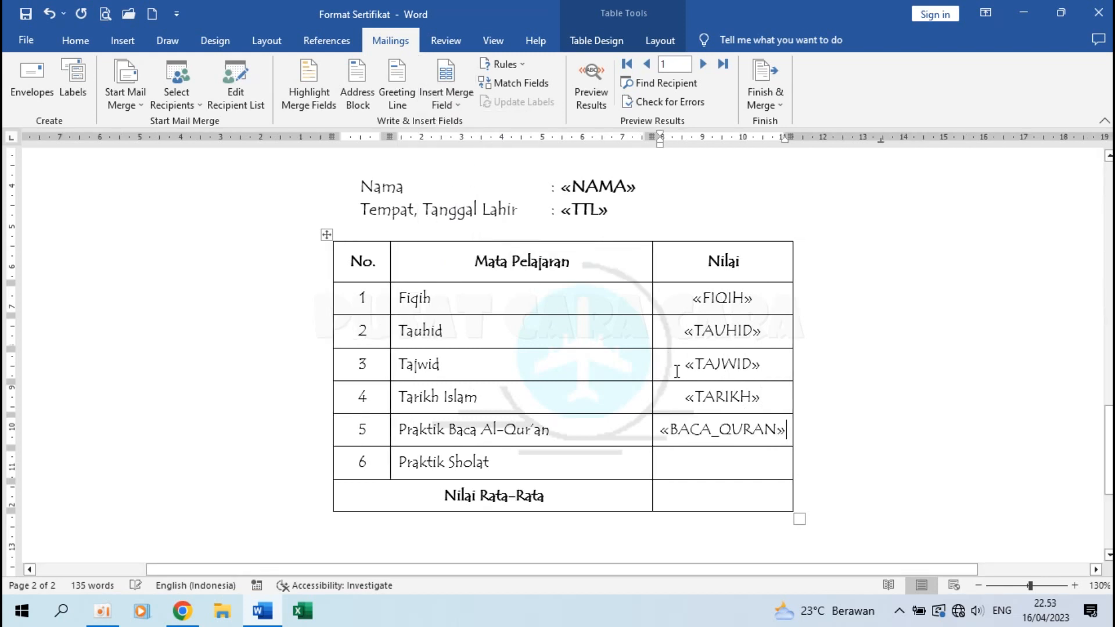
left_click(446, 96)
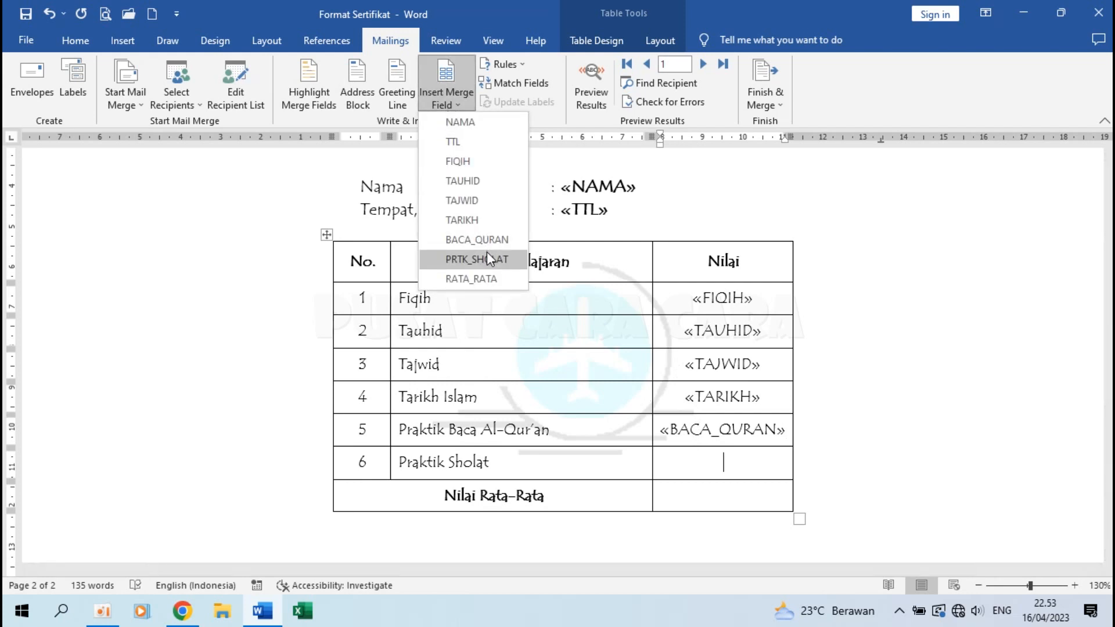
left_click(487, 259)
left_click(702, 491)
left_click(454, 102)
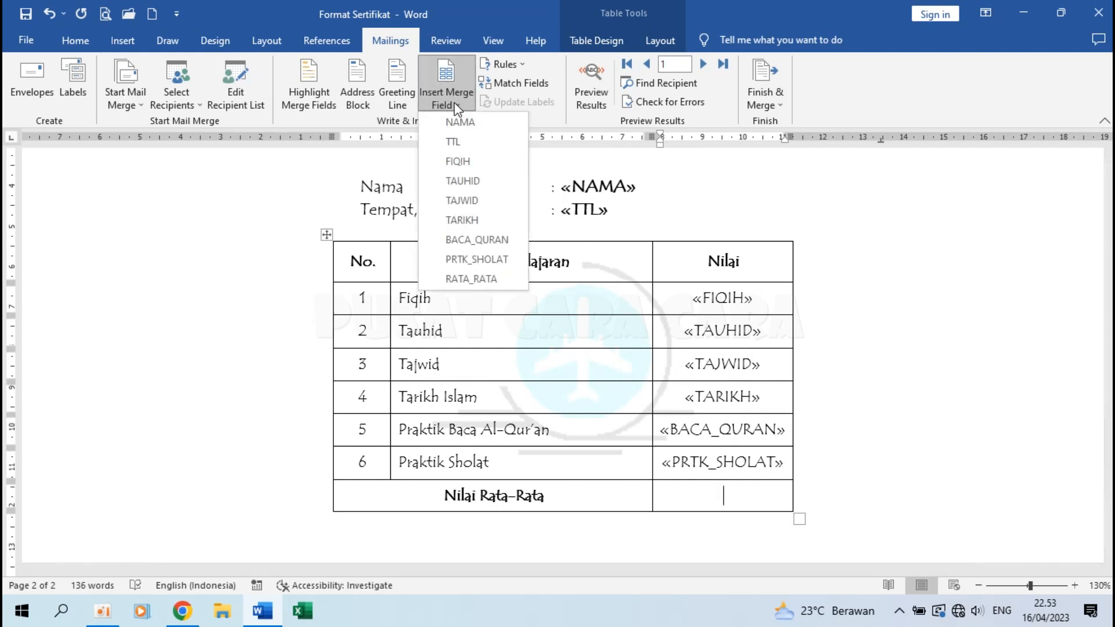
left_click(486, 279)
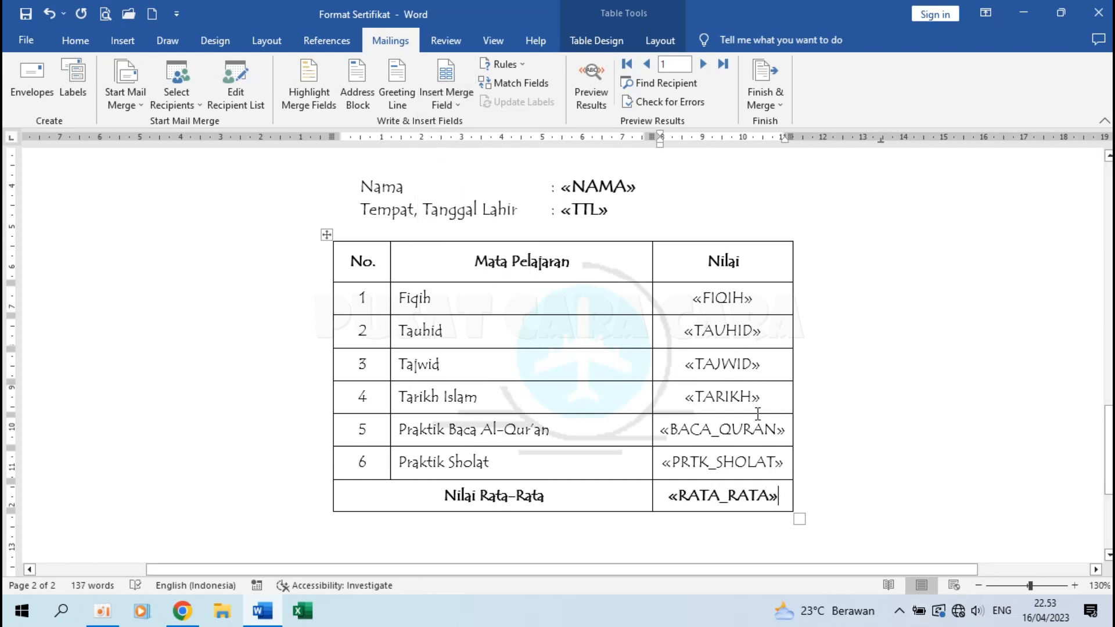
left_click(591, 99)
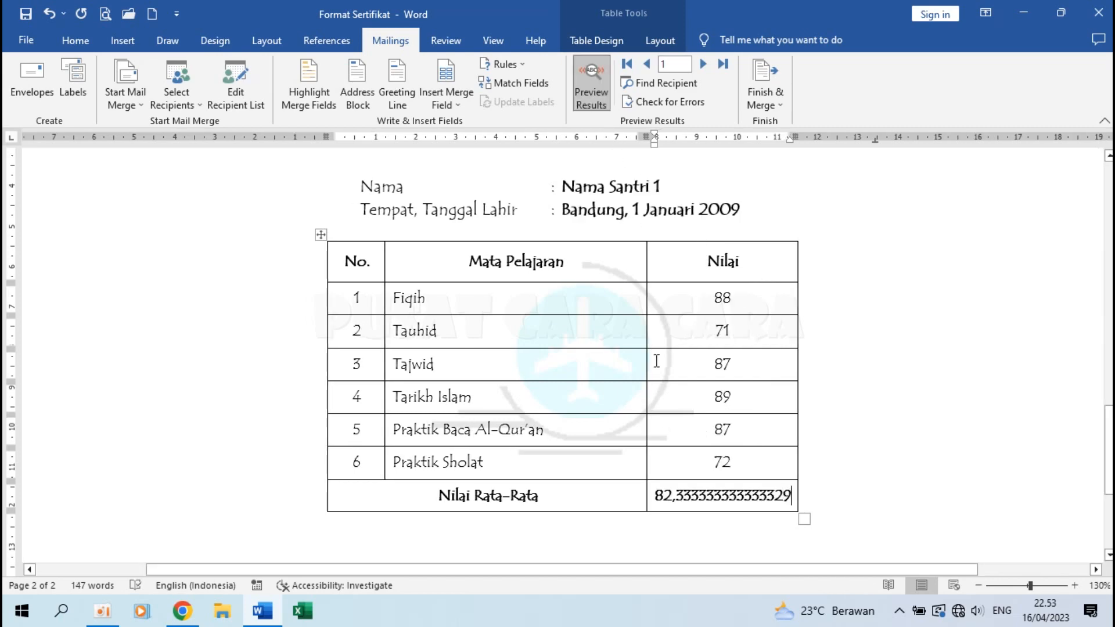
Step through the next three student records, then return to the first student's preview.
scroll(656, 360, "up", 15)
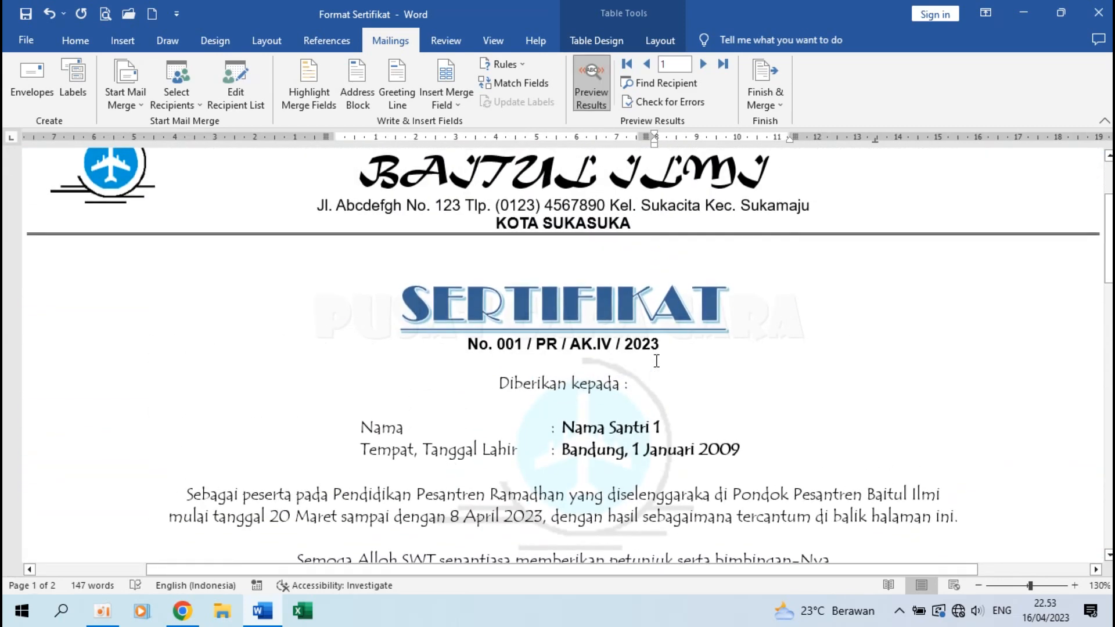
scroll(603, 428, "down", 3)
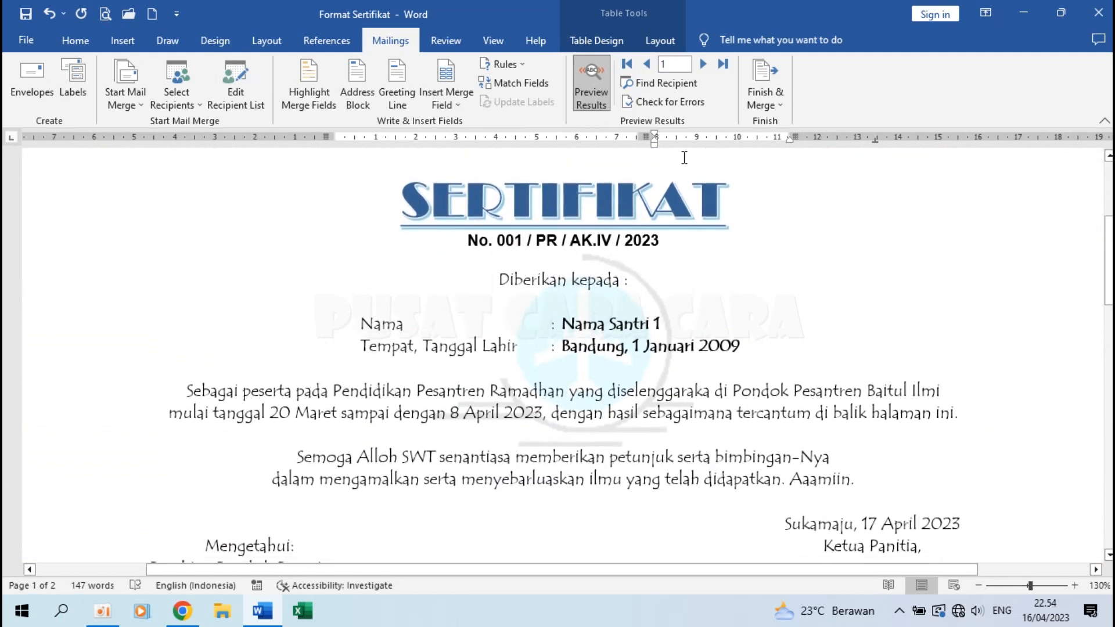
left_click(702, 64)
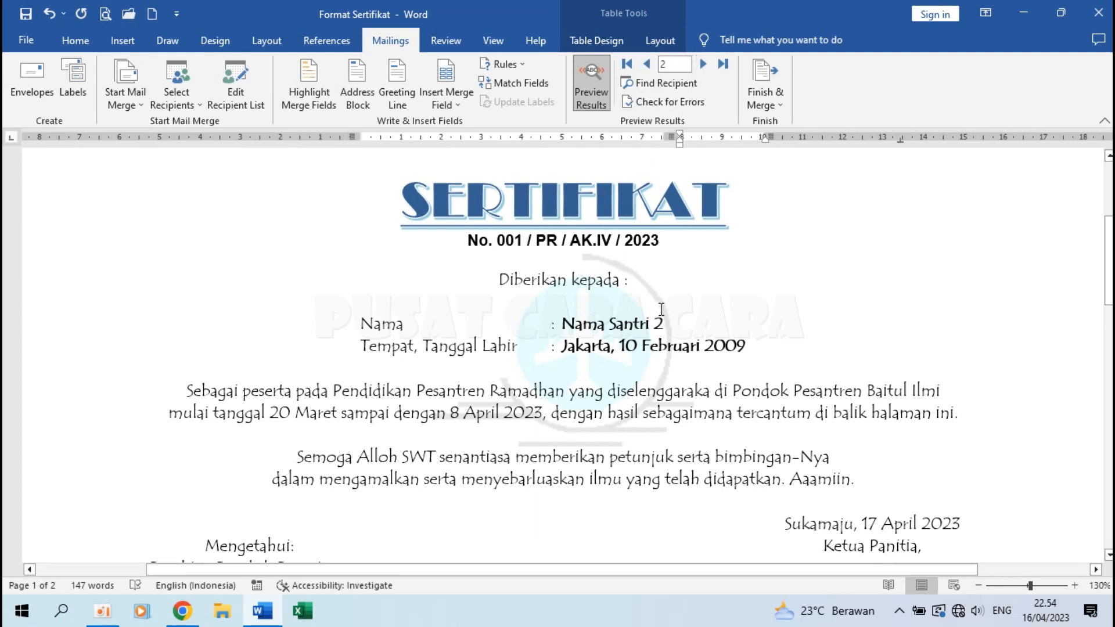
left_click(702, 65)
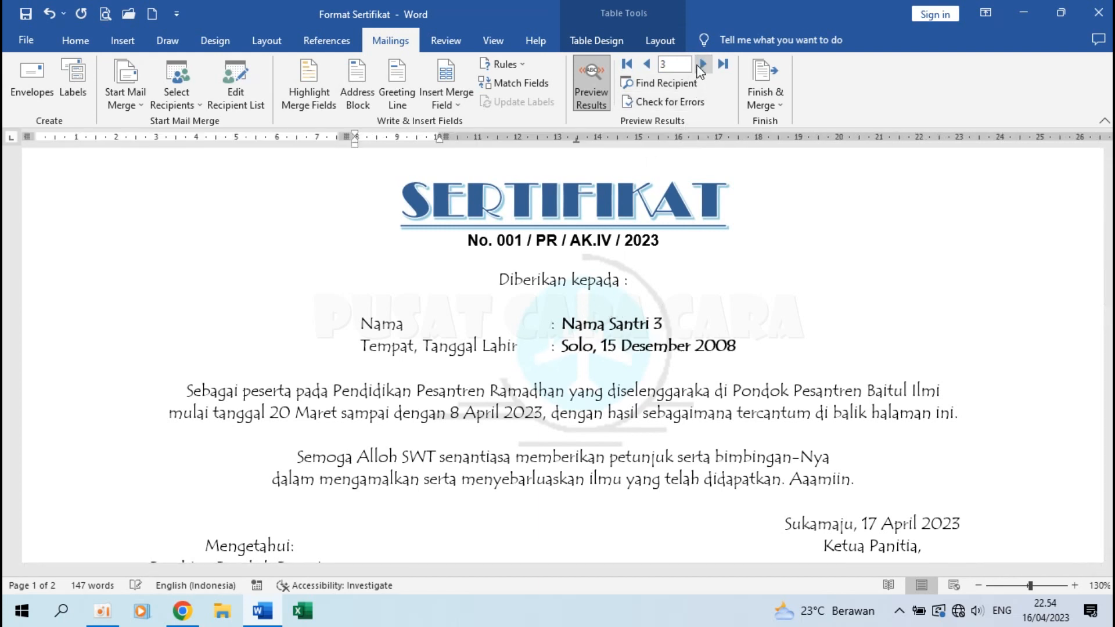
left_click(701, 66)
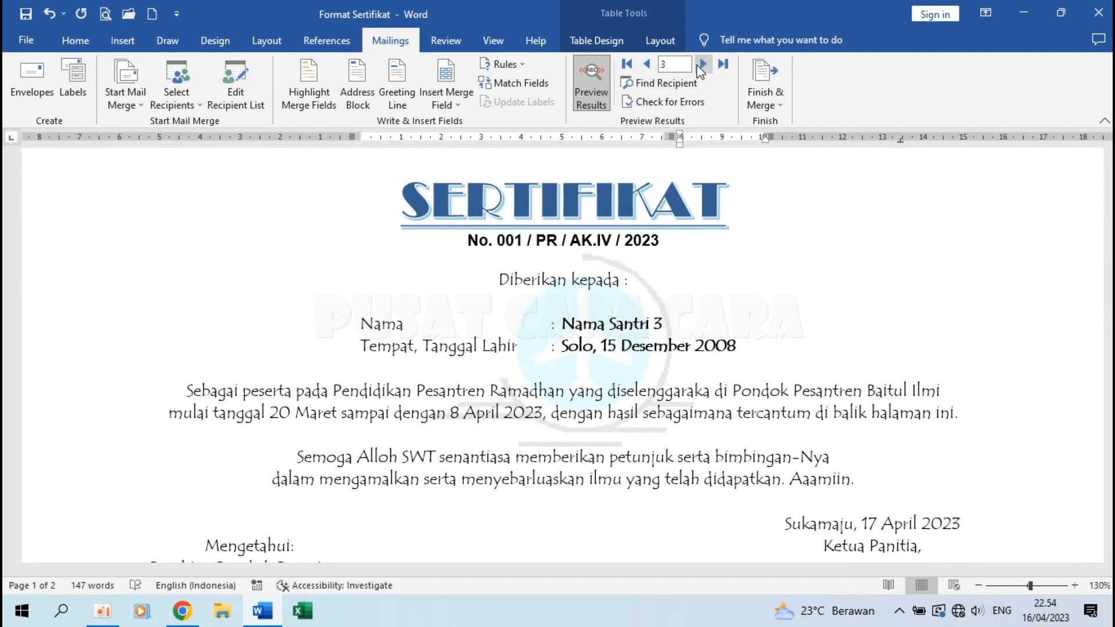
left_click(627, 64)
scroll(691, 321, "down", 10)
scroll(690, 322, "down", 10)
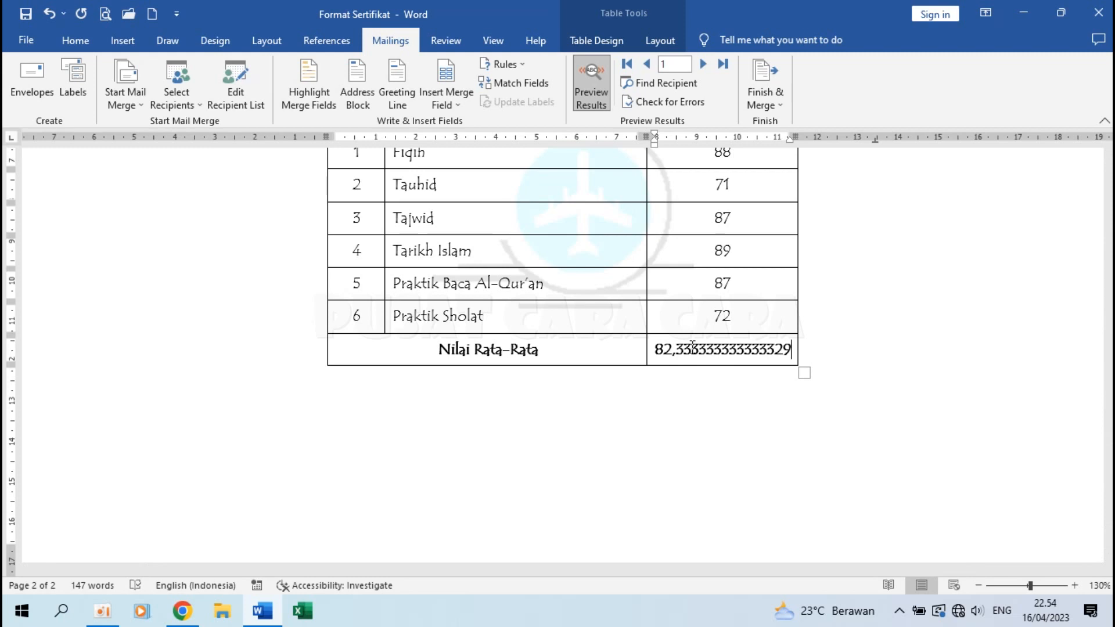
Turn off the preview and open the «RATA_RATA» field's code in Edit Field.
left_click(593, 82)
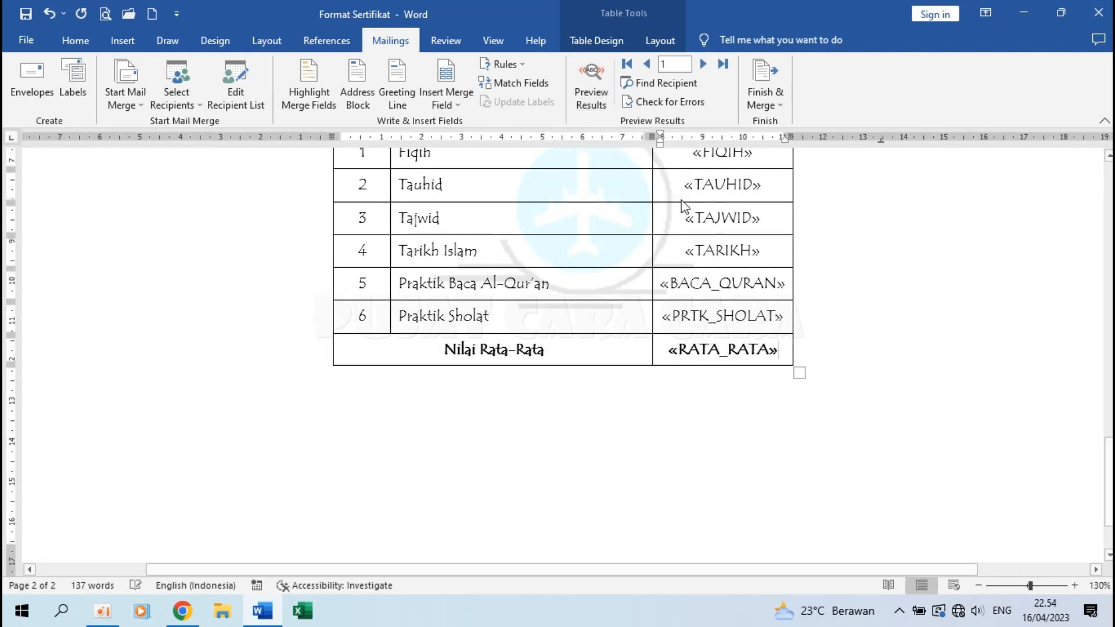
left_click(721, 349)
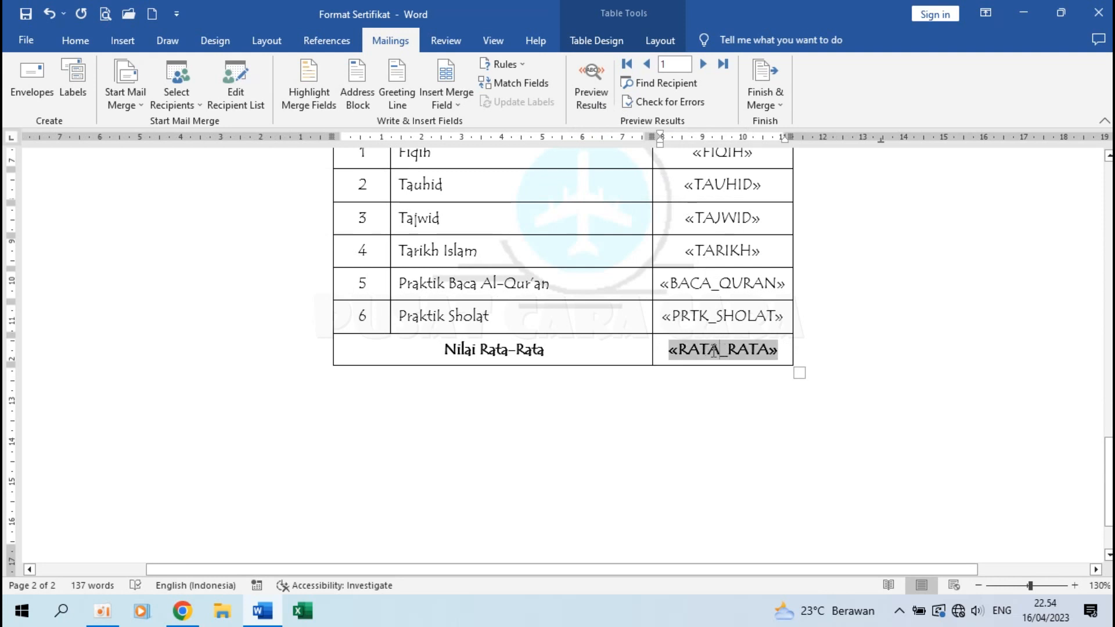
right_click(714, 351)
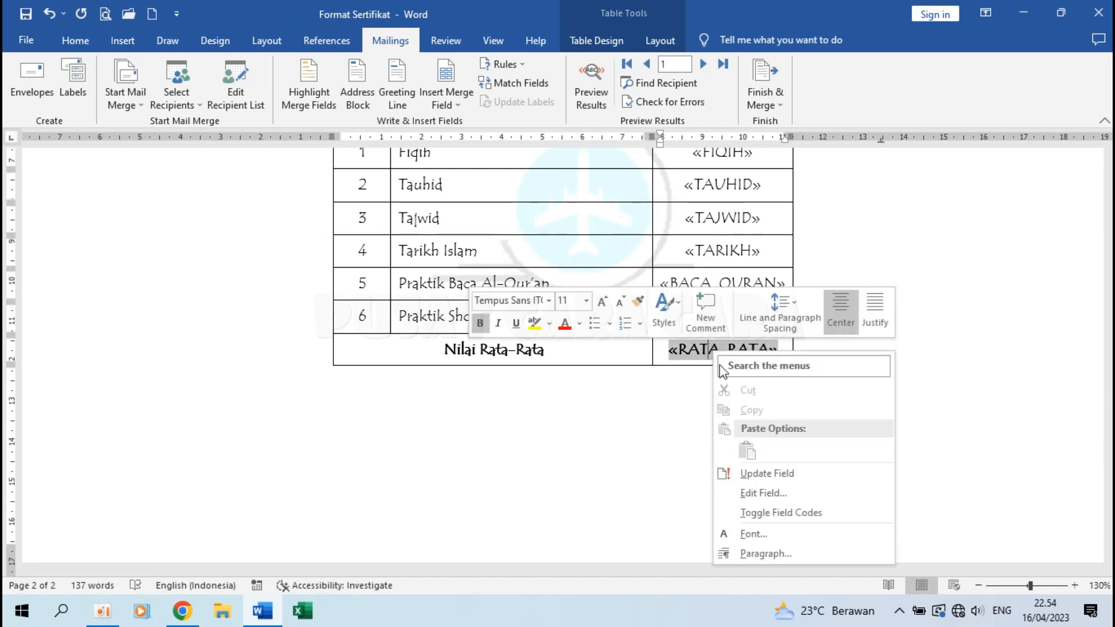
left_click(760, 493)
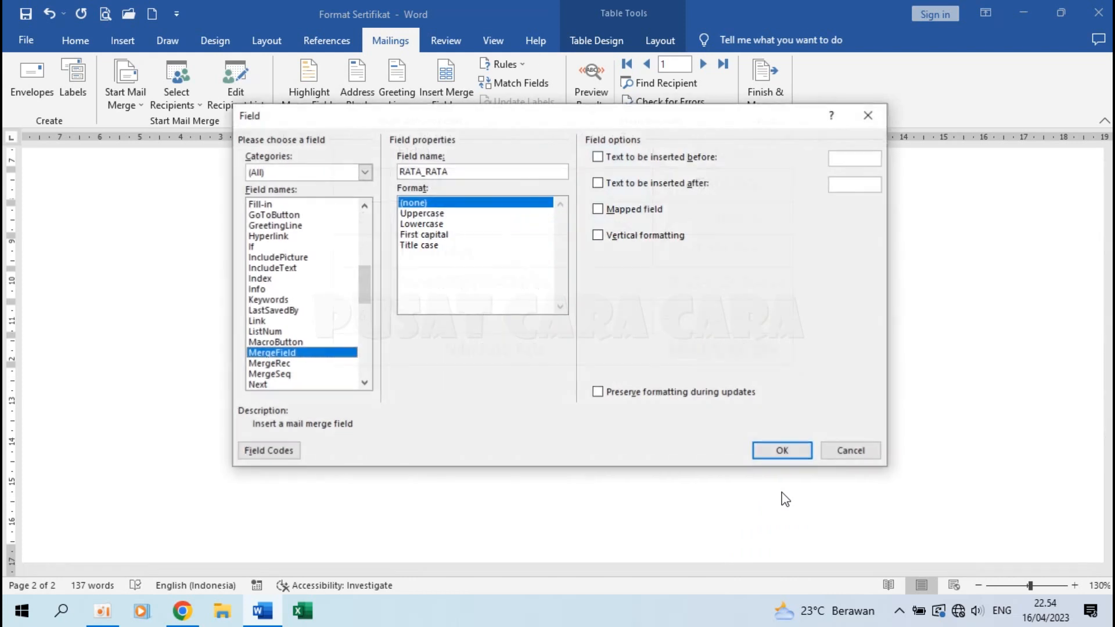
left_click(269, 451)
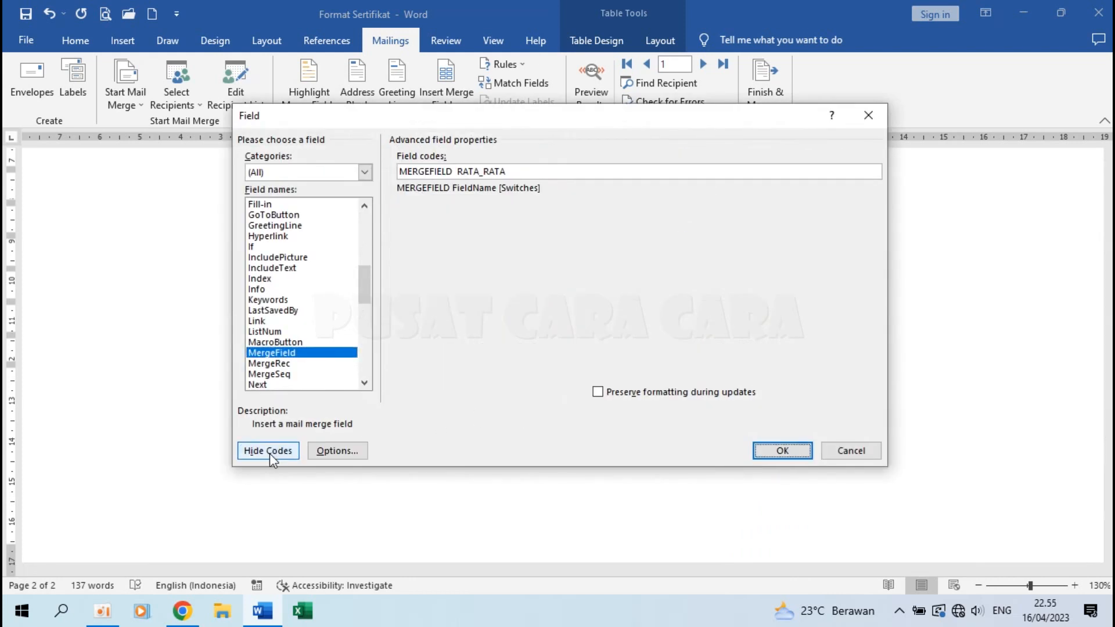
Append the \# "0,00" number-format switch to the field code and apply it.
left_click(550, 167)
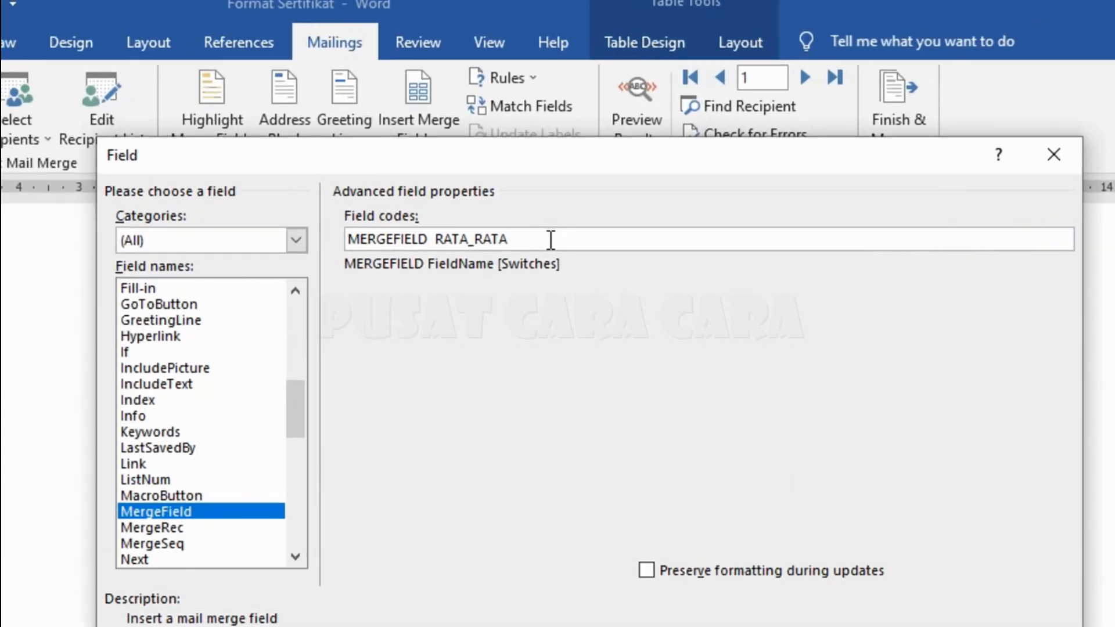
type("\\")
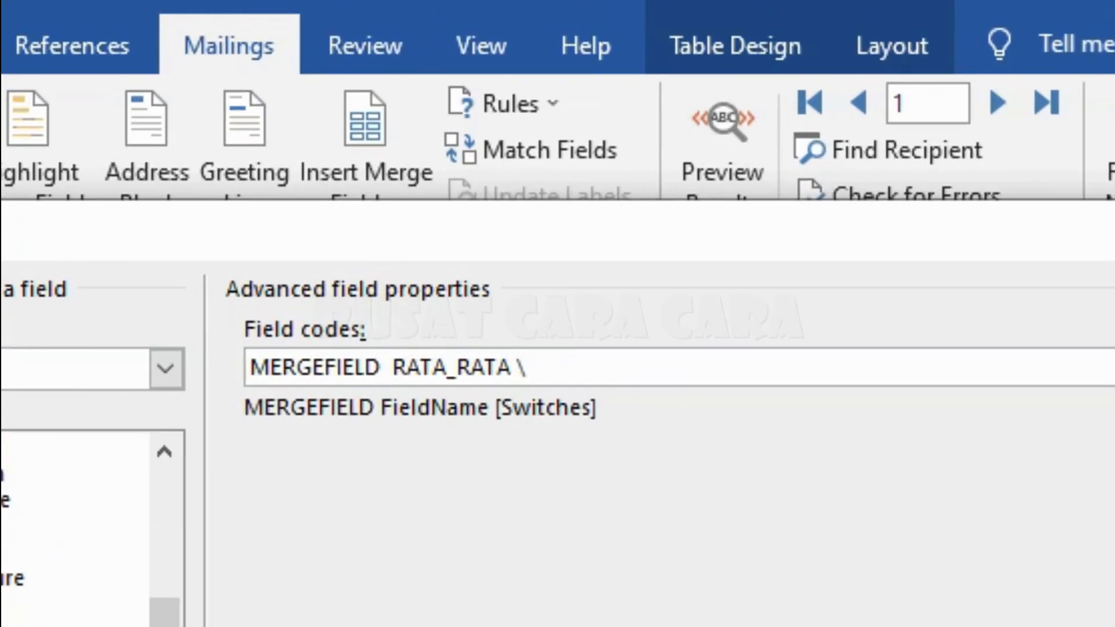
type("#\"0,0")
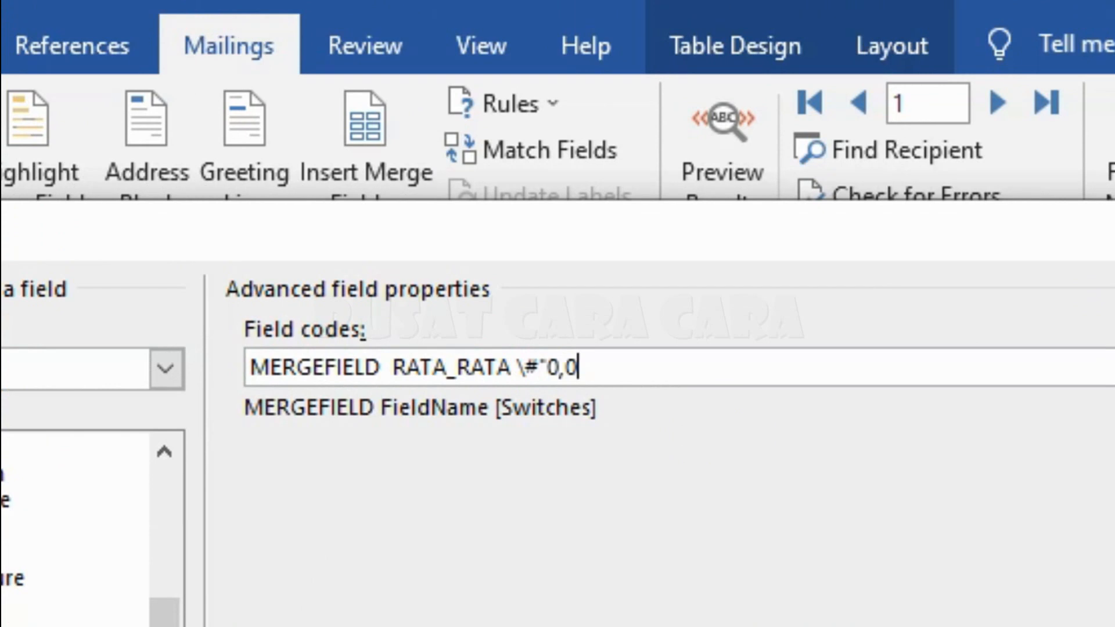
type("0\"")
left_click(548, 368)
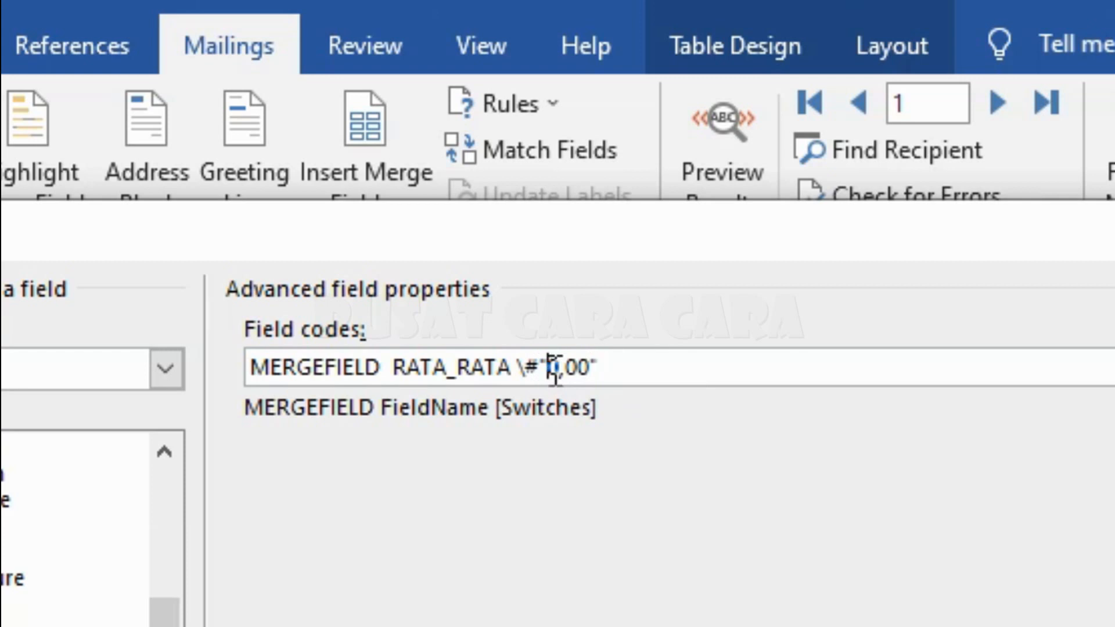
left_click(519, 366)
key("Right")
key("Right")
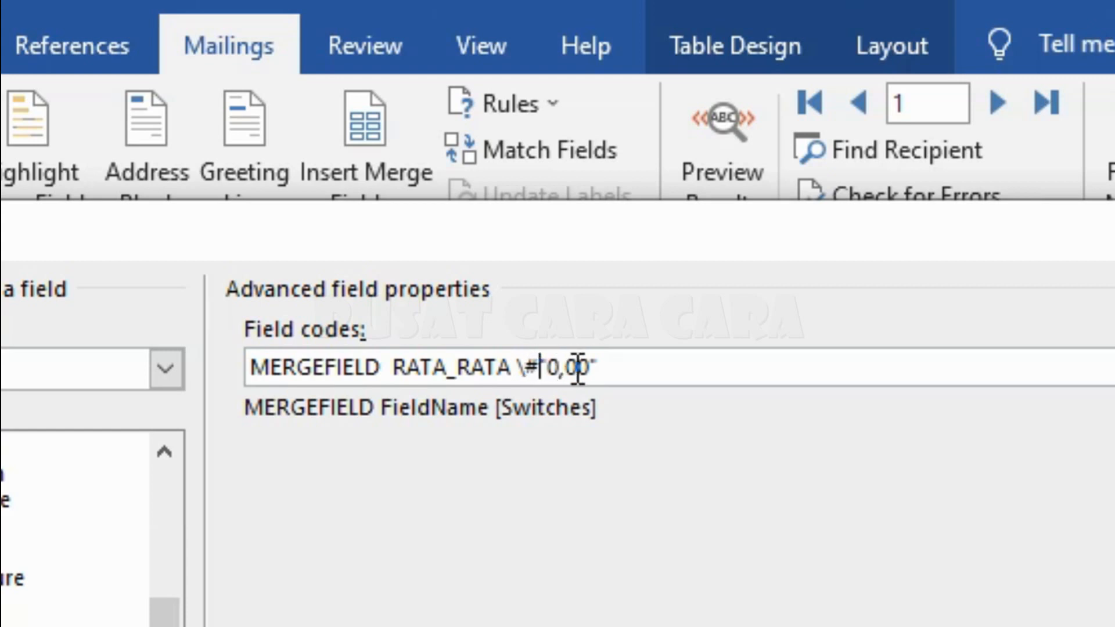
left_click(561, 365)
left_click_drag(566, 365, 590, 369)
left_click(589, 367)
key("BackSpace")
type("0")
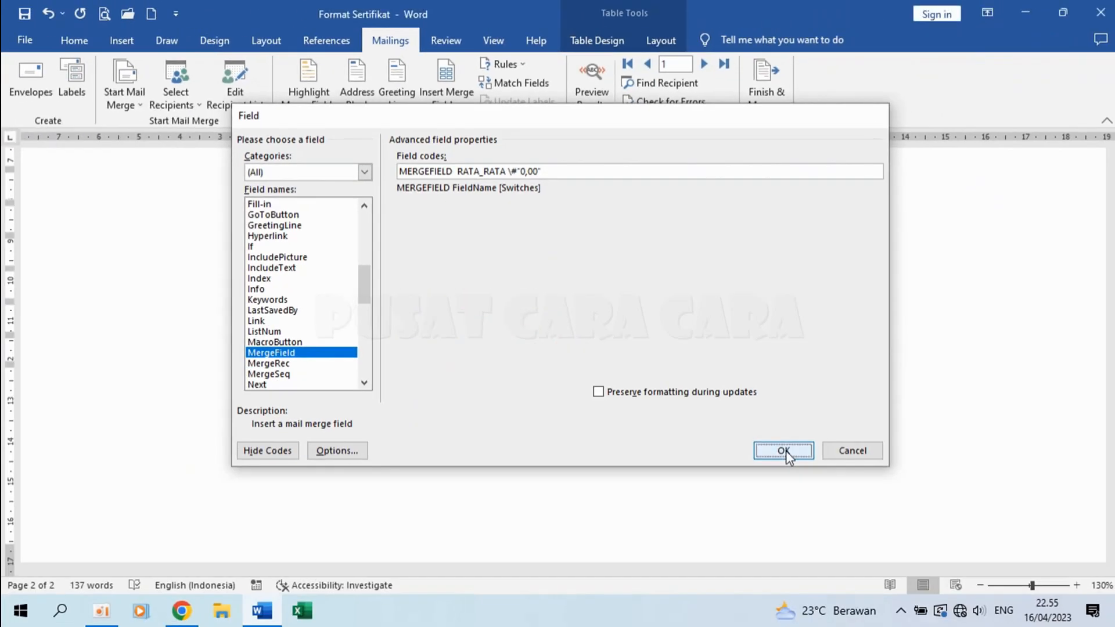
left_click(786, 450)
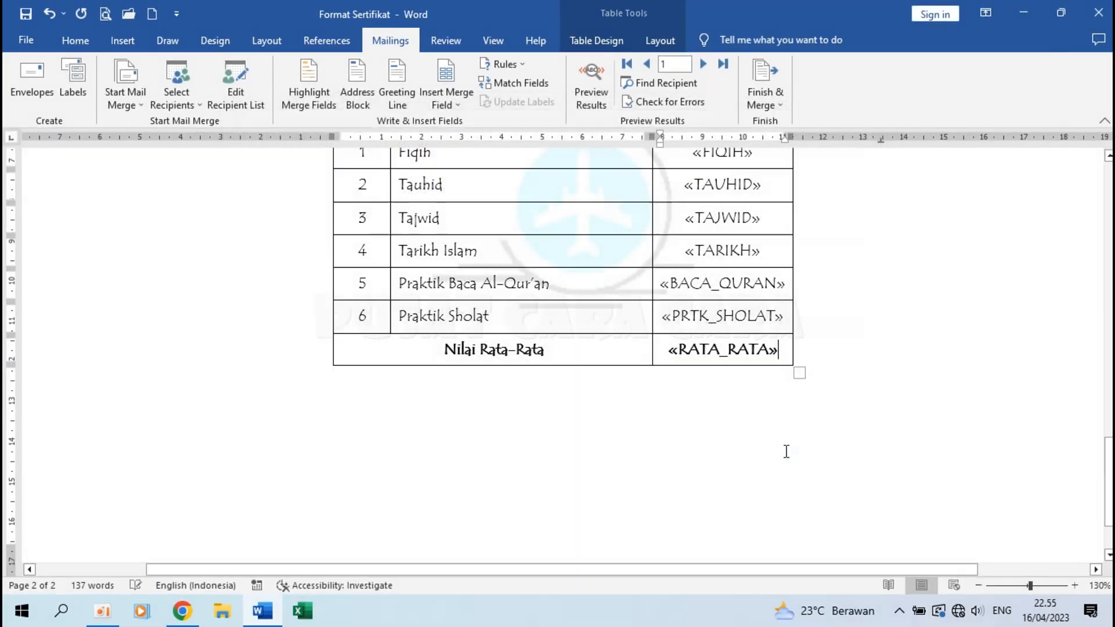
Preview the merge through records 2 to 5, averages now showing two decimals, and scroll up to the certificate.
left_click(595, 89)
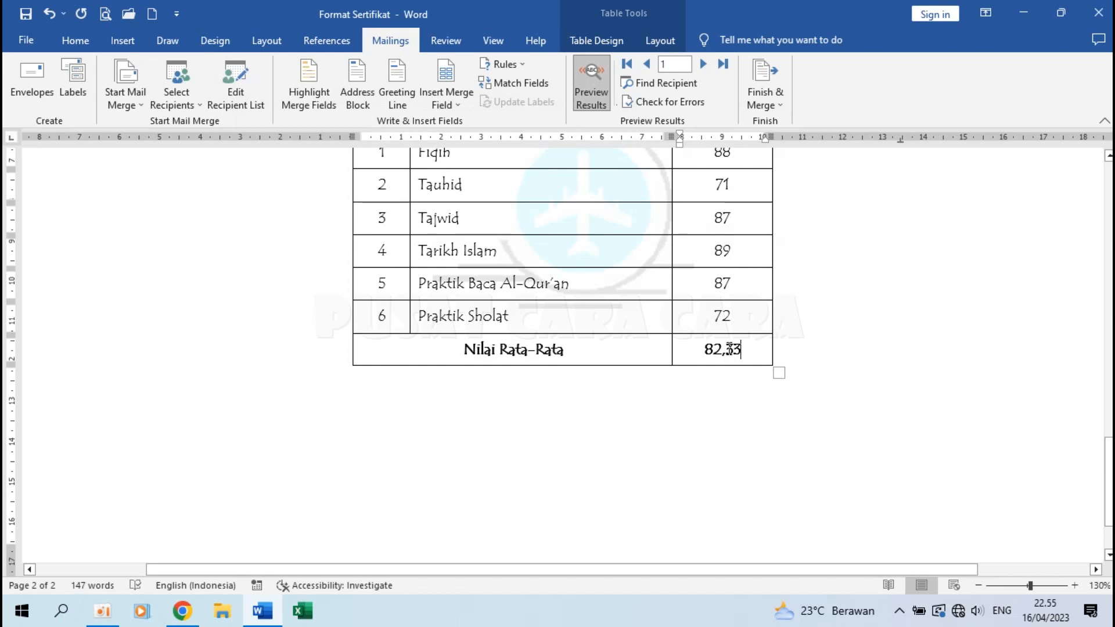
left_click(702, 74)
left_click(702, 65)
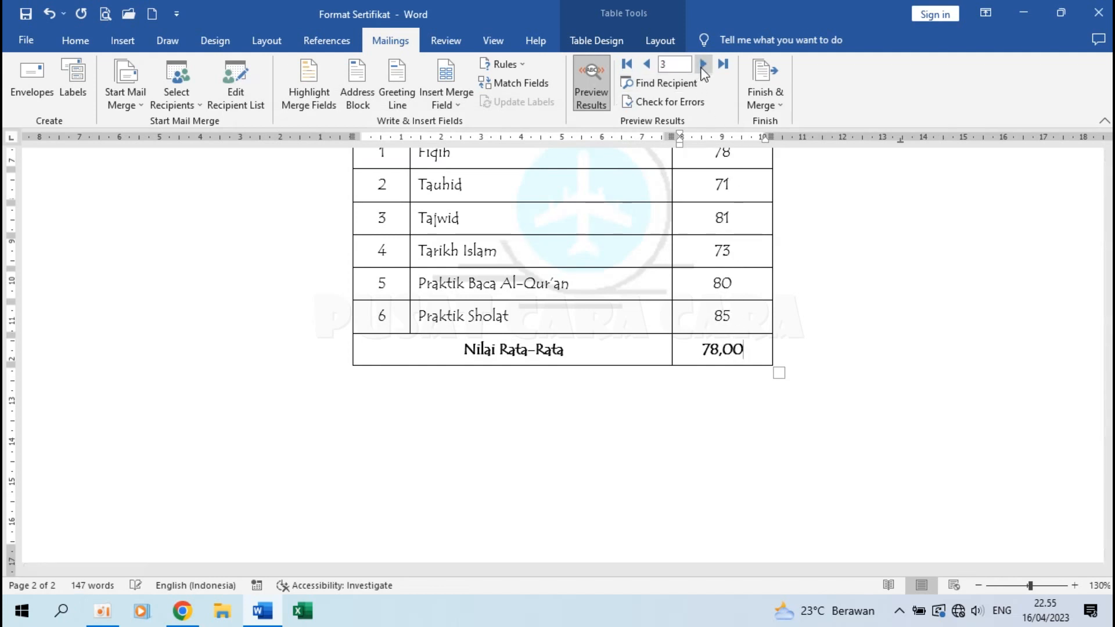
left_click(704, 65)
scroll(702, 229, "up", 5)
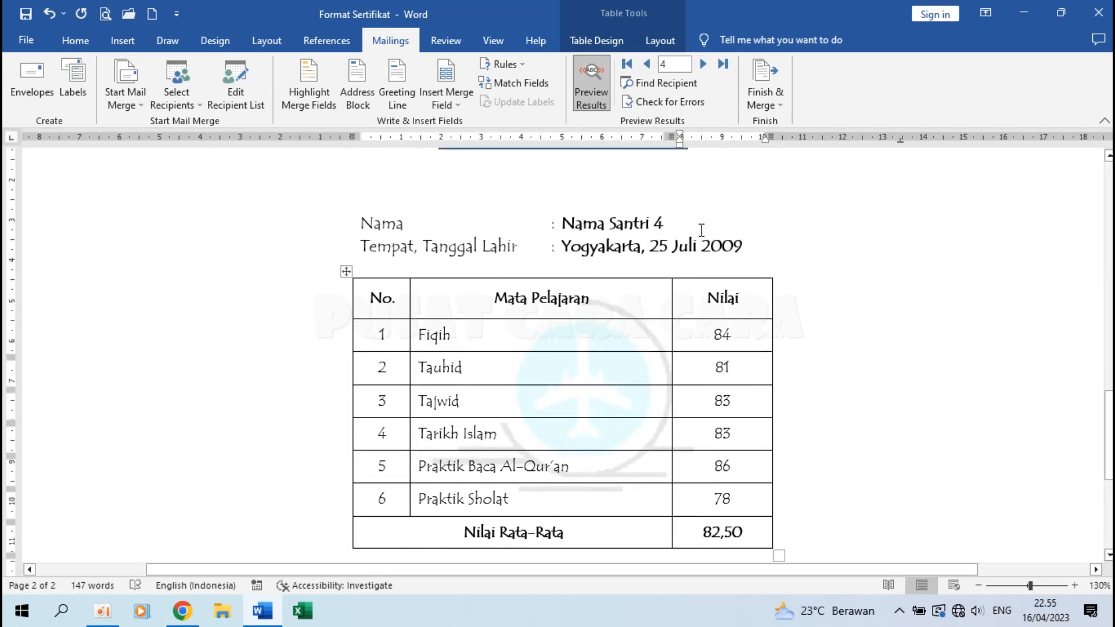
left_click(703, 64)
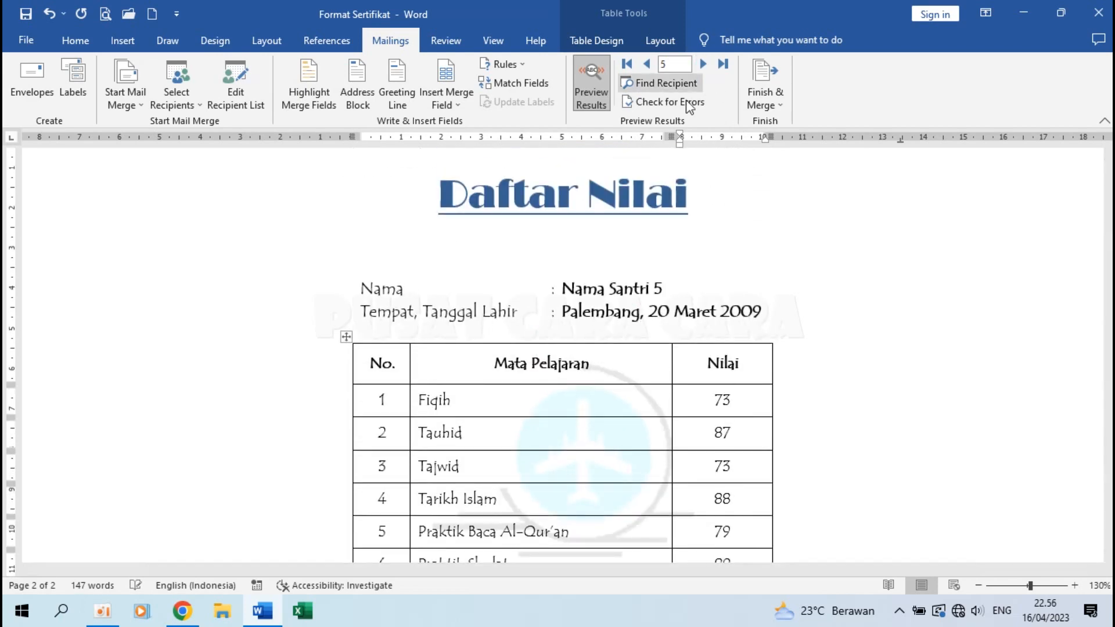
scroll(627, 301, "up", 15)
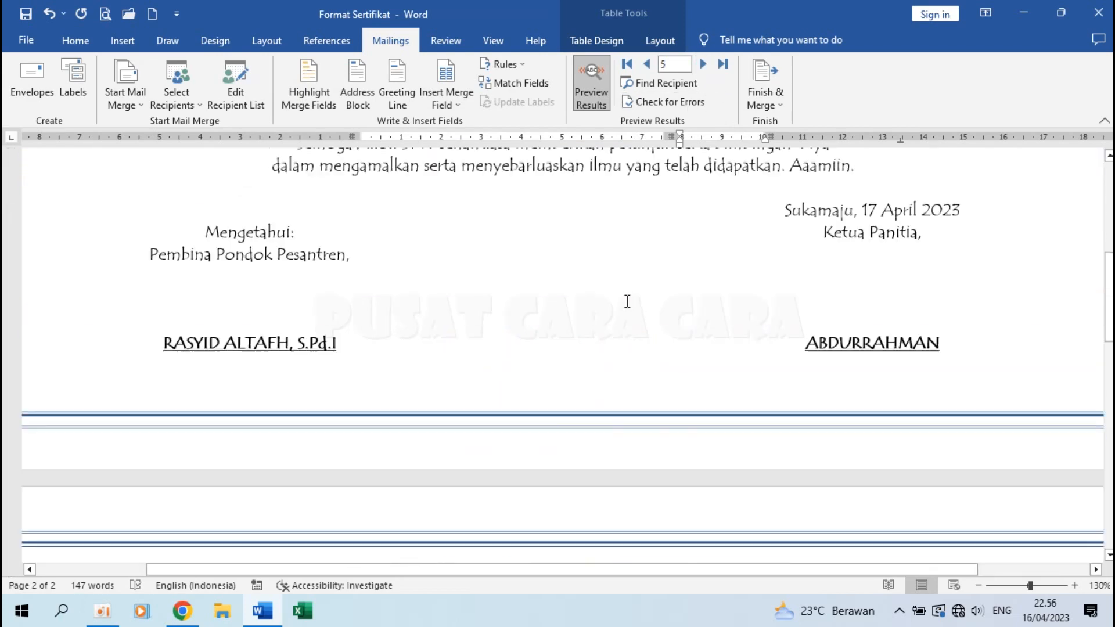
scroll(627, 301, "down", 4)
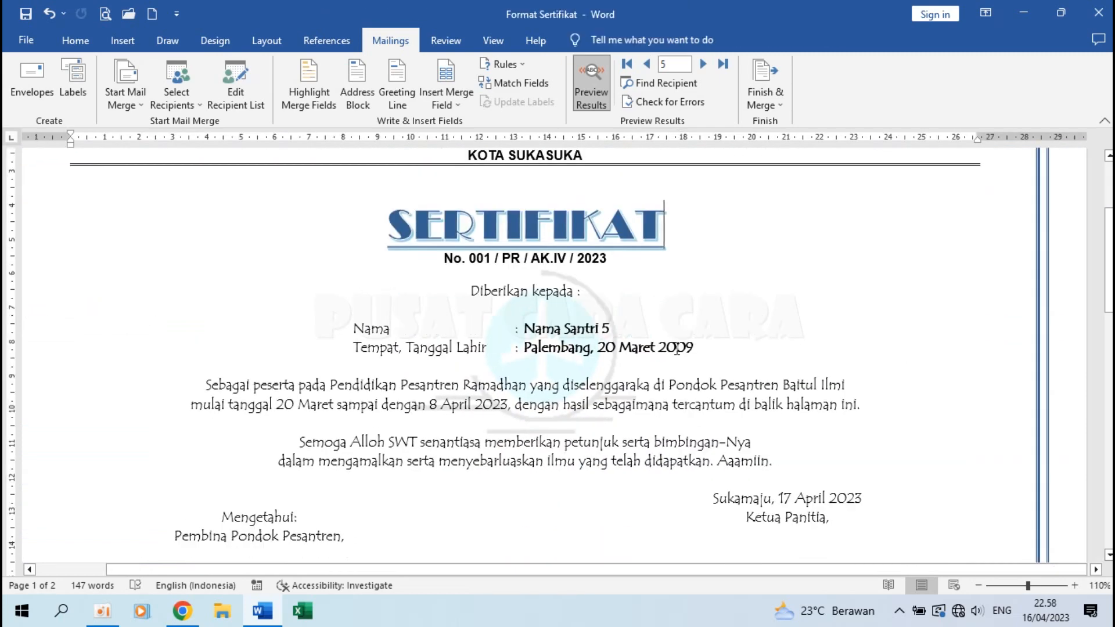
scroll(676, 348, "up", 1)
scroll(676, 349, "up", 2)
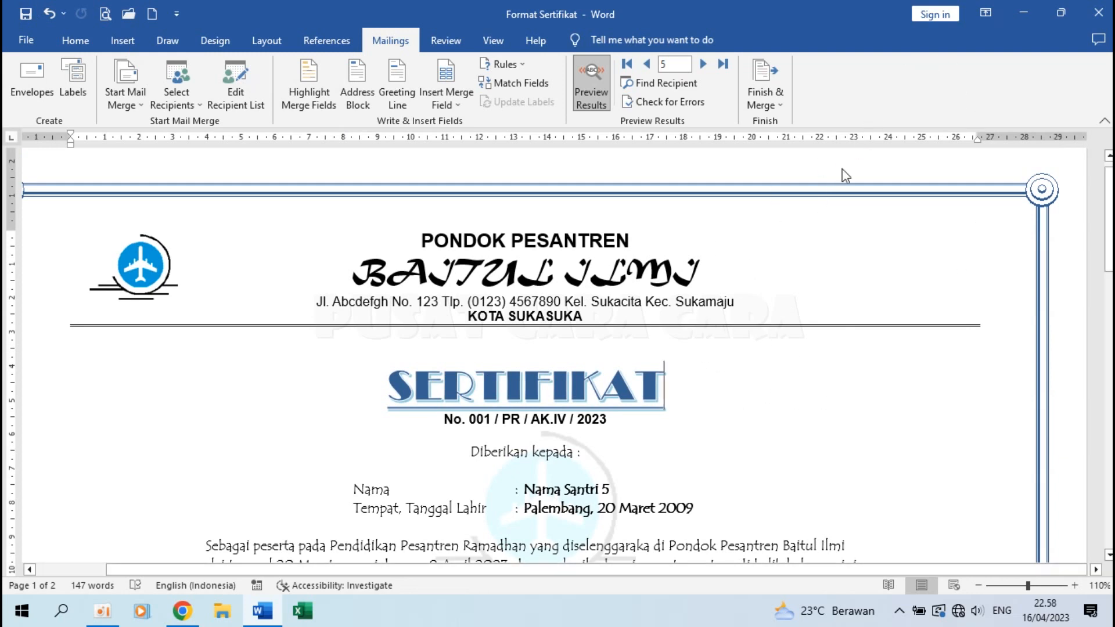
Finish the merge by editing all records into a new document.
left_click(776, 92)
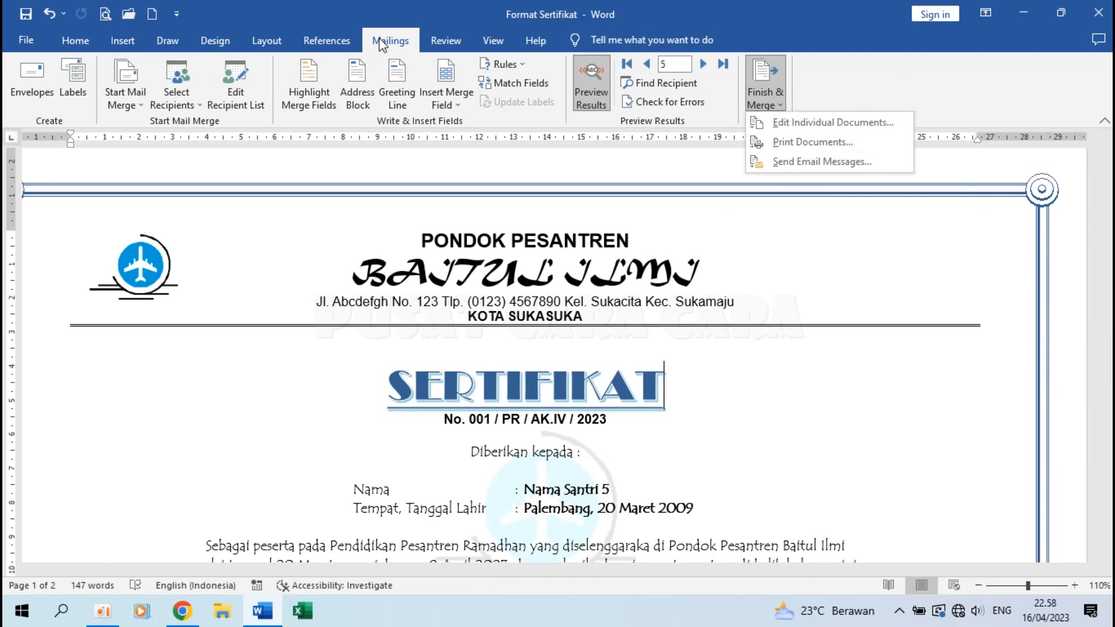
left_click(380, 45)
left_click(757, 93)
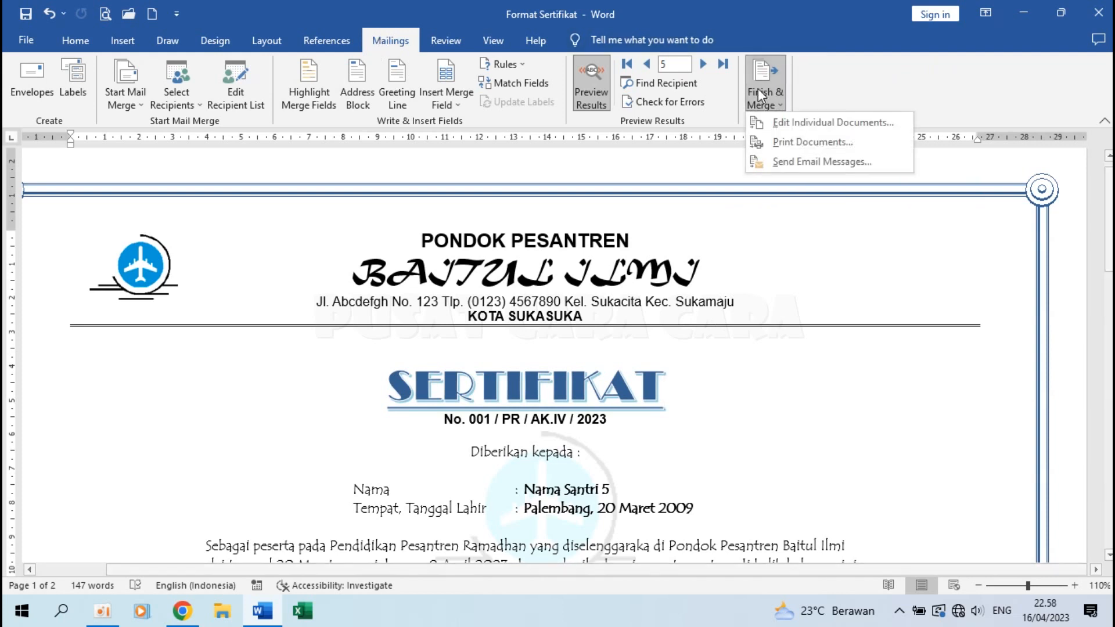
left_click(840, 123)
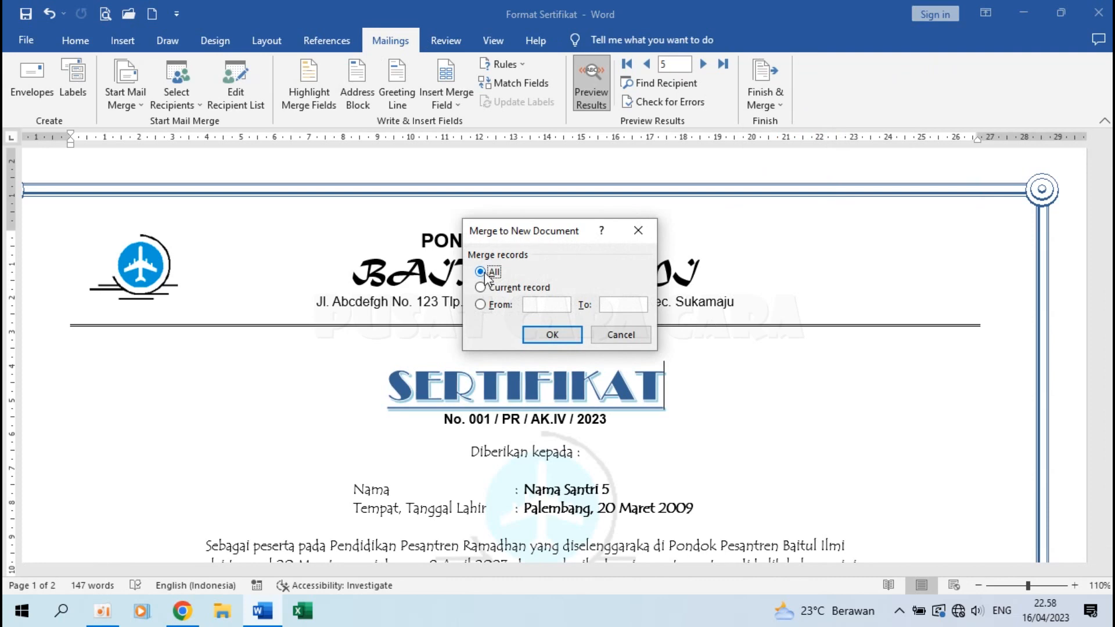
left_click(552, 335)
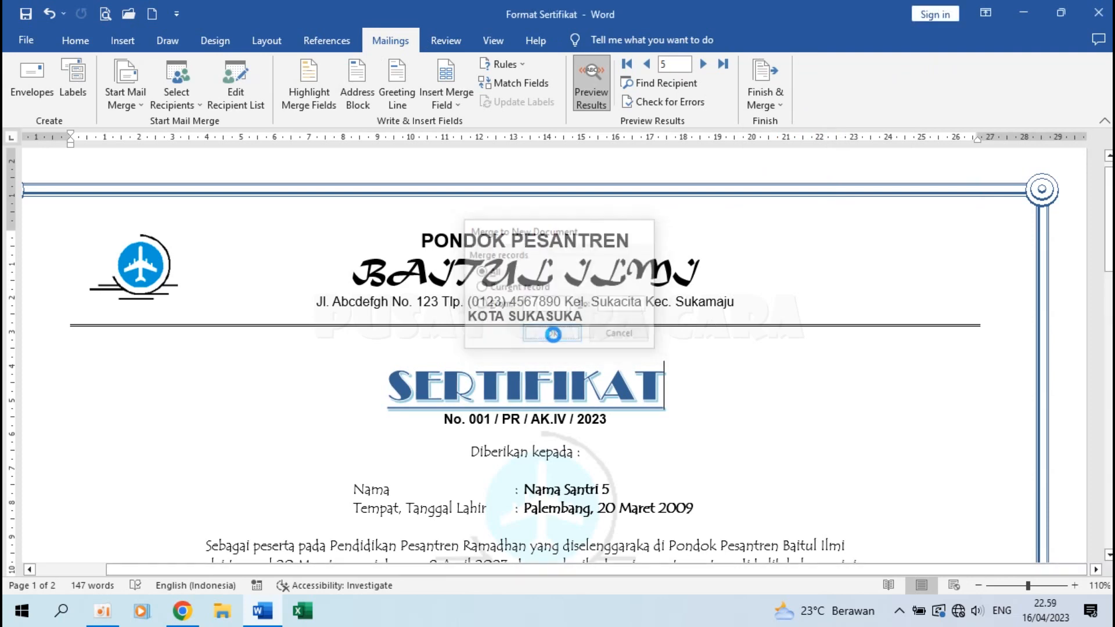
Scroll through the 10-page Letters2 result, then return to its first page.
scroll(554, 335, "down", 6)
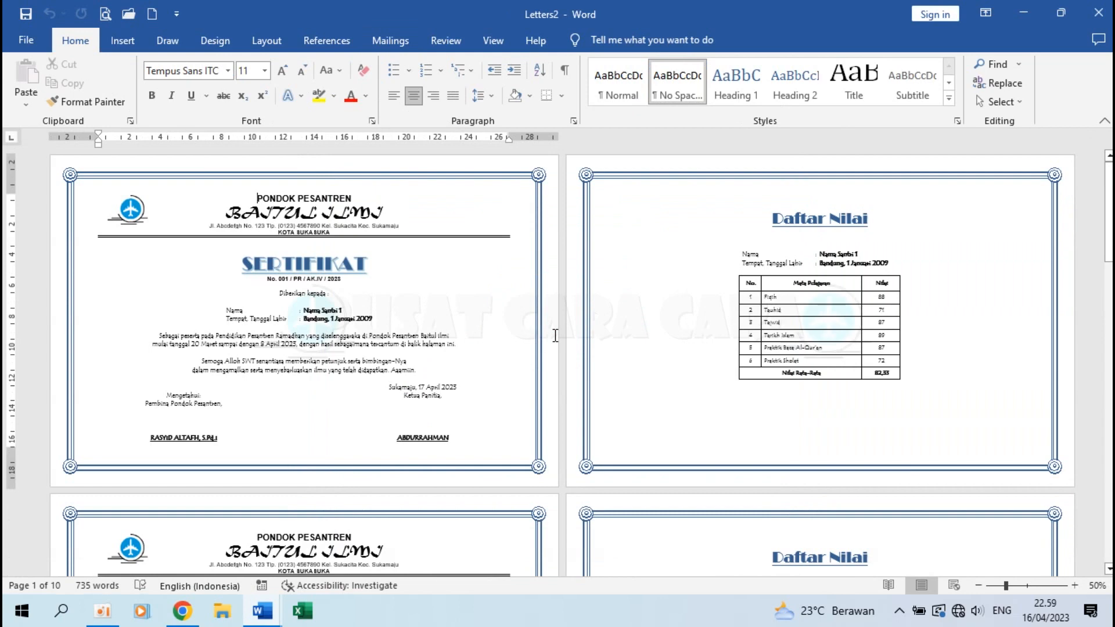
scroll(555, 335, "down", 2)
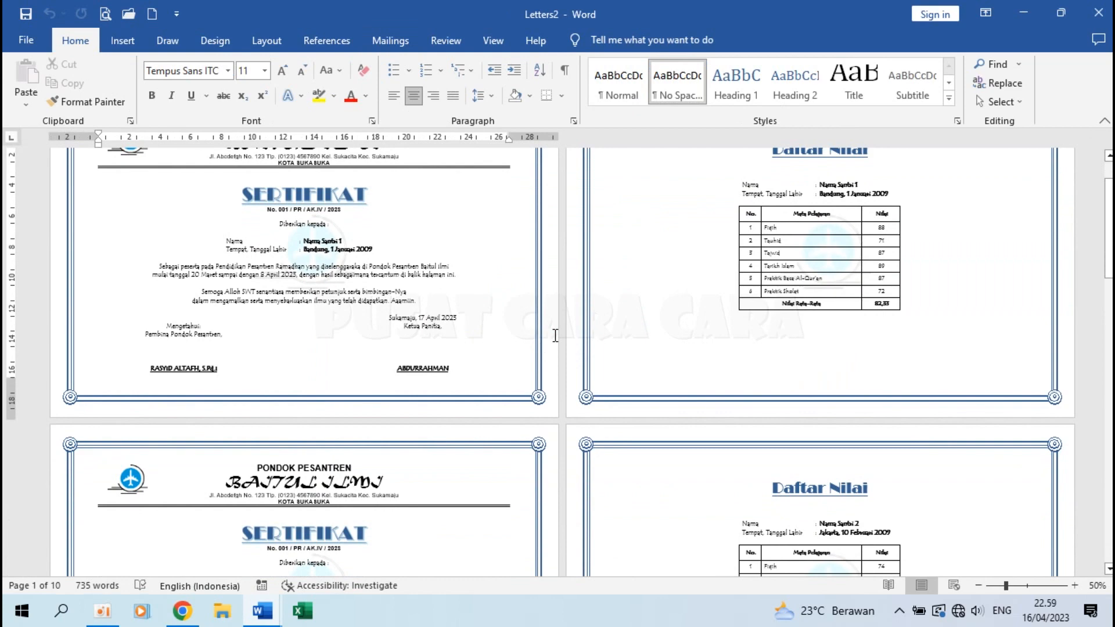
scroll(555, 335, "up", 1)
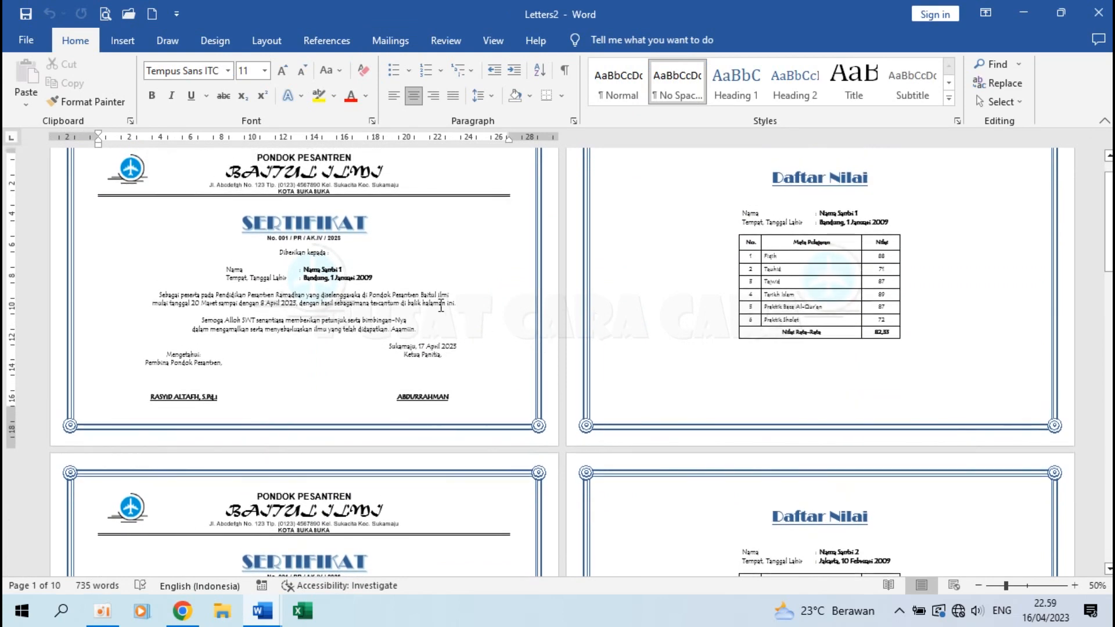
scroll(441, 307, "up", 1)
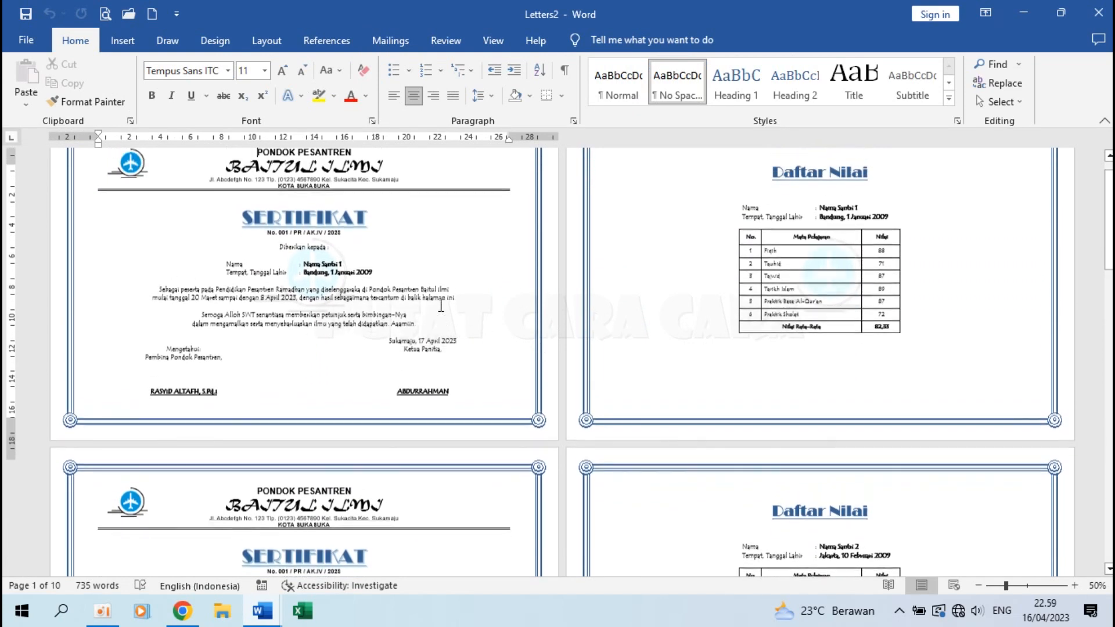
scroll(627, 265, "down", 10)
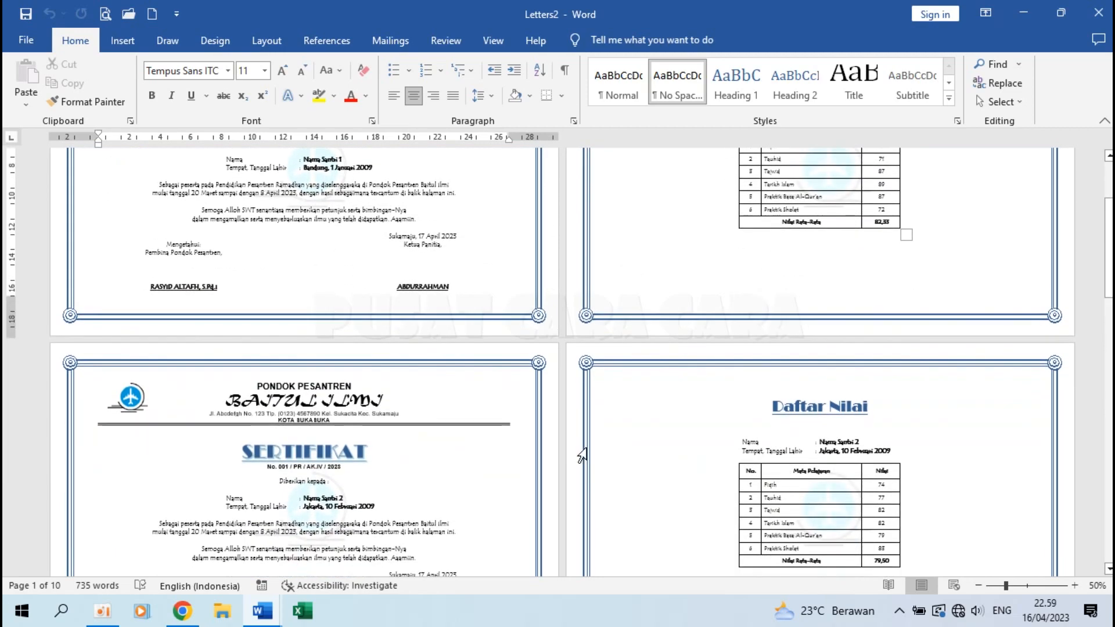
scroll(581, 455, "down", 15)
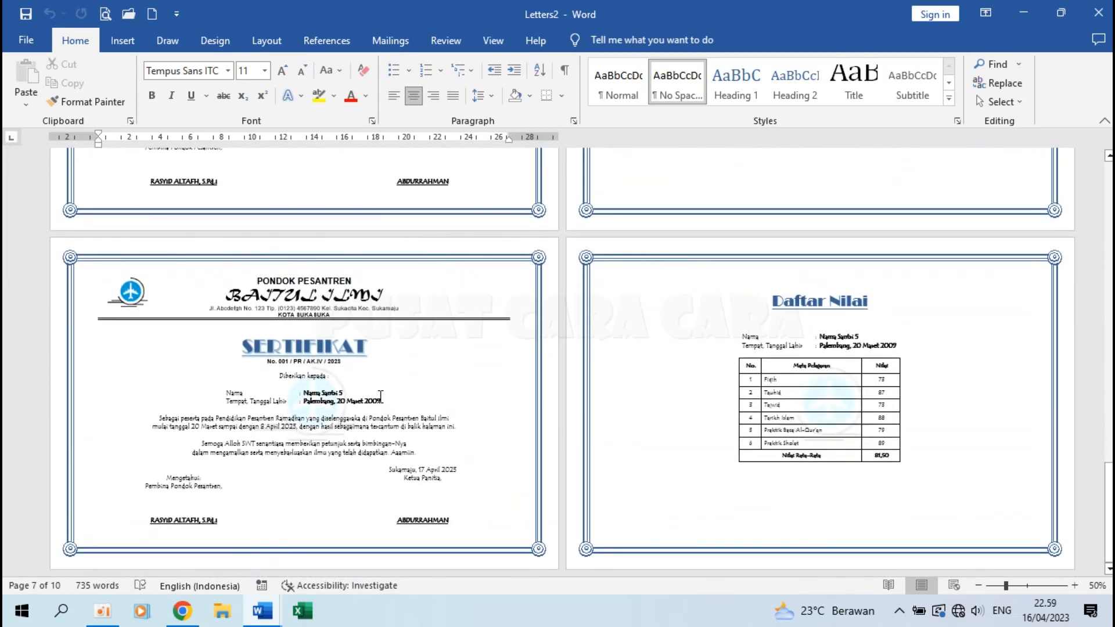
key("ctrl+Home")
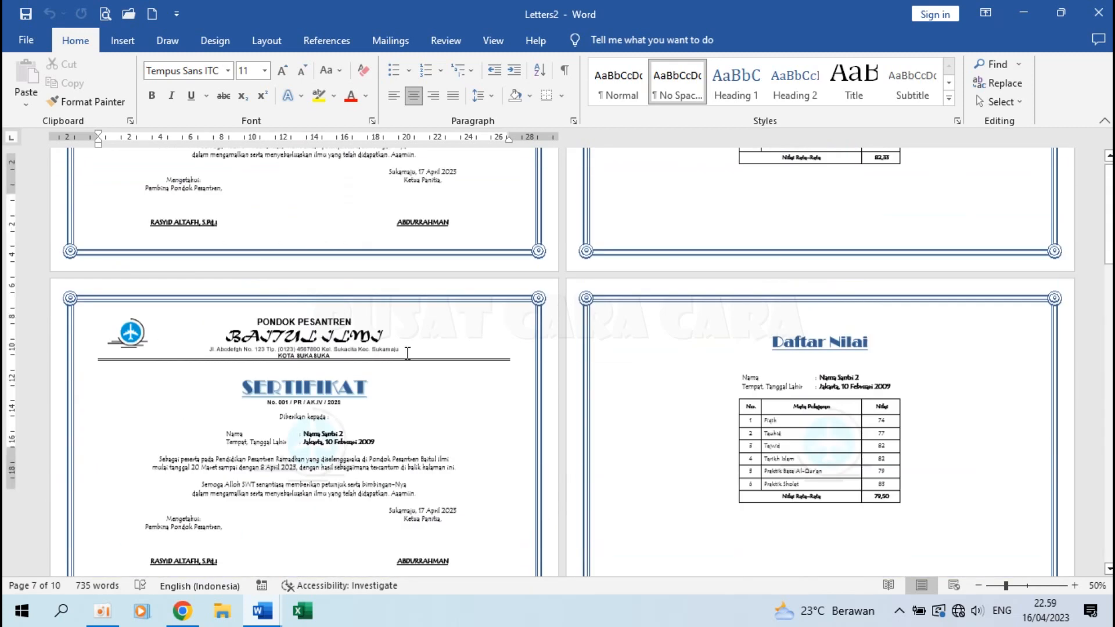
Look over the Print settings and printer properties of Letters2 without changing anything.
left_click(17, 49)
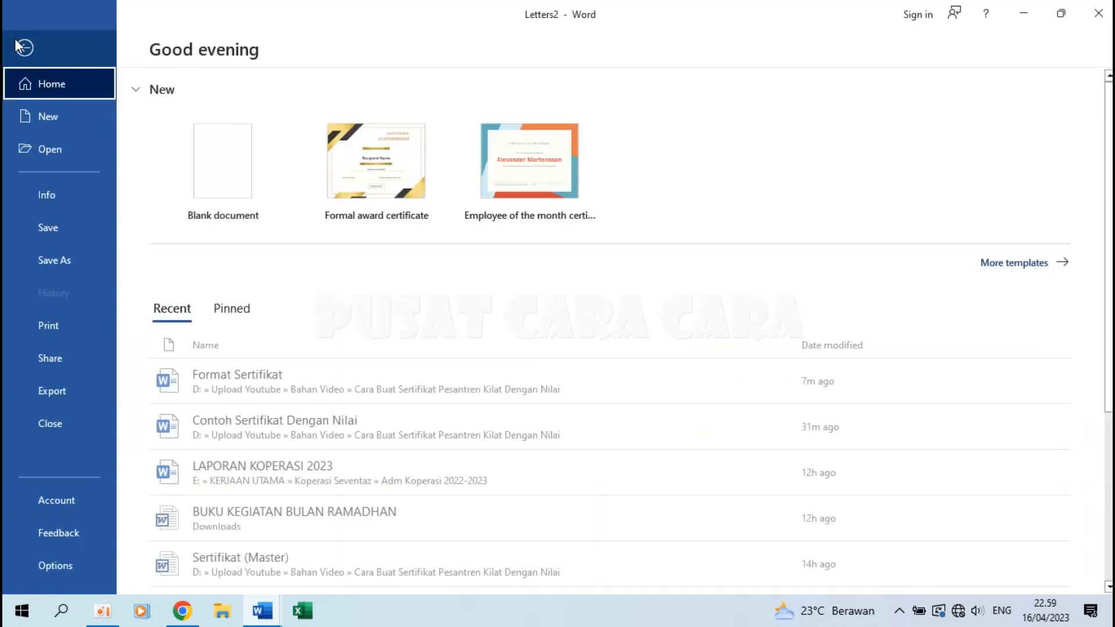
left_click(74, 336)
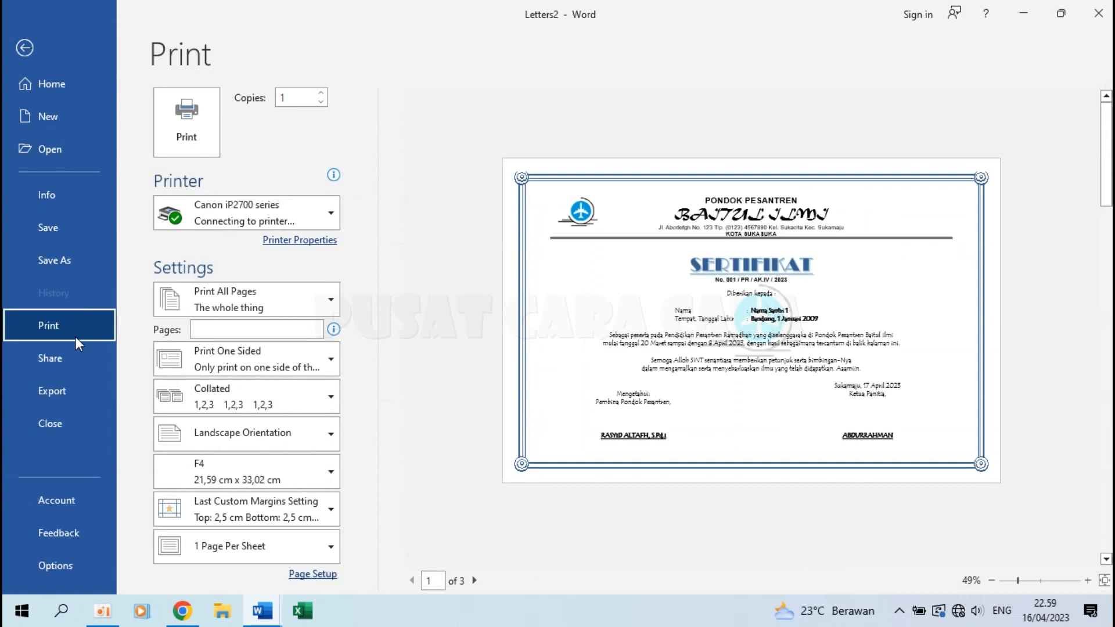
left_click(312, 241)
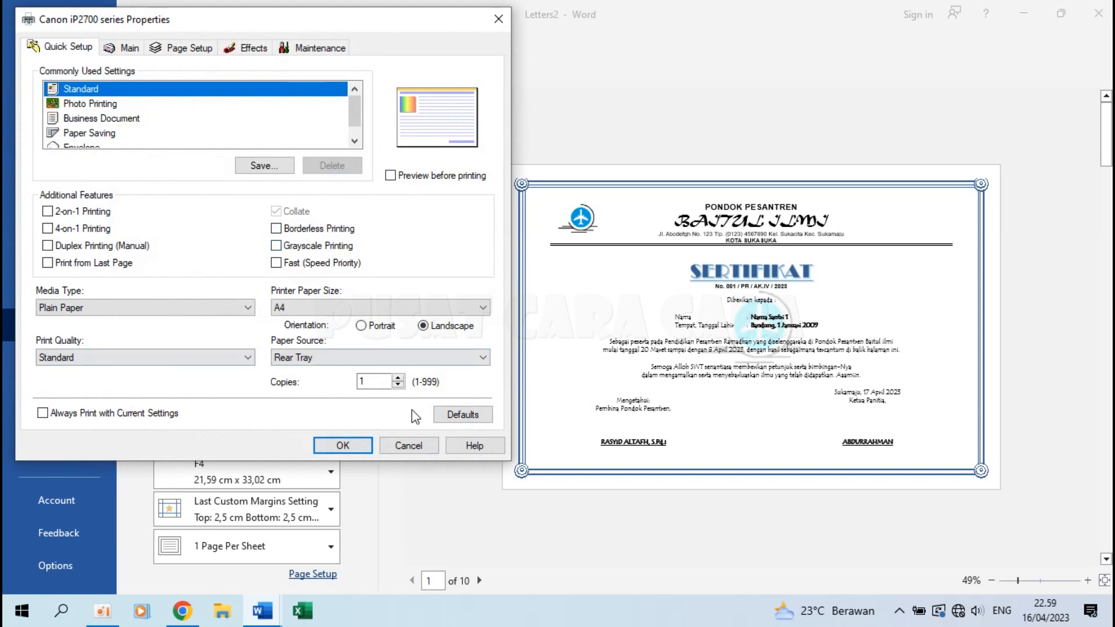
left_click(408, 445)
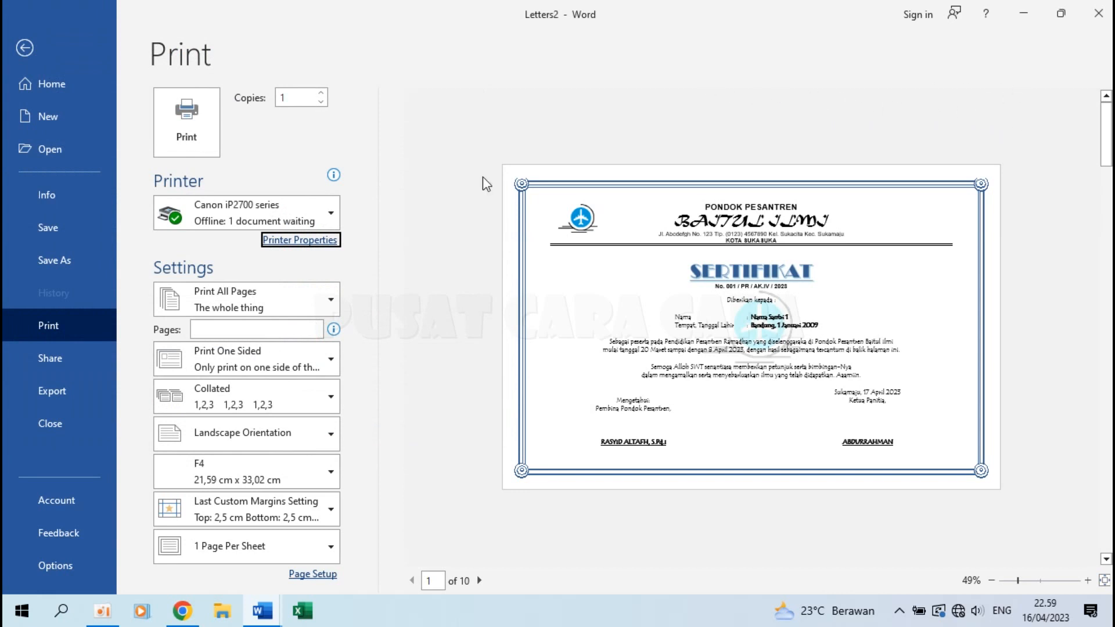
Close Letters2 without saving, returning to the Format Sertifikat main document.
key("Escape")
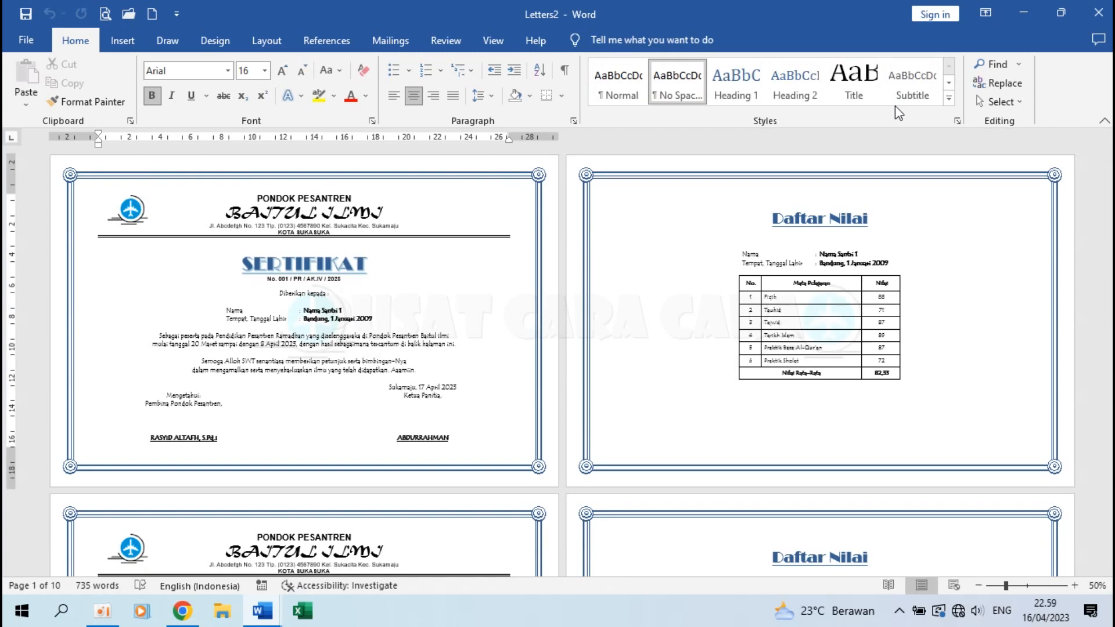
left_click(1097, 13)
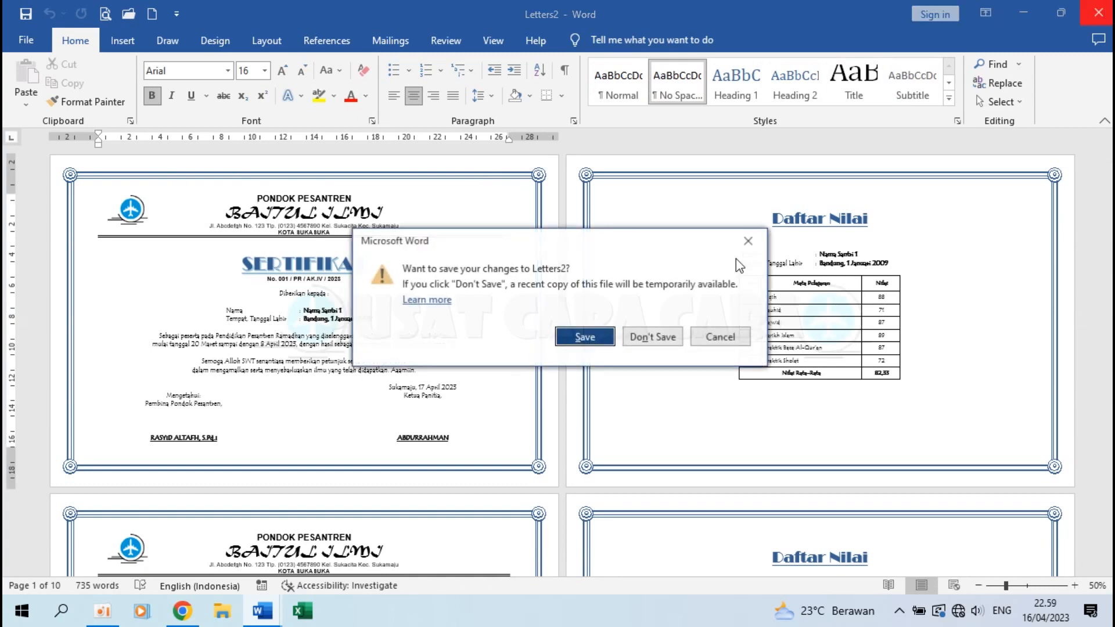
left_click(650, 336)
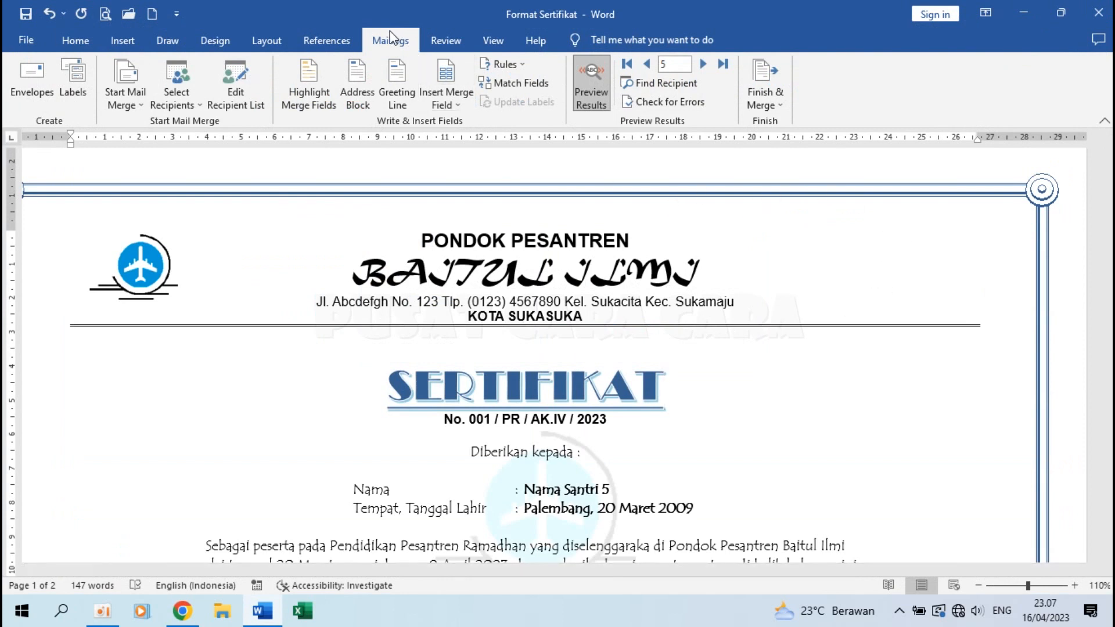
Send the merge to print for records 1 to 2 on the EPSON L4150 Series printer.
left_click(774, 86)
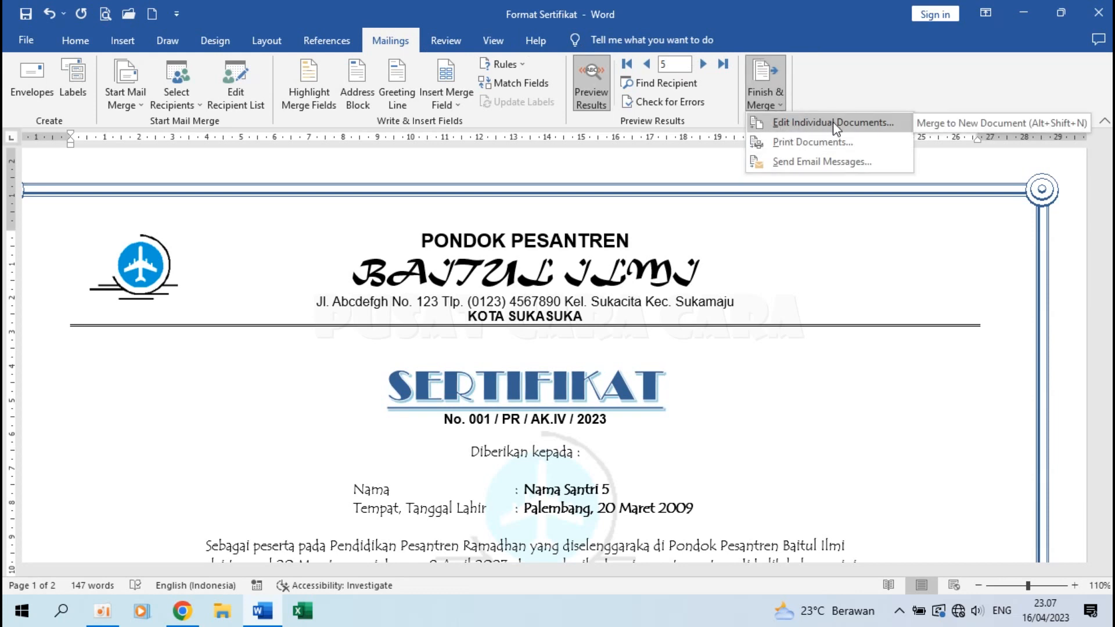
left_click(797, 147)
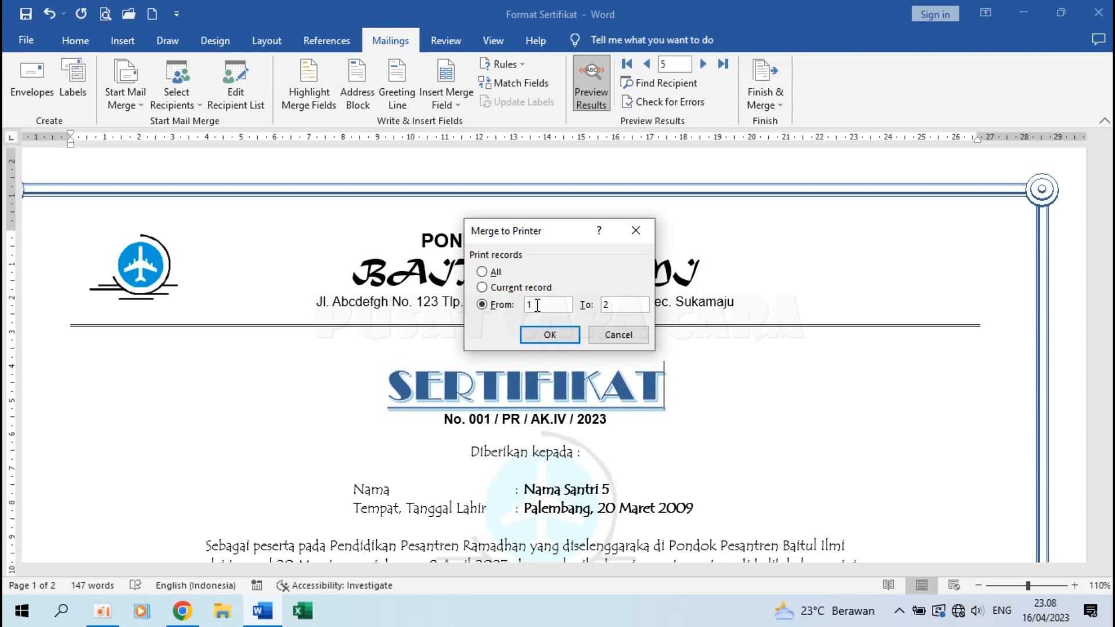
left_click(542, 335)
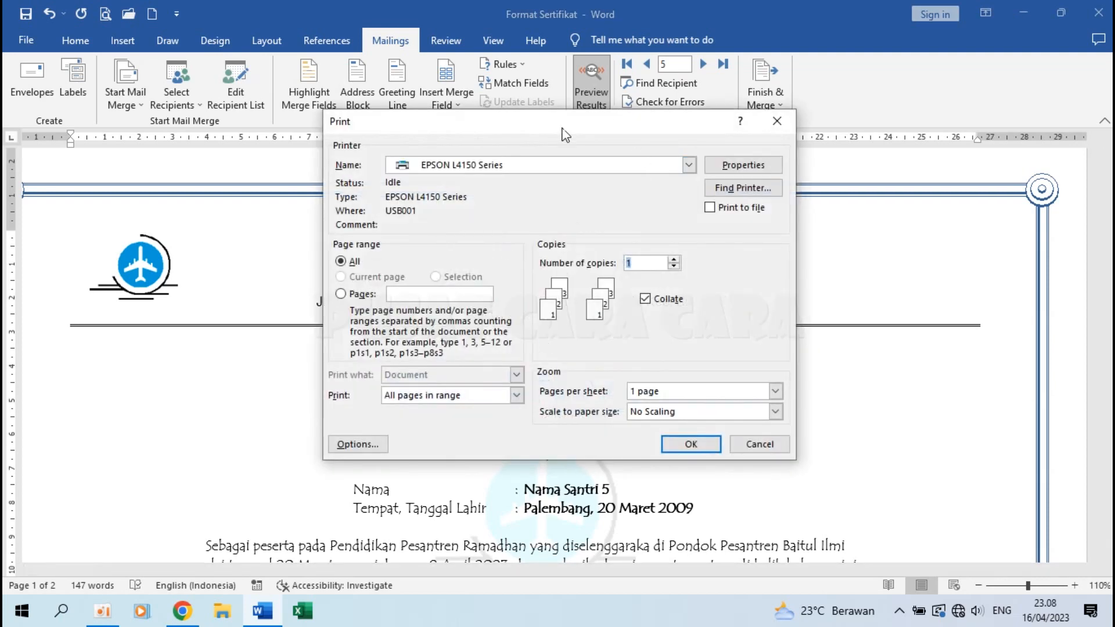
left_click(670, 169)
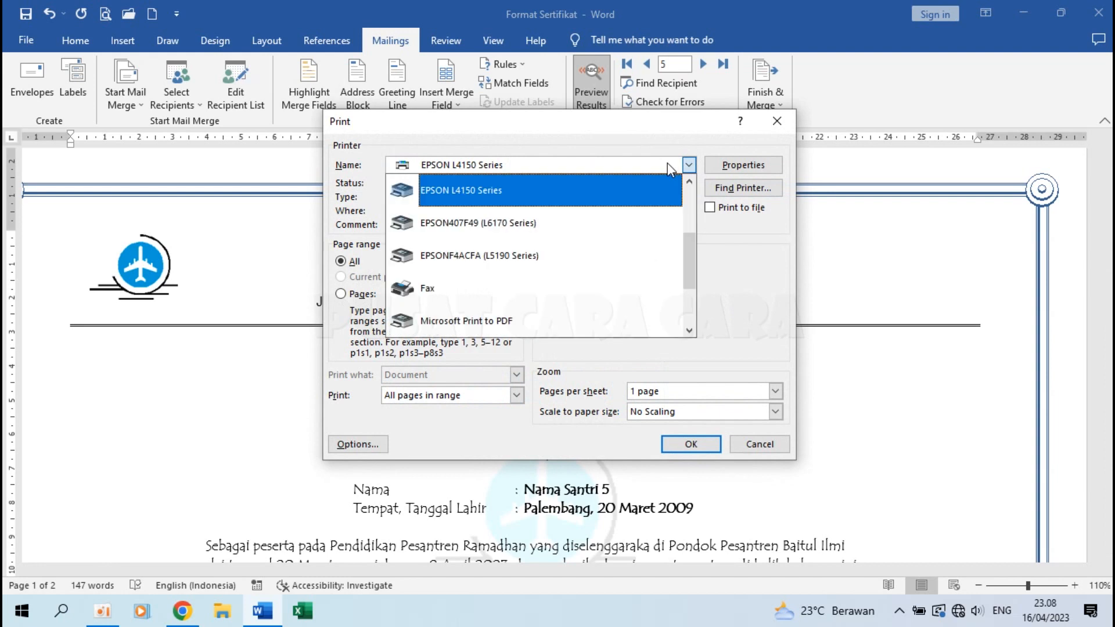
left_click(441, 190)
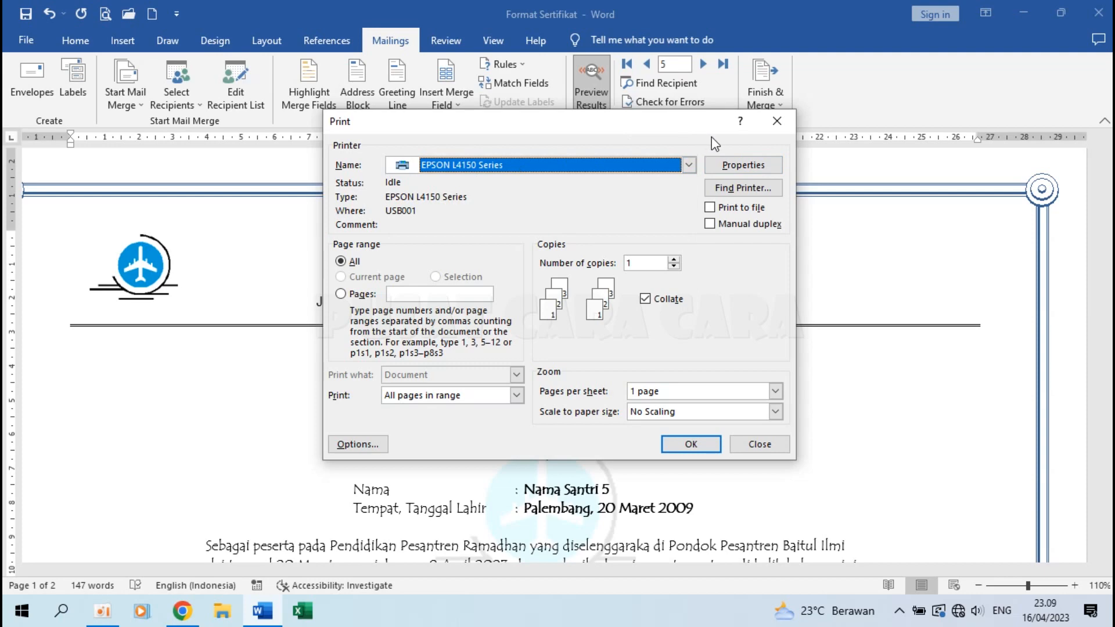
In the EPSON properties, set the paper size to F4 in landscape (Lanskap) orientation.
left_click(738, 168)
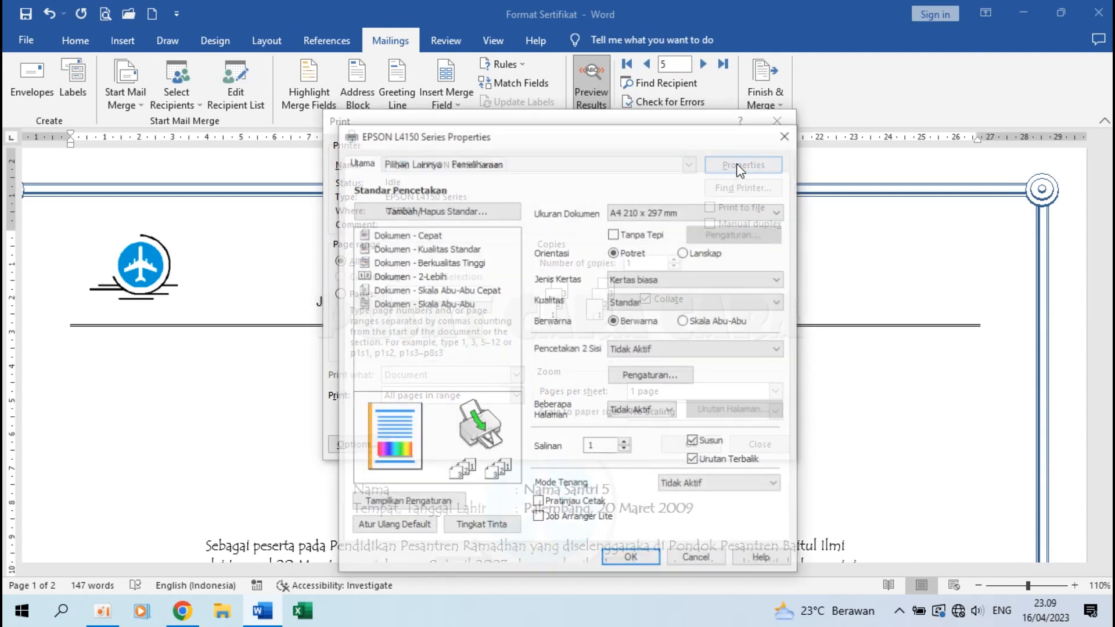
left_click(674, 211)
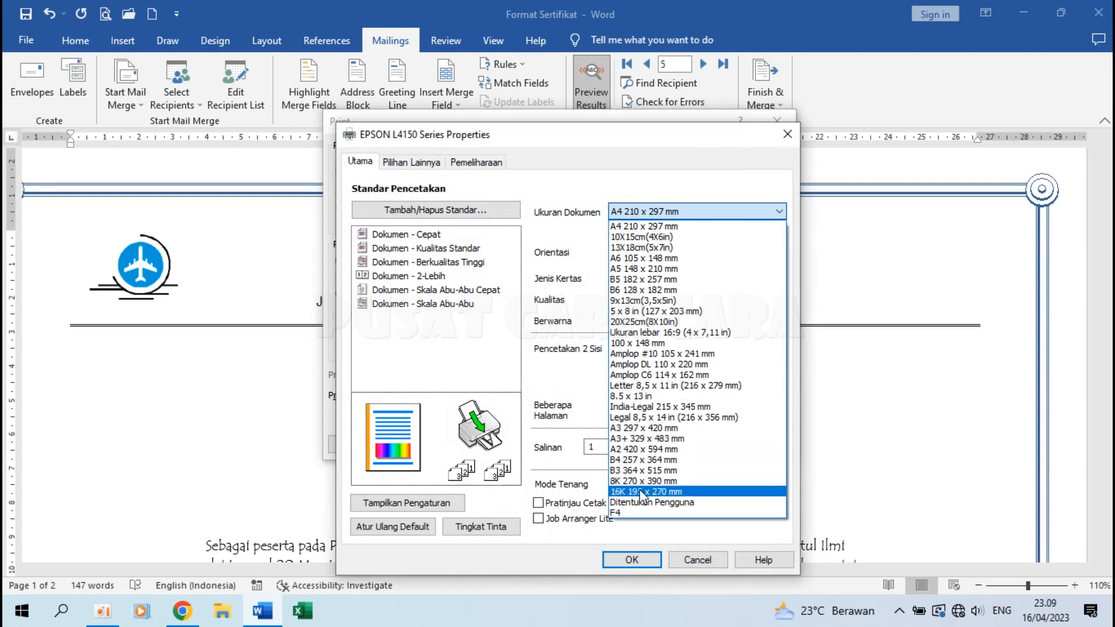
left_click(639, 513)
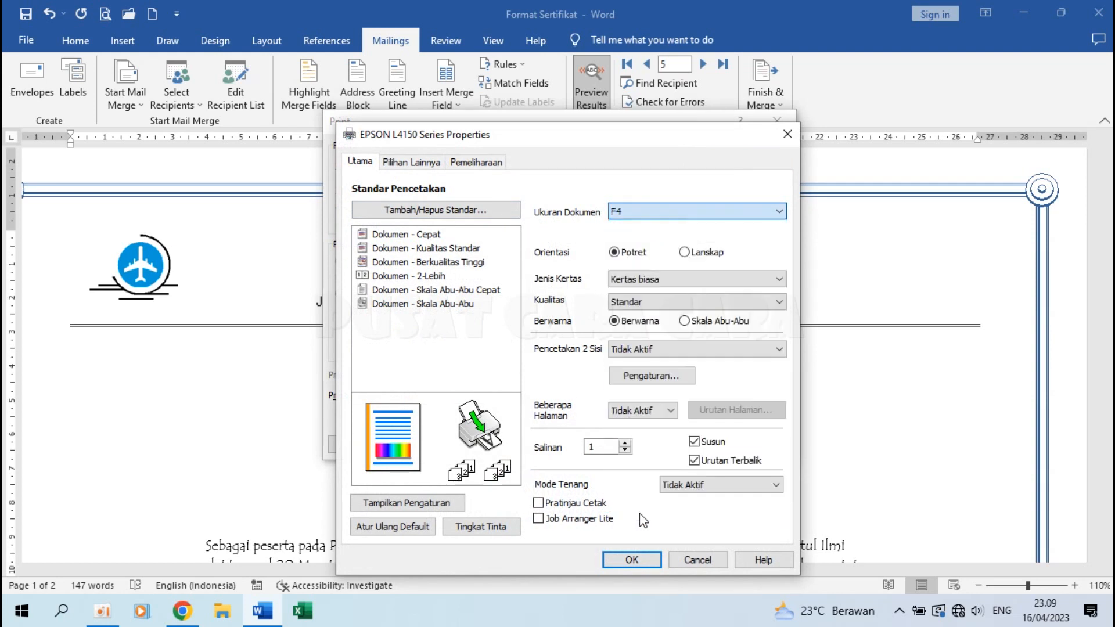
left_click(707, 256)
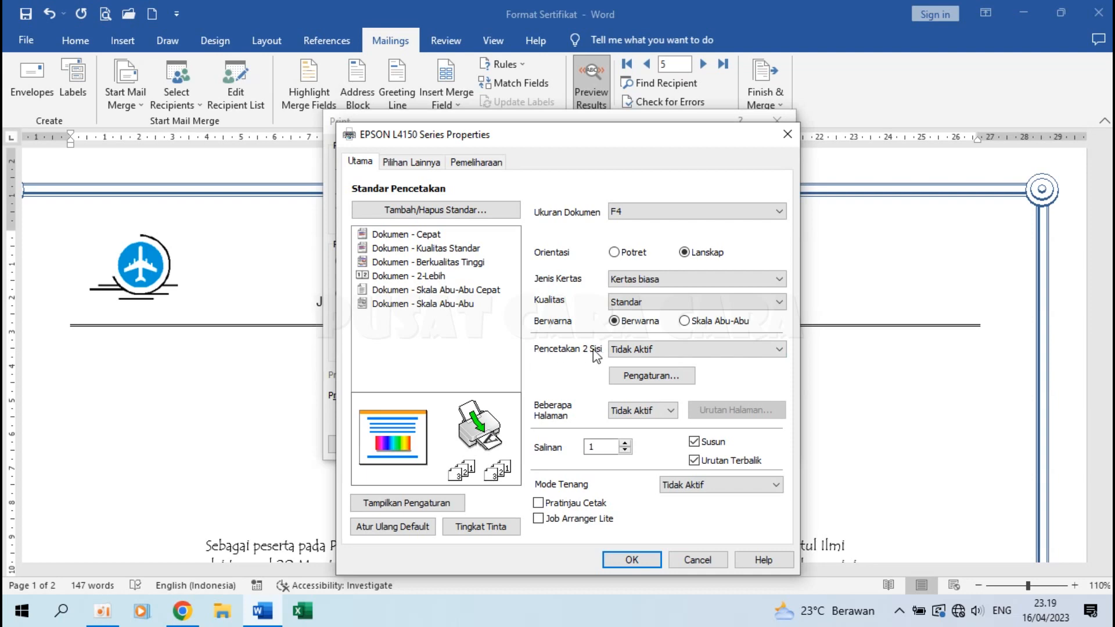
left_click(491, 166)
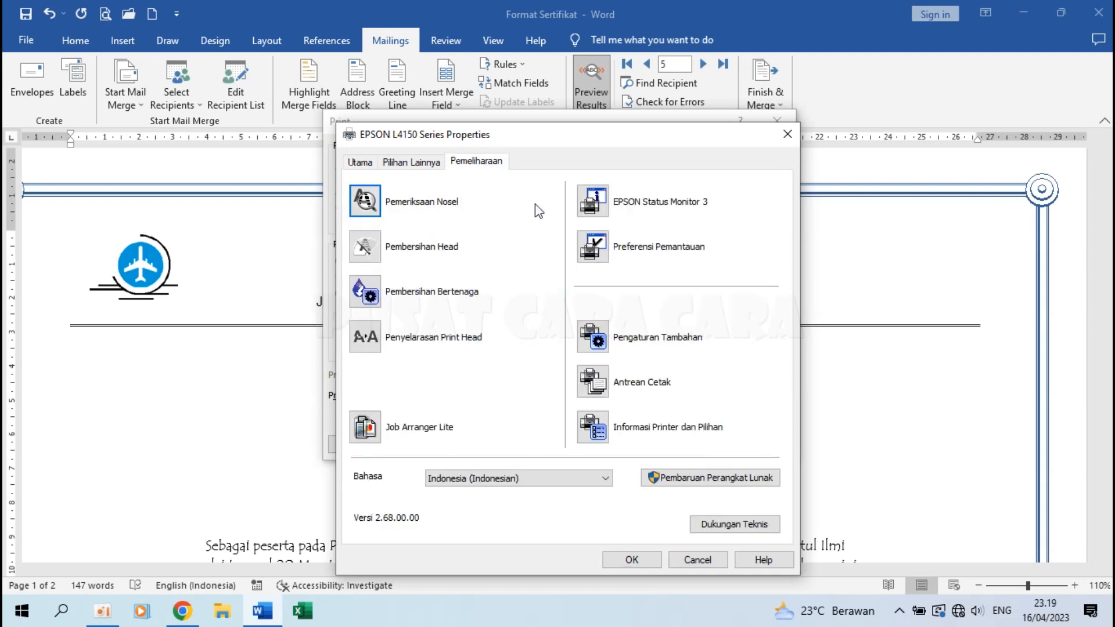
left_click(596, 341)
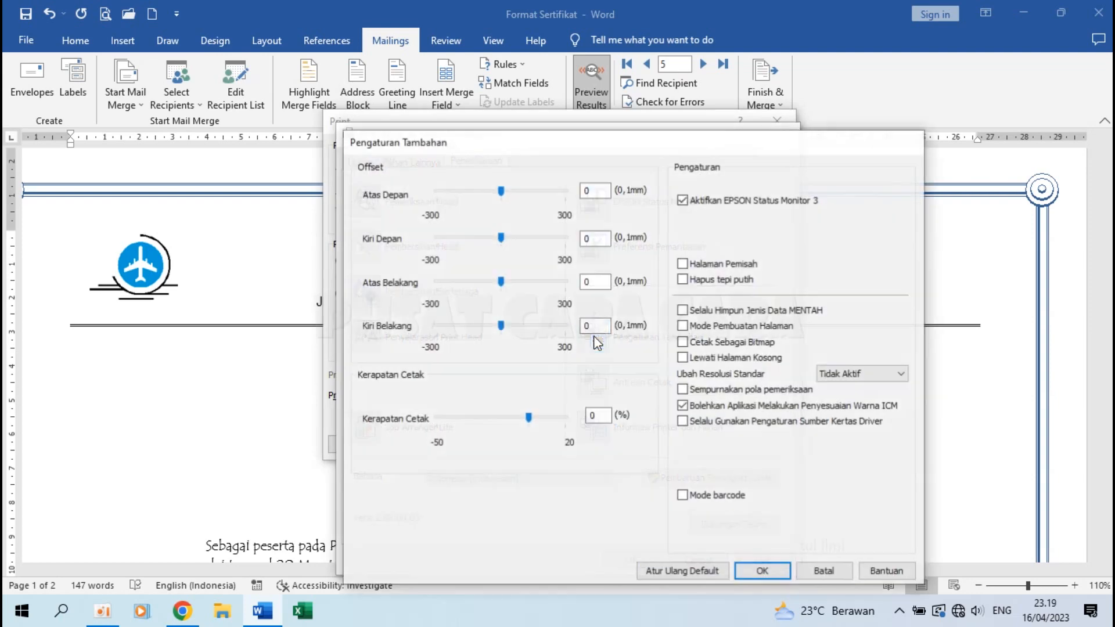
left_click(762, 571)
left_click(365, 164)
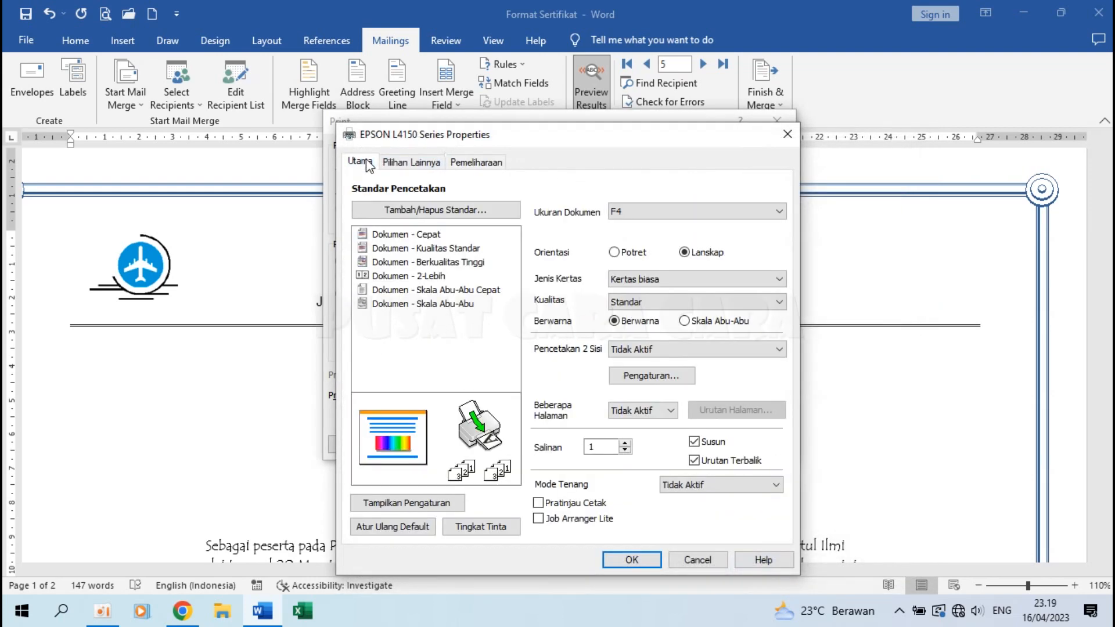
Set Pencetakan 2 Sisi to Manual (tepi panjang), apply, and start printing the certificates.
left_click(673, 349)
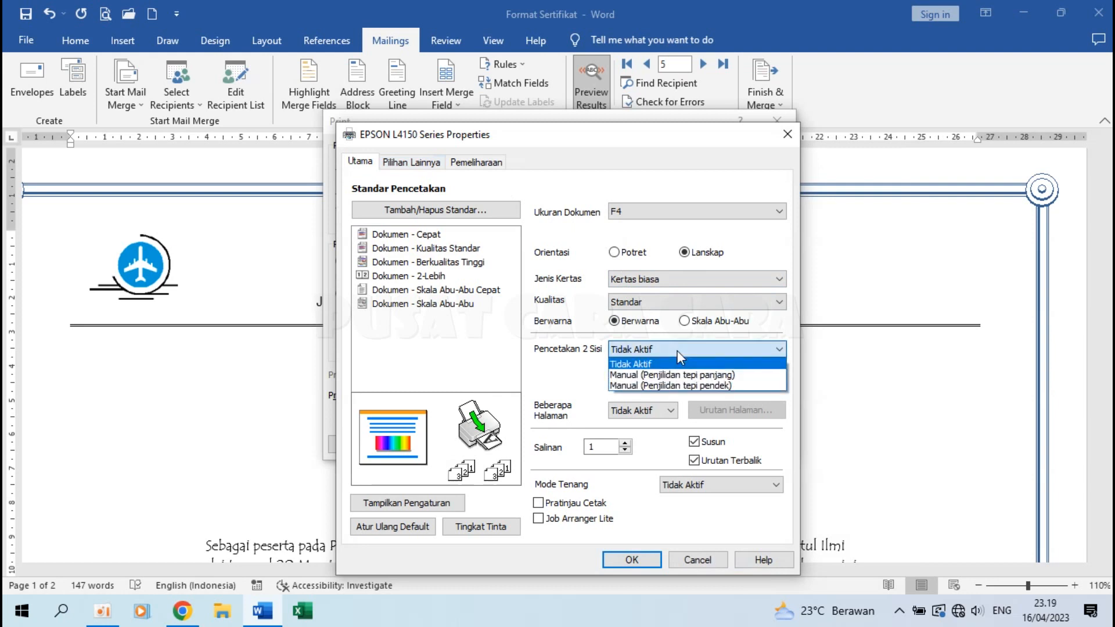
left_click(702, 375)
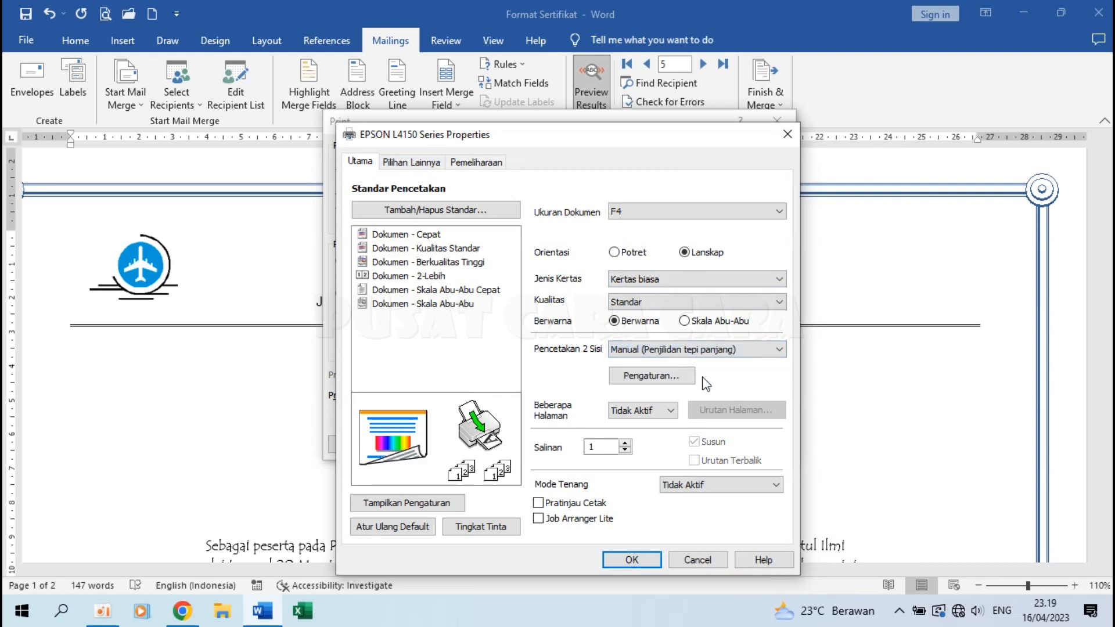
left_click(705, 351)
left_click(714, 381)
left_click(717, 348)
left_click(721, 373)
left_click(635, 560)
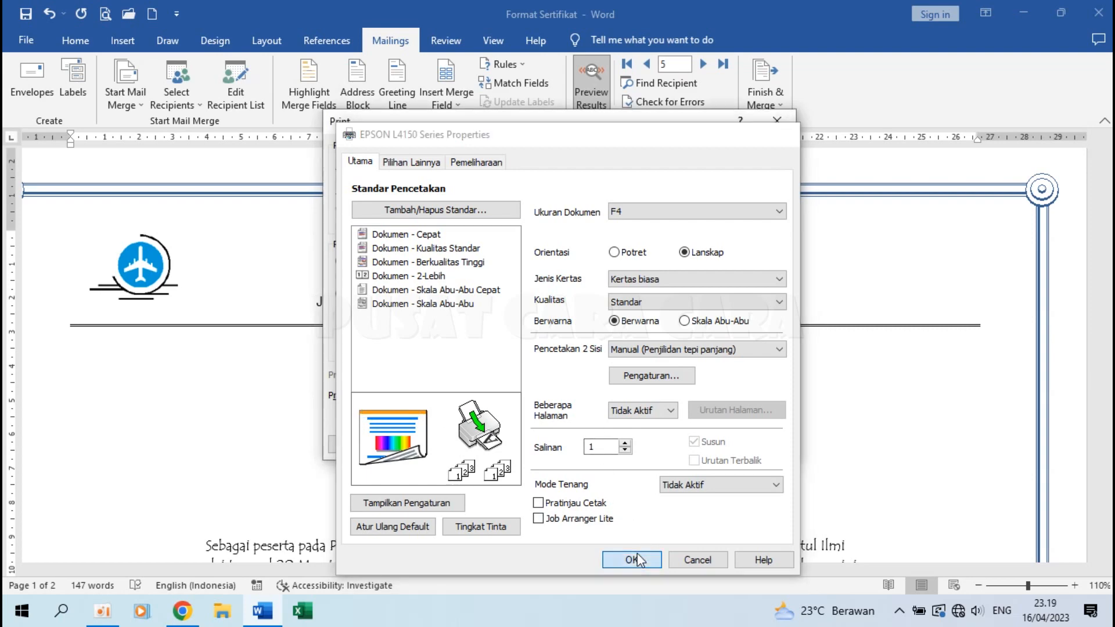
left_click(695, 440)
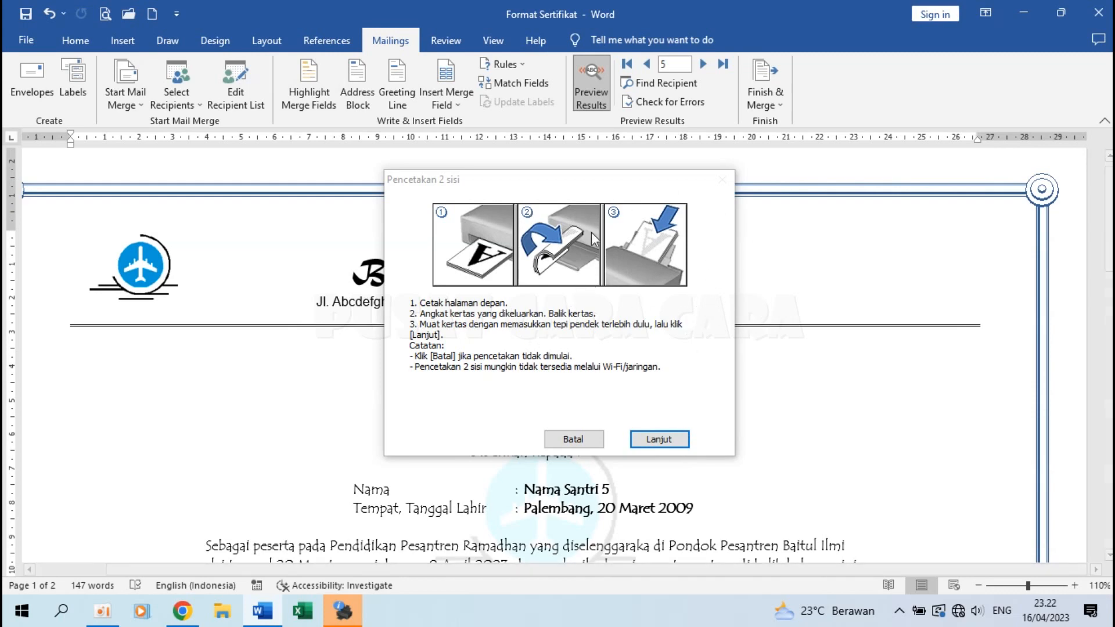
After flipping and reloading the sheets, continue (Lanjut) to print the reverse sides.
left_click(673, 440)
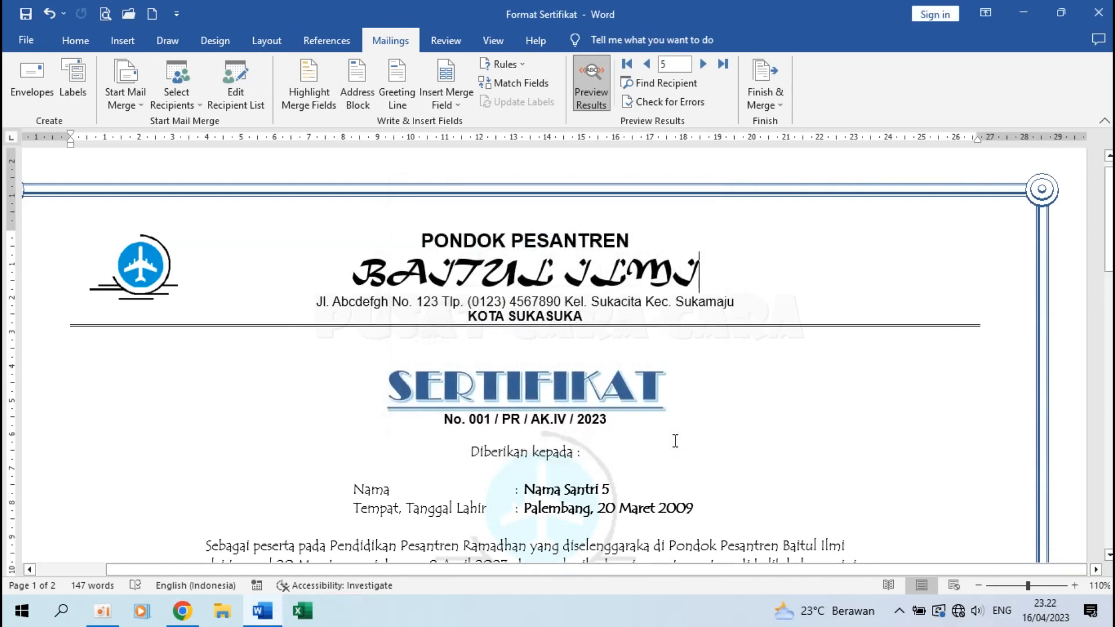